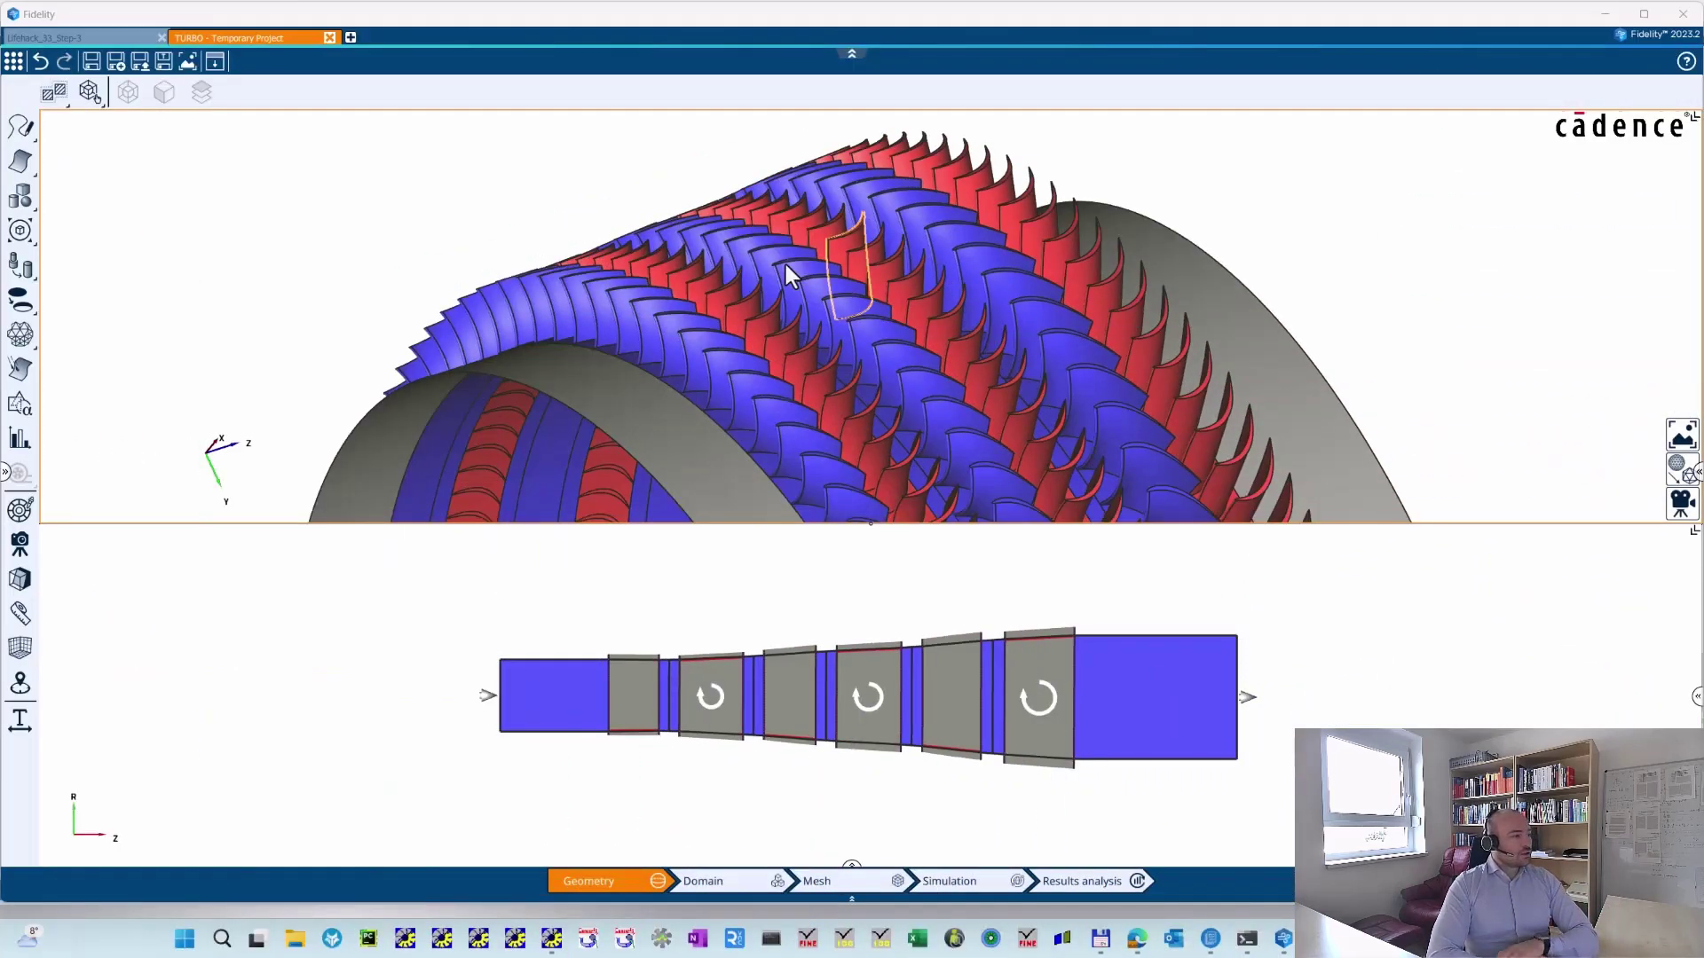
- Switch from the TURBO project to the Step-3 project and examine the compressor channel and volute geometry in 3D
mouse_move(1214, 280)
mouse_down()
mouse_move(1326, 230)
mouse_move(1189, 258)
mouse_up()
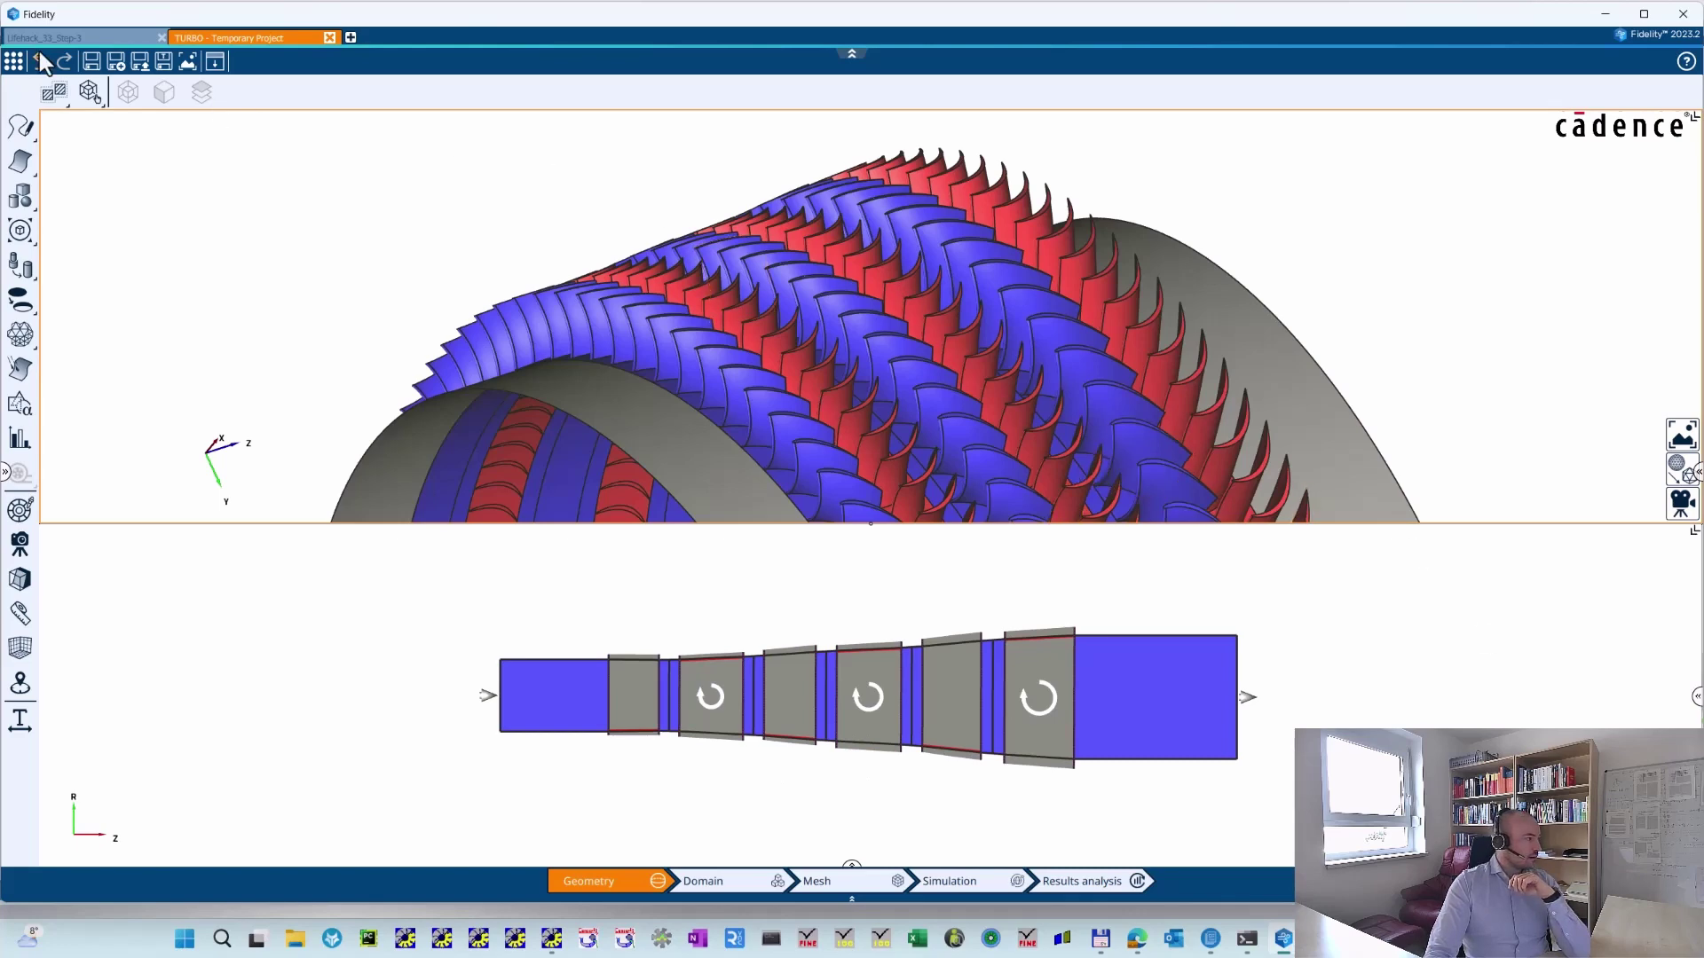
click(71, 38)
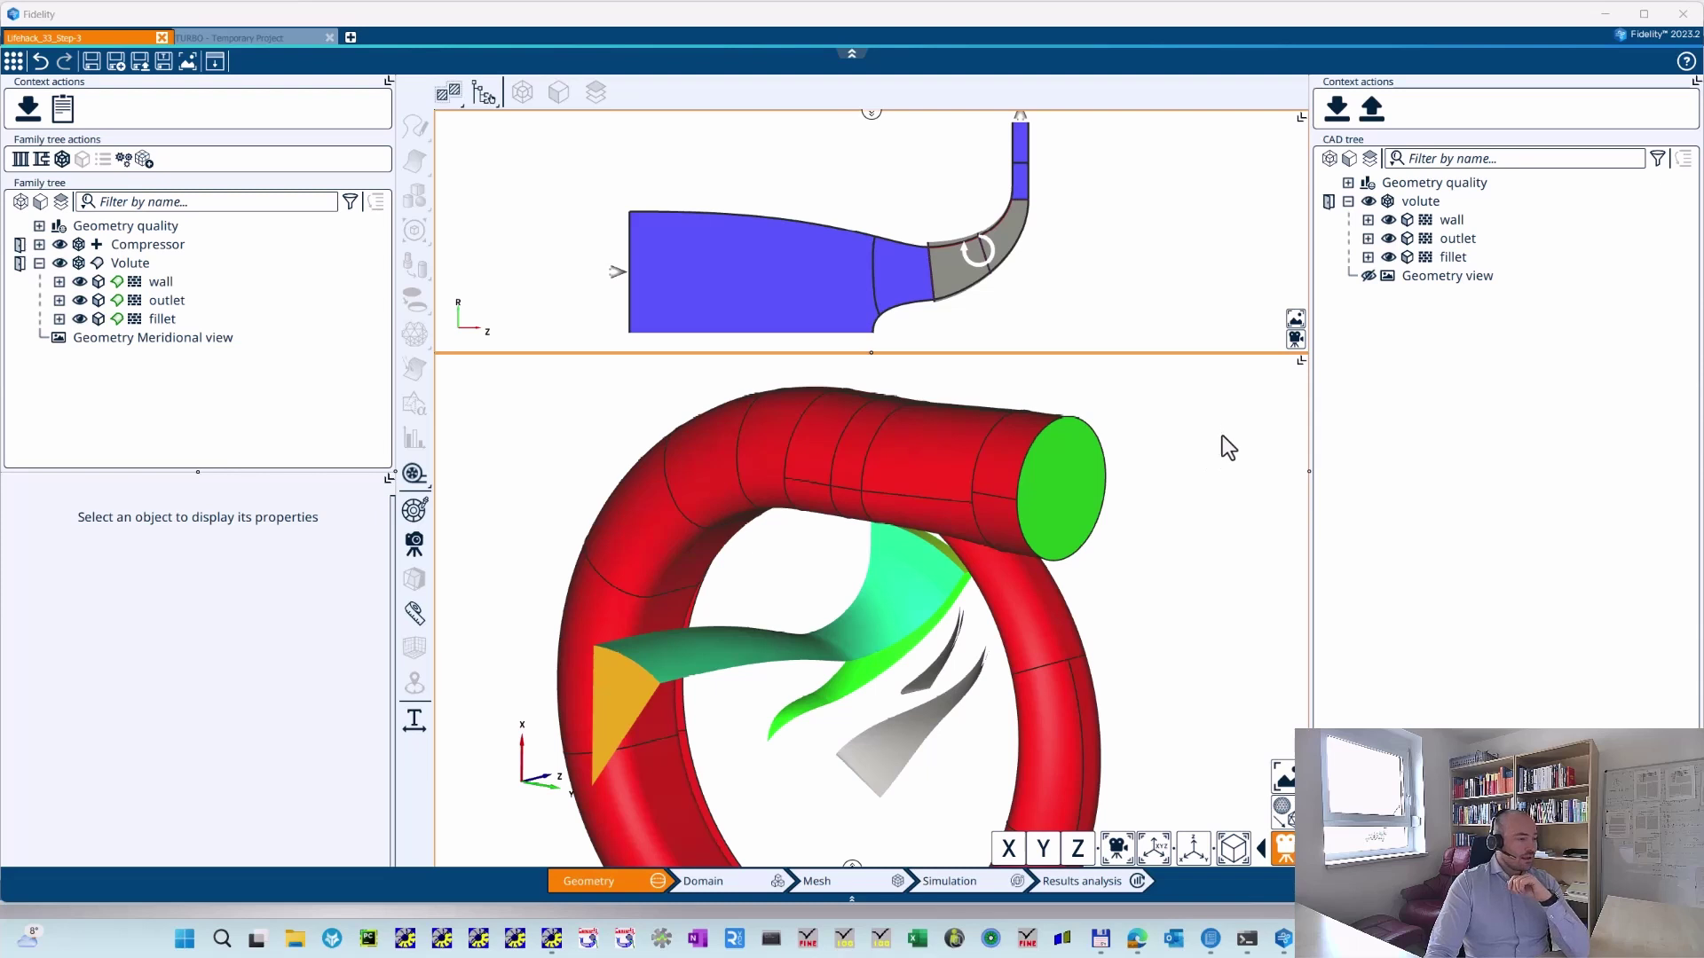
middle_drag(1239, 446, 1248, 459)
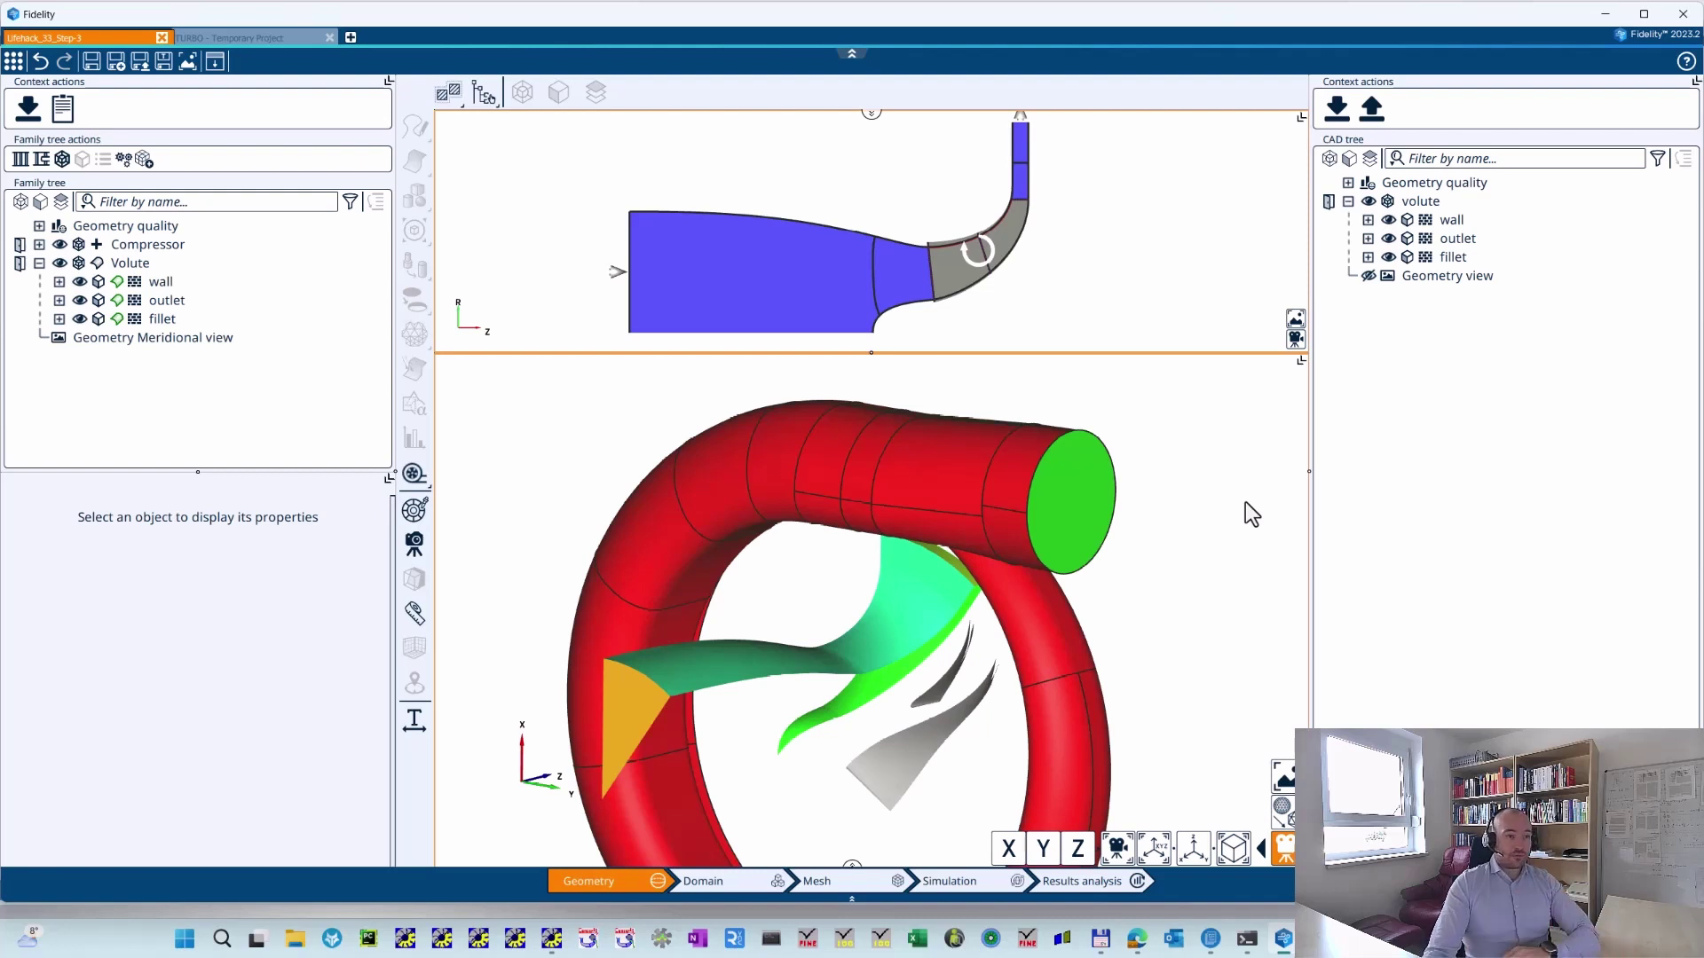
mouse_move(1190, 591)
middle_down()
mouse_move(1159, 612)
mouse_move(878, 603)
mouse_move(668, 632)
mouse_move(696, 701)
mouse_move(1061, 658)
mouse_move(1191, 579)
middle_up()
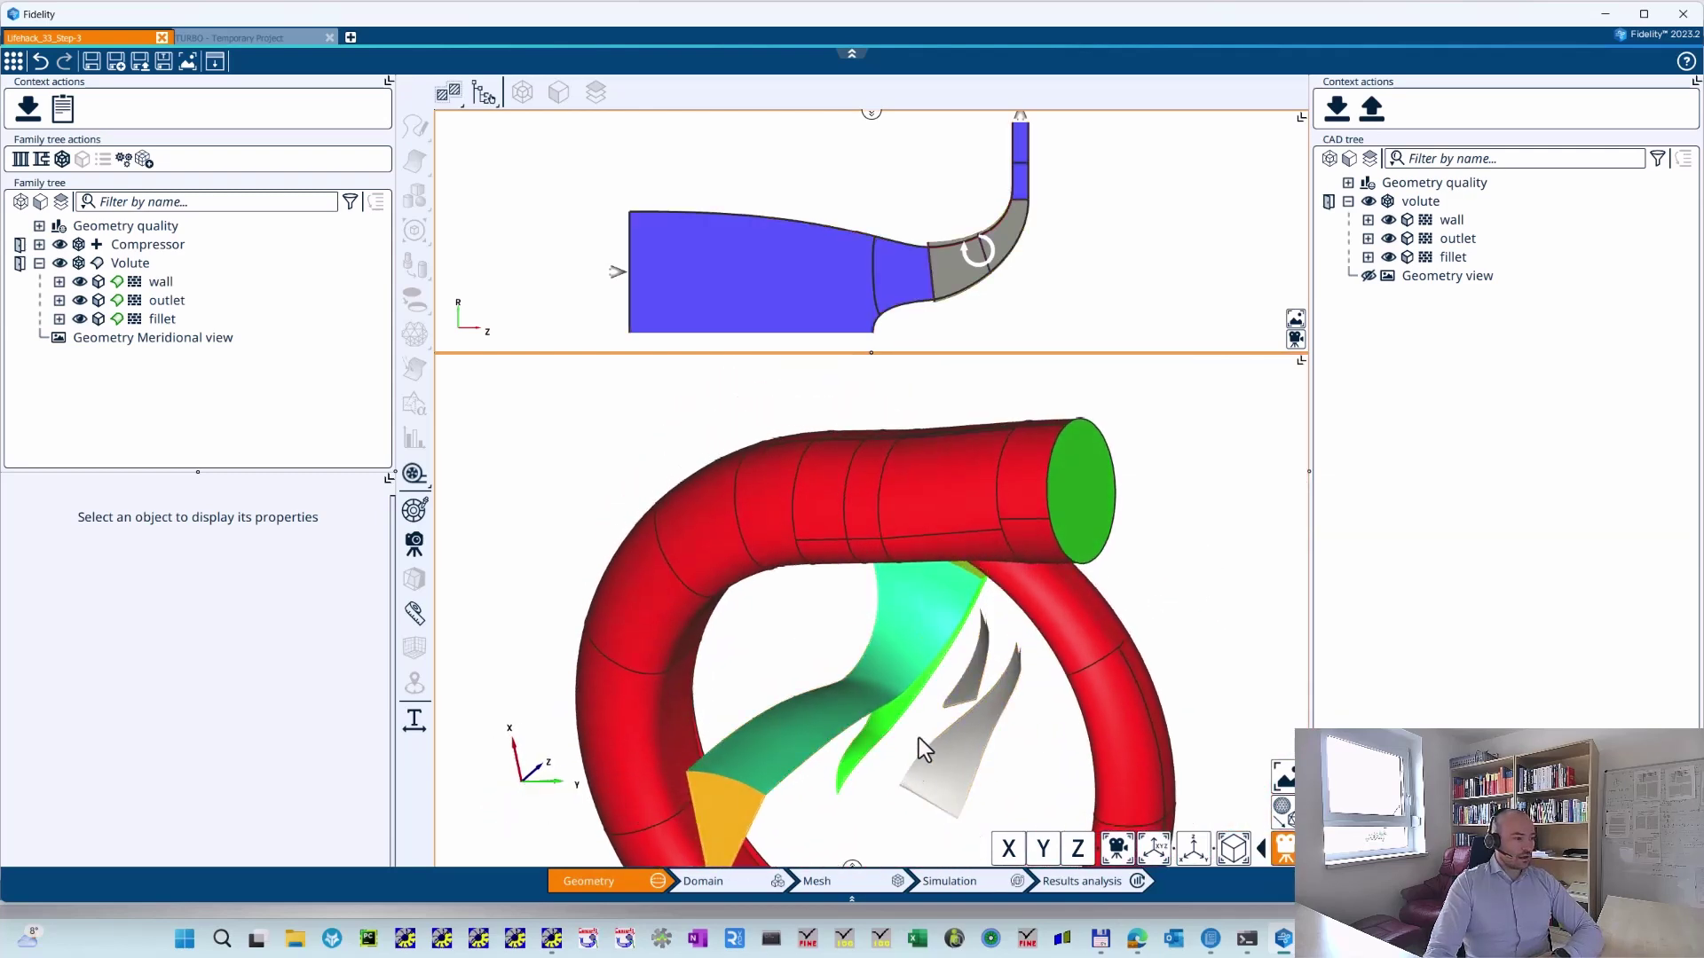
middle_drag(983, 598, 1180, 676)
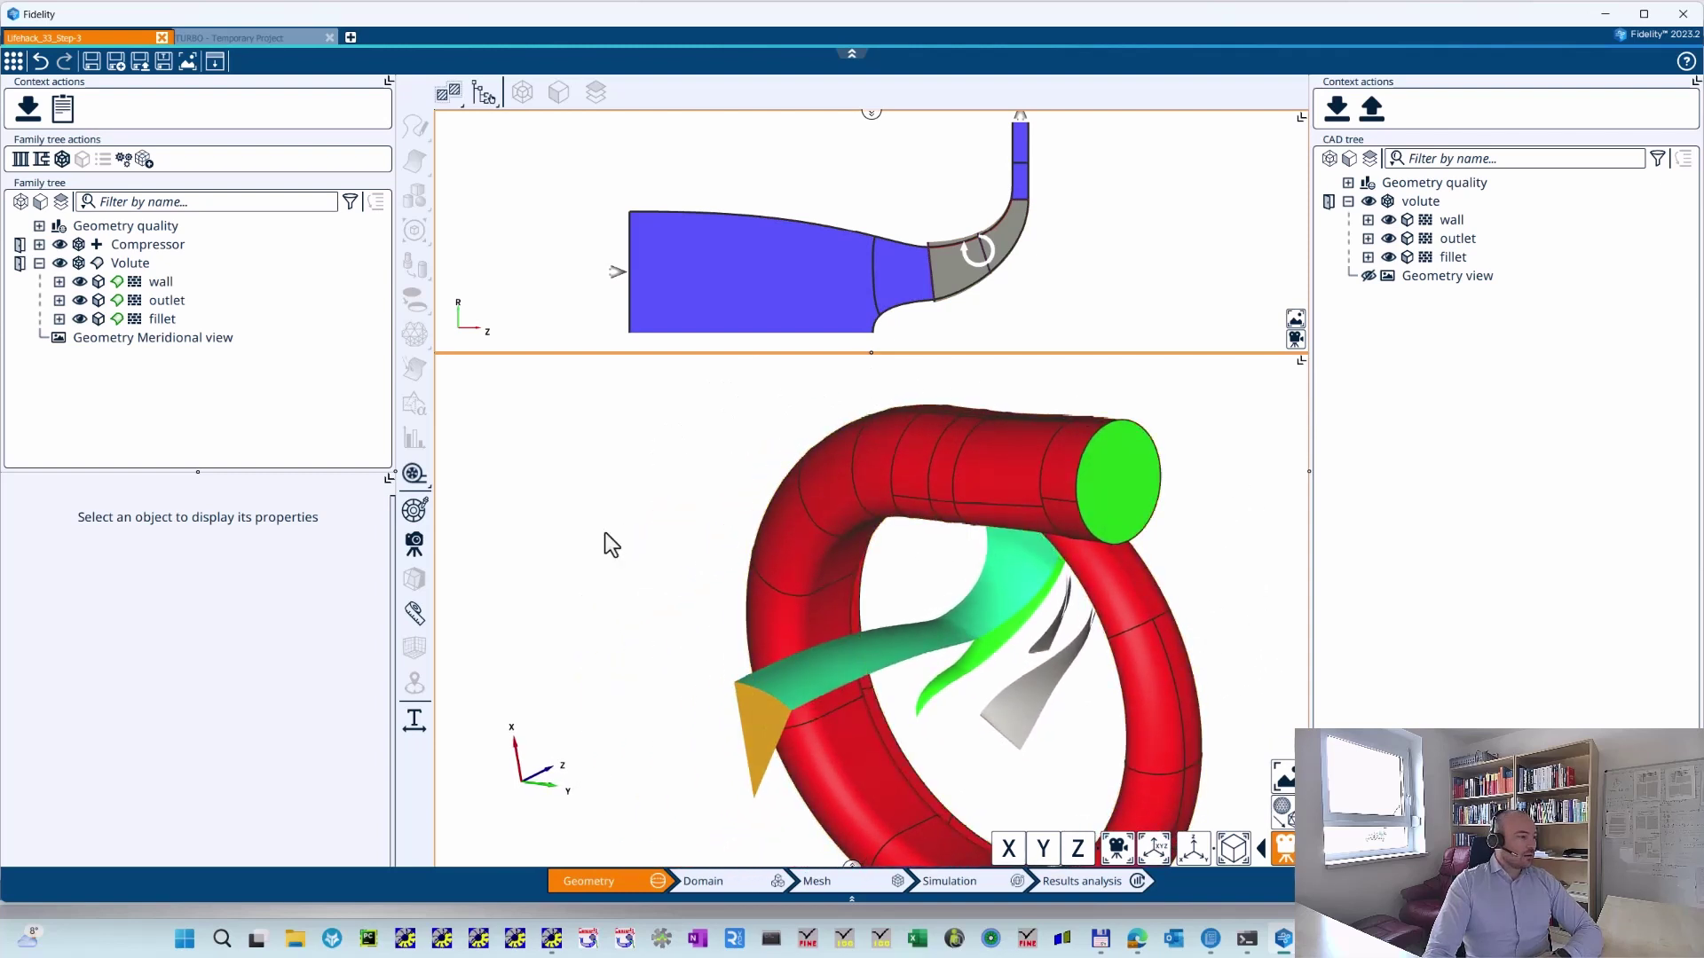
middle_drag(1270, 543, 1247, 577)
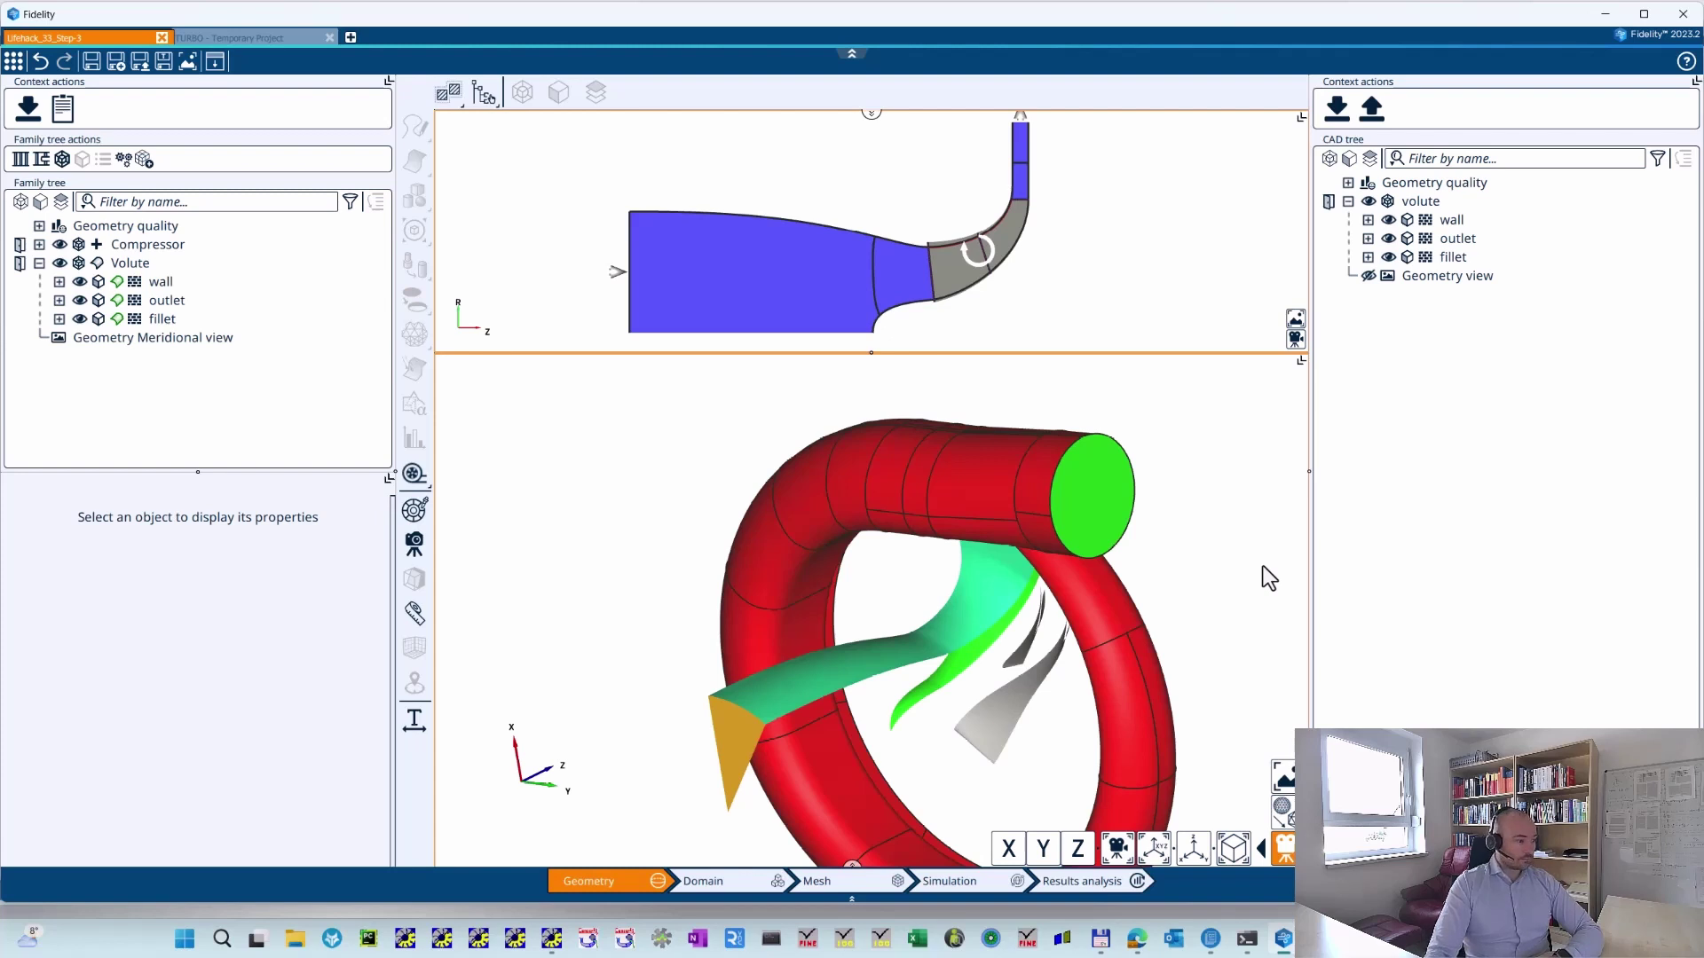
drag(1269, 578, 1046, 593)
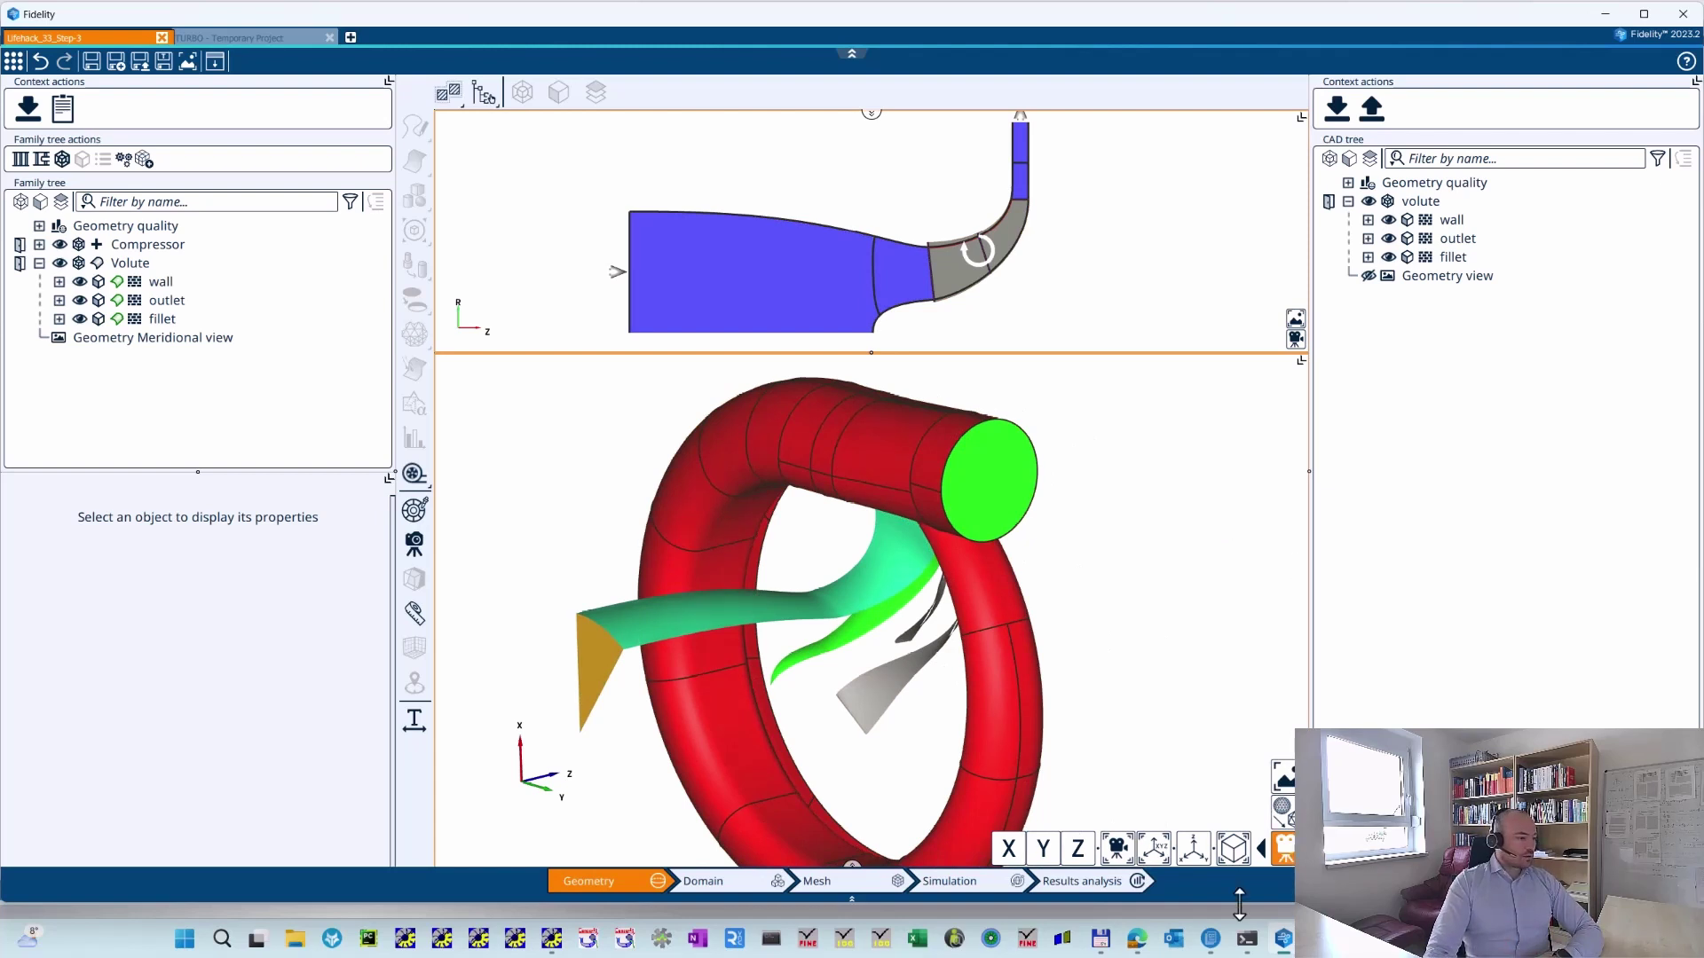
- Switch to Doc Assistant, search for "Rotor-stator" and open the topic "Create automatic rotor-stator surface of revolution"
click(1210, 938)
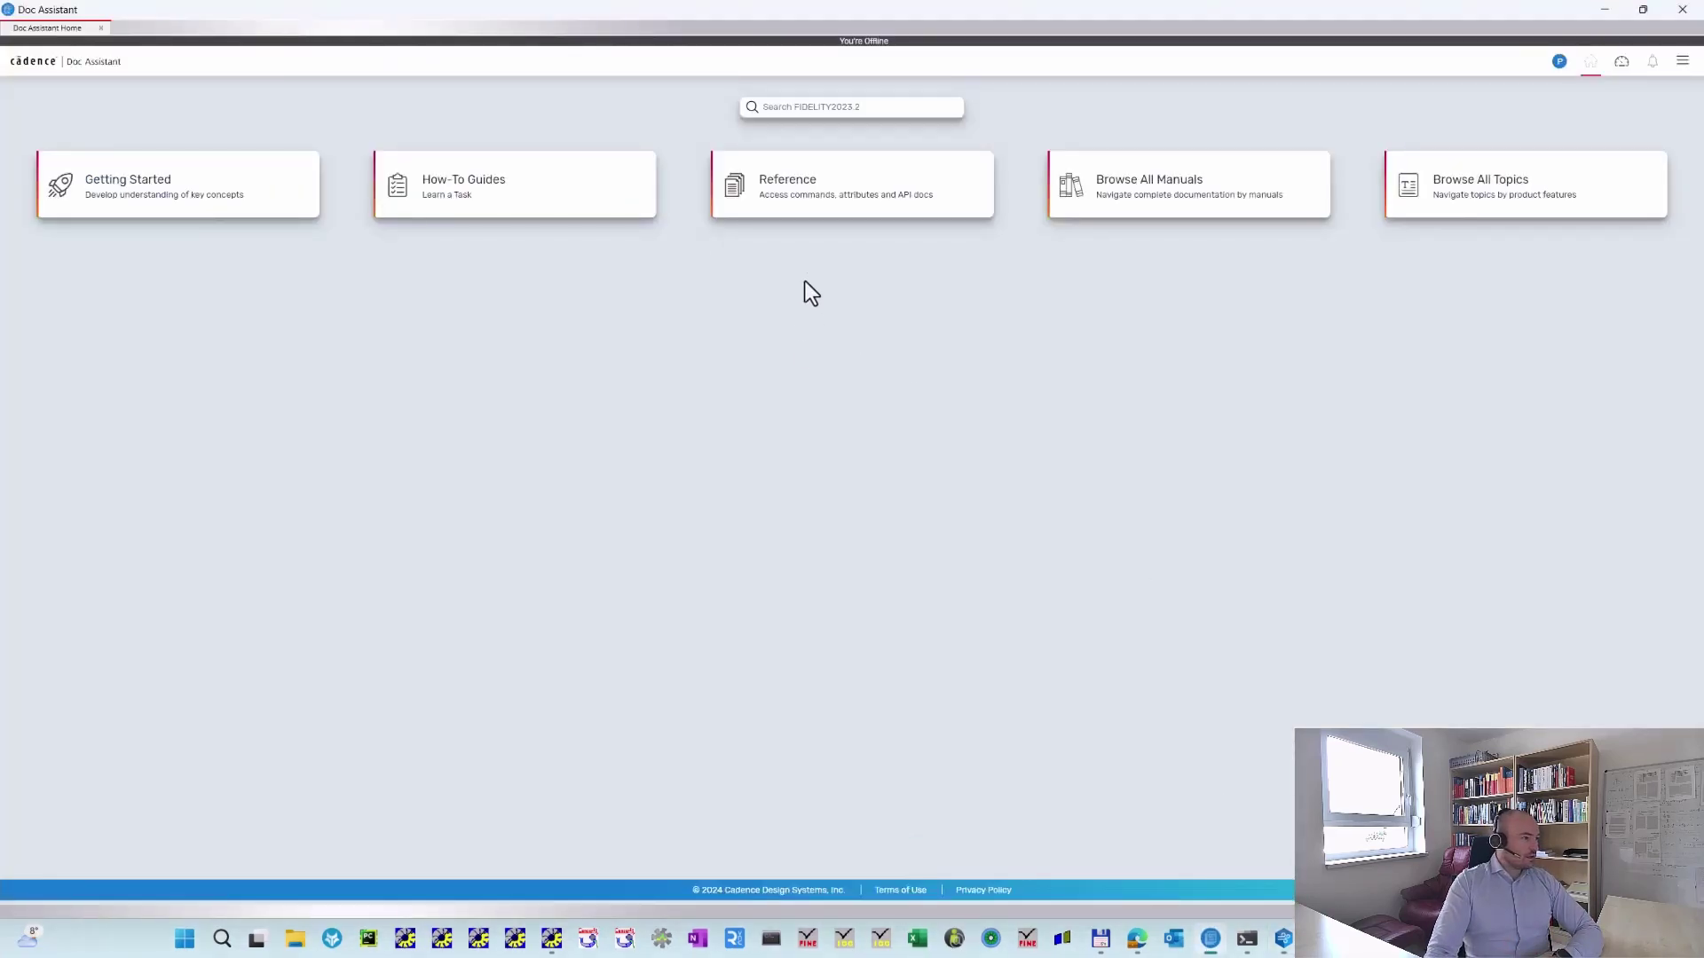
click(865, 108)
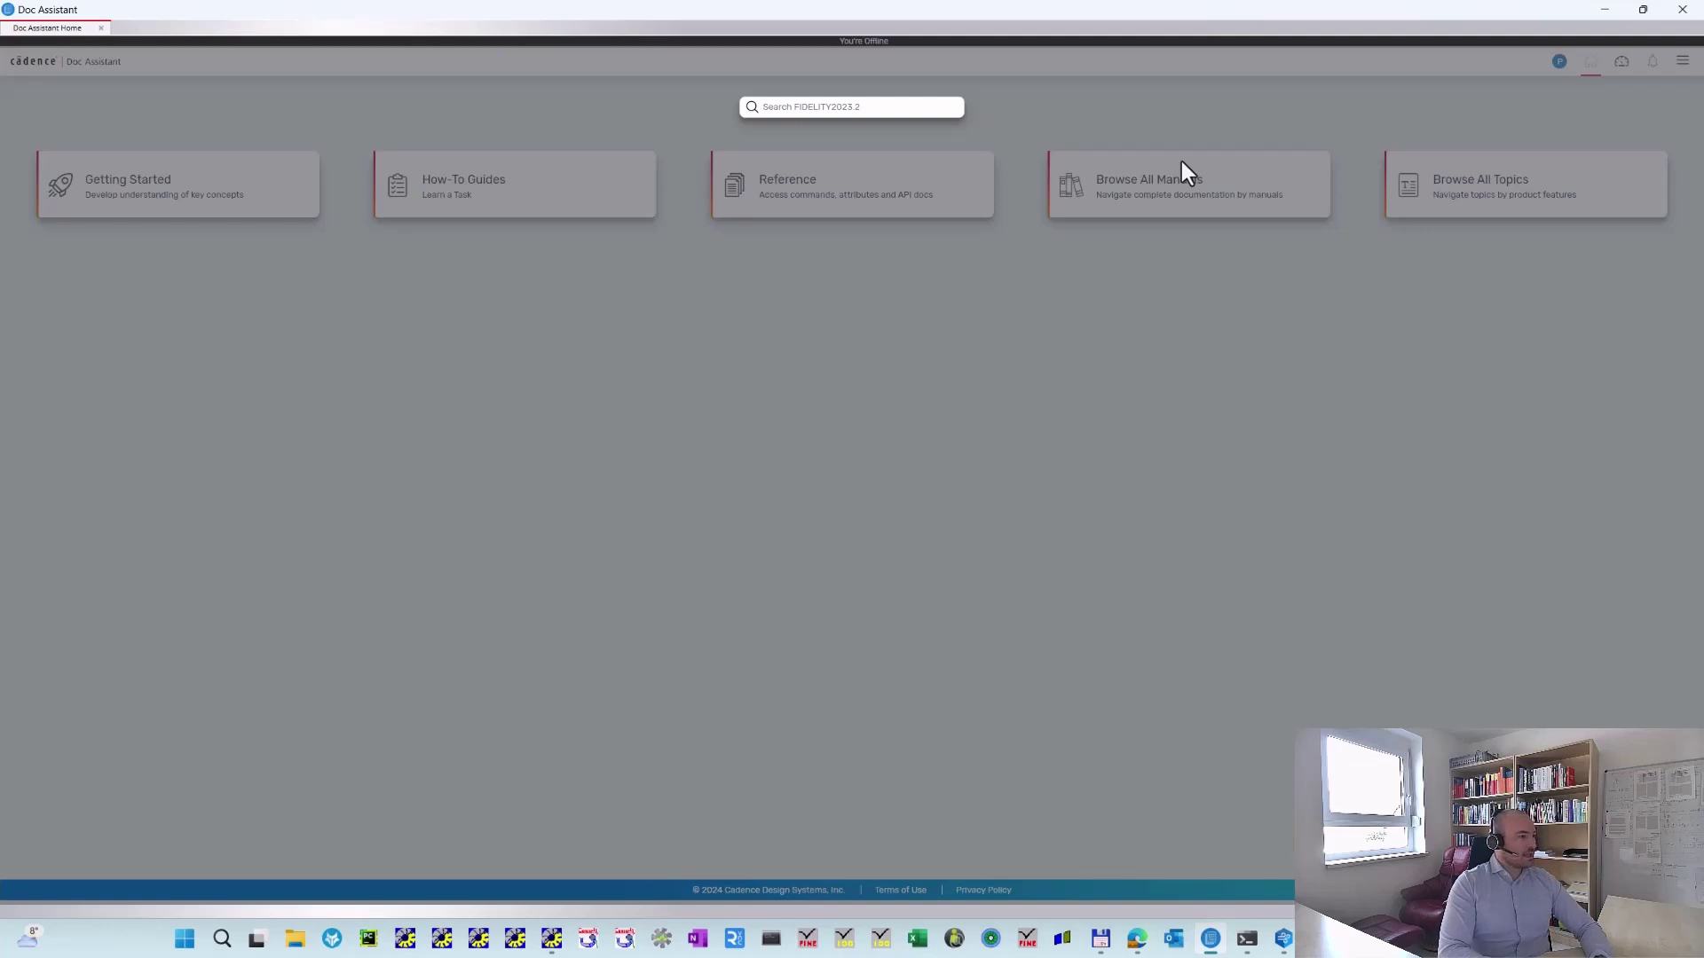
text(rotor-stator)
click(816, 124)
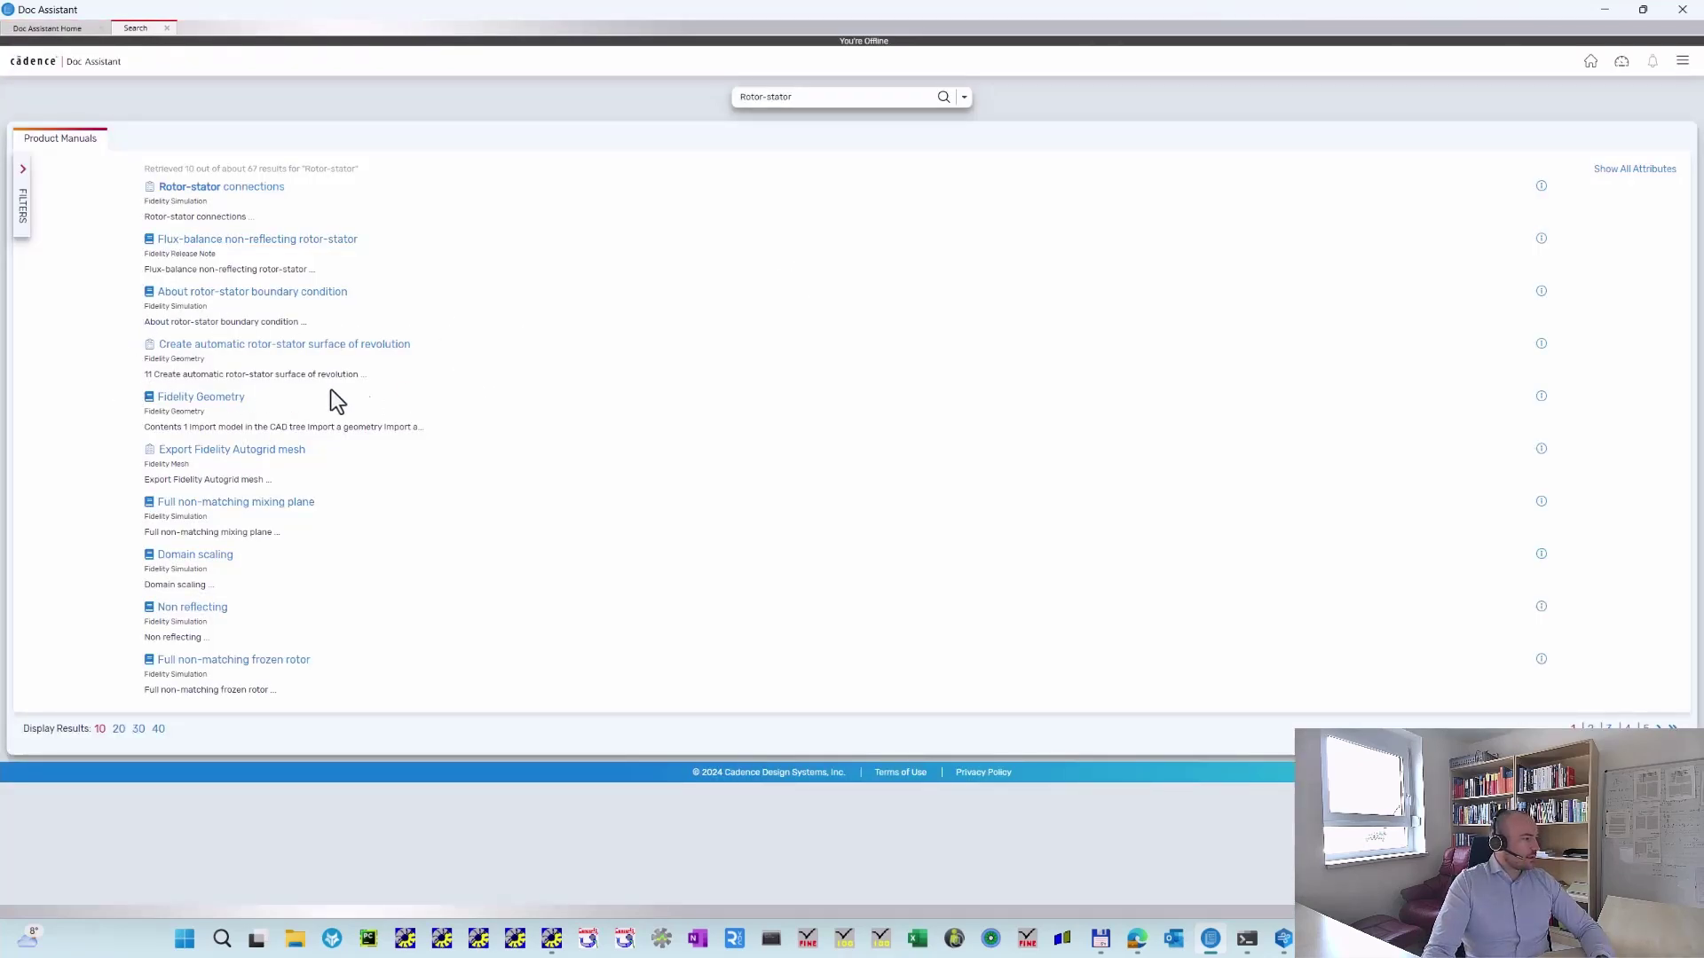
click(296, 349)
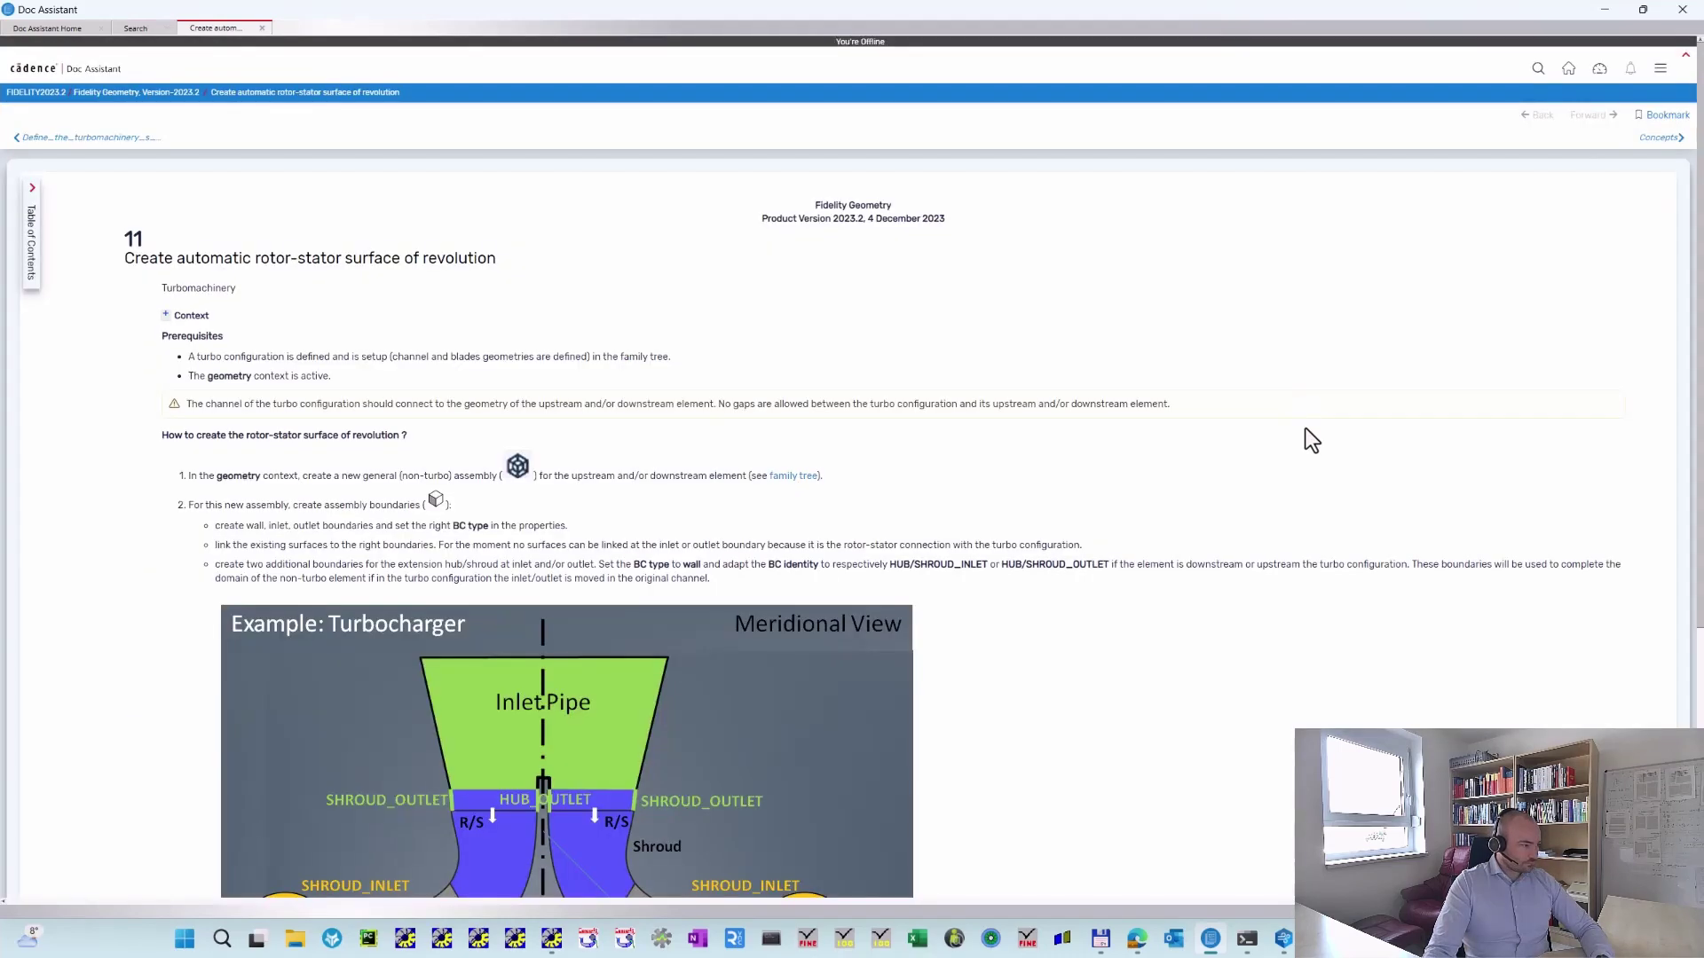
- Read the rotor-stator procedure, enlarge its turbocharger meridional view figure, and return to Fidelity
scroll(1312, 417, down, 1)
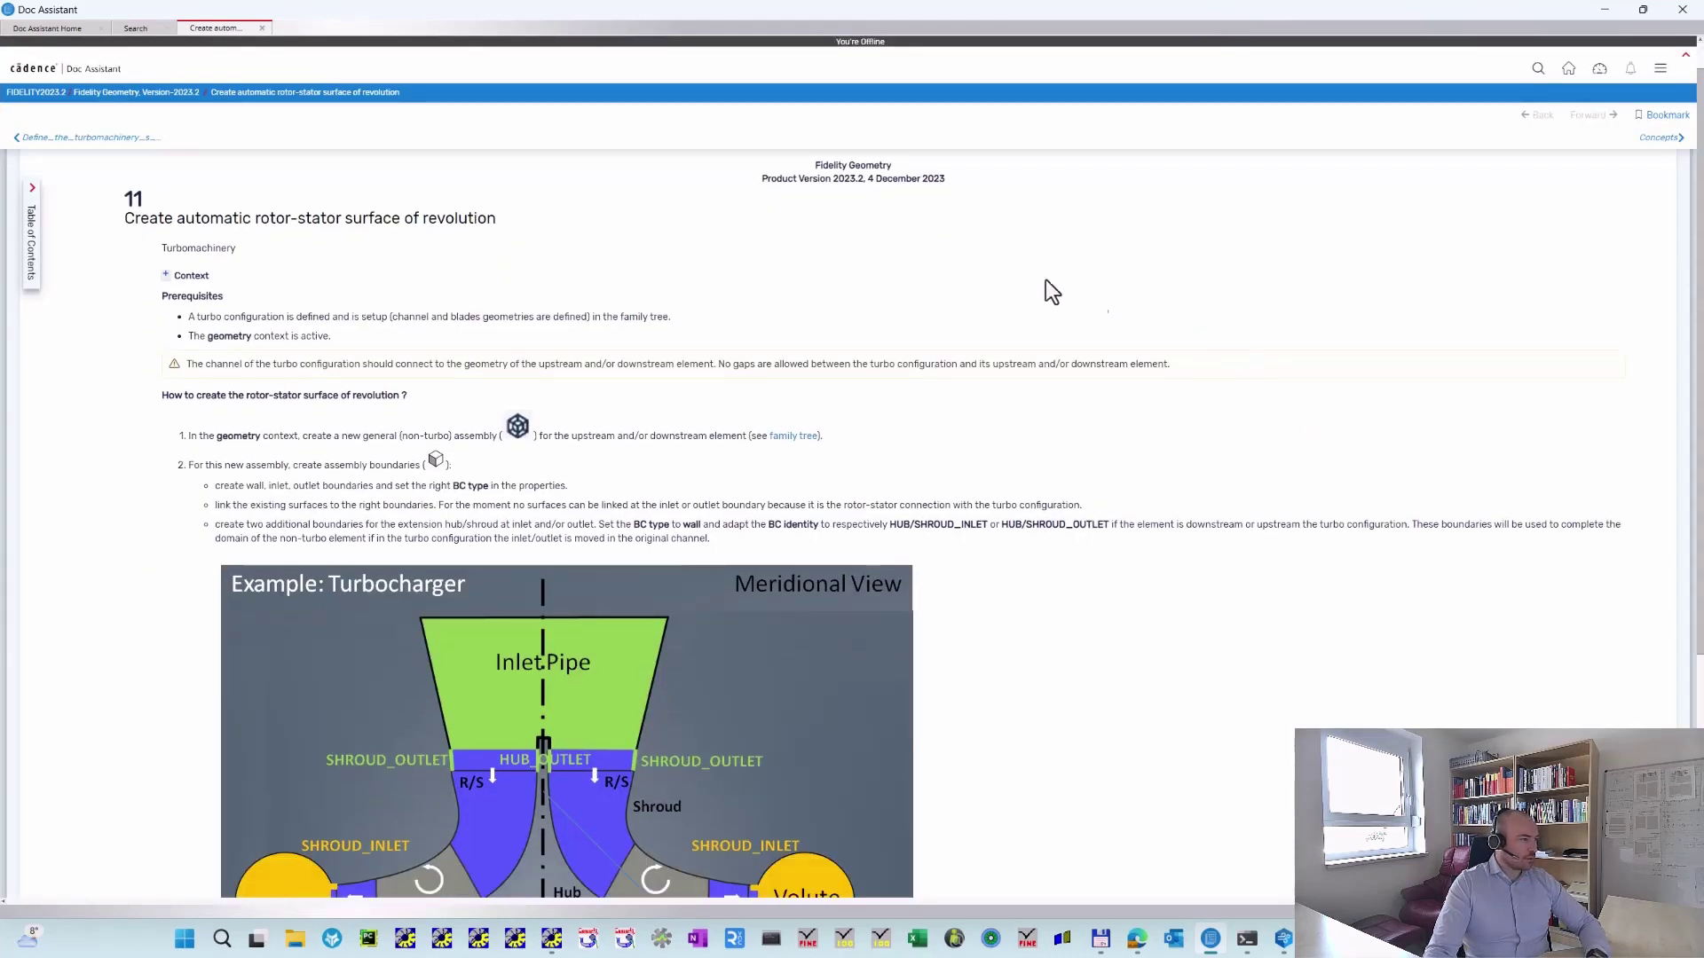
scroll(285, 722, down, 2)
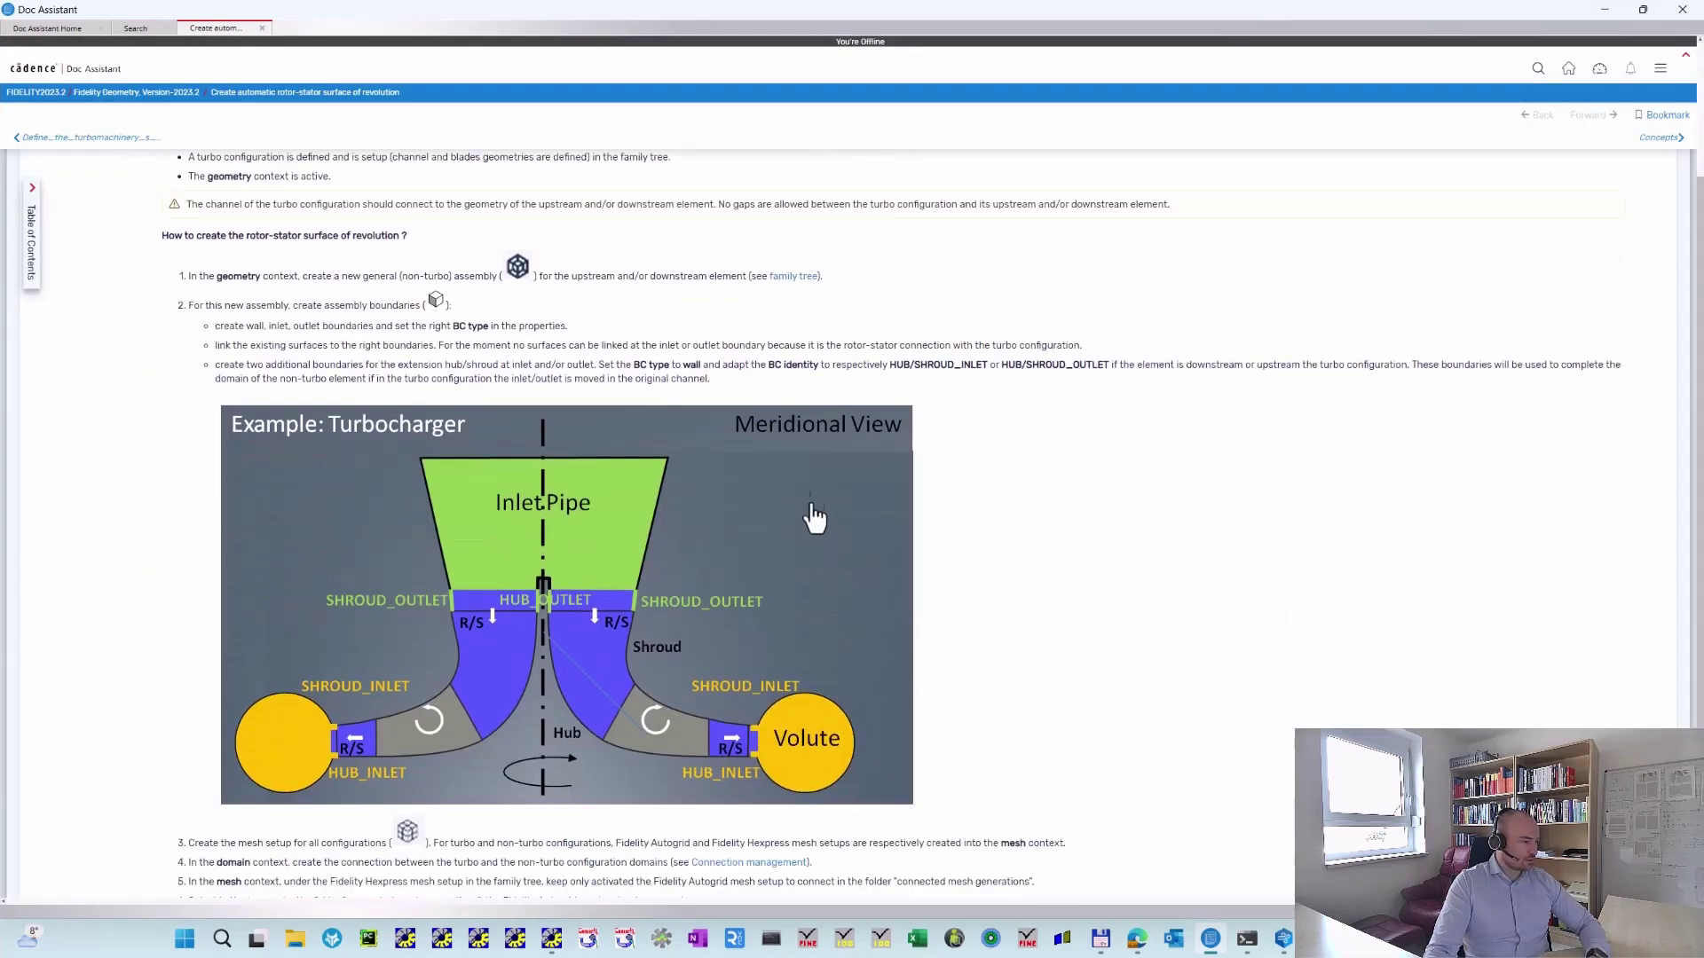
click(1081, 567)
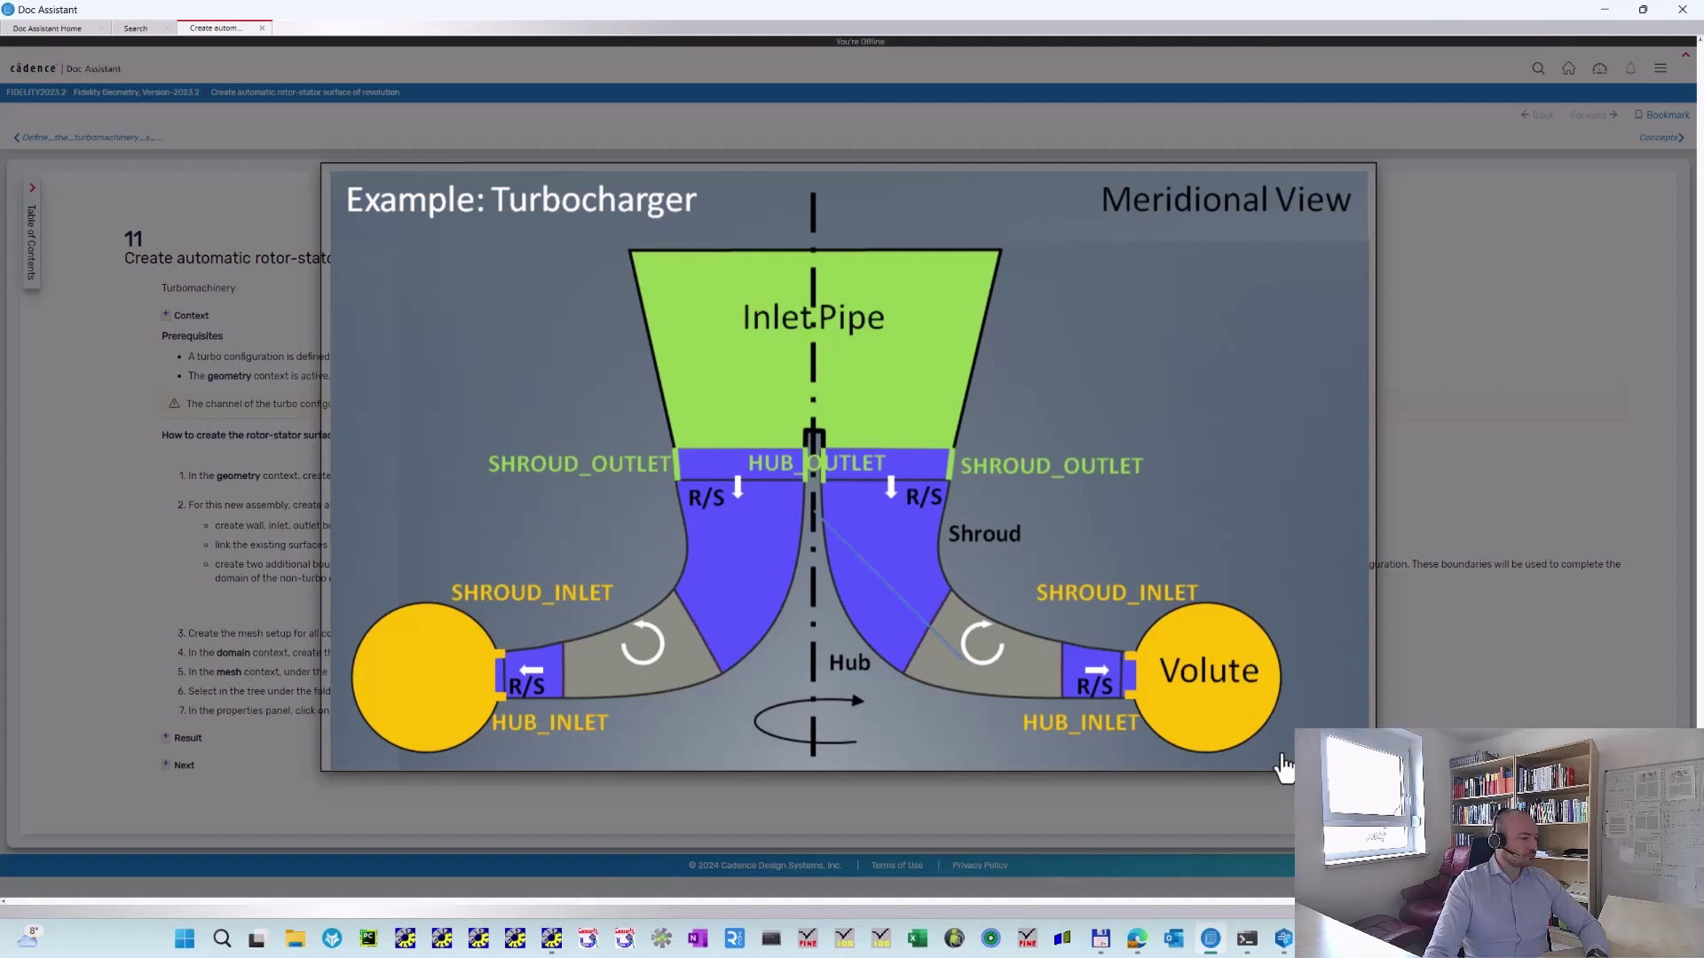
click(1284, 938)
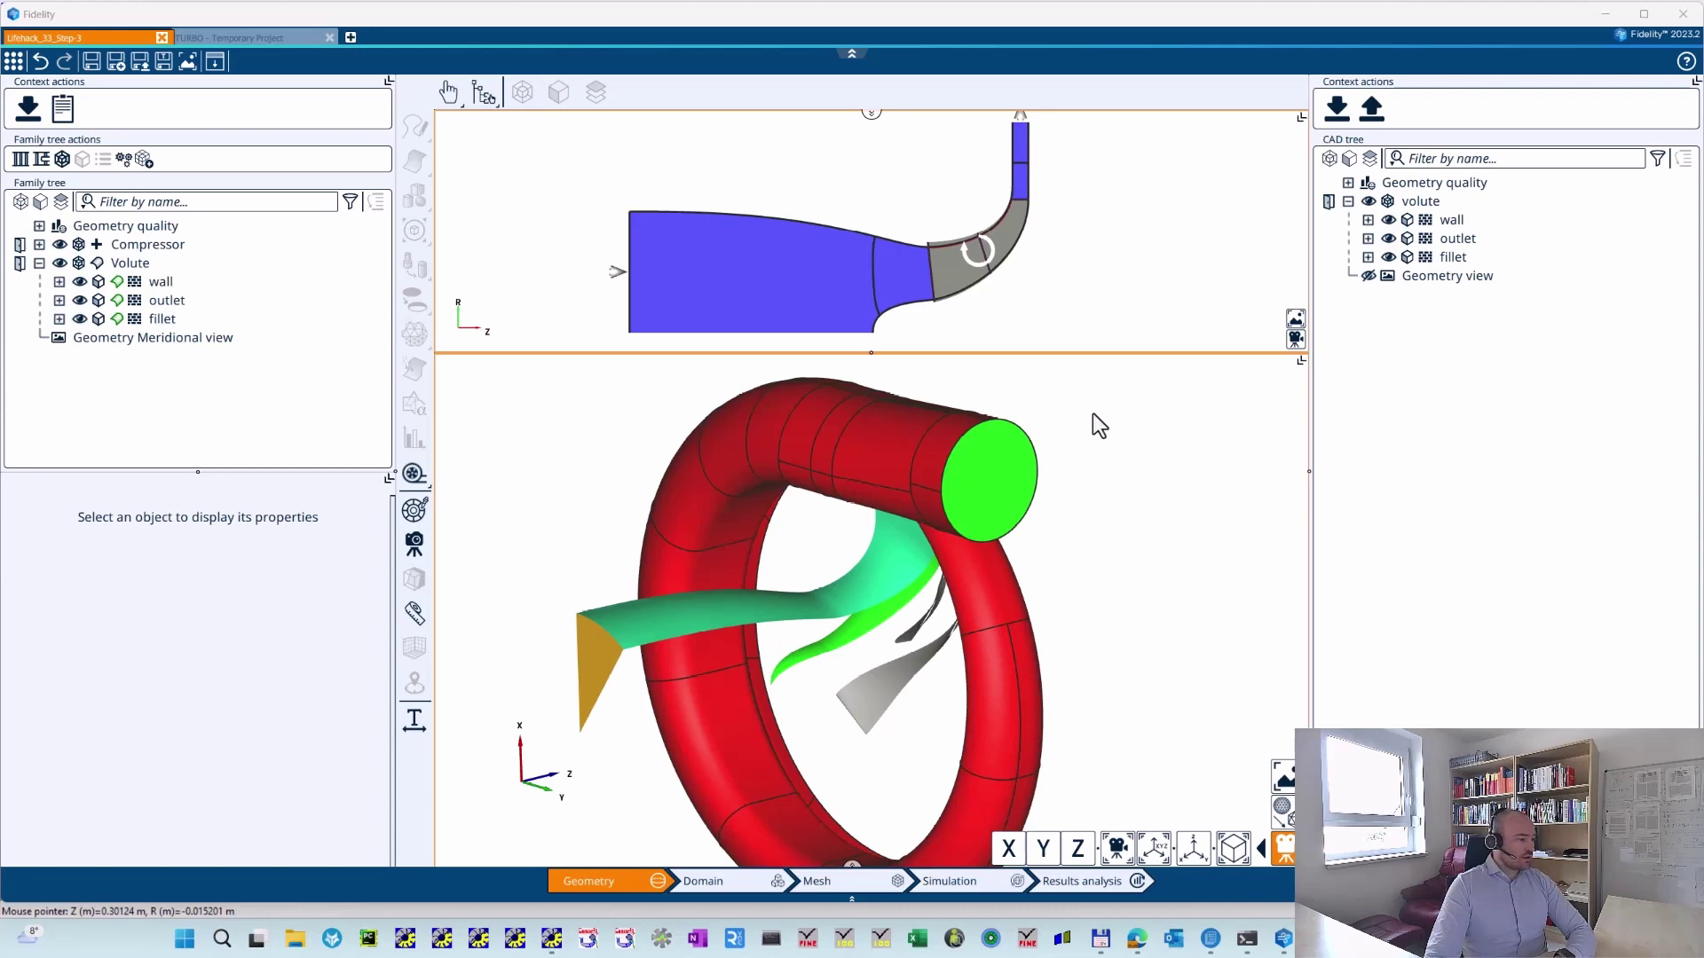
- Switch to AxCent, examine the radial_compressor meridional contours from inlet to diffuser and volute sections, and return to Fidelity
click(551, 939)
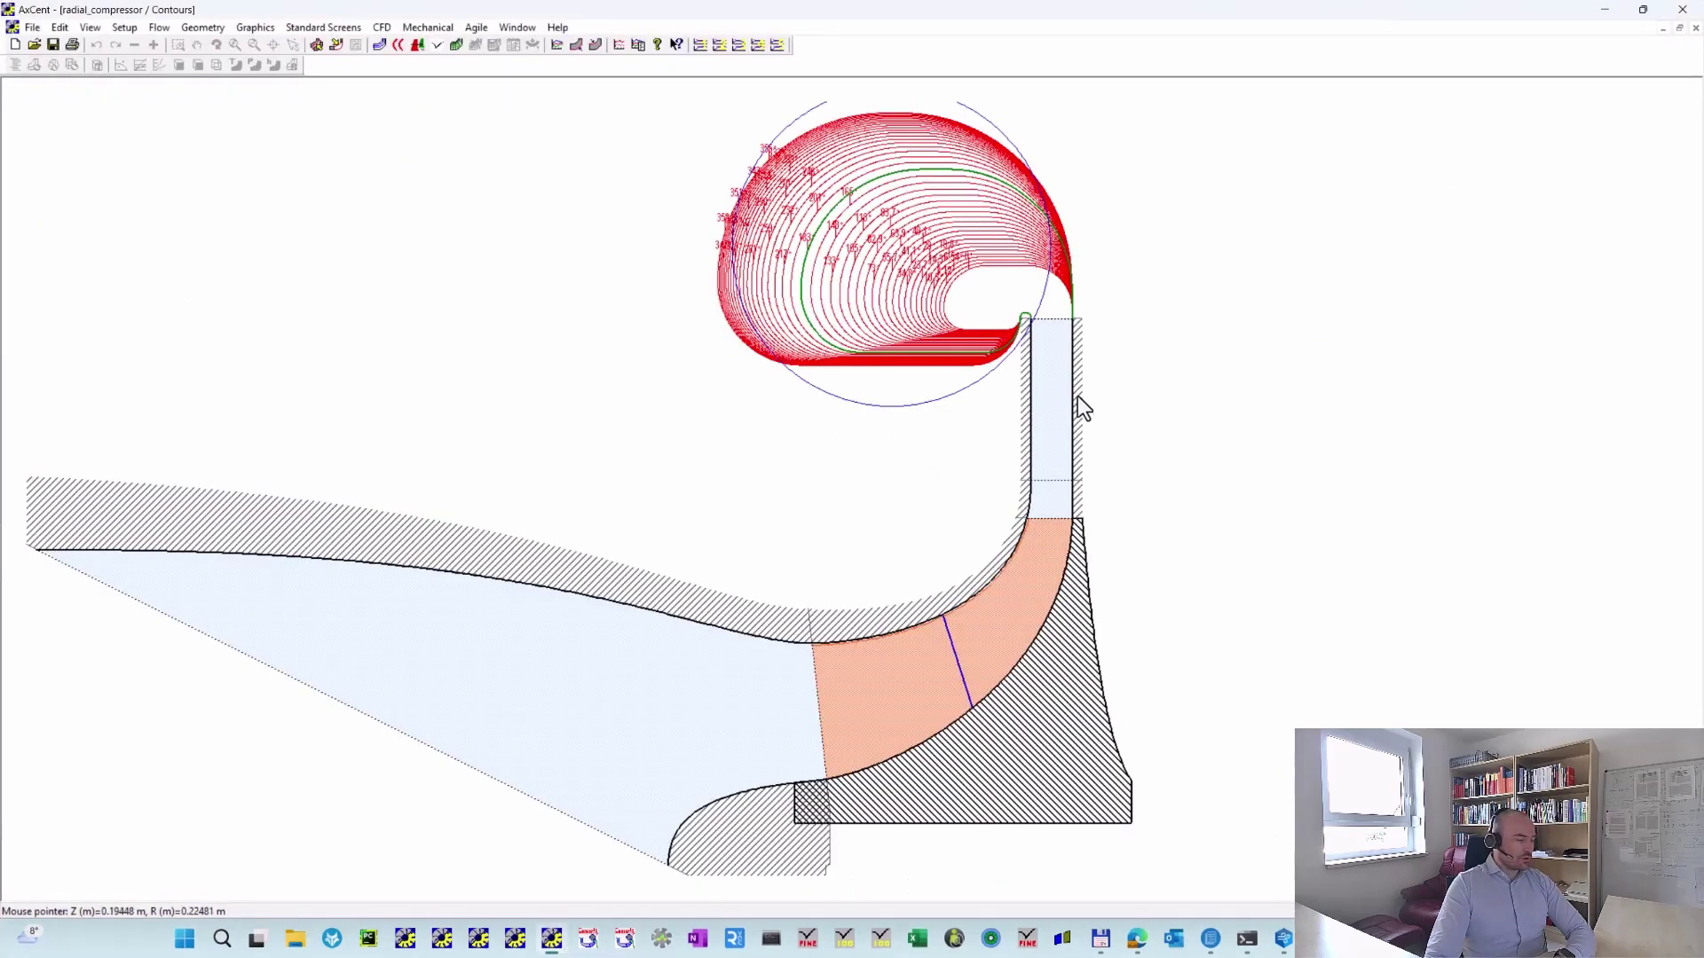
scroll(1088, 470, up, 3)
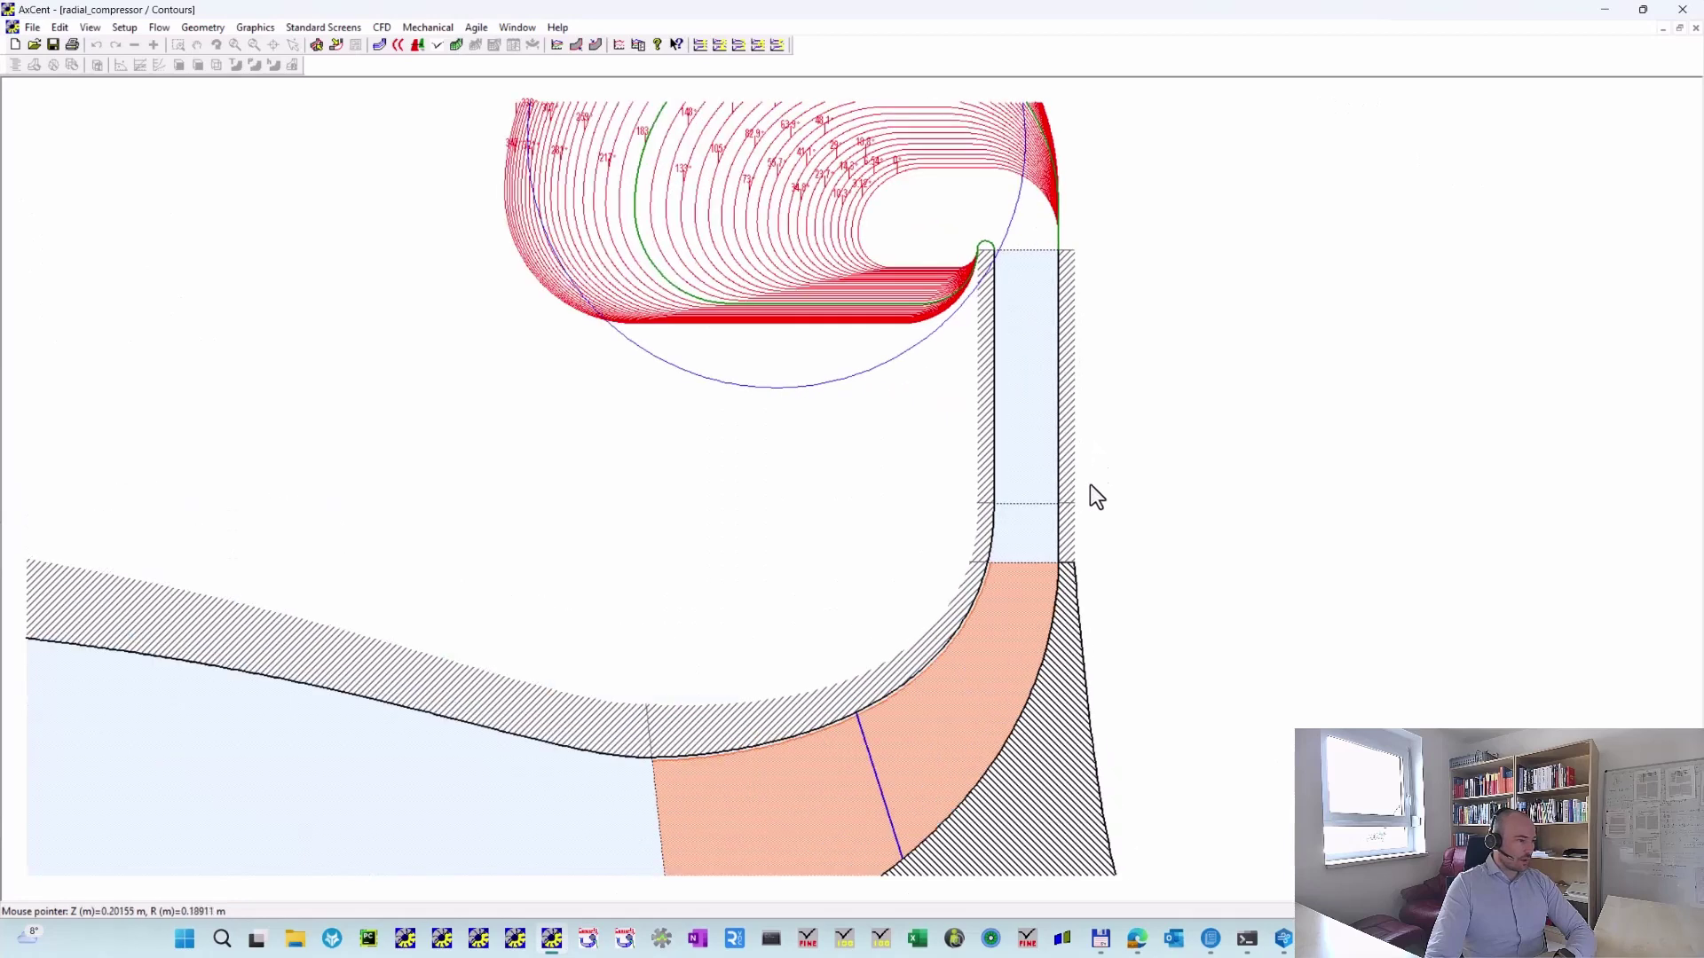
mouse_move(1136, 525)
middle_down()
mouse_move(1158, 413)
mouse_move(1185, 396)
middle_up()
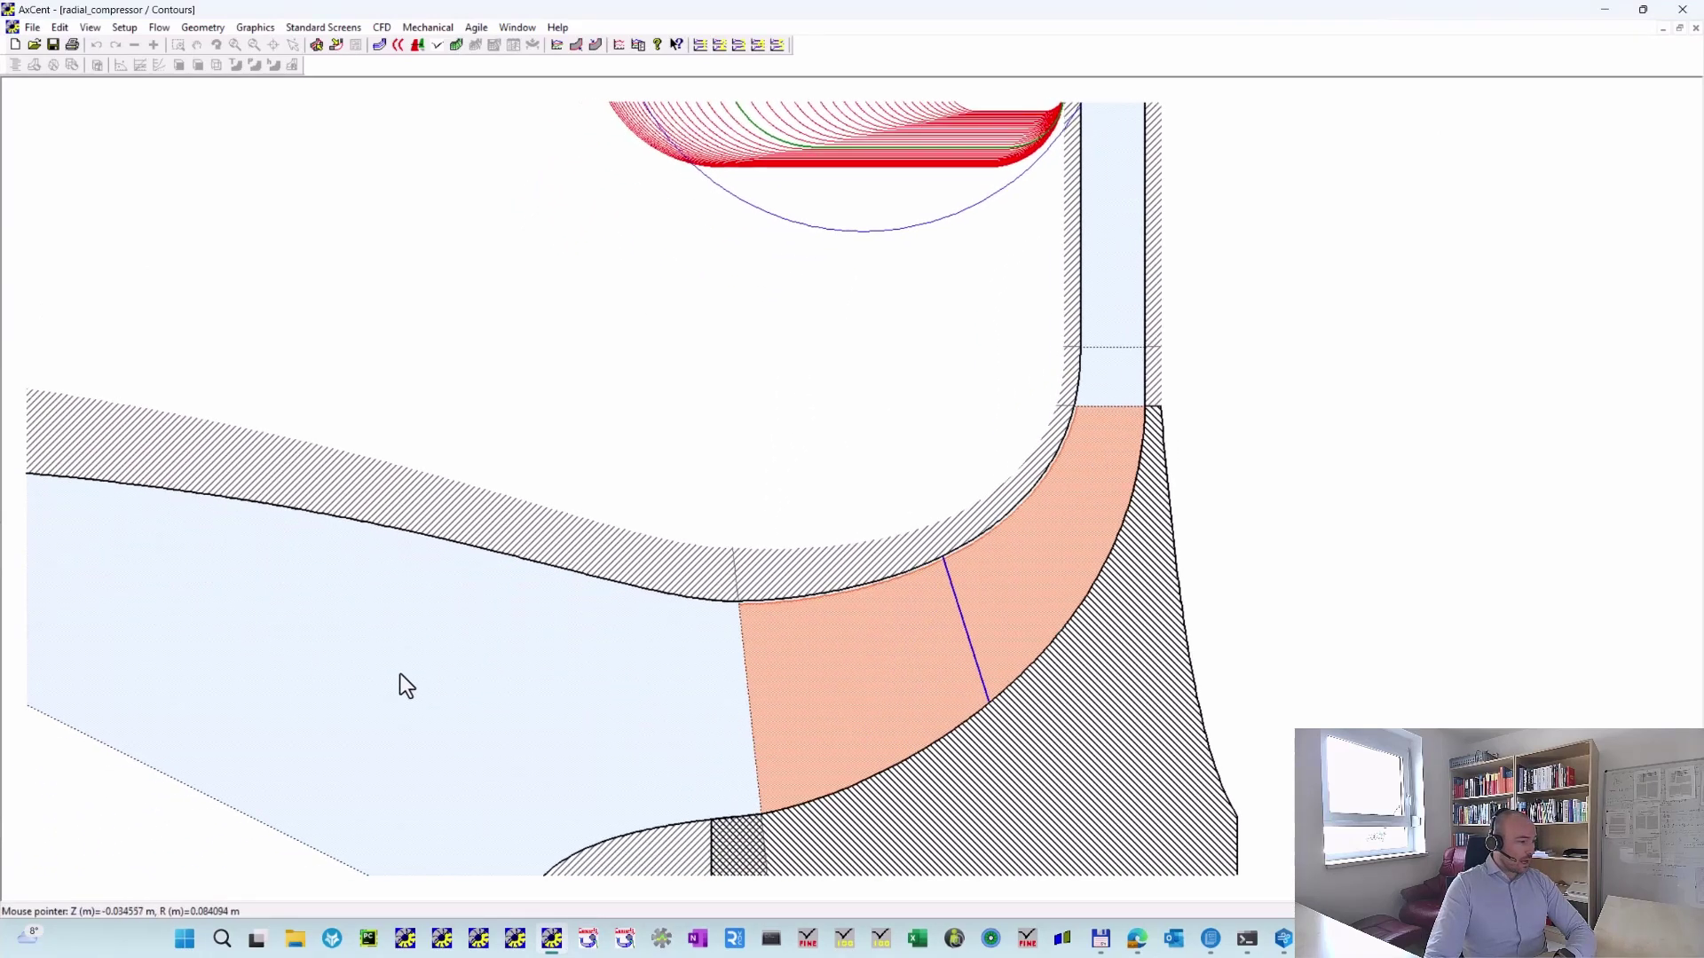
middle_drag(1129, 251, 1120, 637)
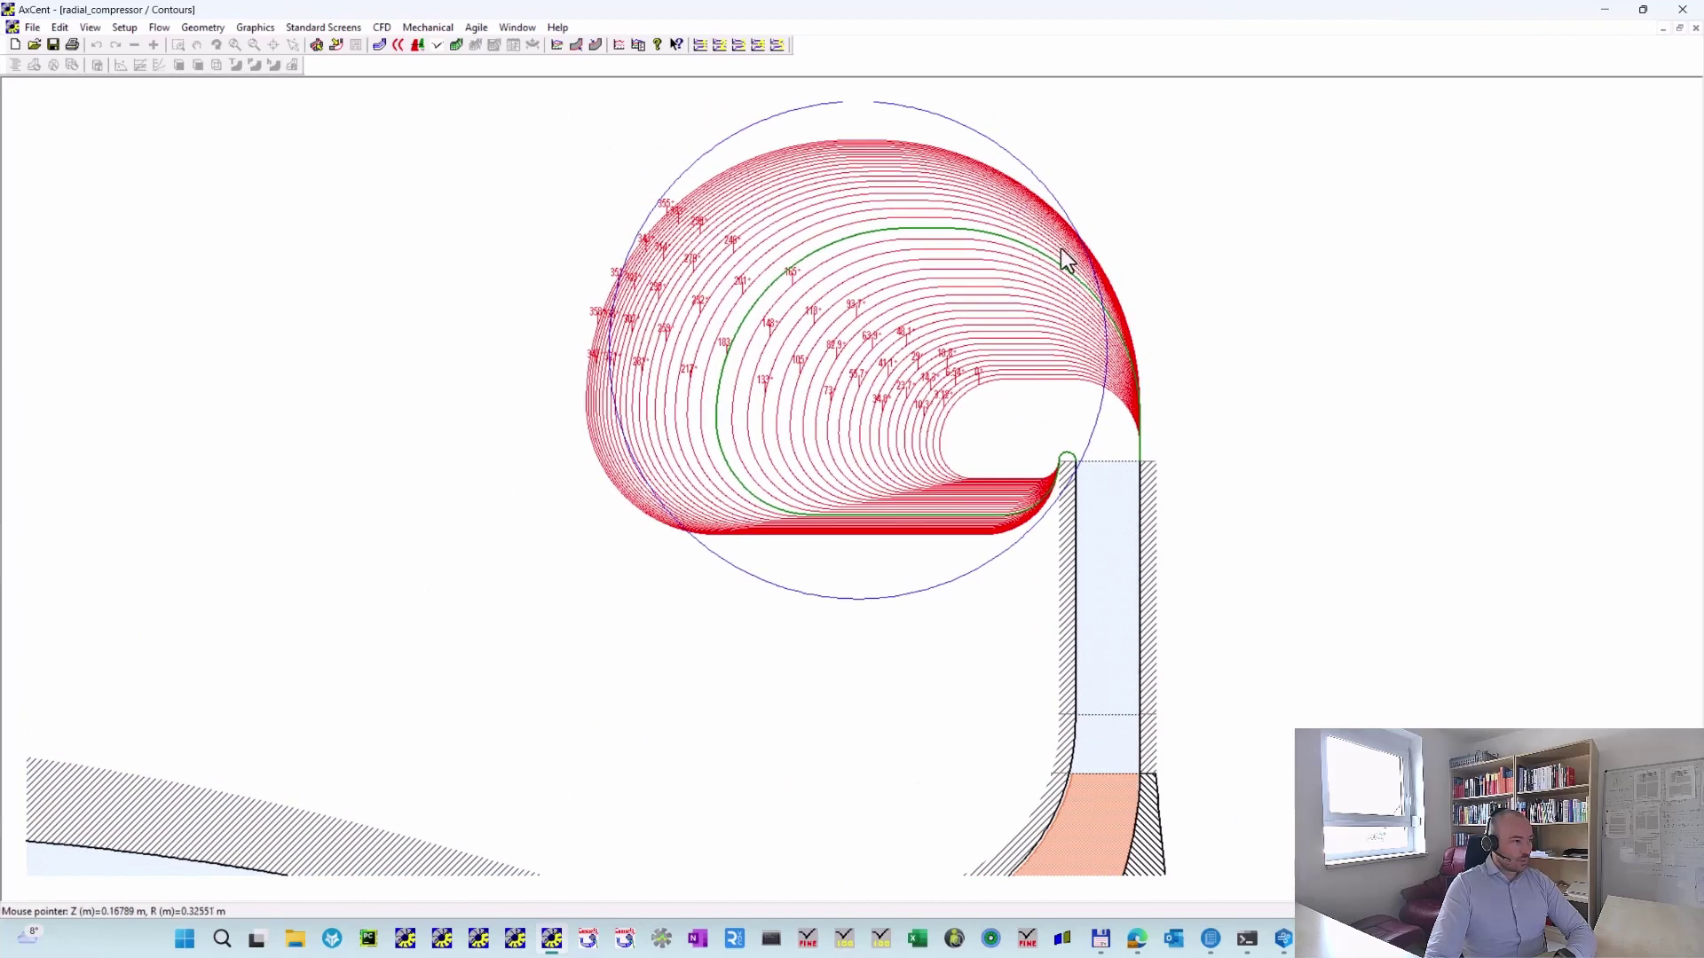
mouse_move(1376, 563)
middle_down()
mouse_move(1339, 533)
mouse_move(1357, 502)
middle_up()
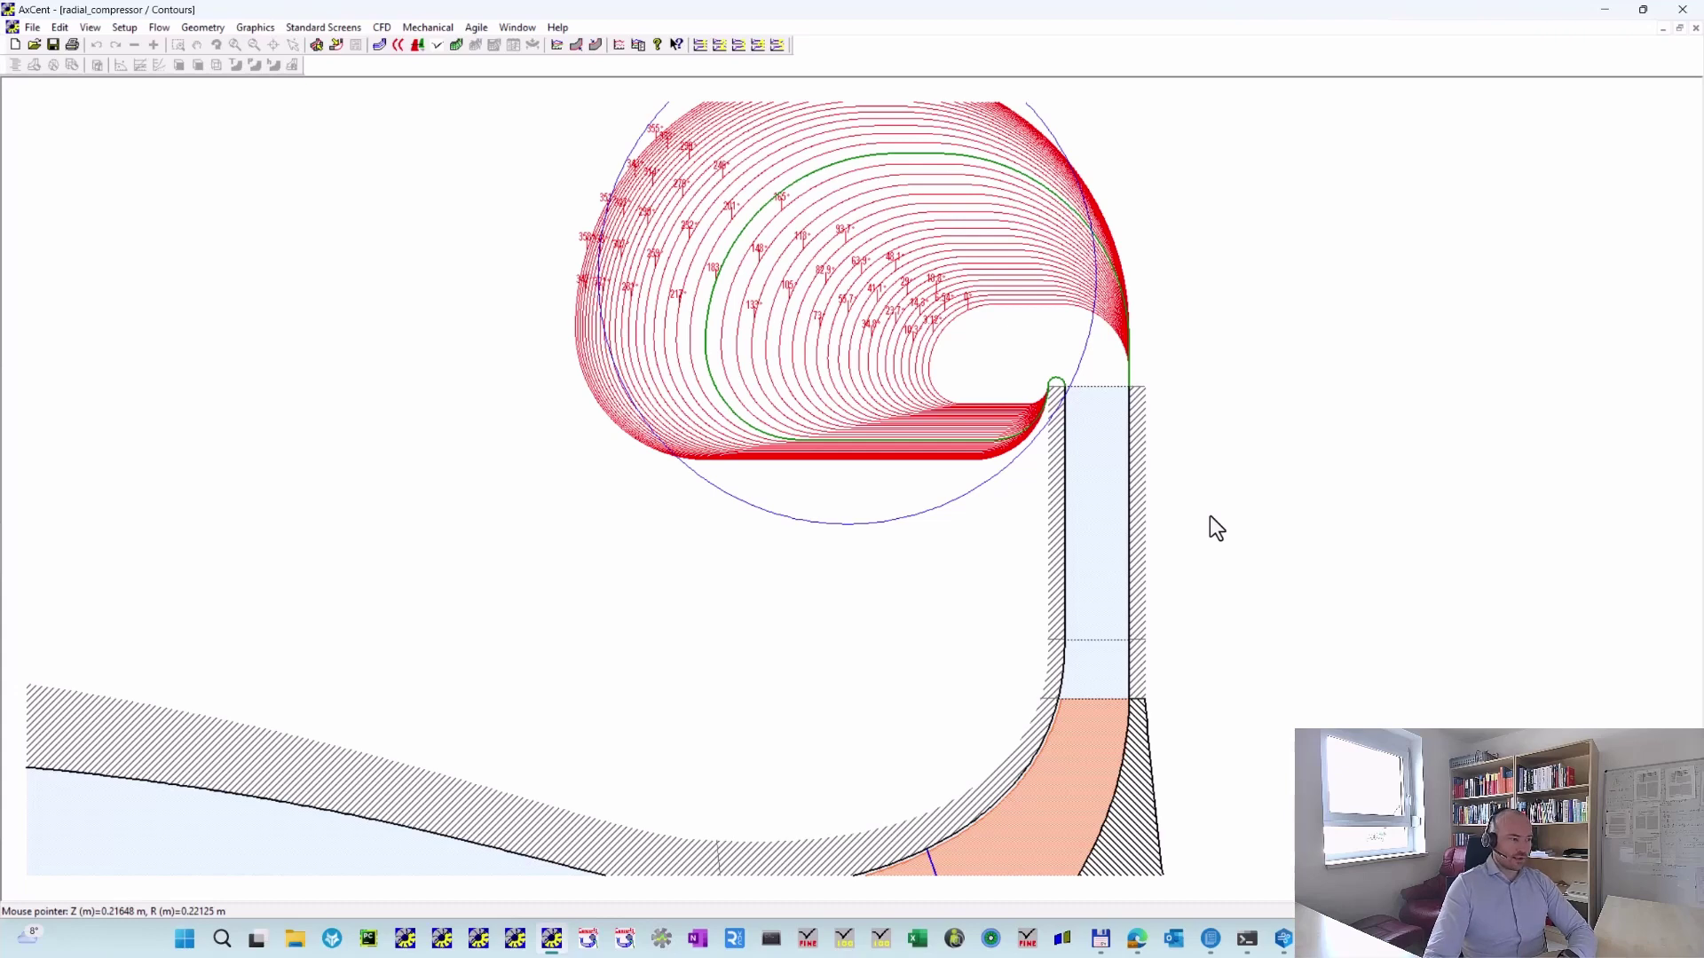
scroll(1212, 541, down, 2)
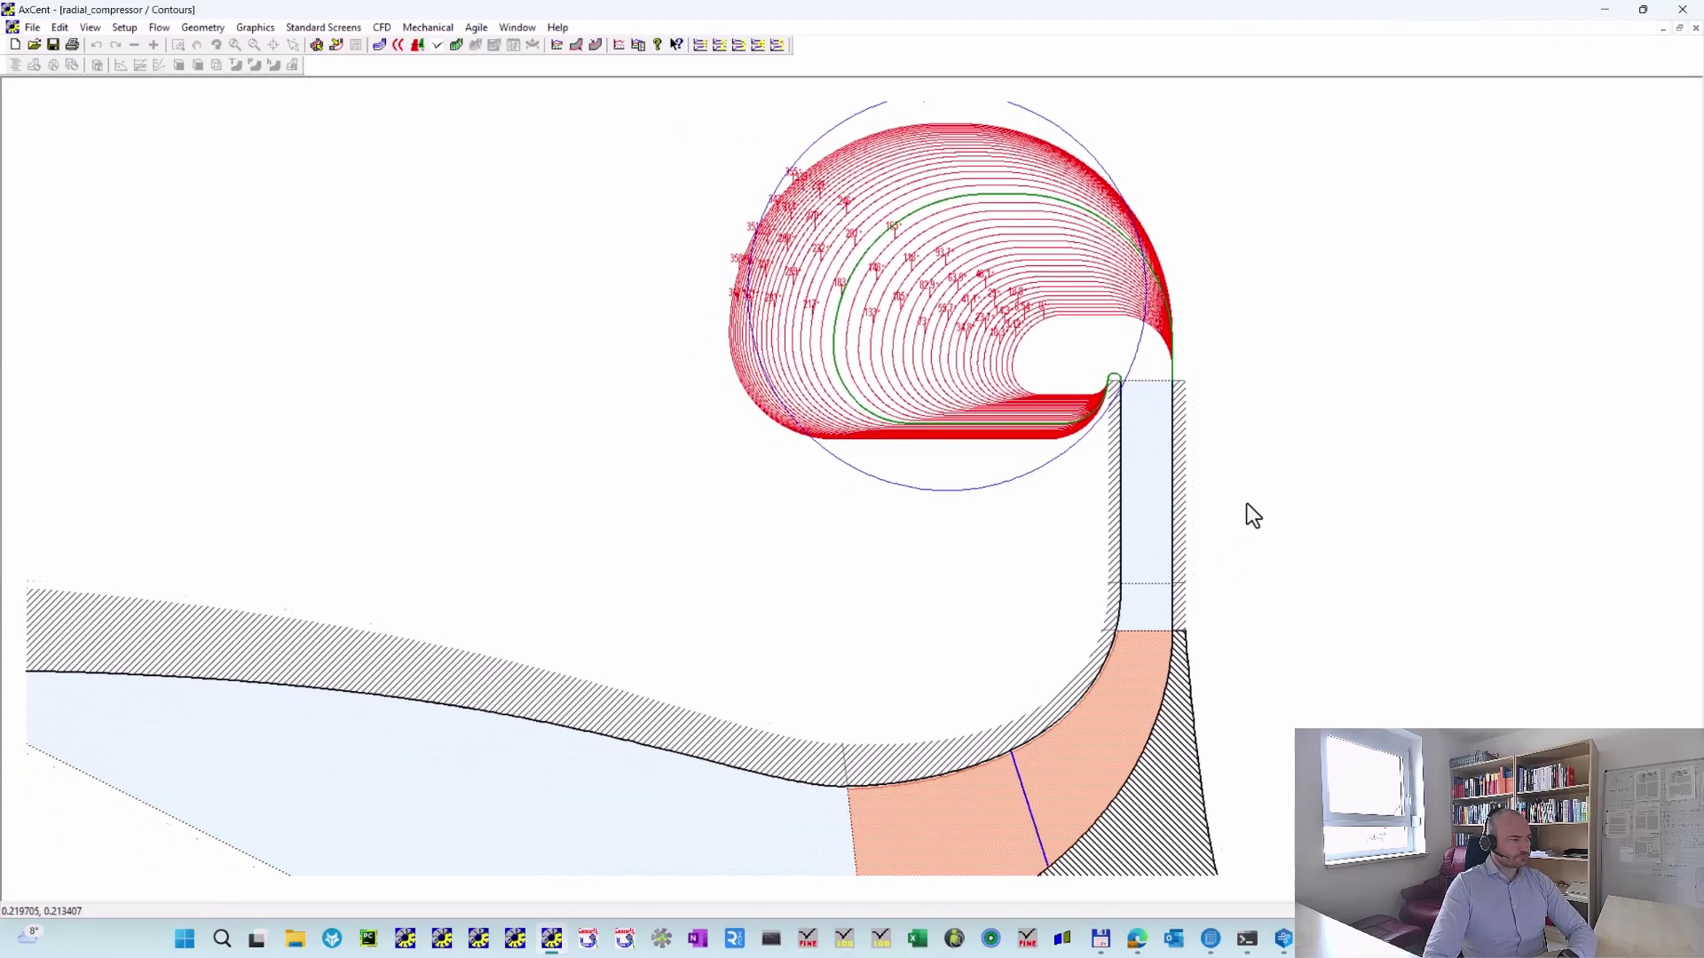
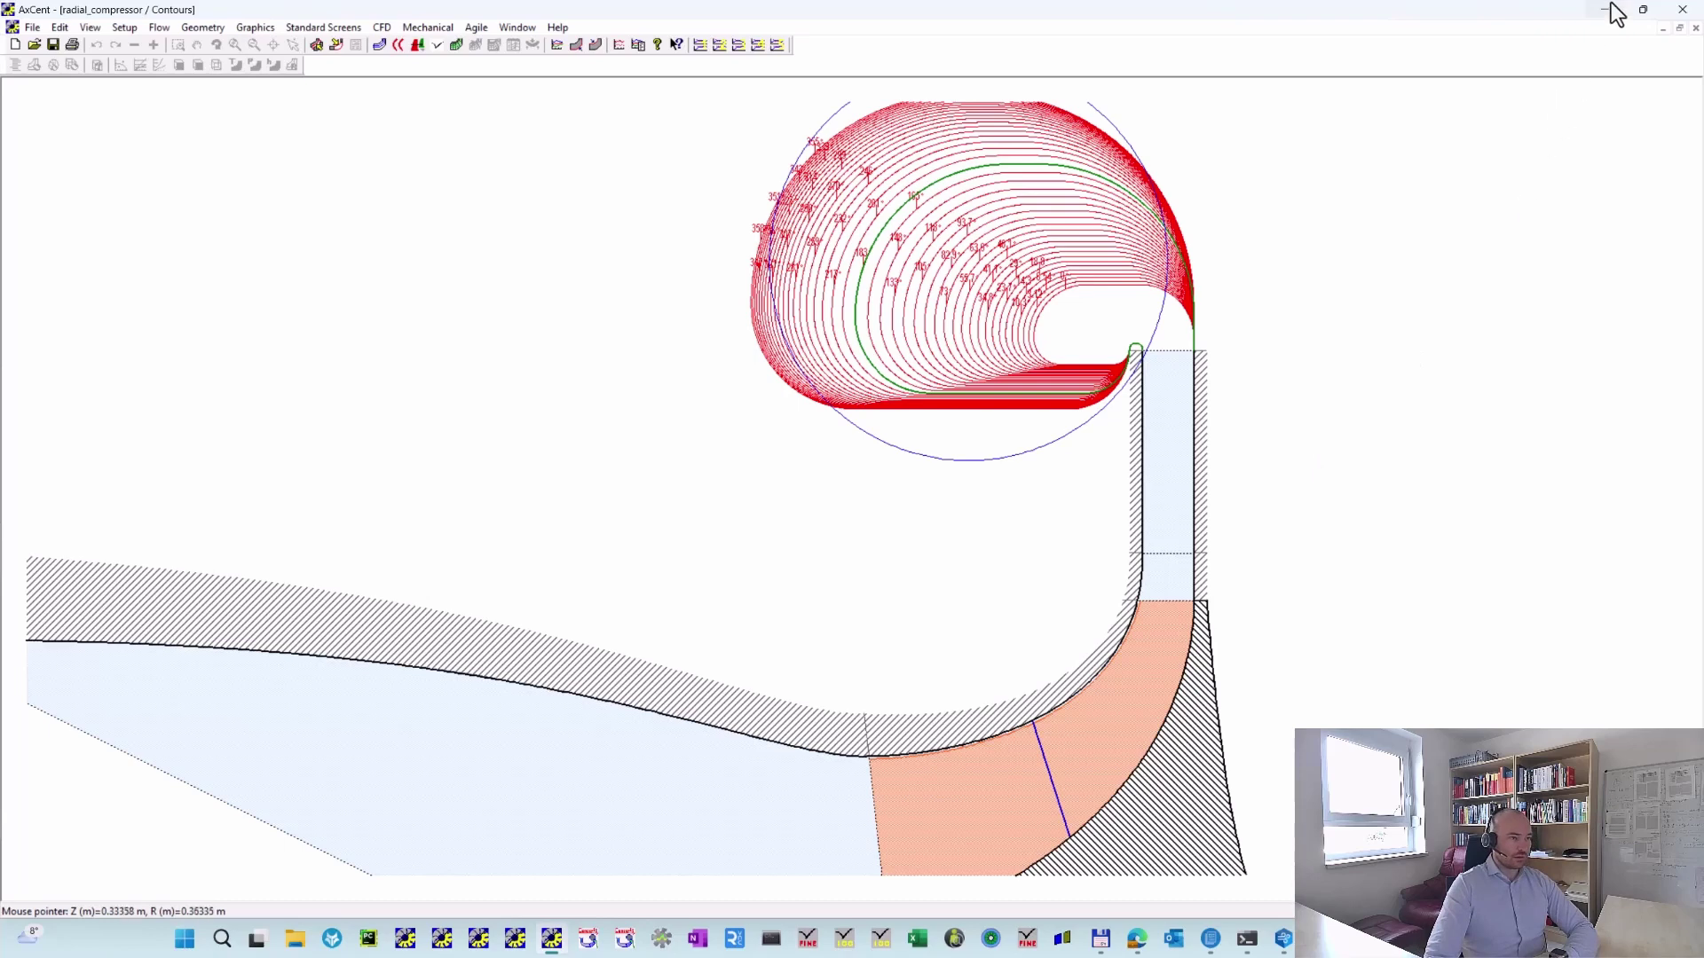
click(1604, 11)
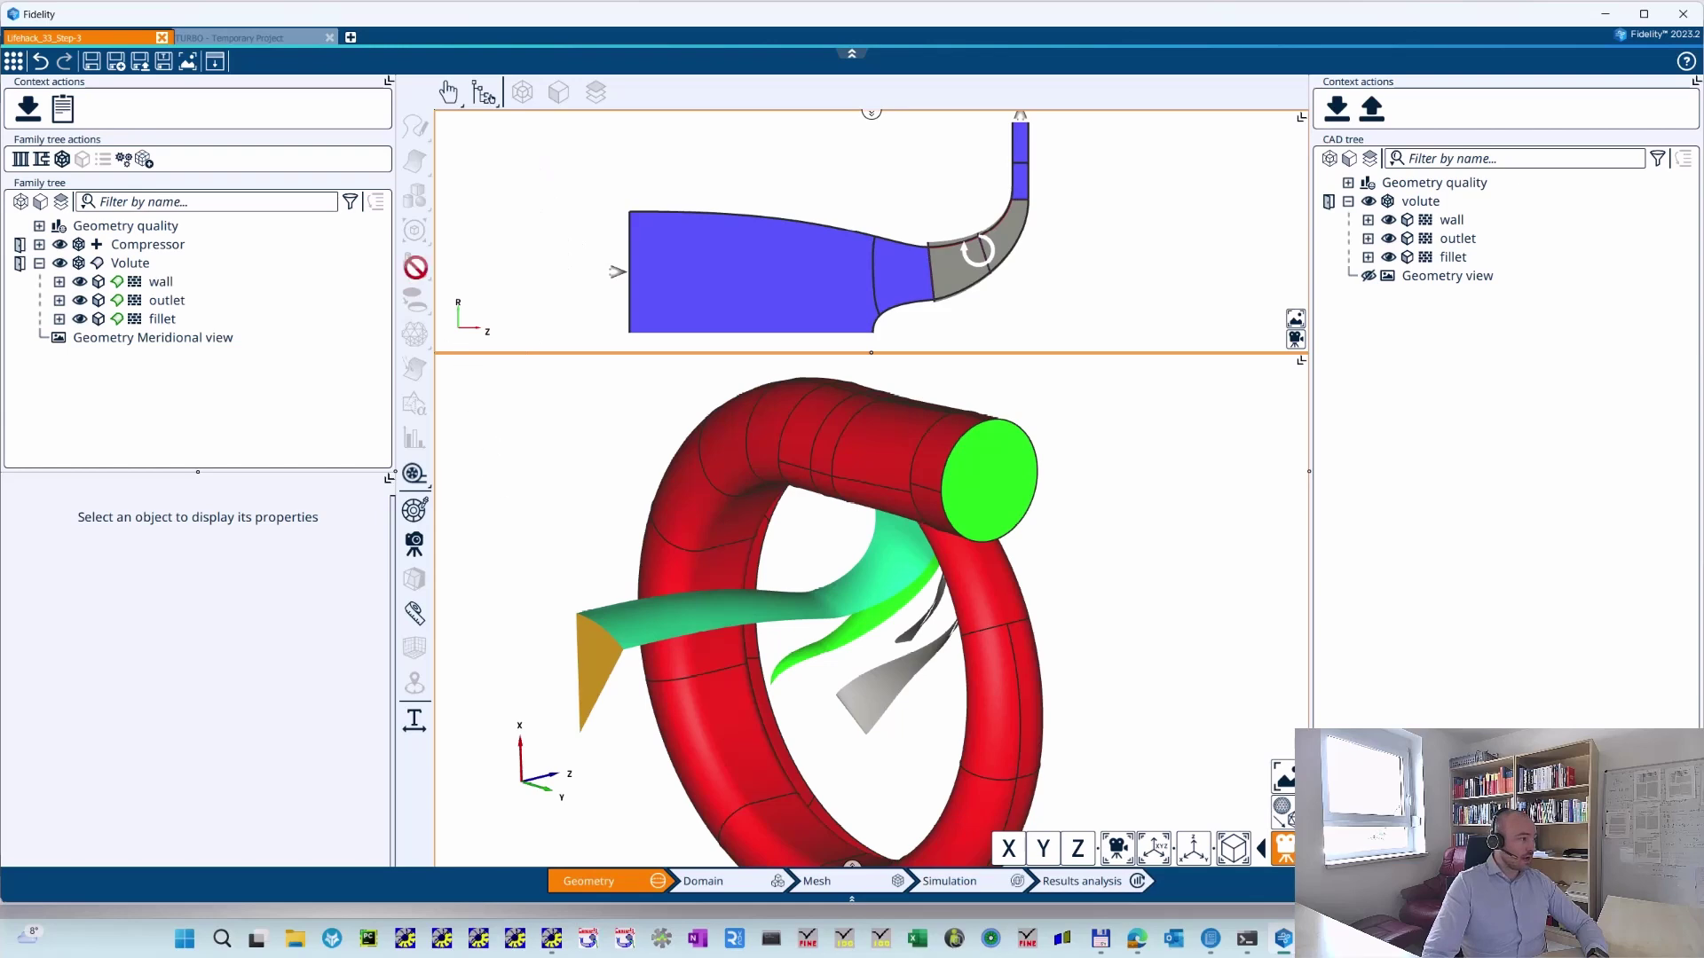
- Open the mesh context and inspect the compressor mesh around the blades and at the outlet
click(848, 881)
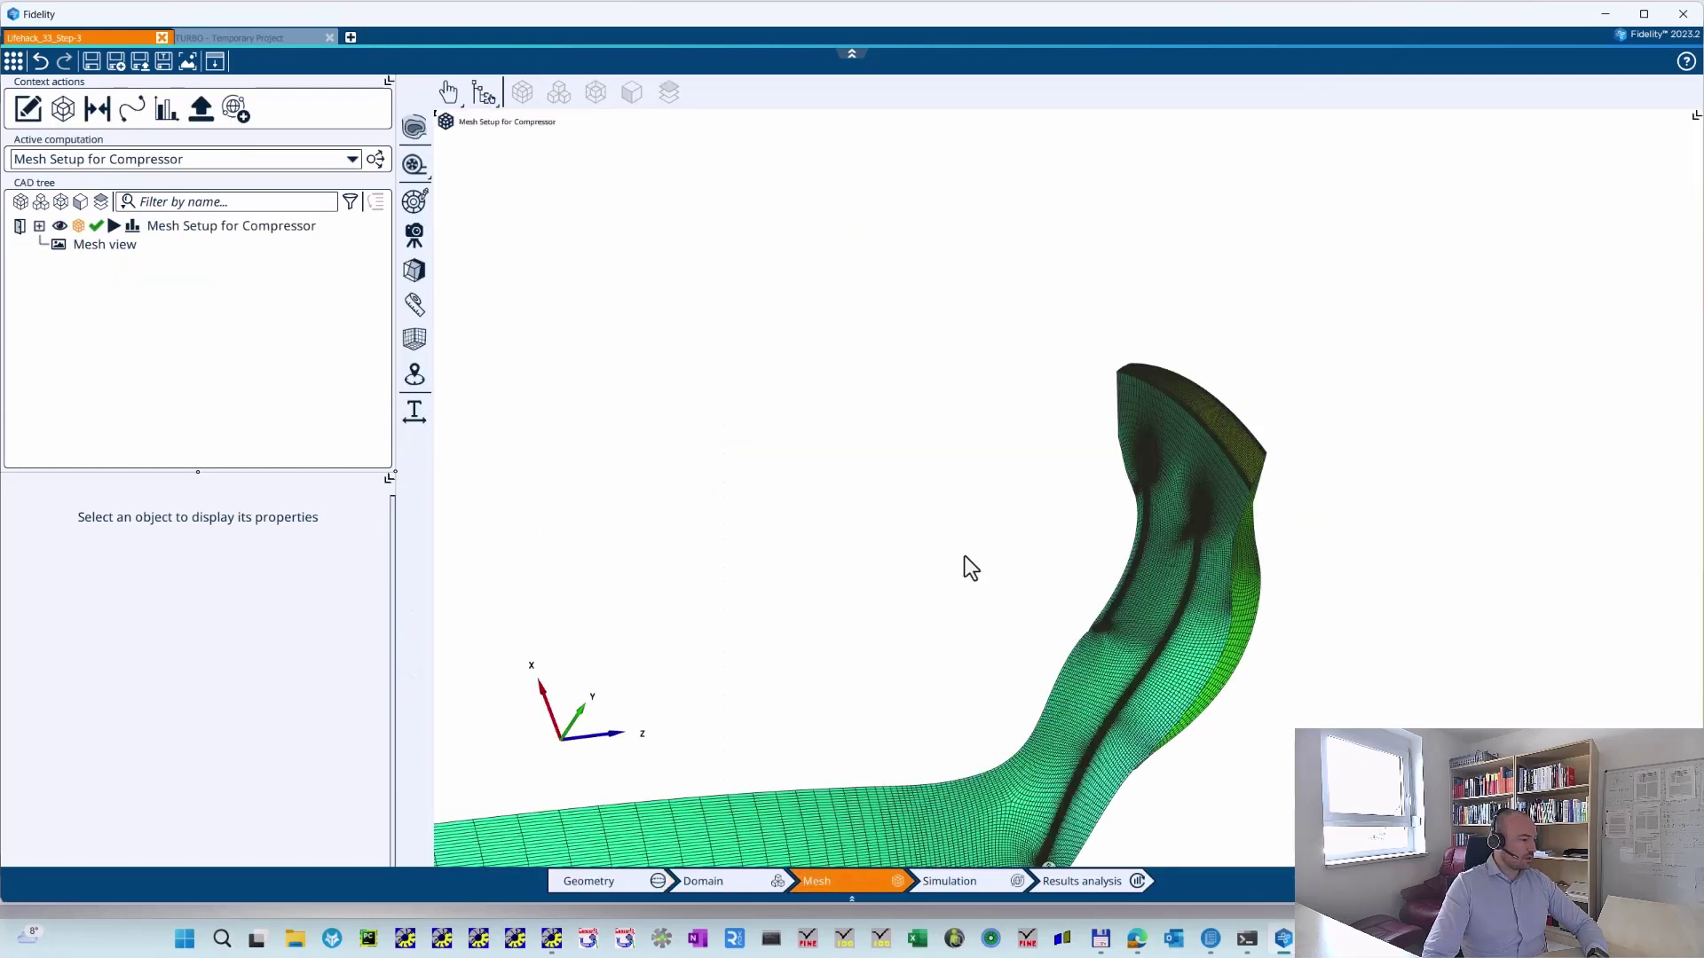
middle_drag(1164, 665, 1425, 513)
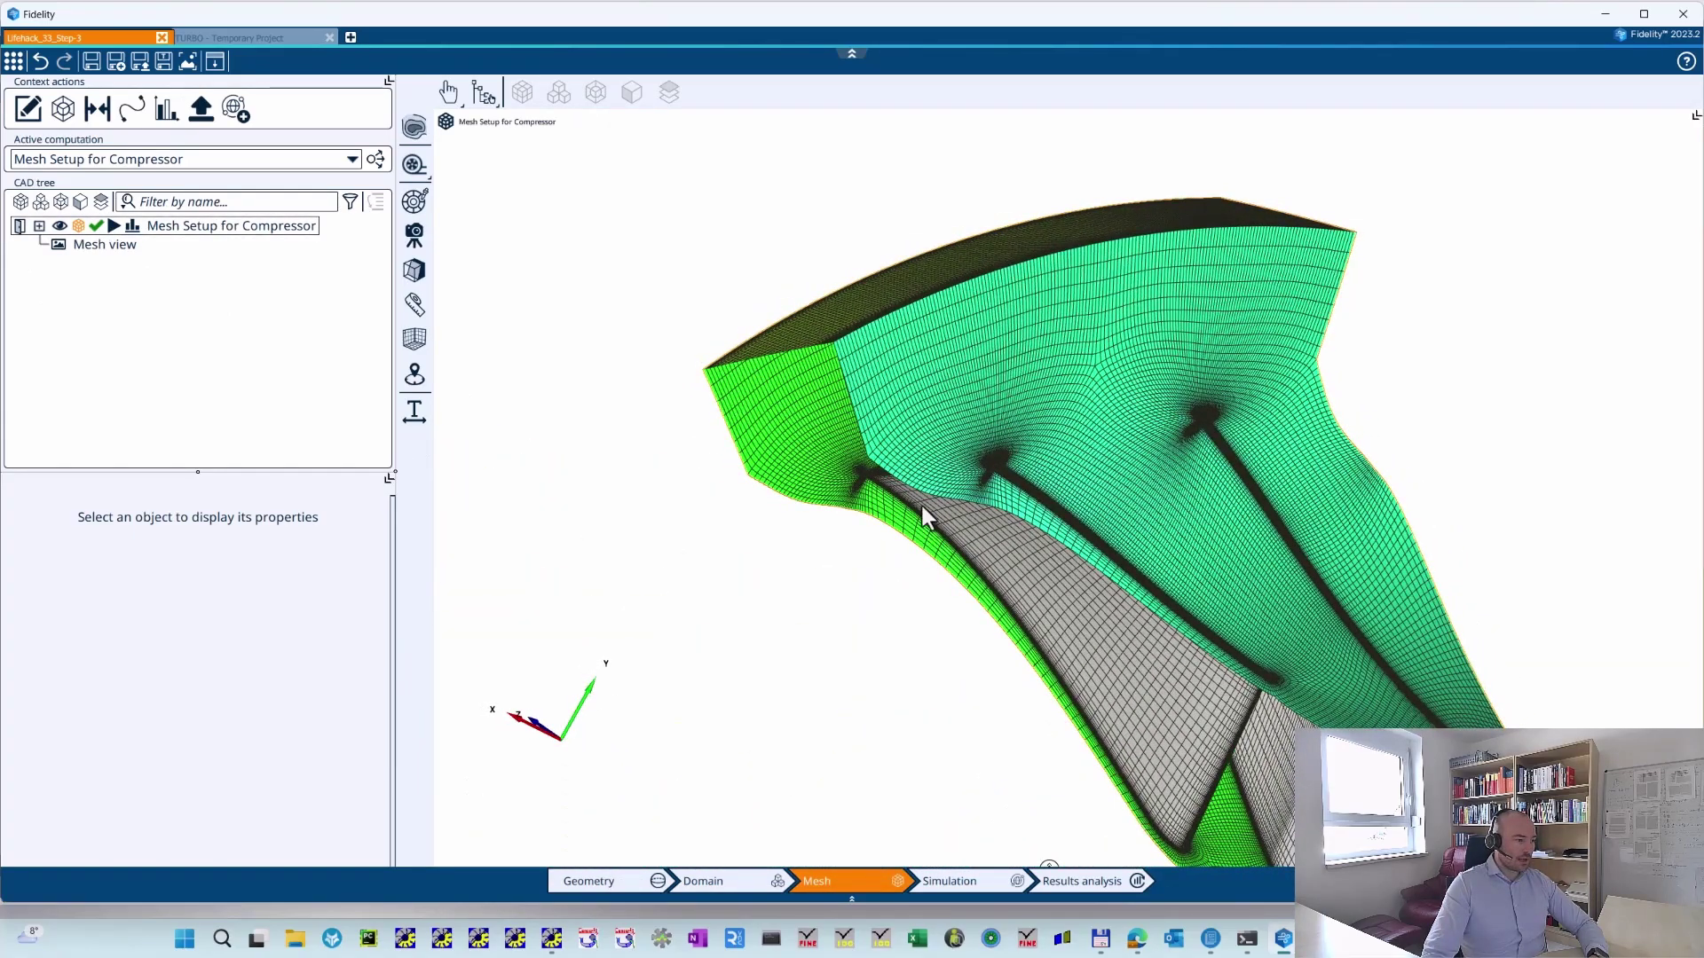
middle_drag(1129, 382, 1254, 707)
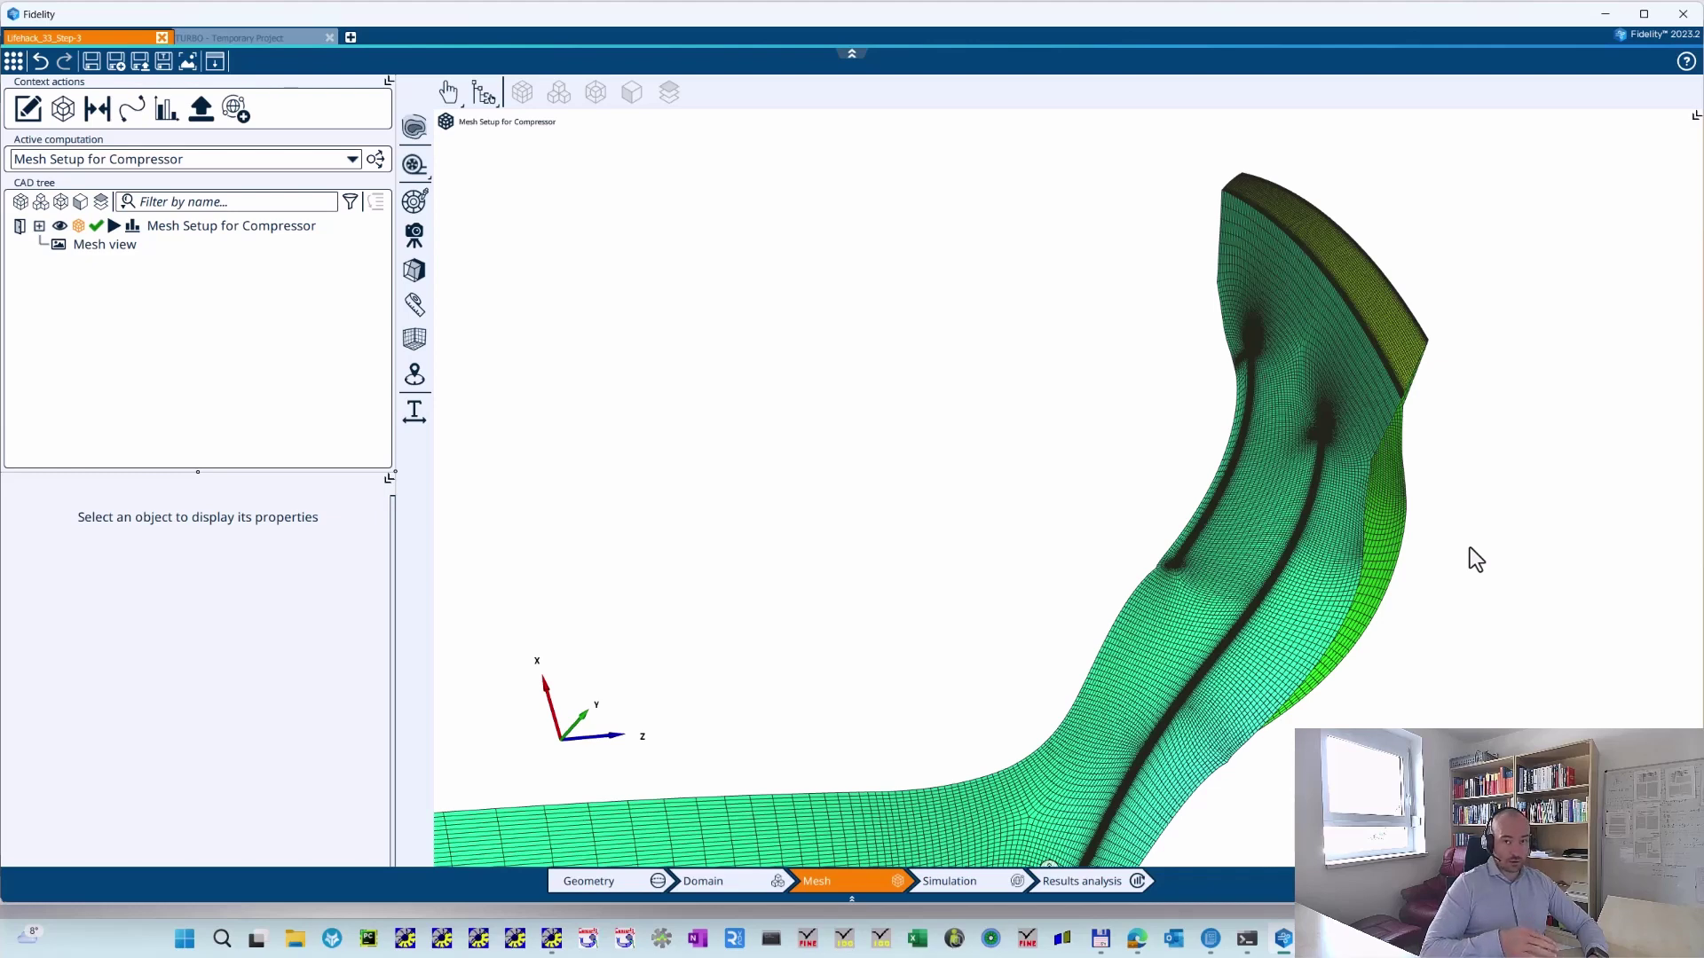
drag(1444, 471, 1374, 389)
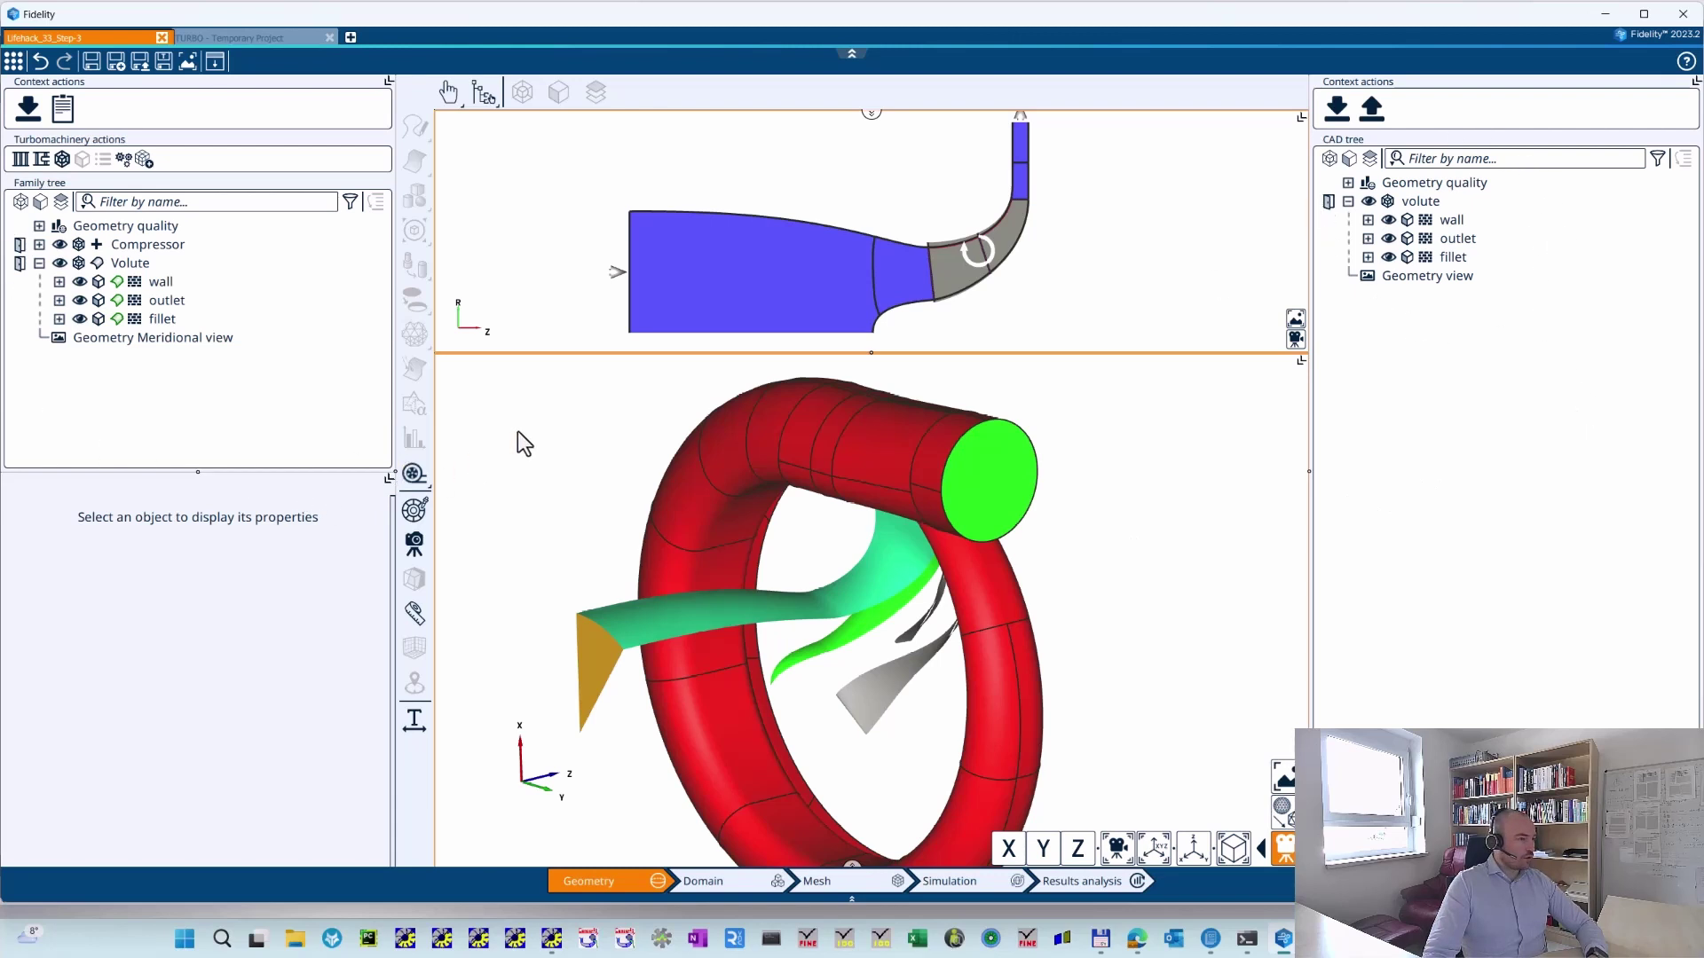
- Maximize the meridional view in the geometry context and switch selection from the whole compressor configuration to its individual entities
click(1301, 116)
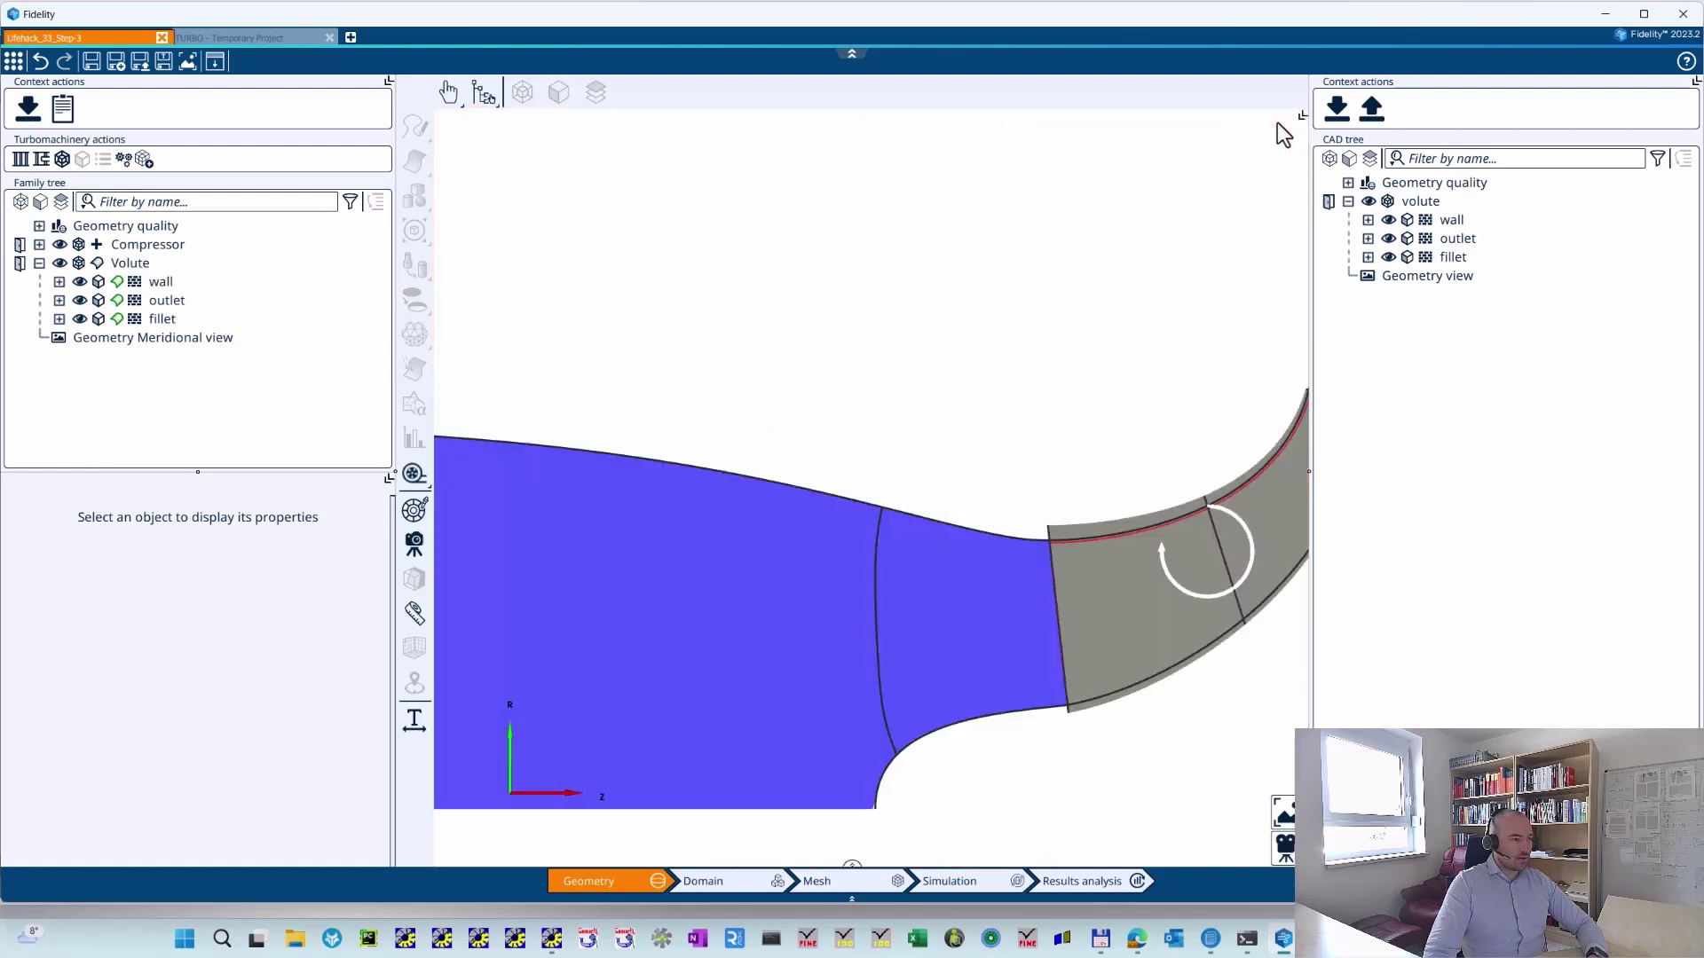
scroll(546, 403, down, 2)
middle_drag(545, 403, 804, 433)
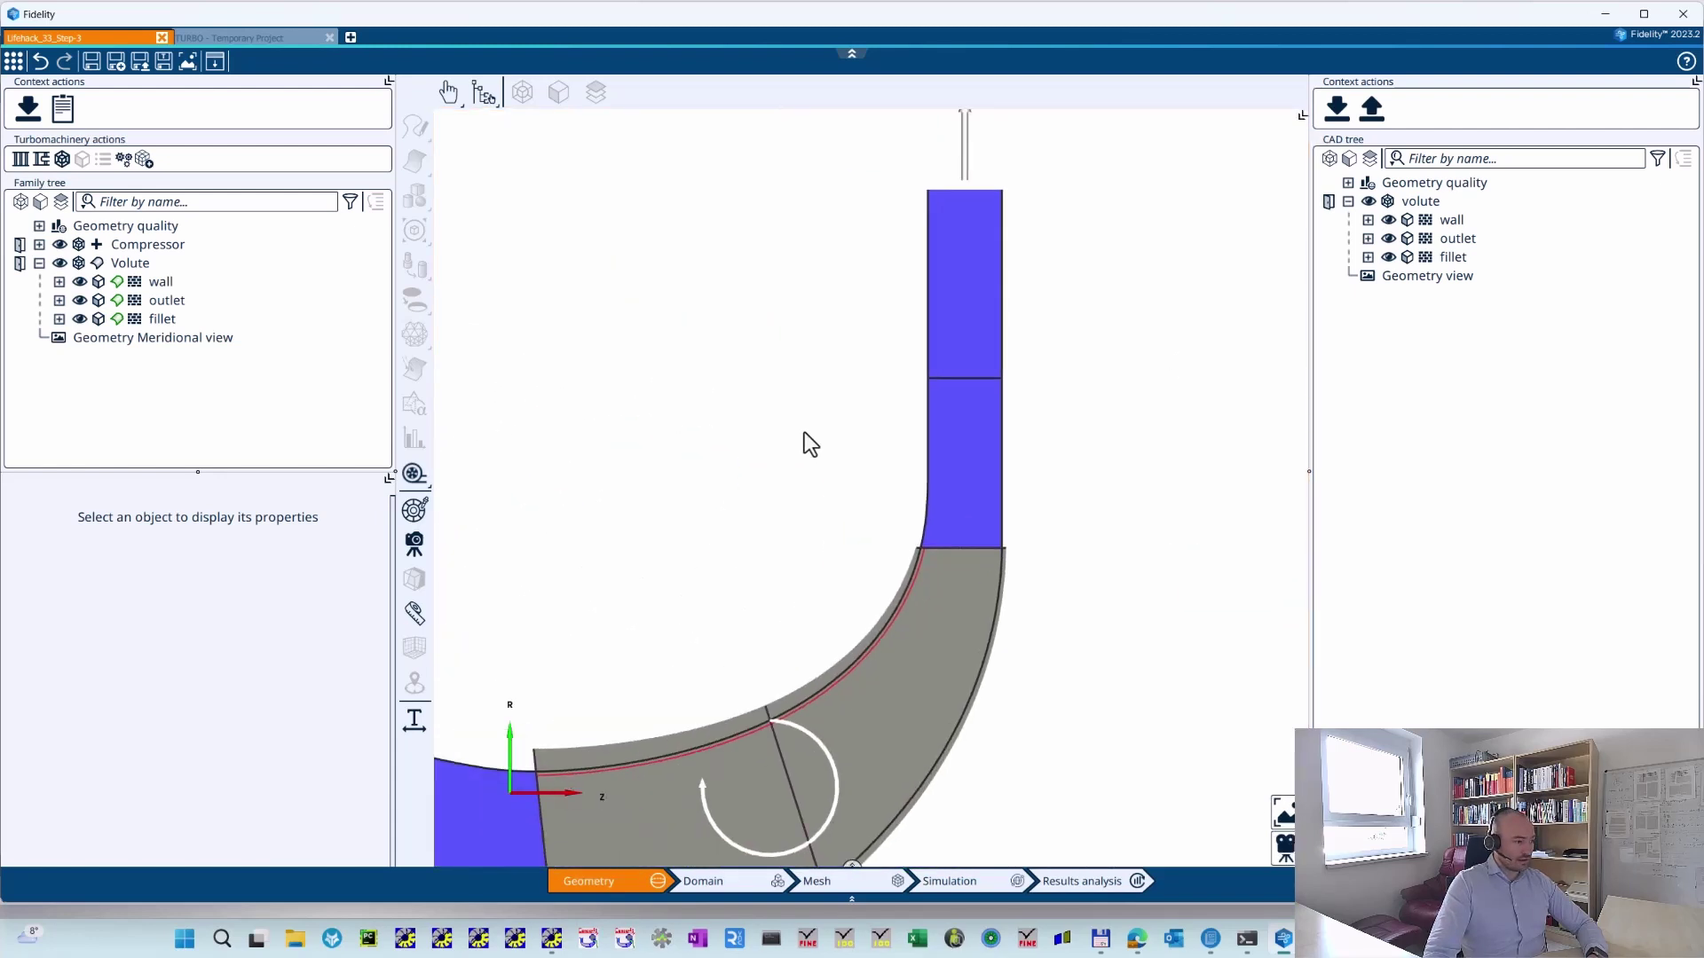
click(955, 381)
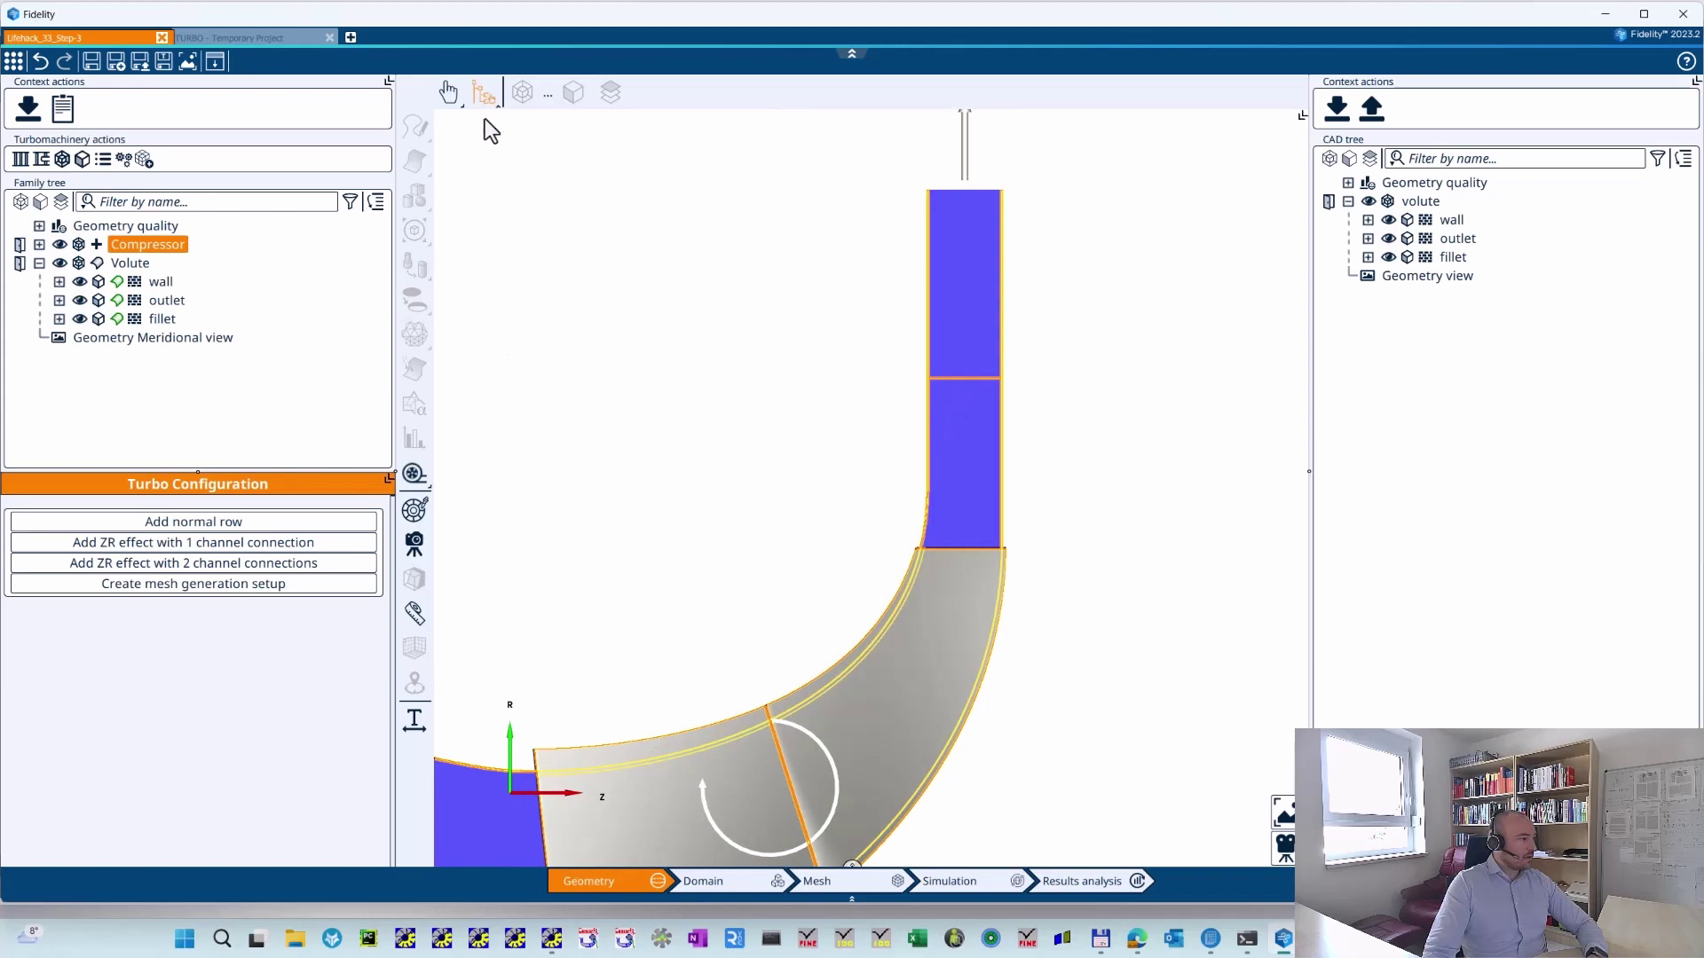
click(484, 94)
click(410, 156)
click(1205, 357)
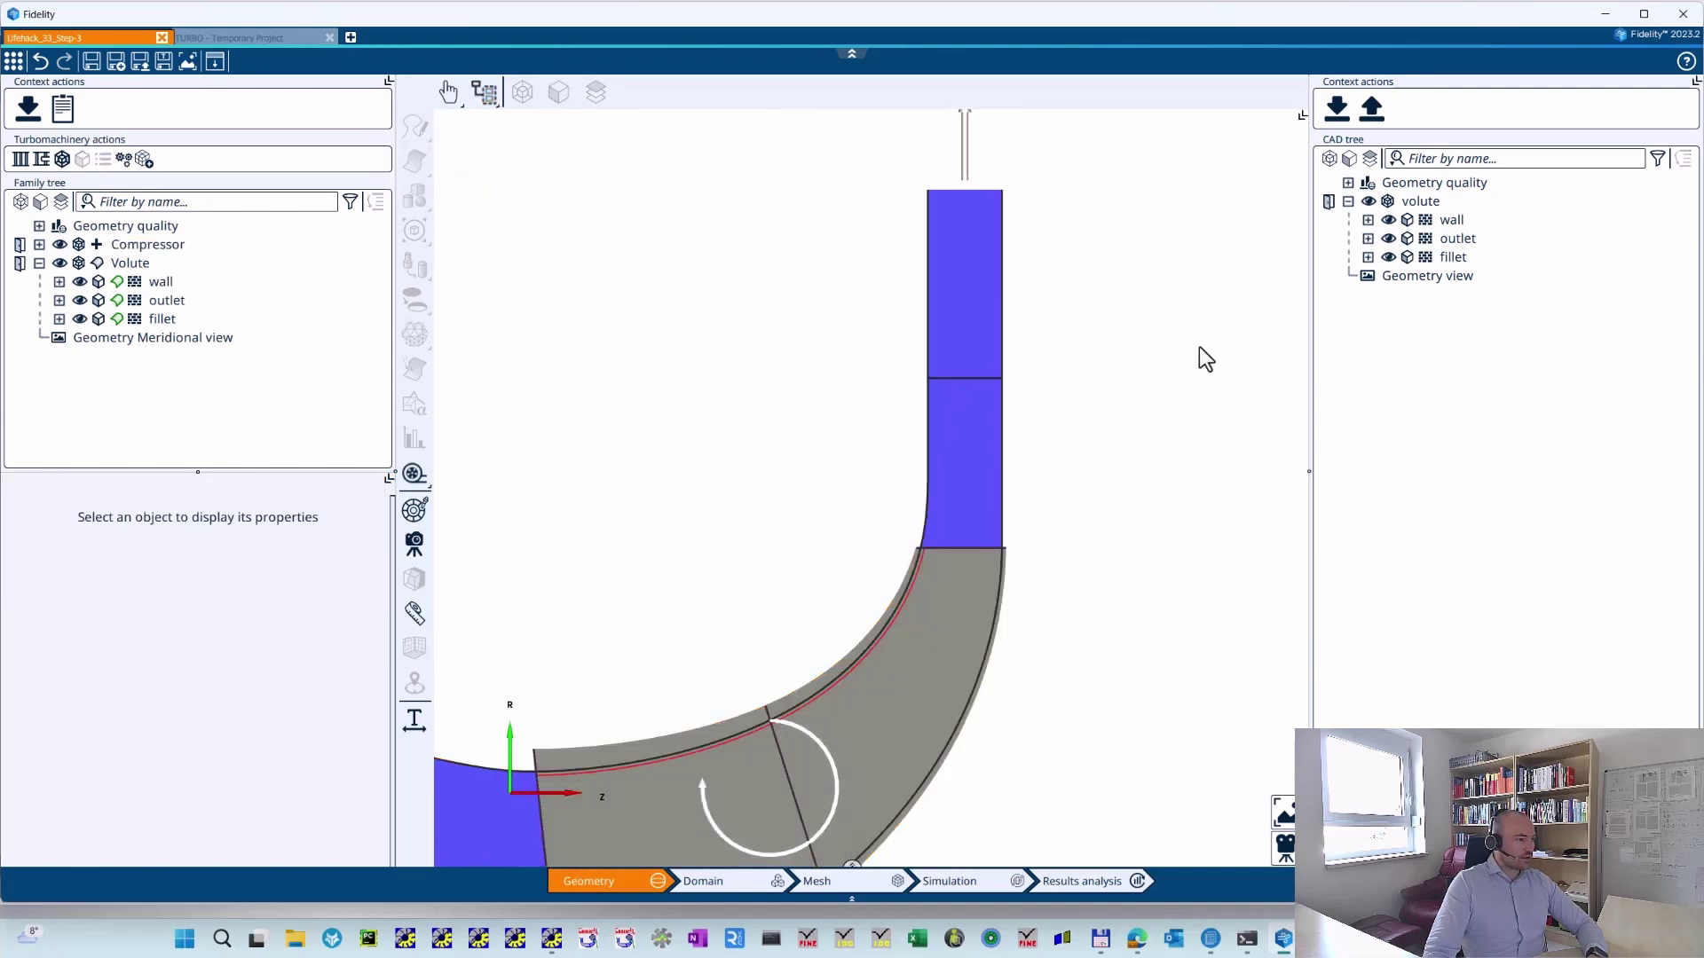
- Expand the Compressor entry in the family tree and move its outlet control line outward to a constant R of about 0.242 m
click(973, 378)
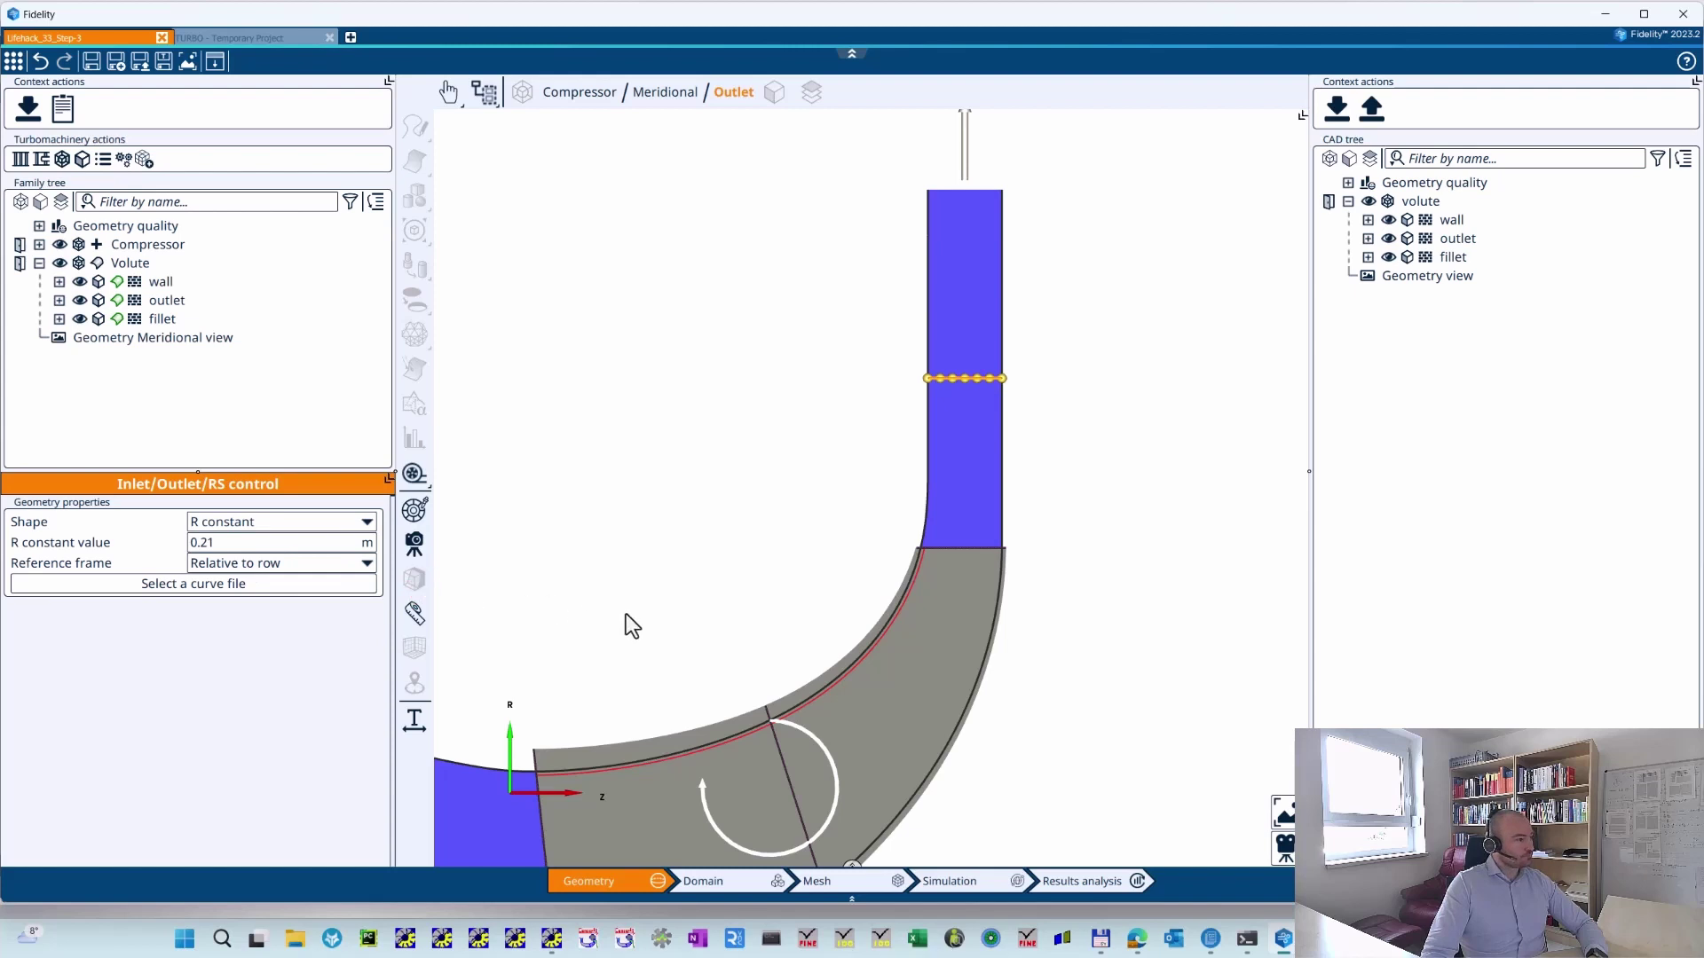
click(39, 244)
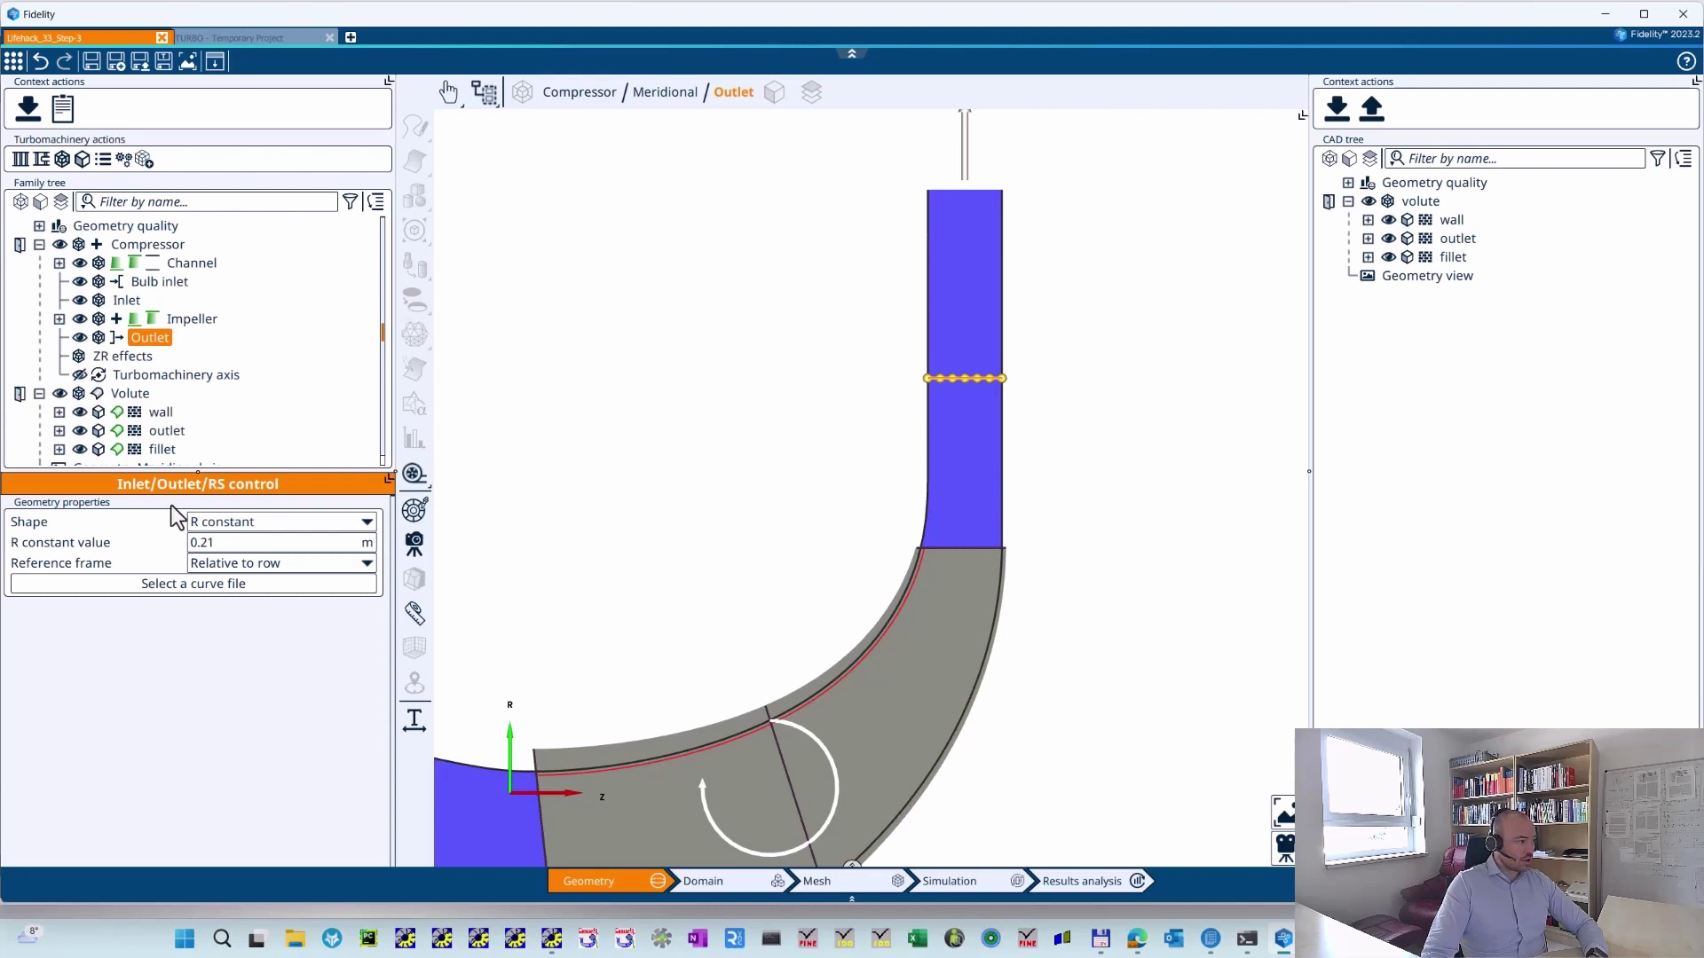
click(1148, 470)
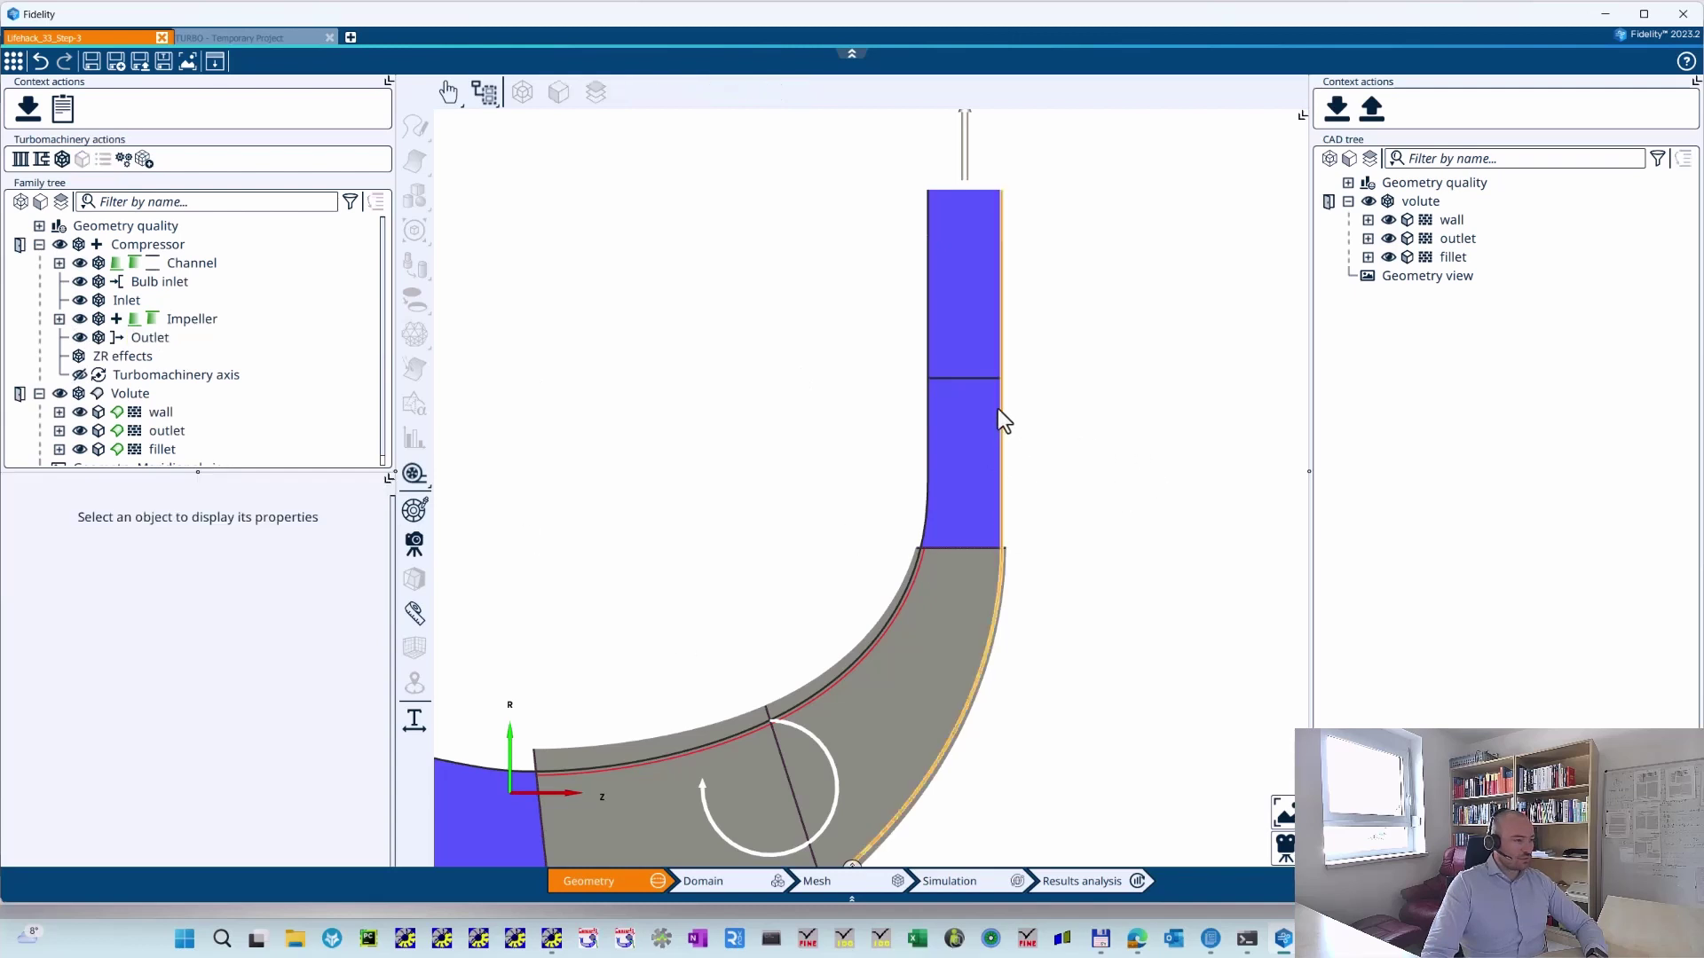
drag(987, 380, 1022, 259)
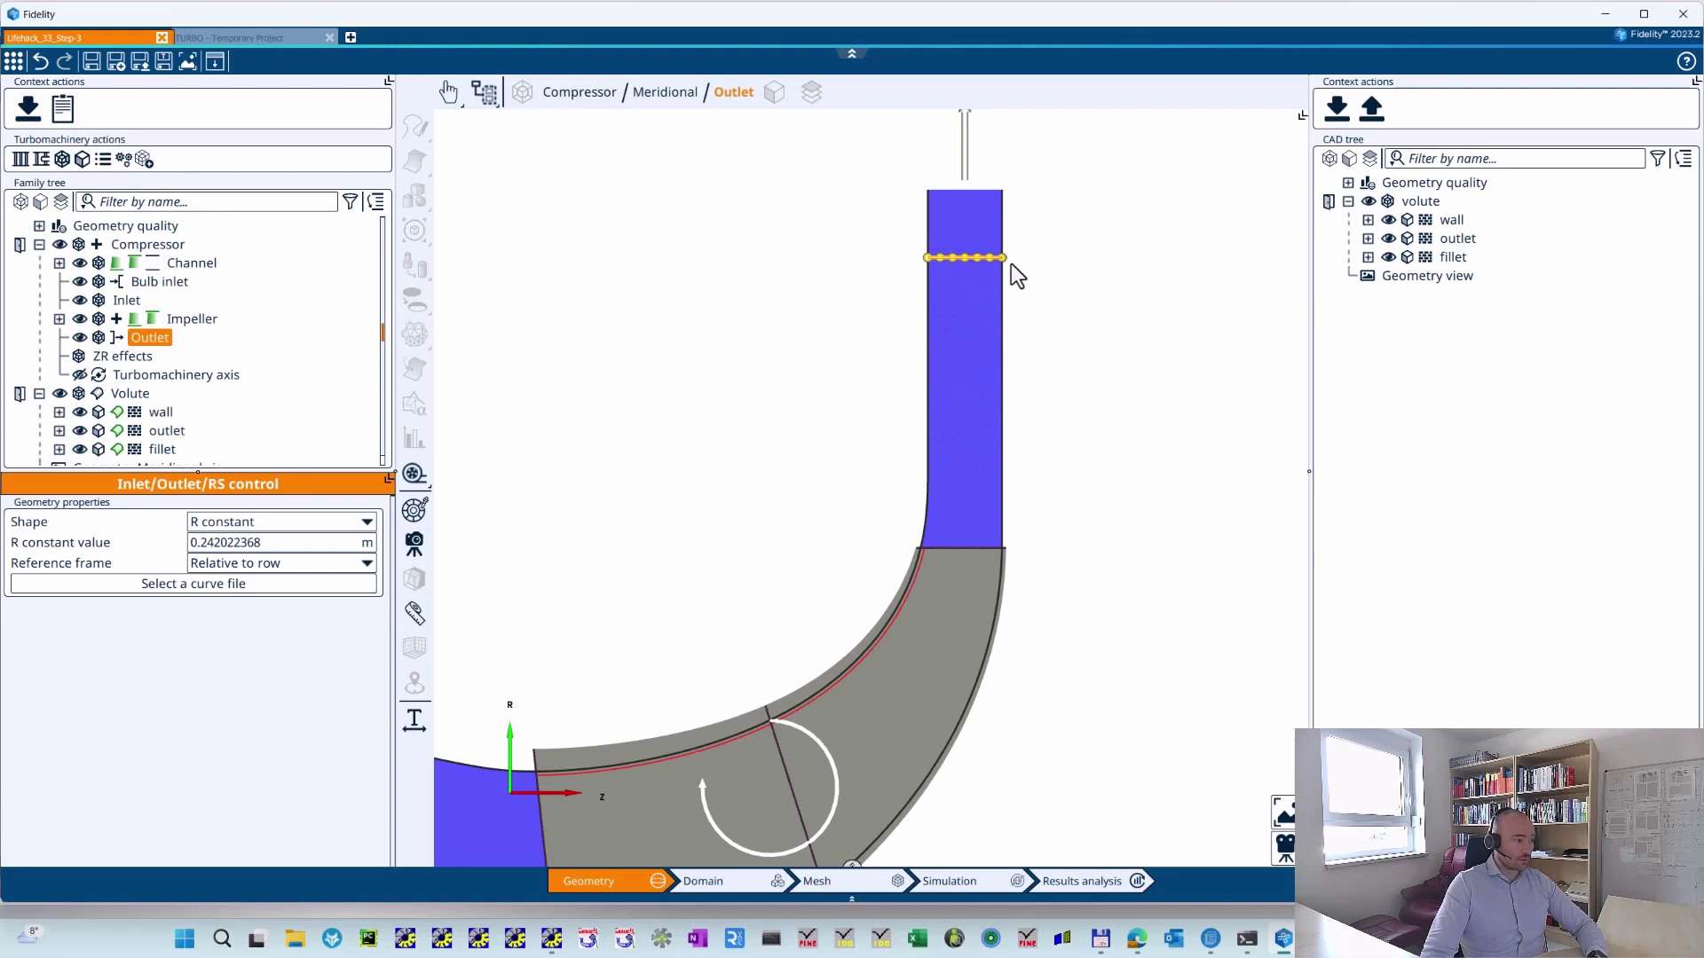
- Set the compressor outlet's constant R value to 0.21 m and collapse the Compressor entry in the family tree
double_click(282, 544)
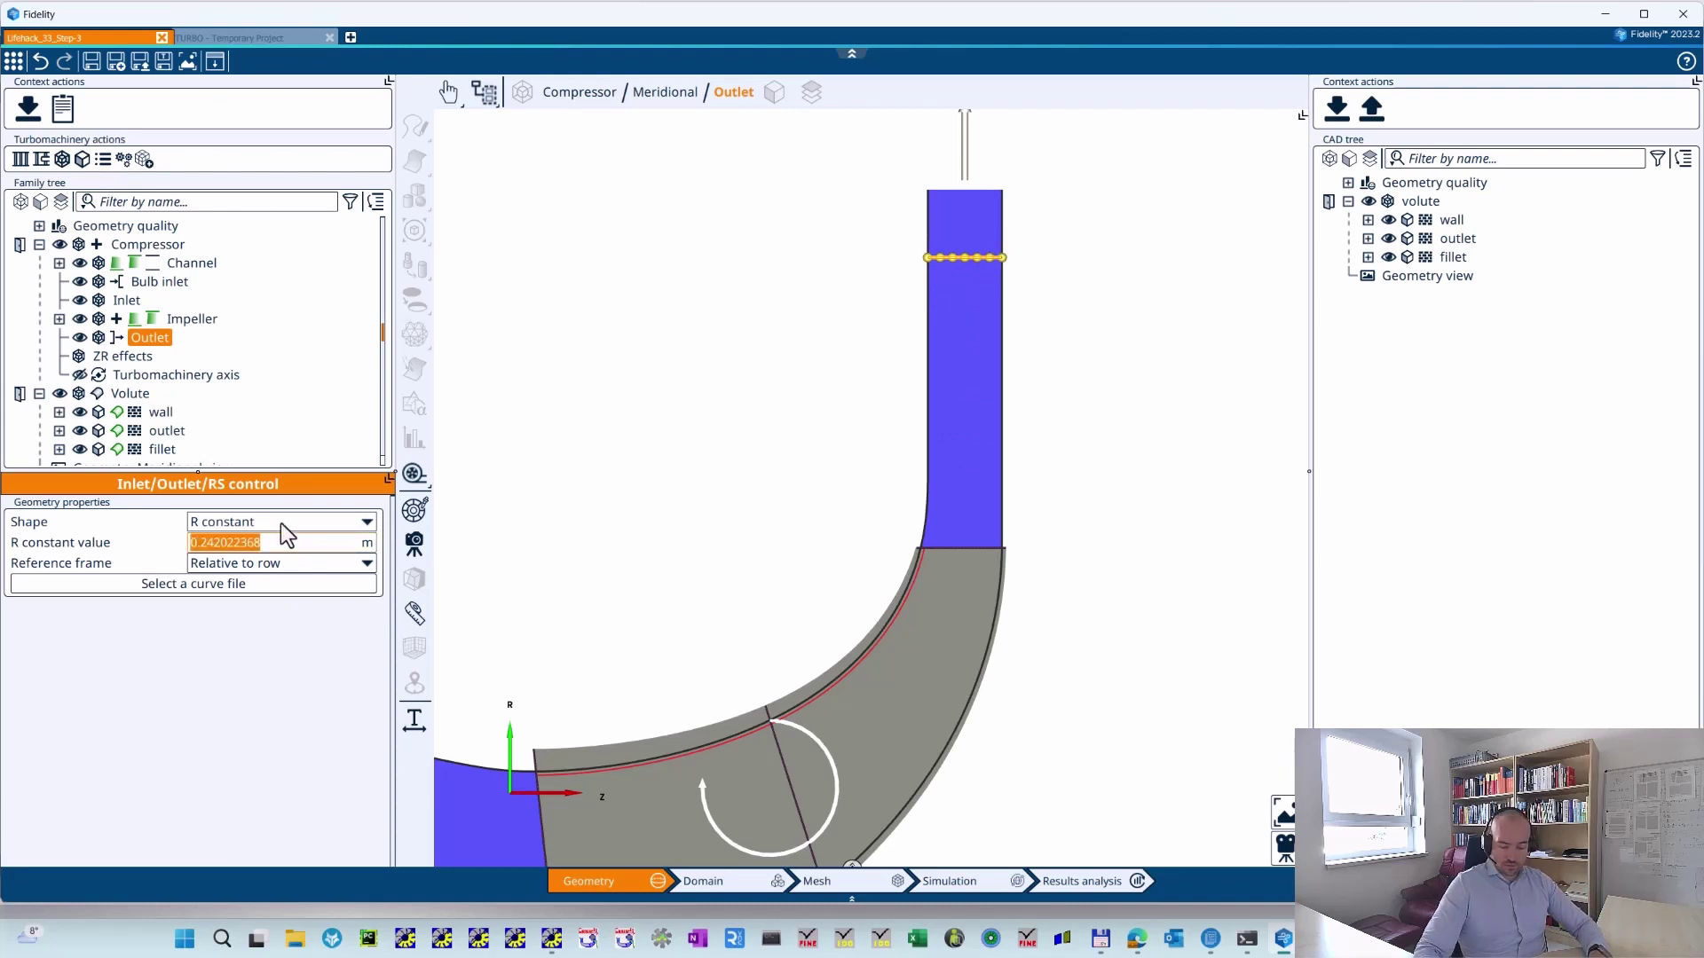
text(0.21)
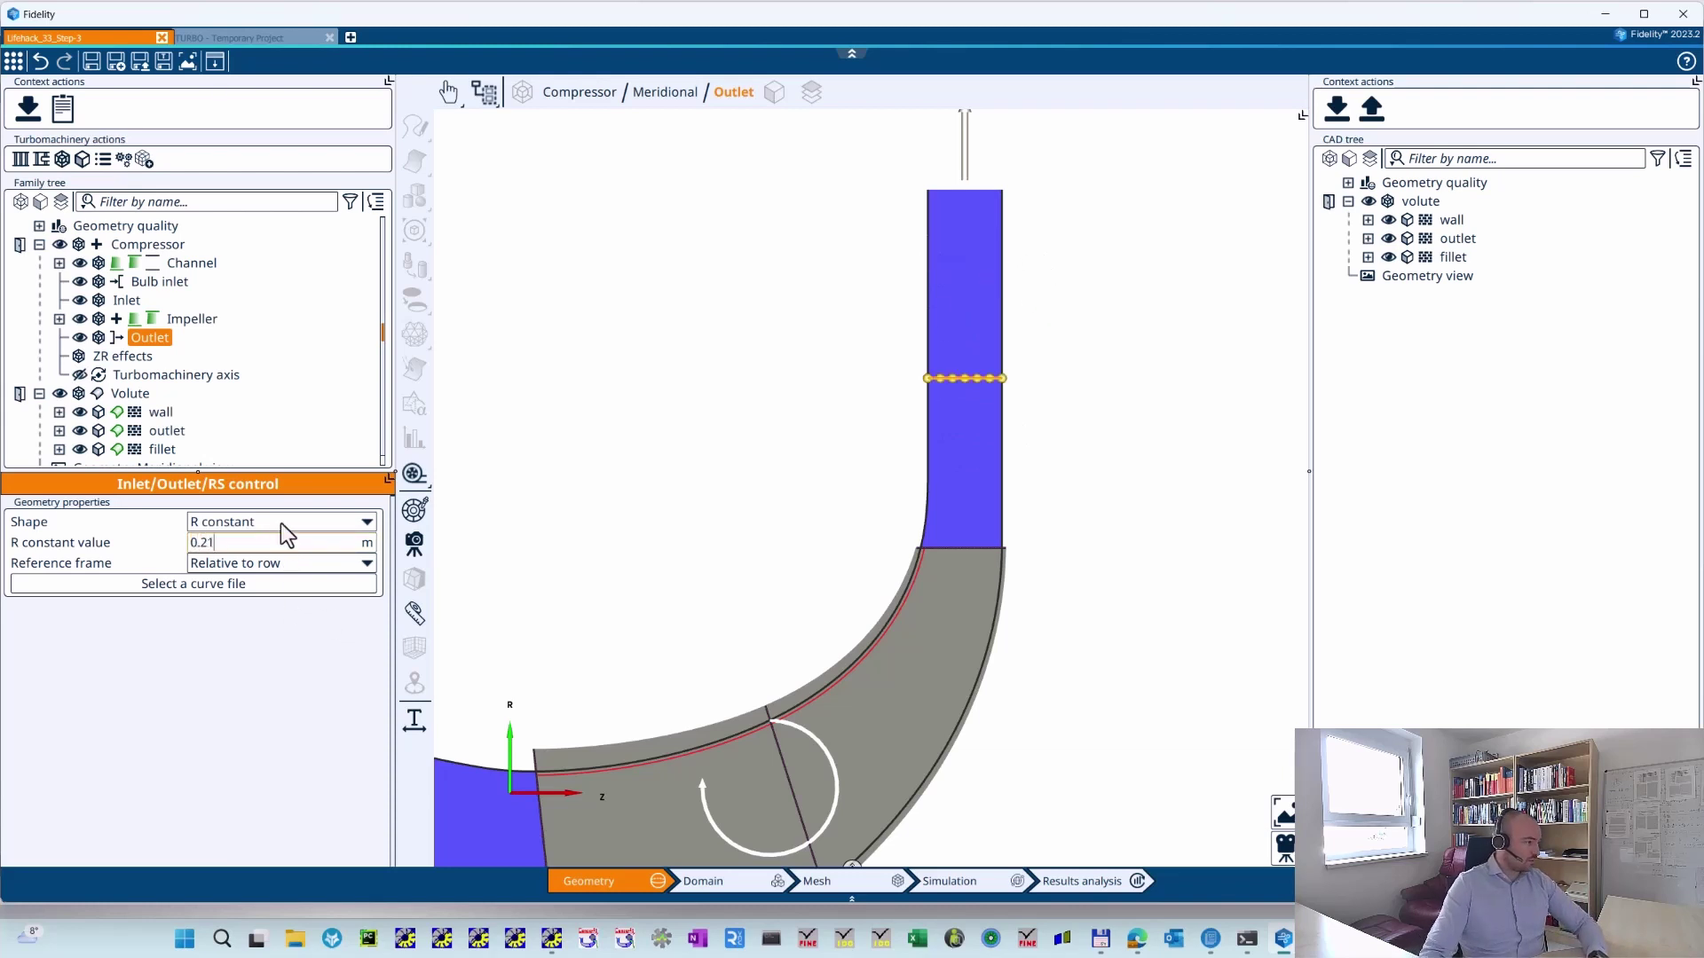
click(39, 244)
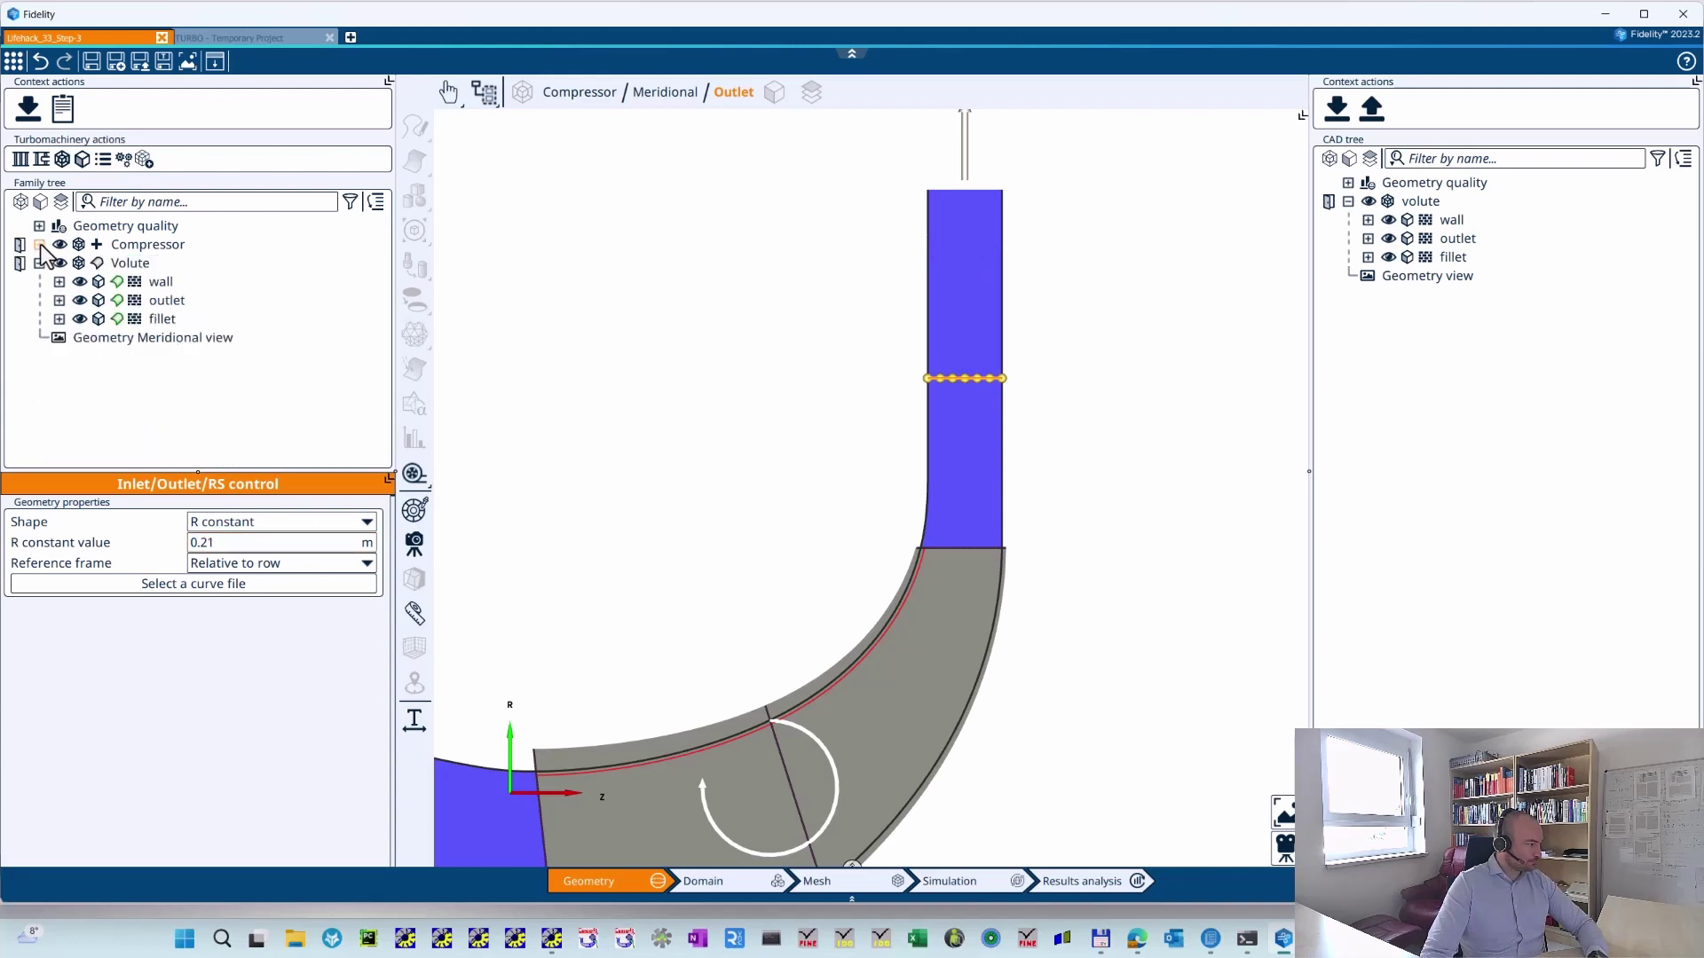
- Compare the meridional and 3D views and examine the region between the compressor outlet and the volute
click(1280, 119)
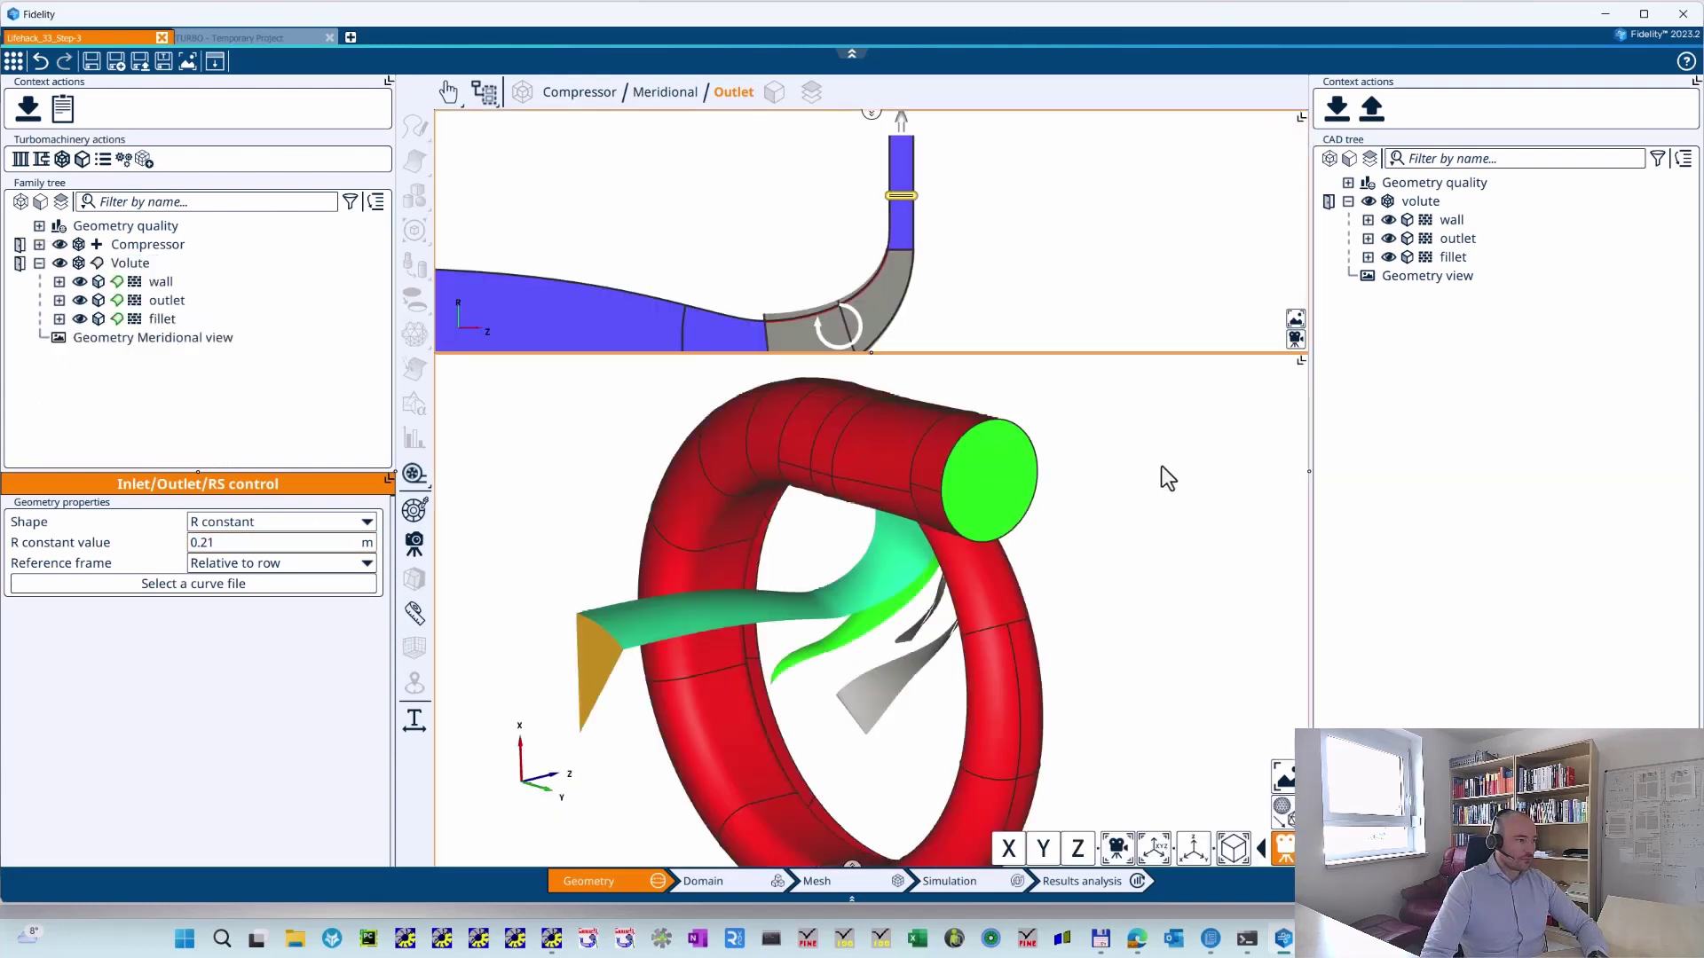
click(1279, 364)
drag(1180, 540, 777, 646)
scroll(1063, 463, up, 5)
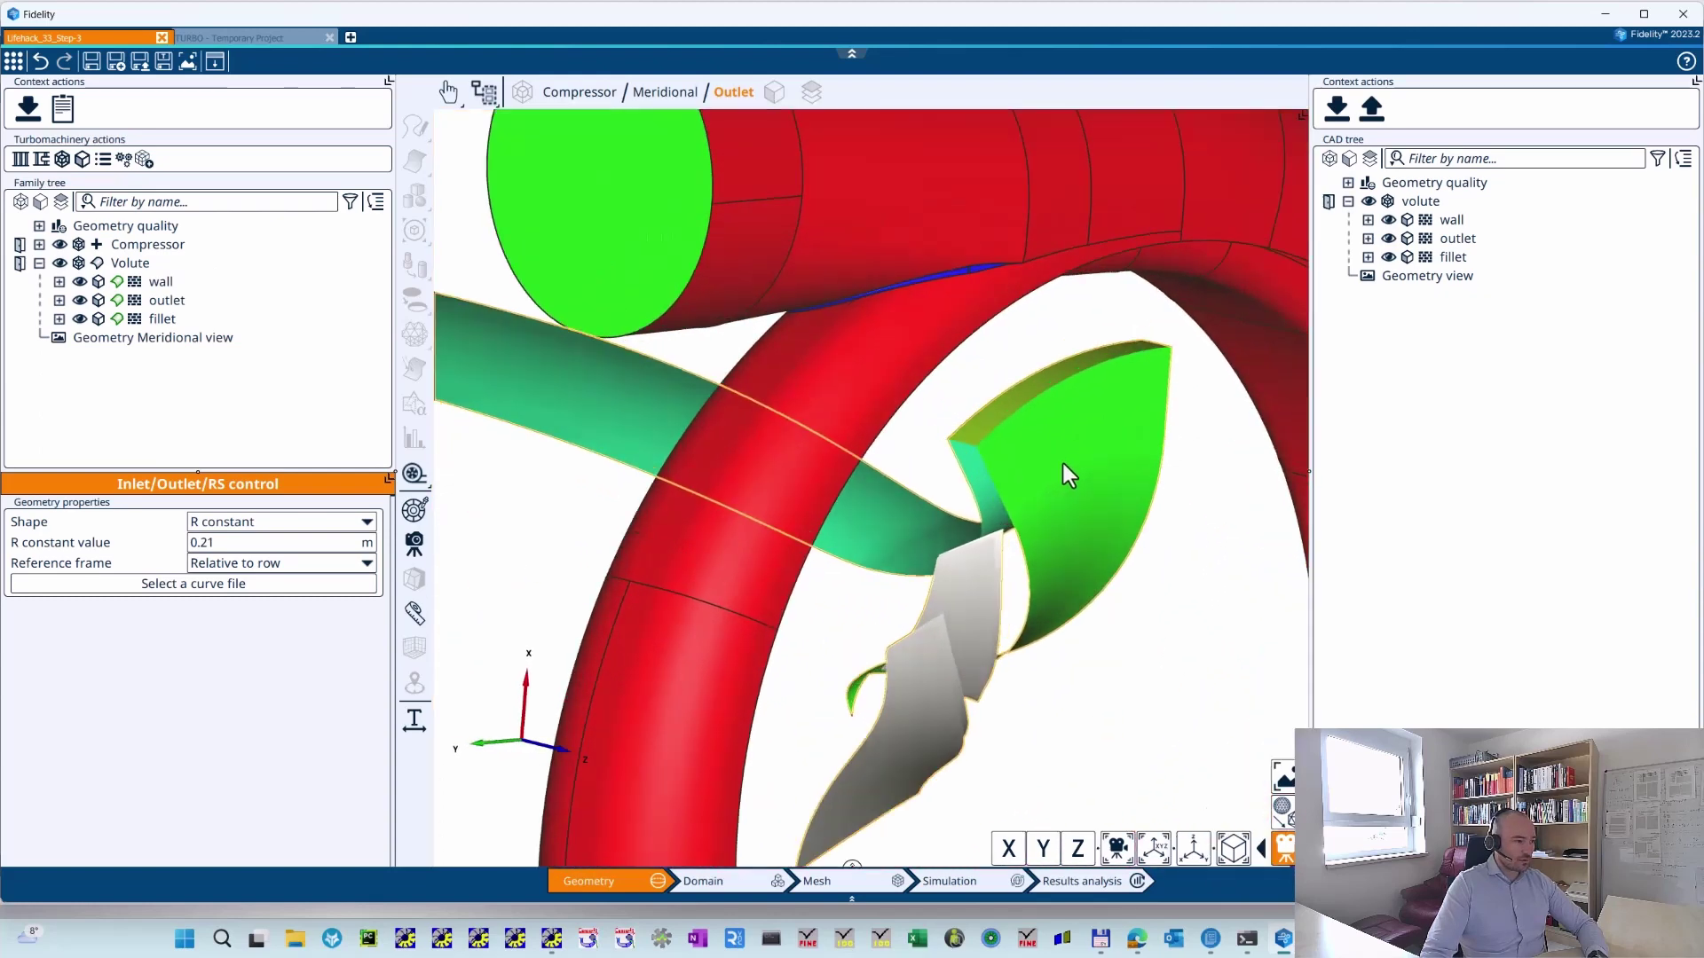
click(1301, 116)
middle_drag(1027, 240, 1037, 261)
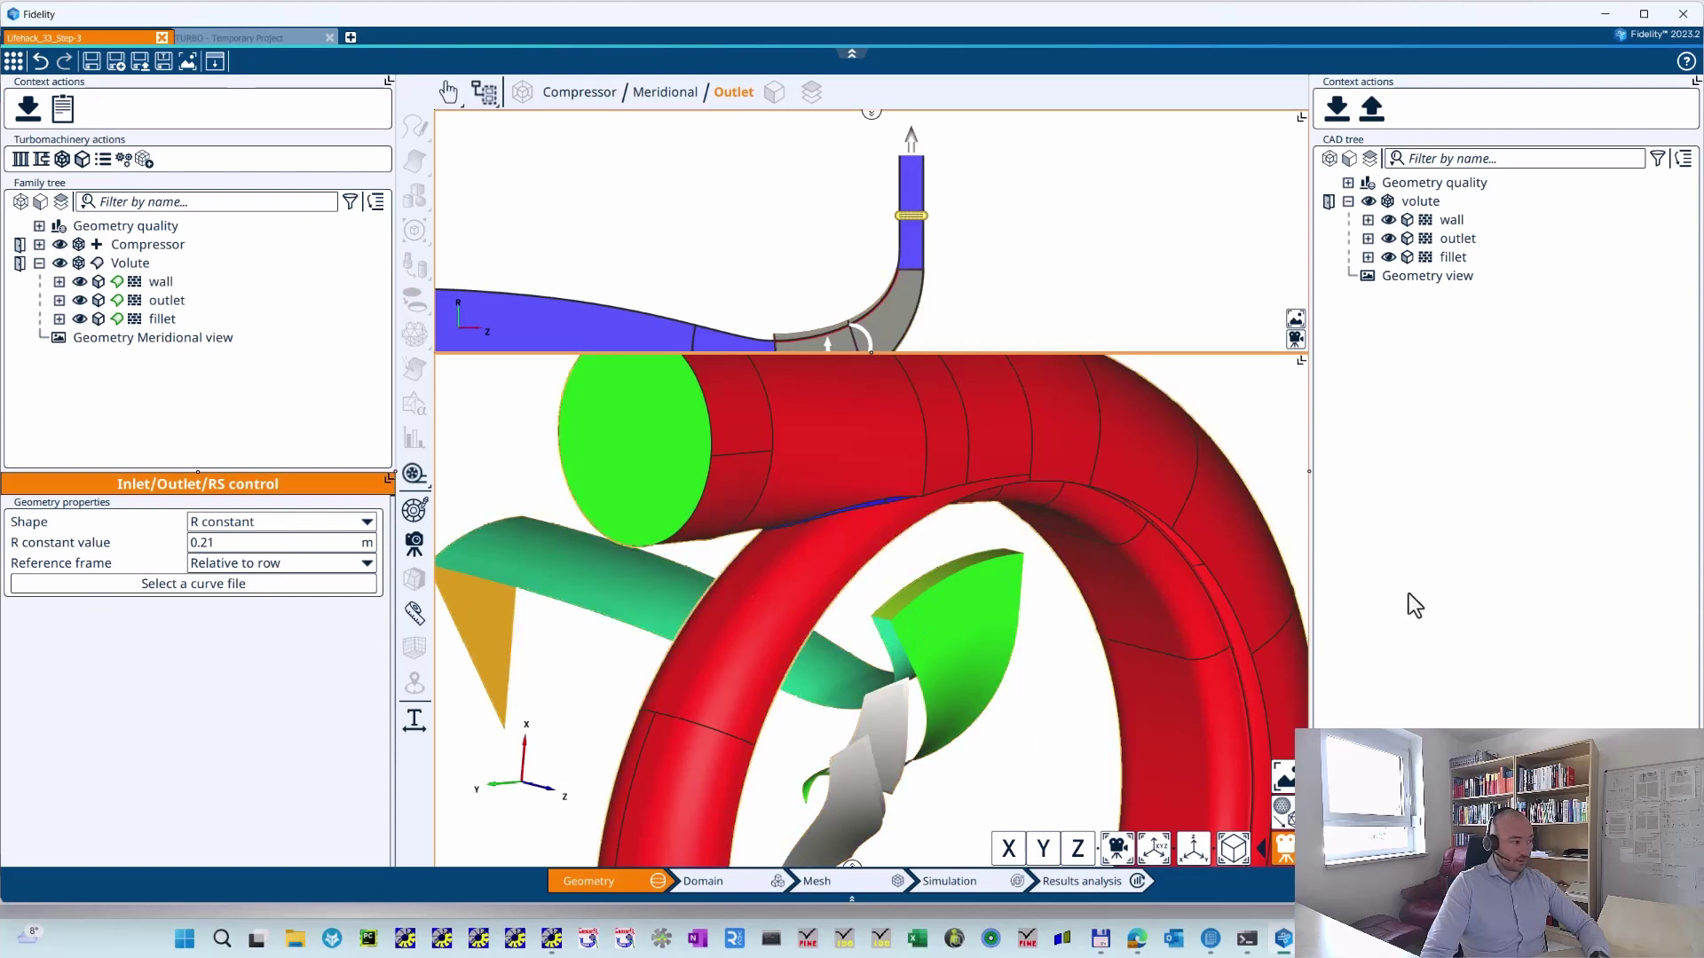
click(1276, 363)
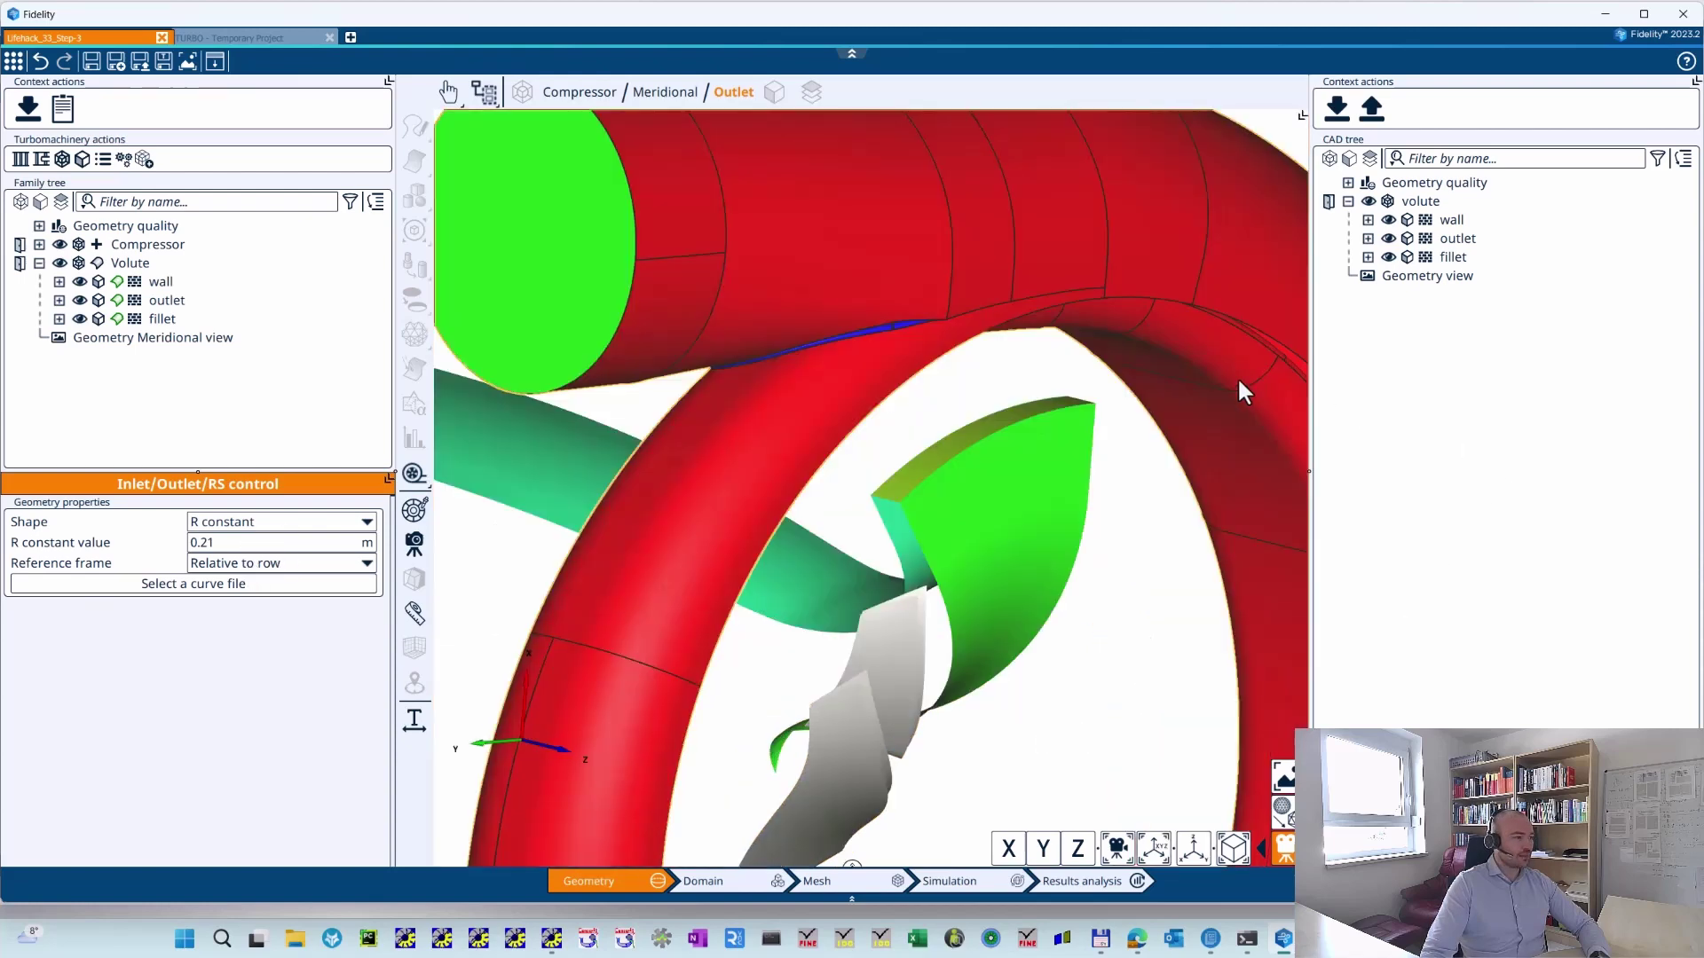
middle_drag(1237, 376, 942, 561)
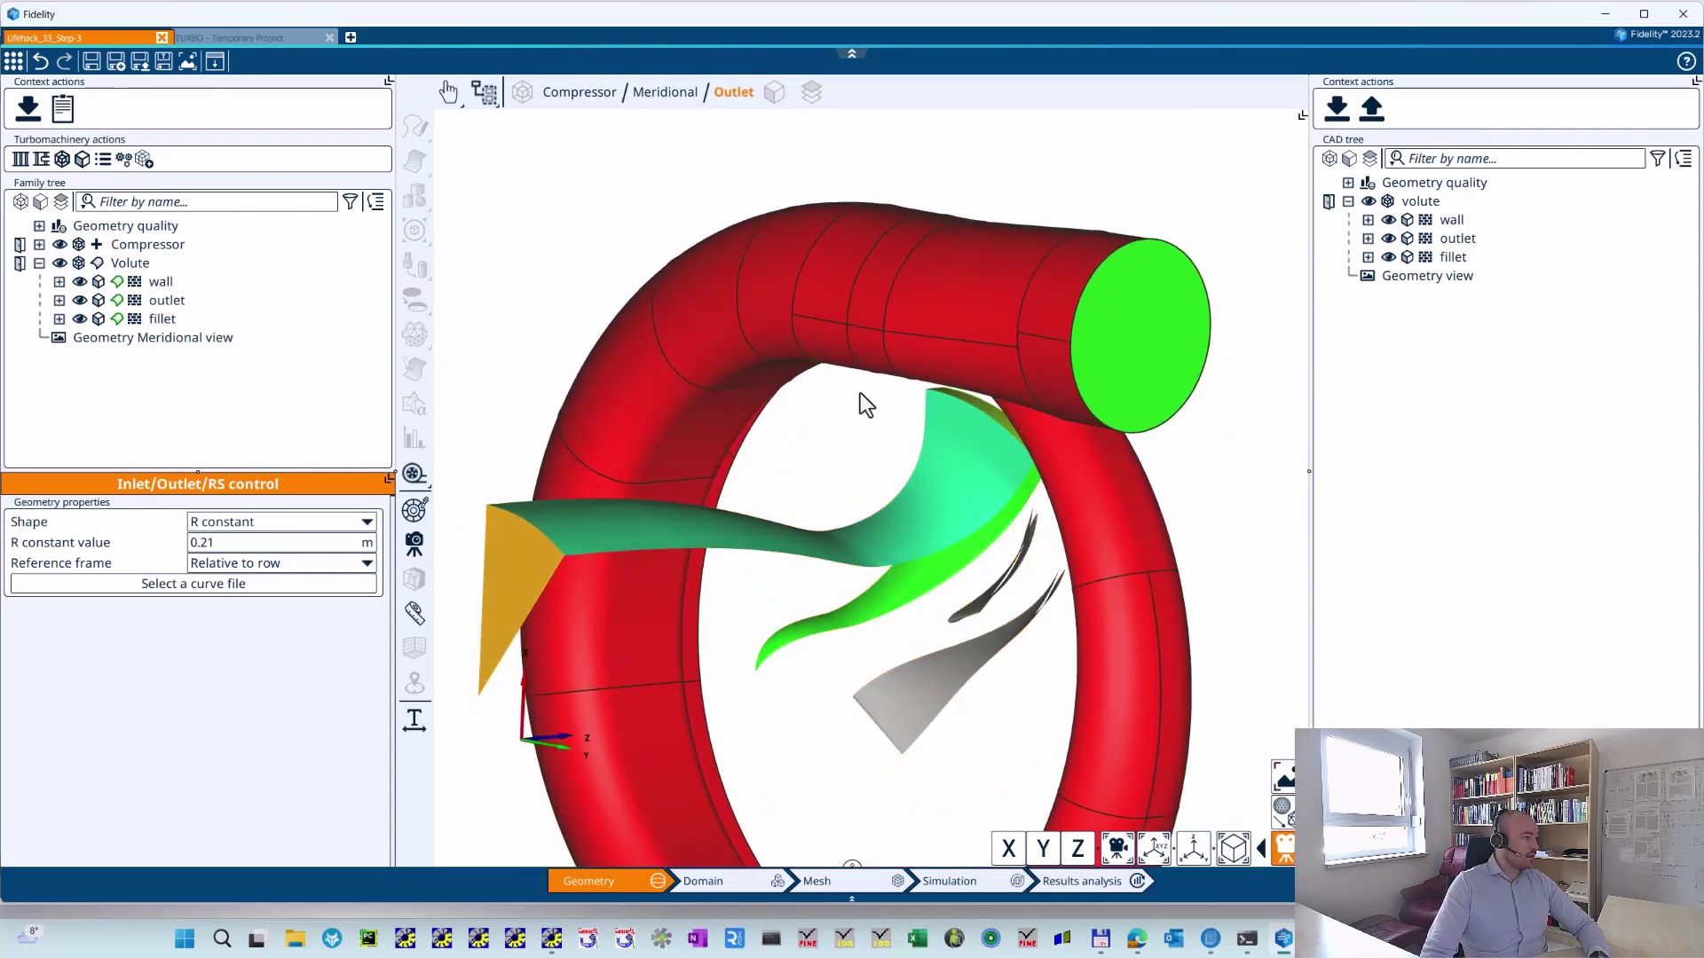
- Add three new boundaries to the Volute configuration and rename the first one diff_shroud
click(104, 263)
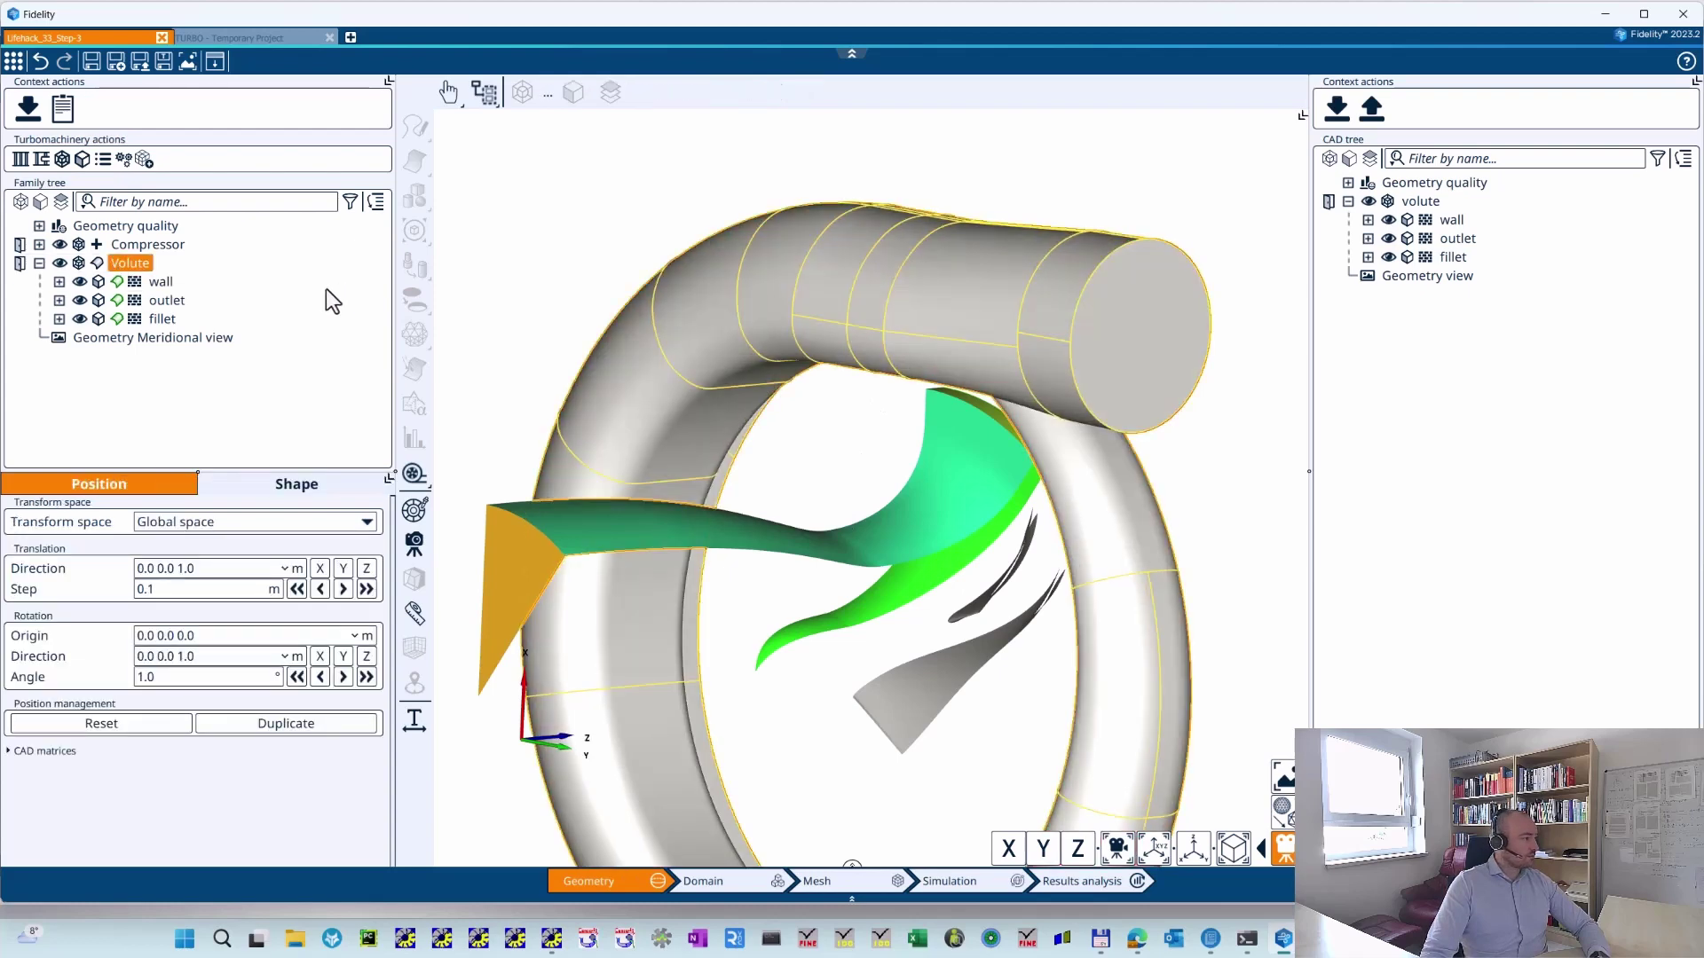
click(83, 160)
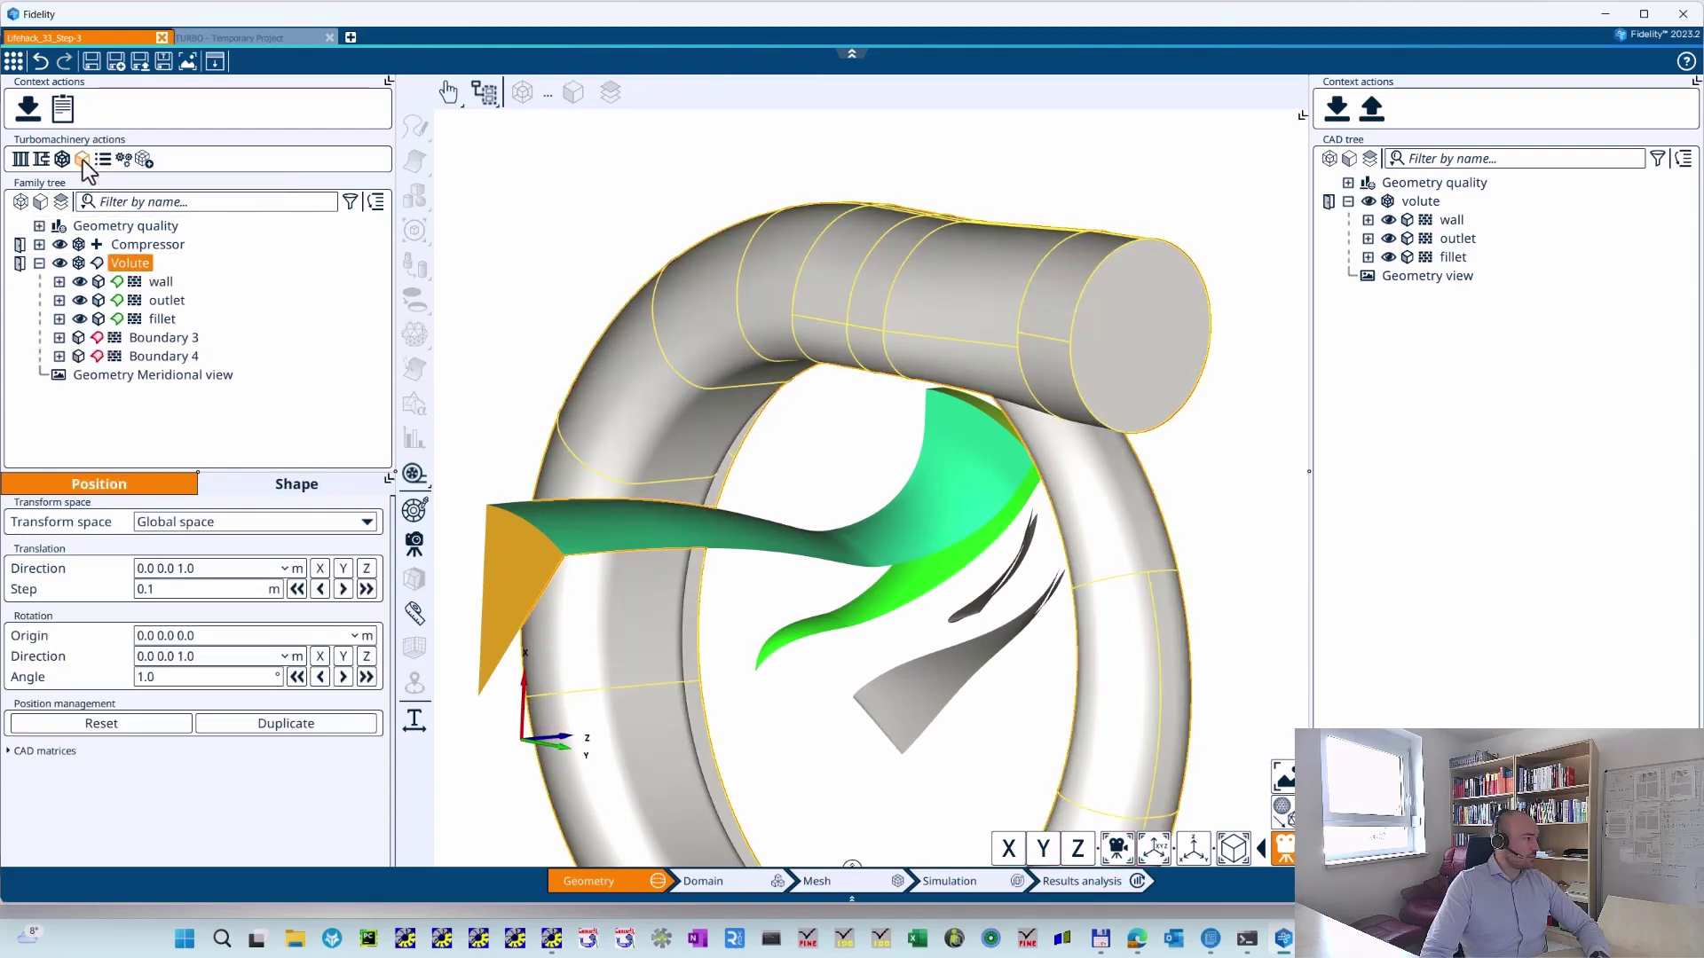
click(164, 337)
click(164, 337)
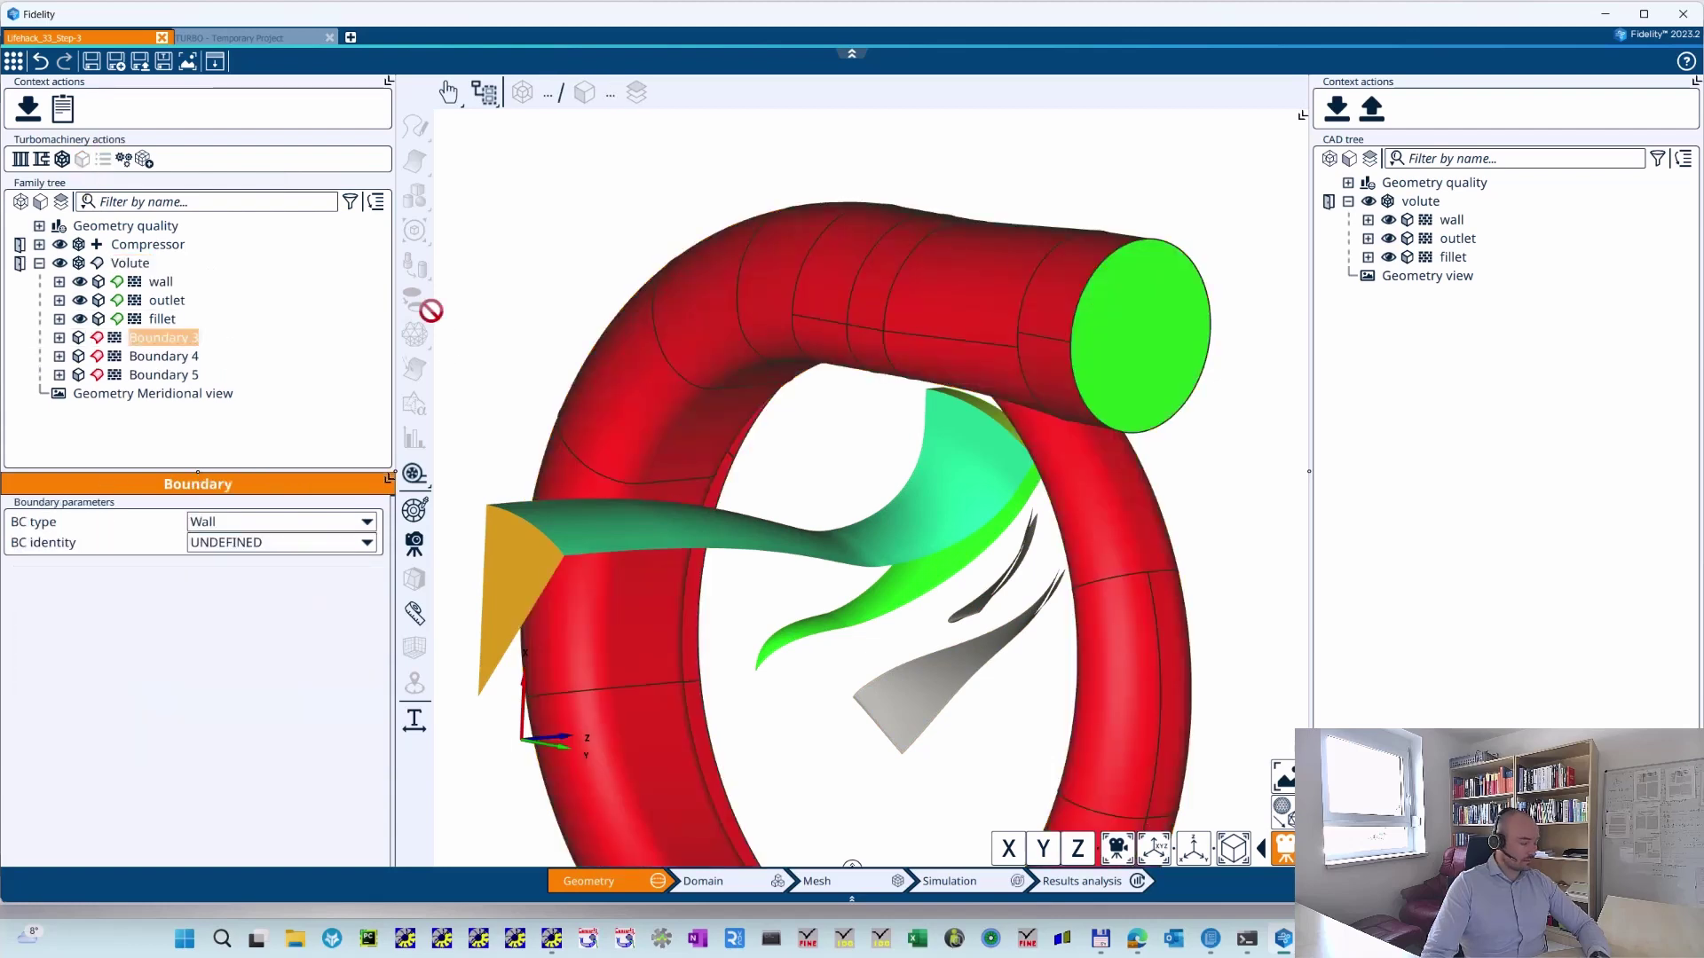
text(diff_shroud)
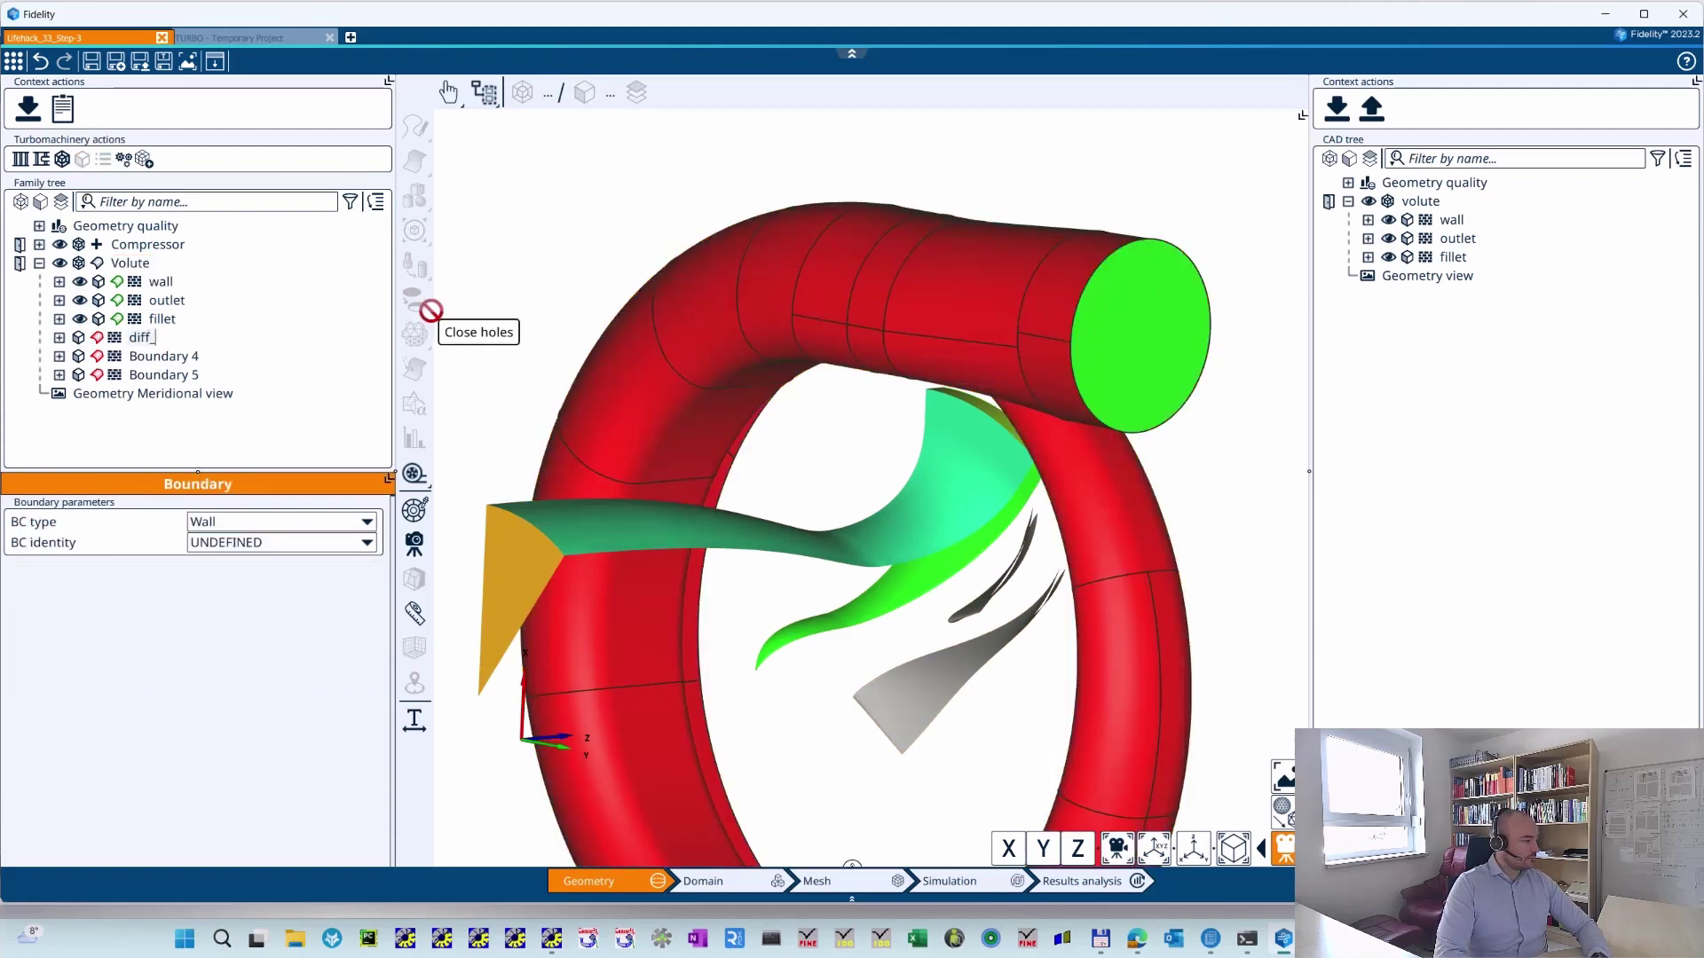
key(Return)
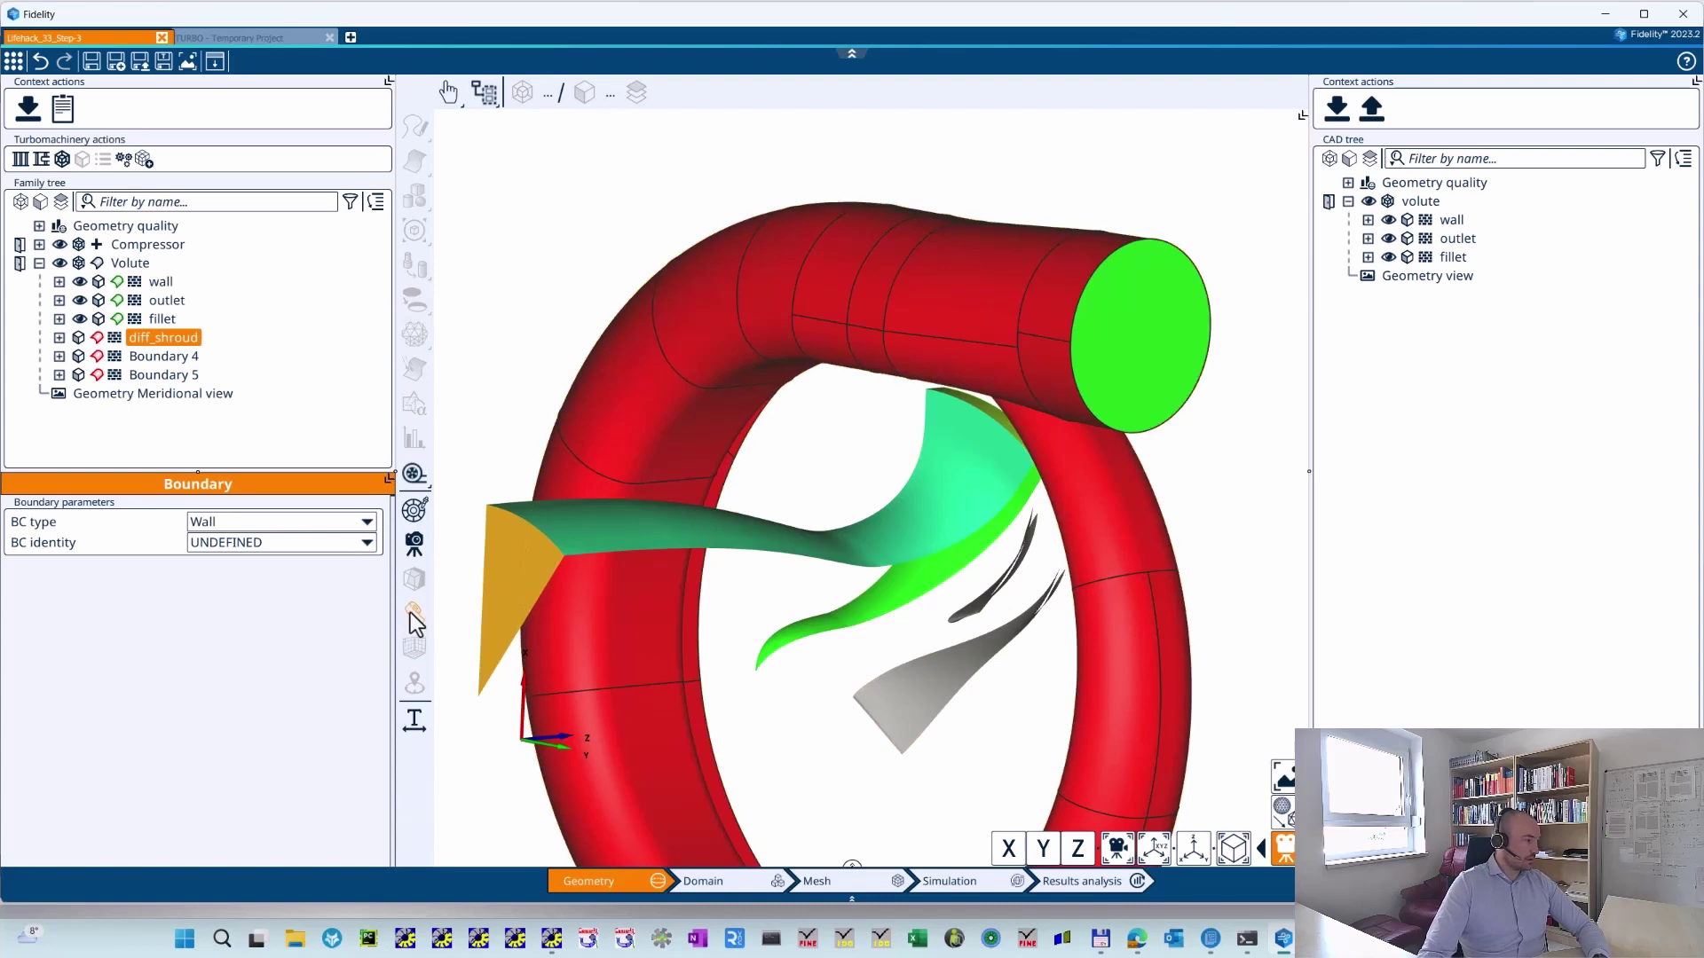
- Rename the Volute's second new boundary, Boundary 4, as diff_hub
click(201, 364)
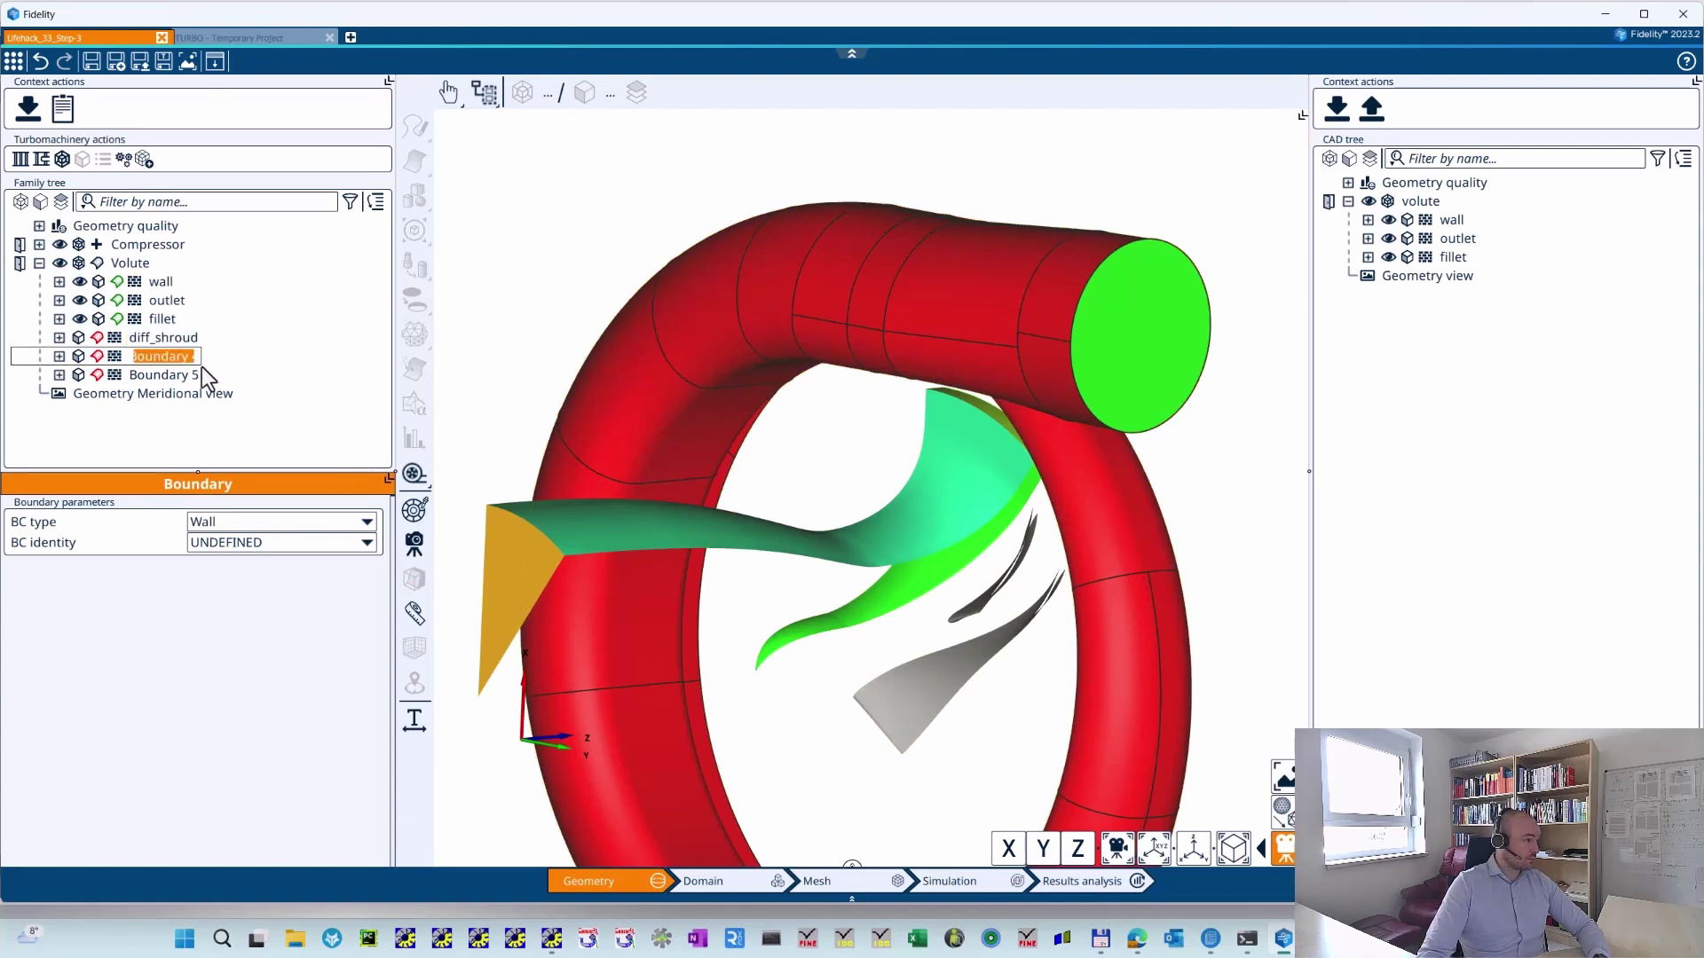
click(200, 364)
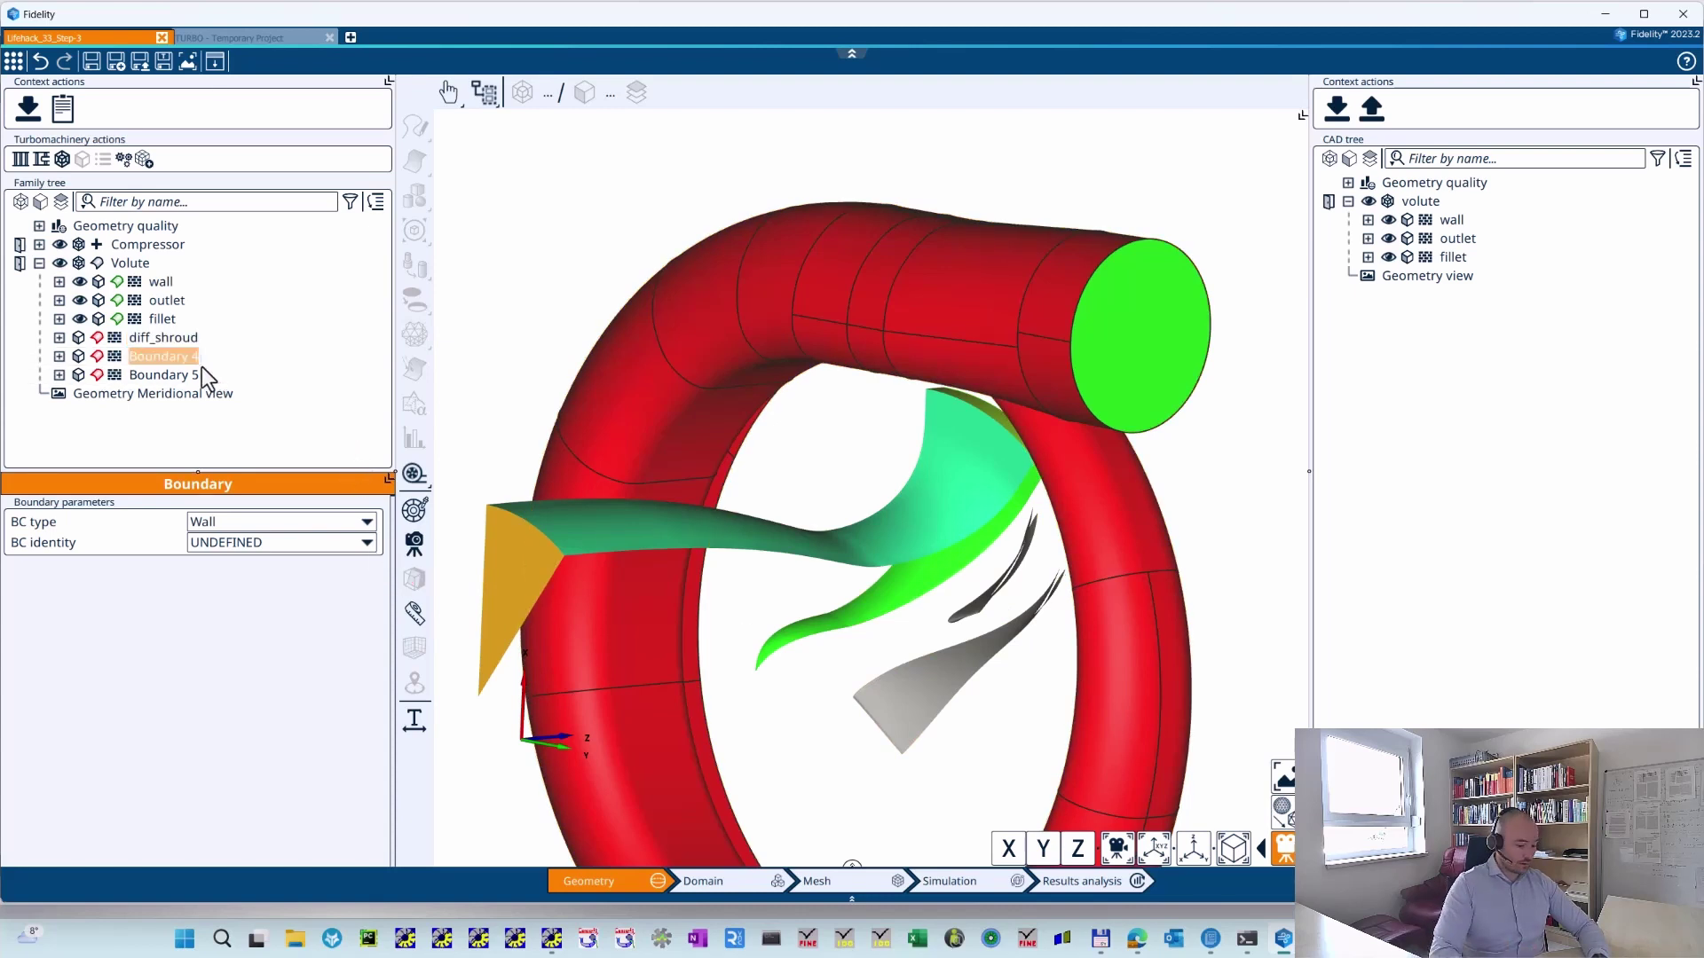
text(diff)
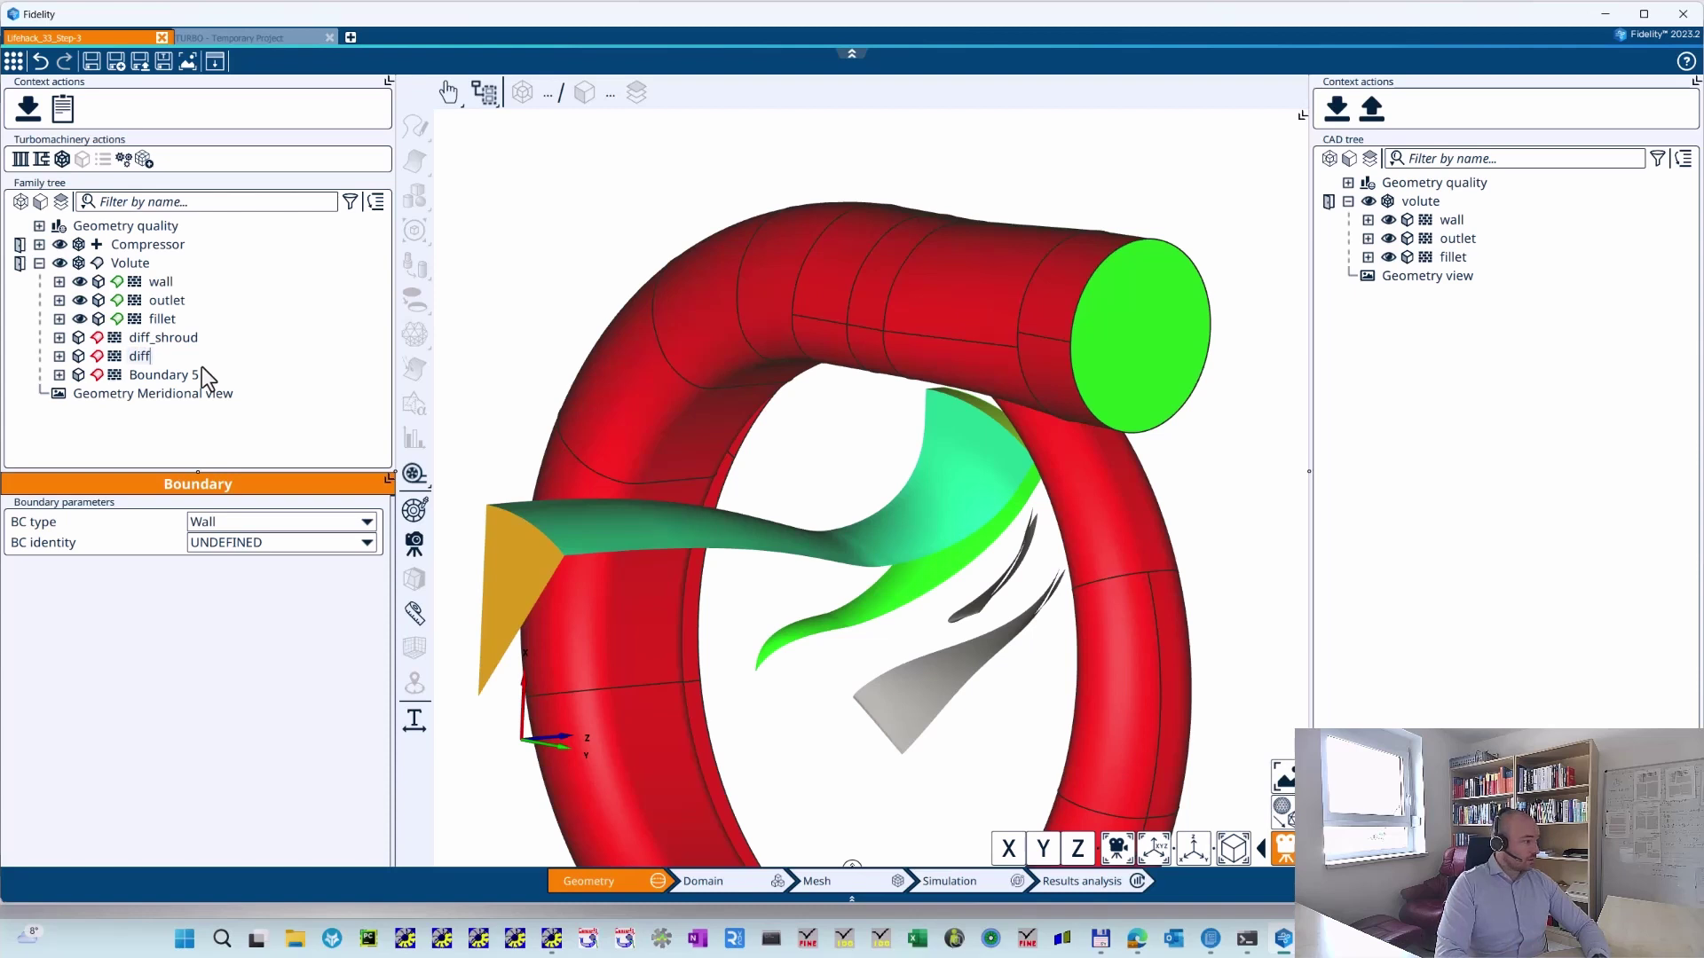
text(_hub)
key(Return)
- Rename the Volute's Boundary 5 as RSI and set its boundary type to Rotor-Stator
click(177, 376)
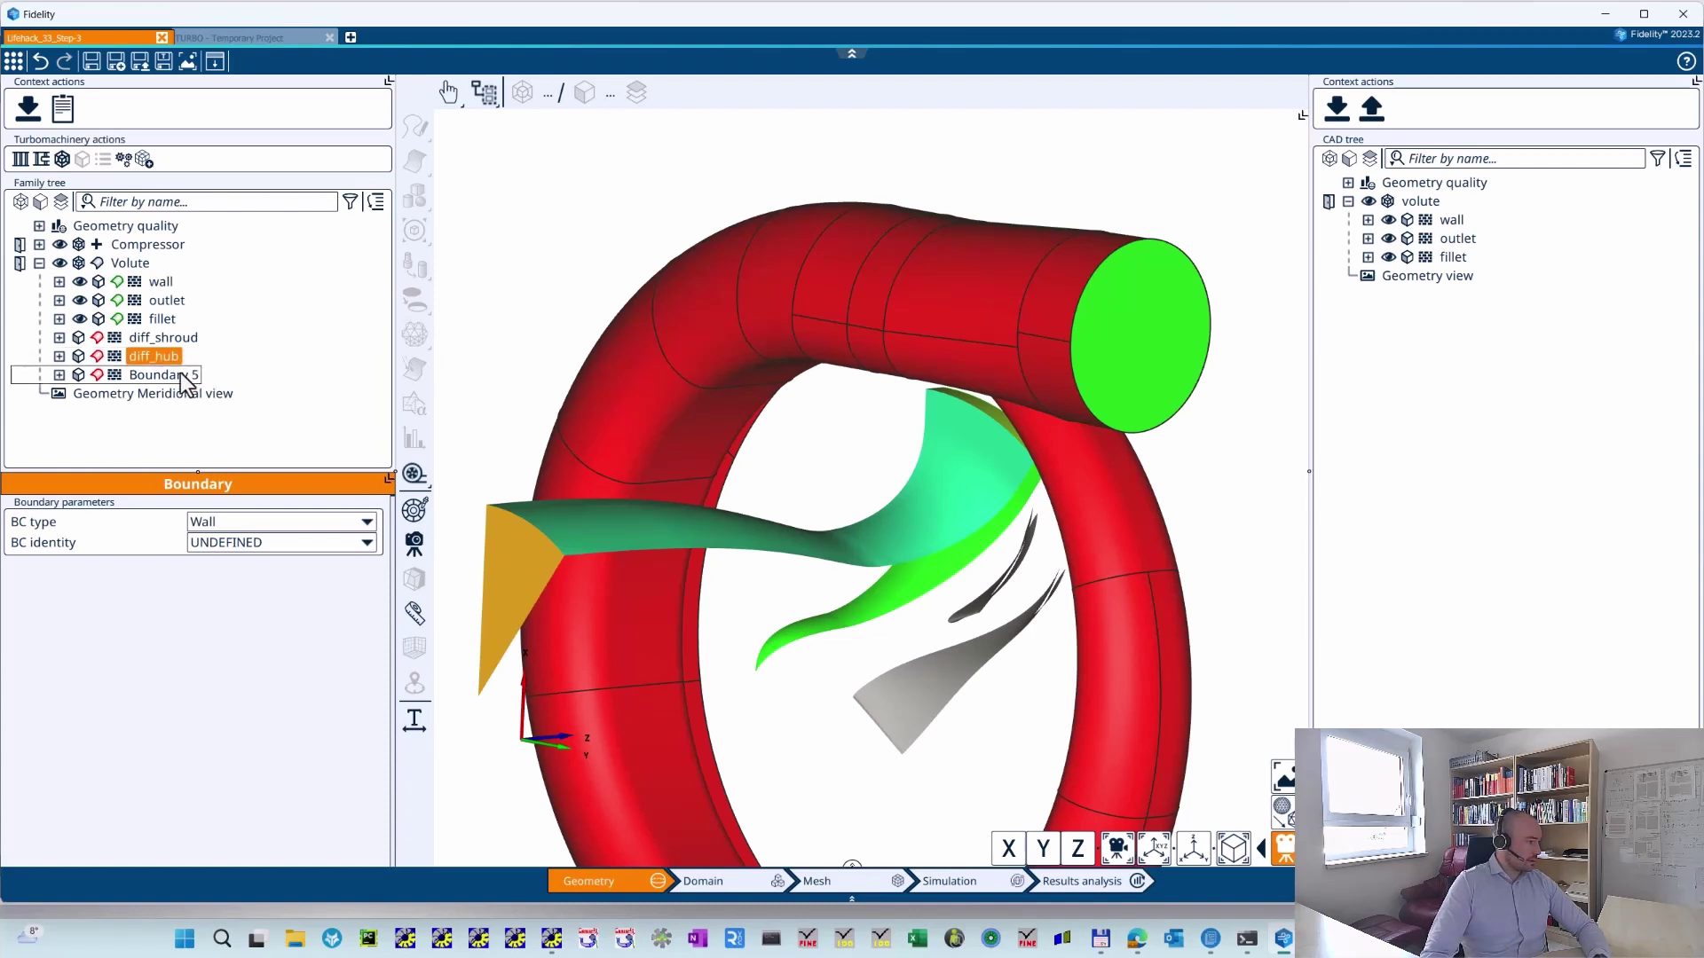
click(175, 378)
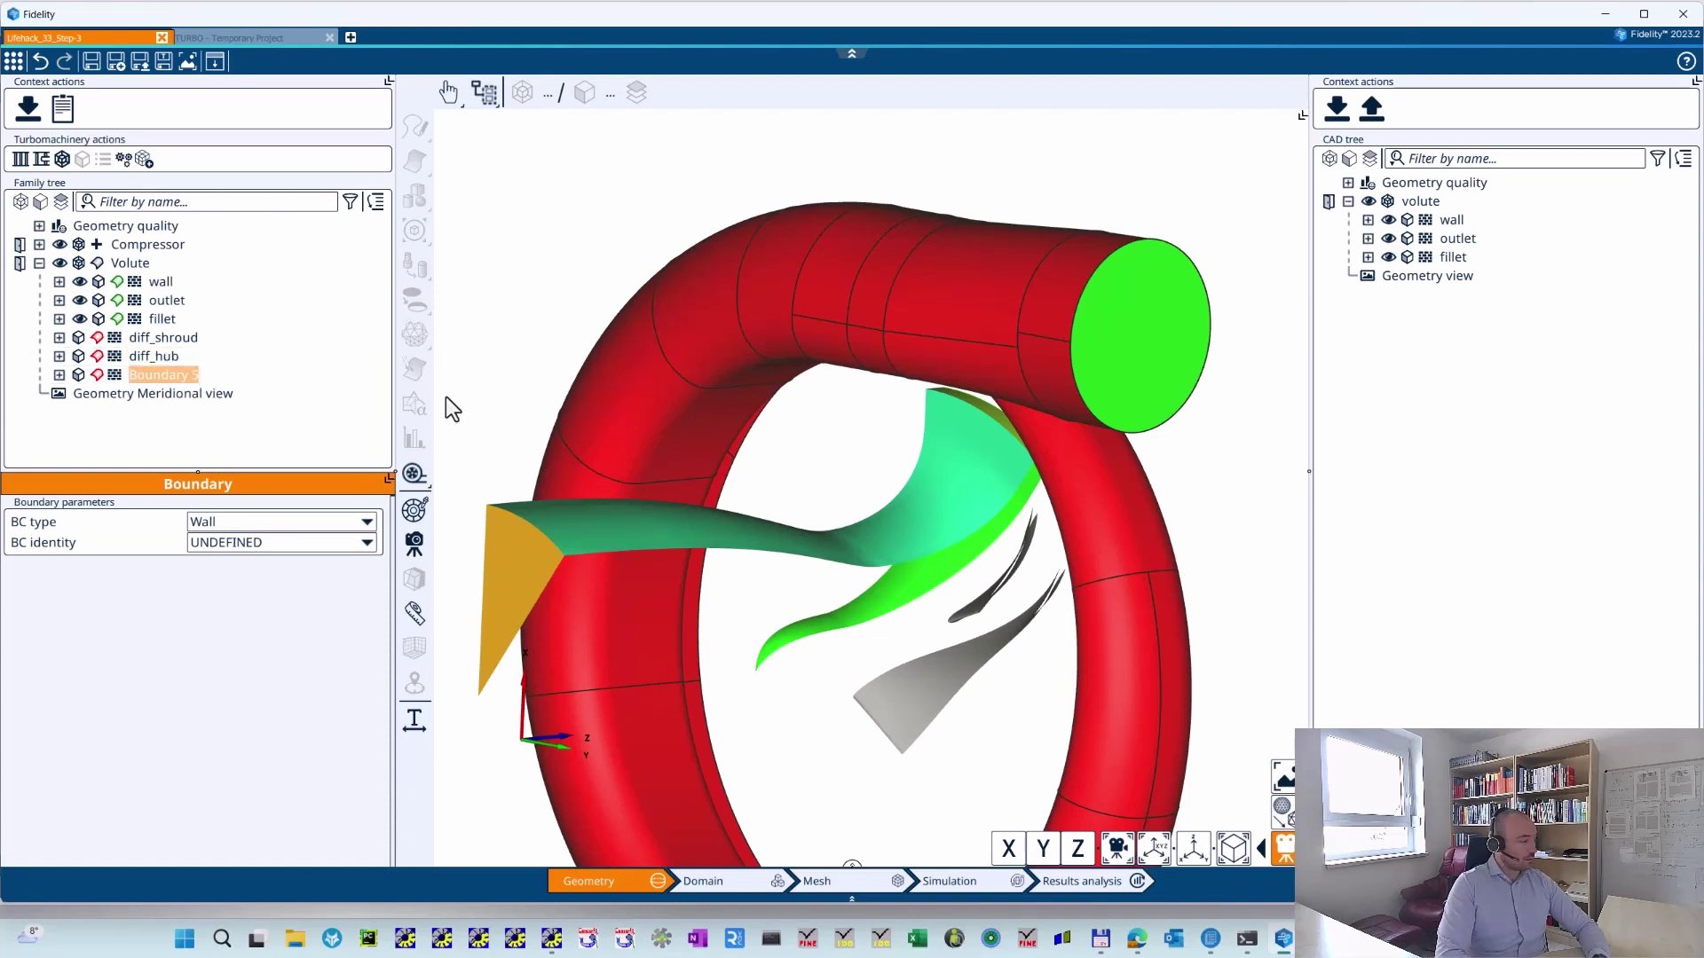
text(R)
key(Caps_Lock)
text(SI)
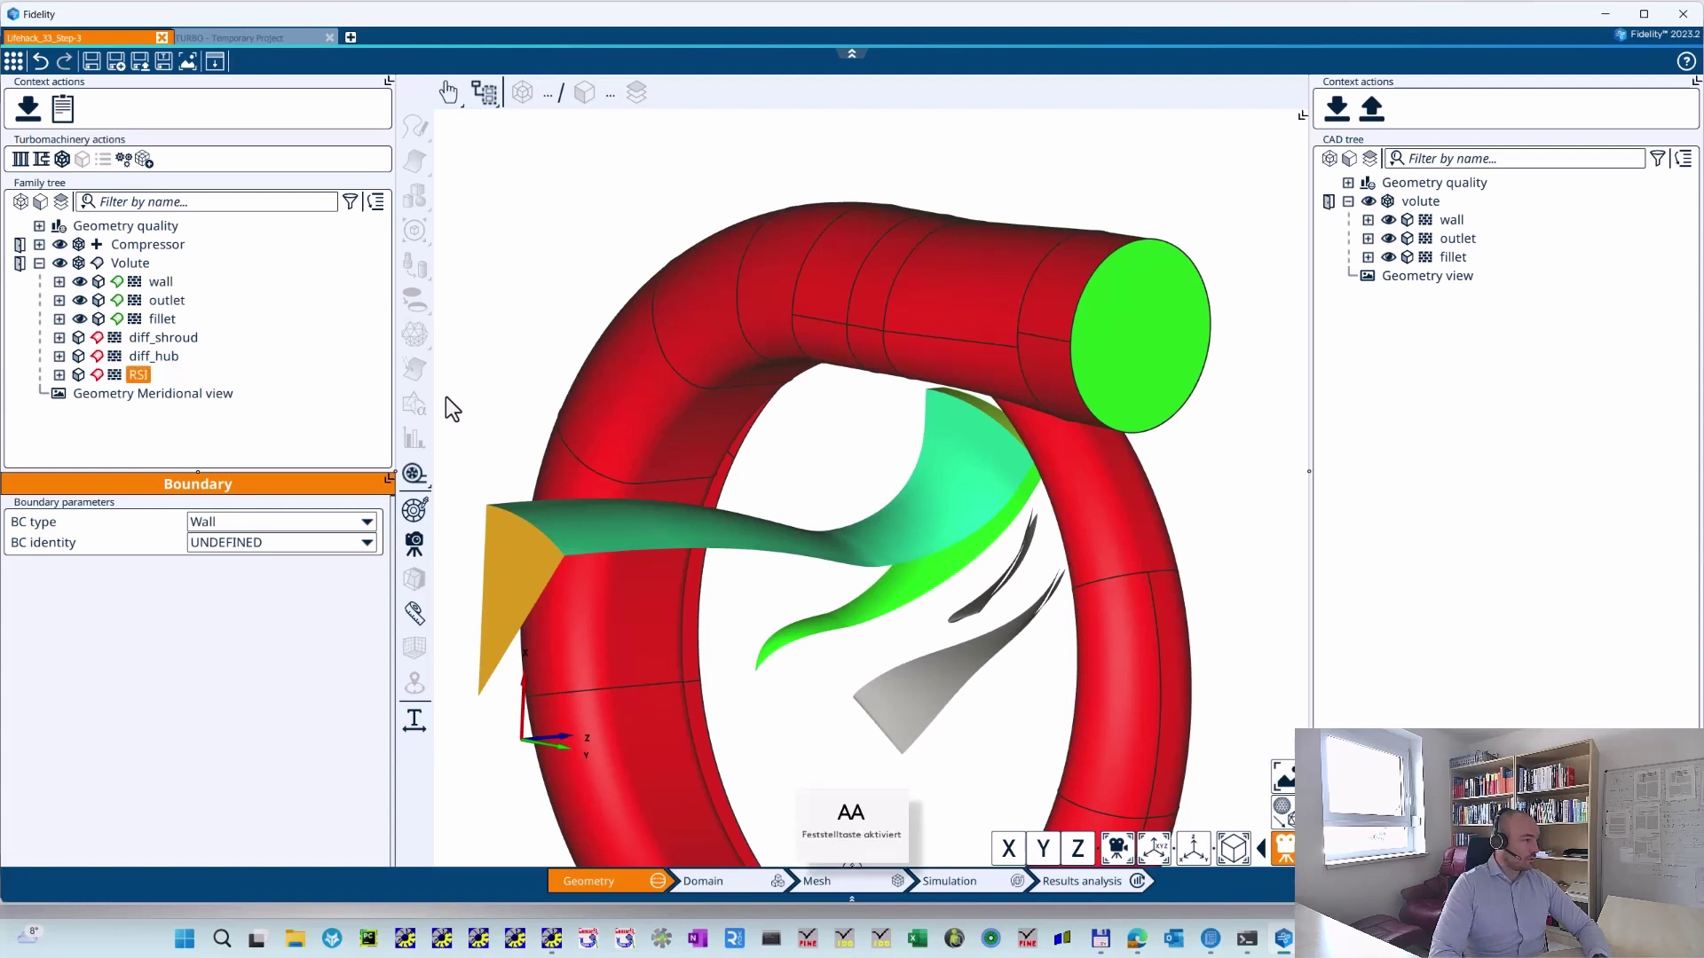
key(Caps_Lock)
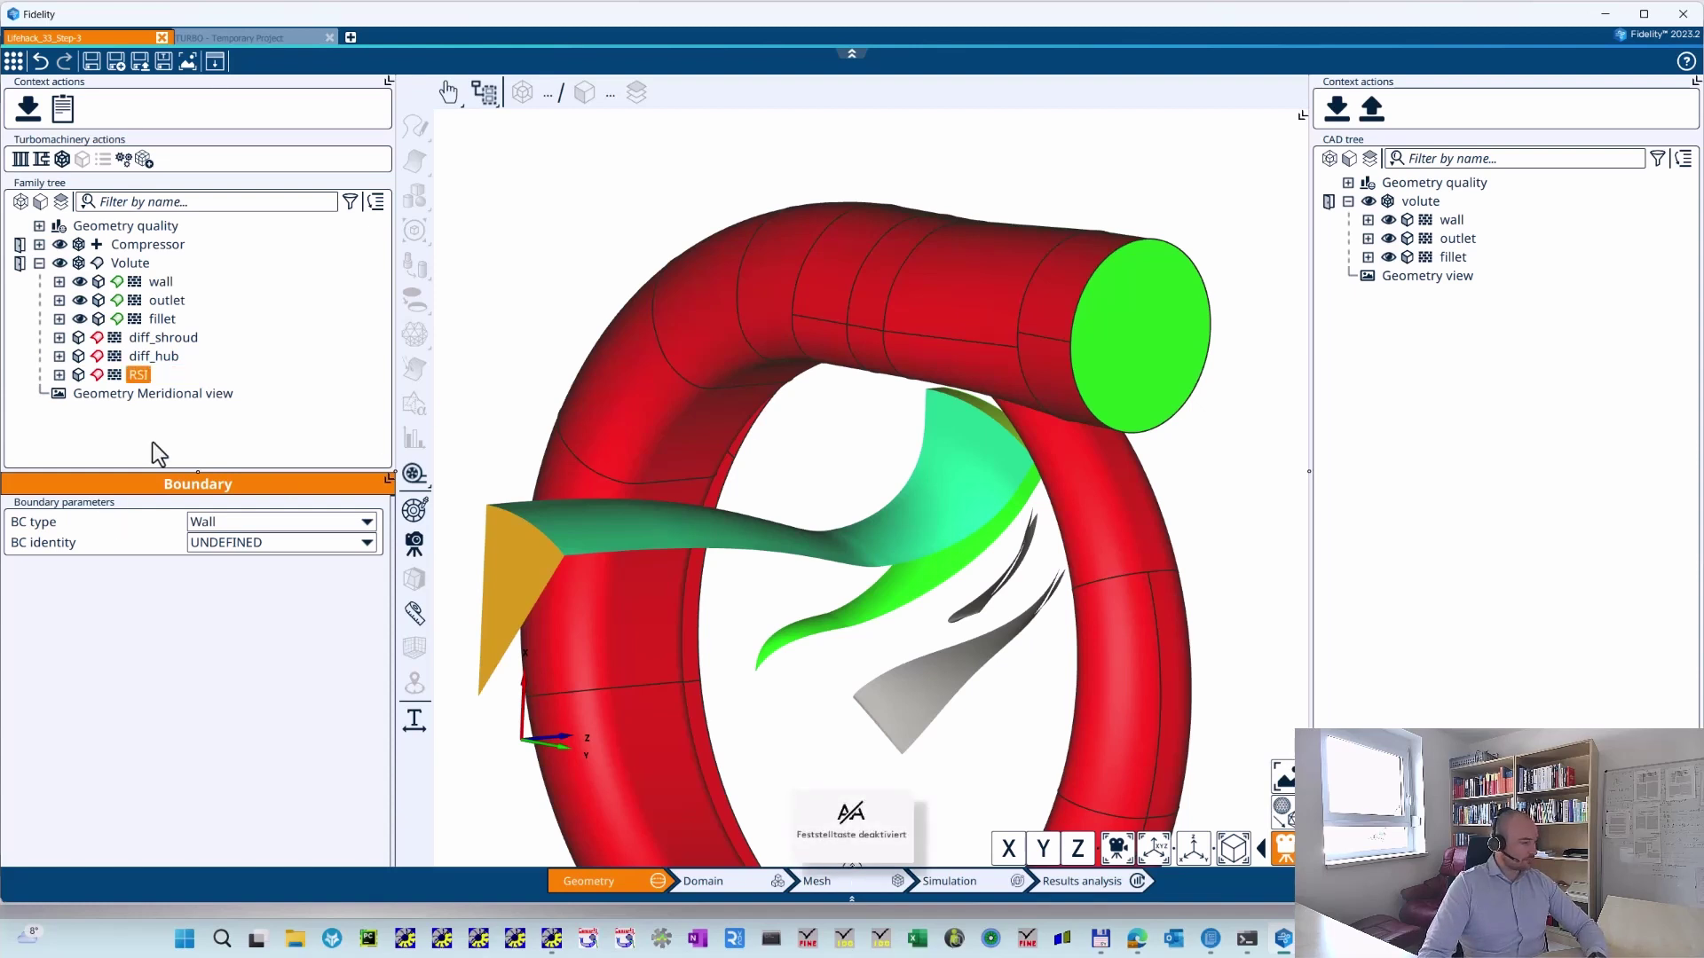
click(241, 523)
click(237, 644)
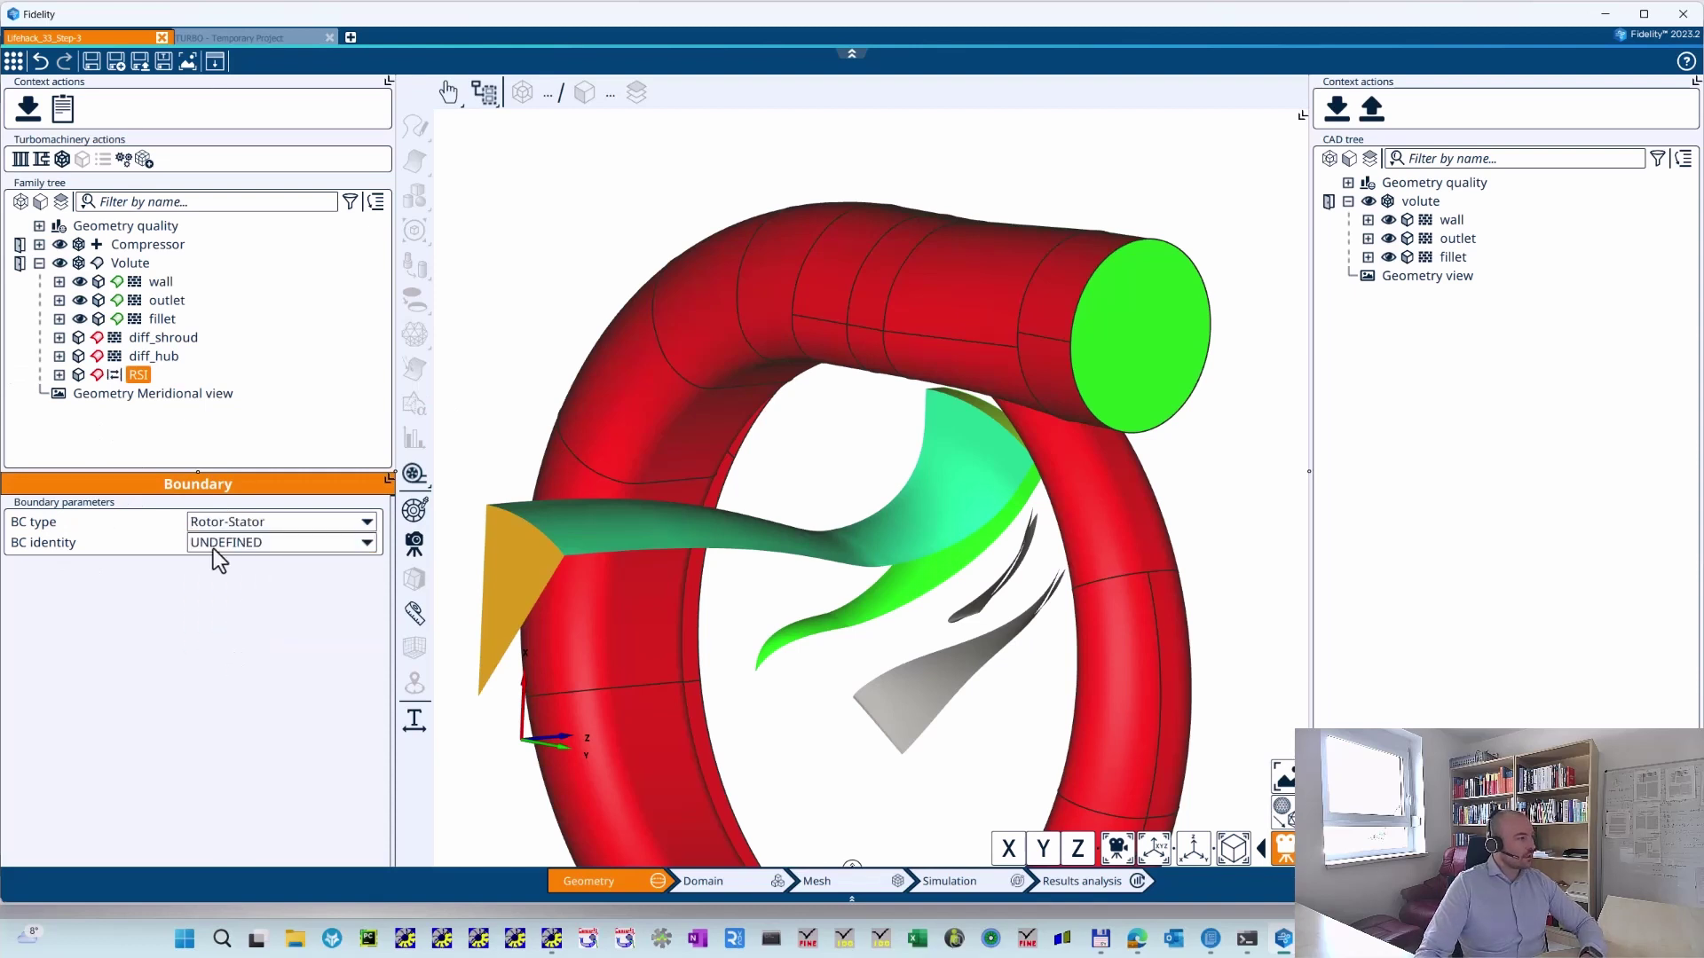
- Set the boundary identity of diff_shroud to SHROUD_INLET and that of diff_hub to HUB_INLET
click(171, 353)
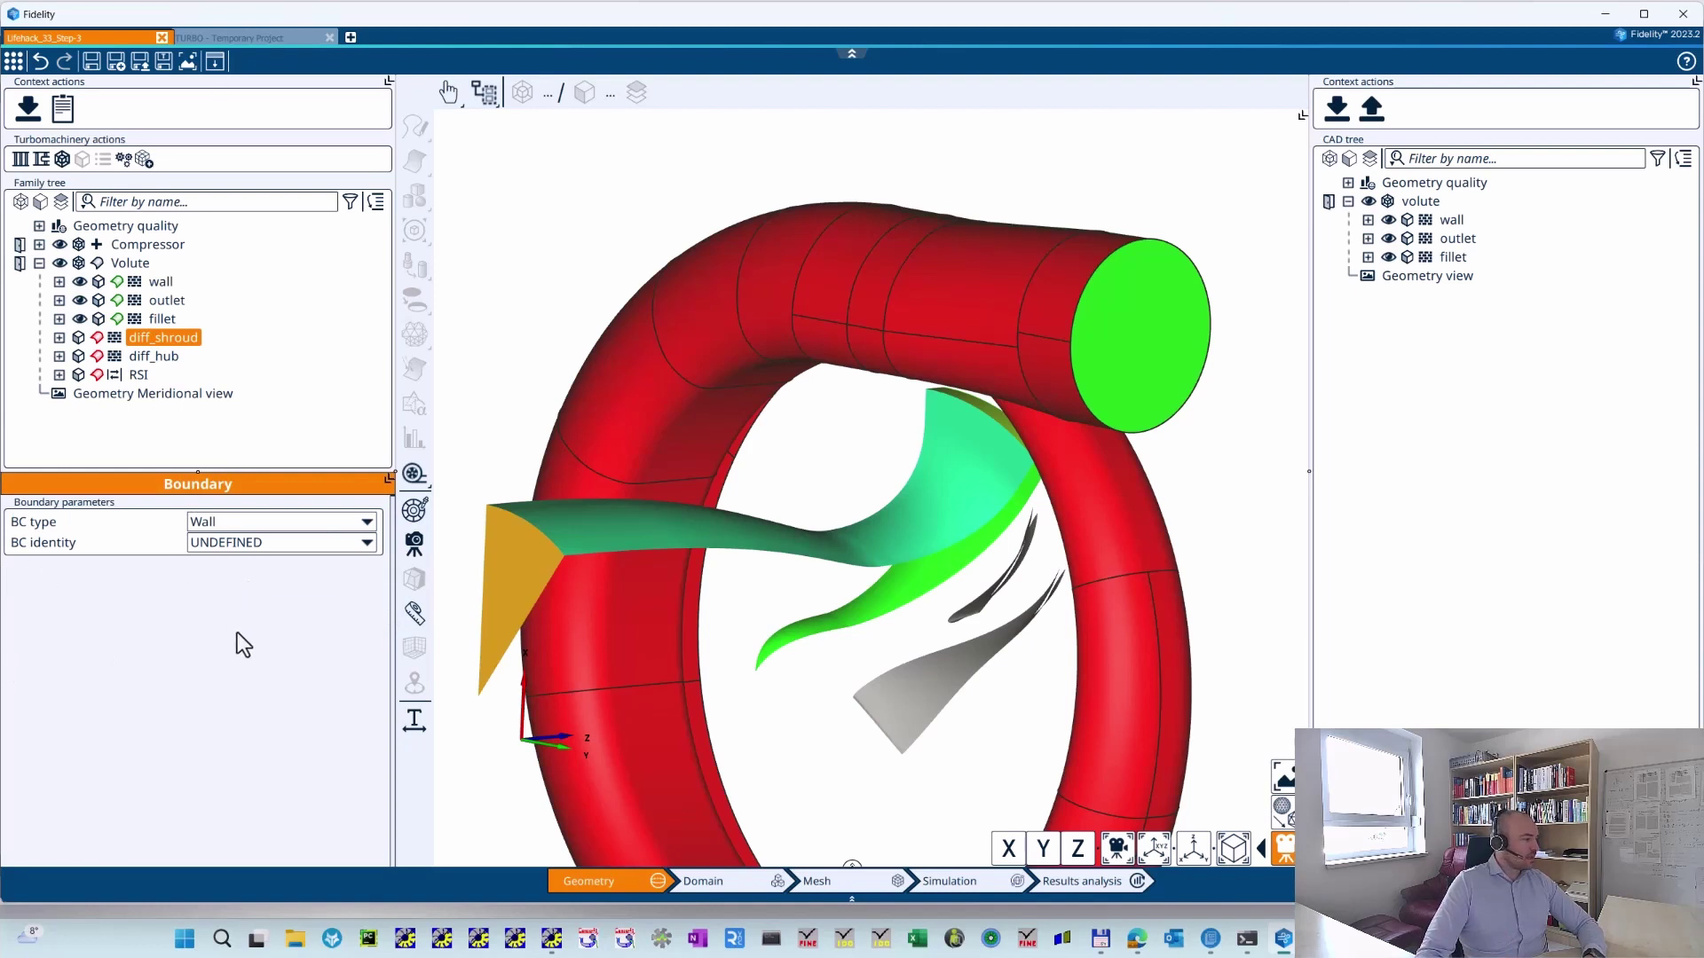
click(243, 545)
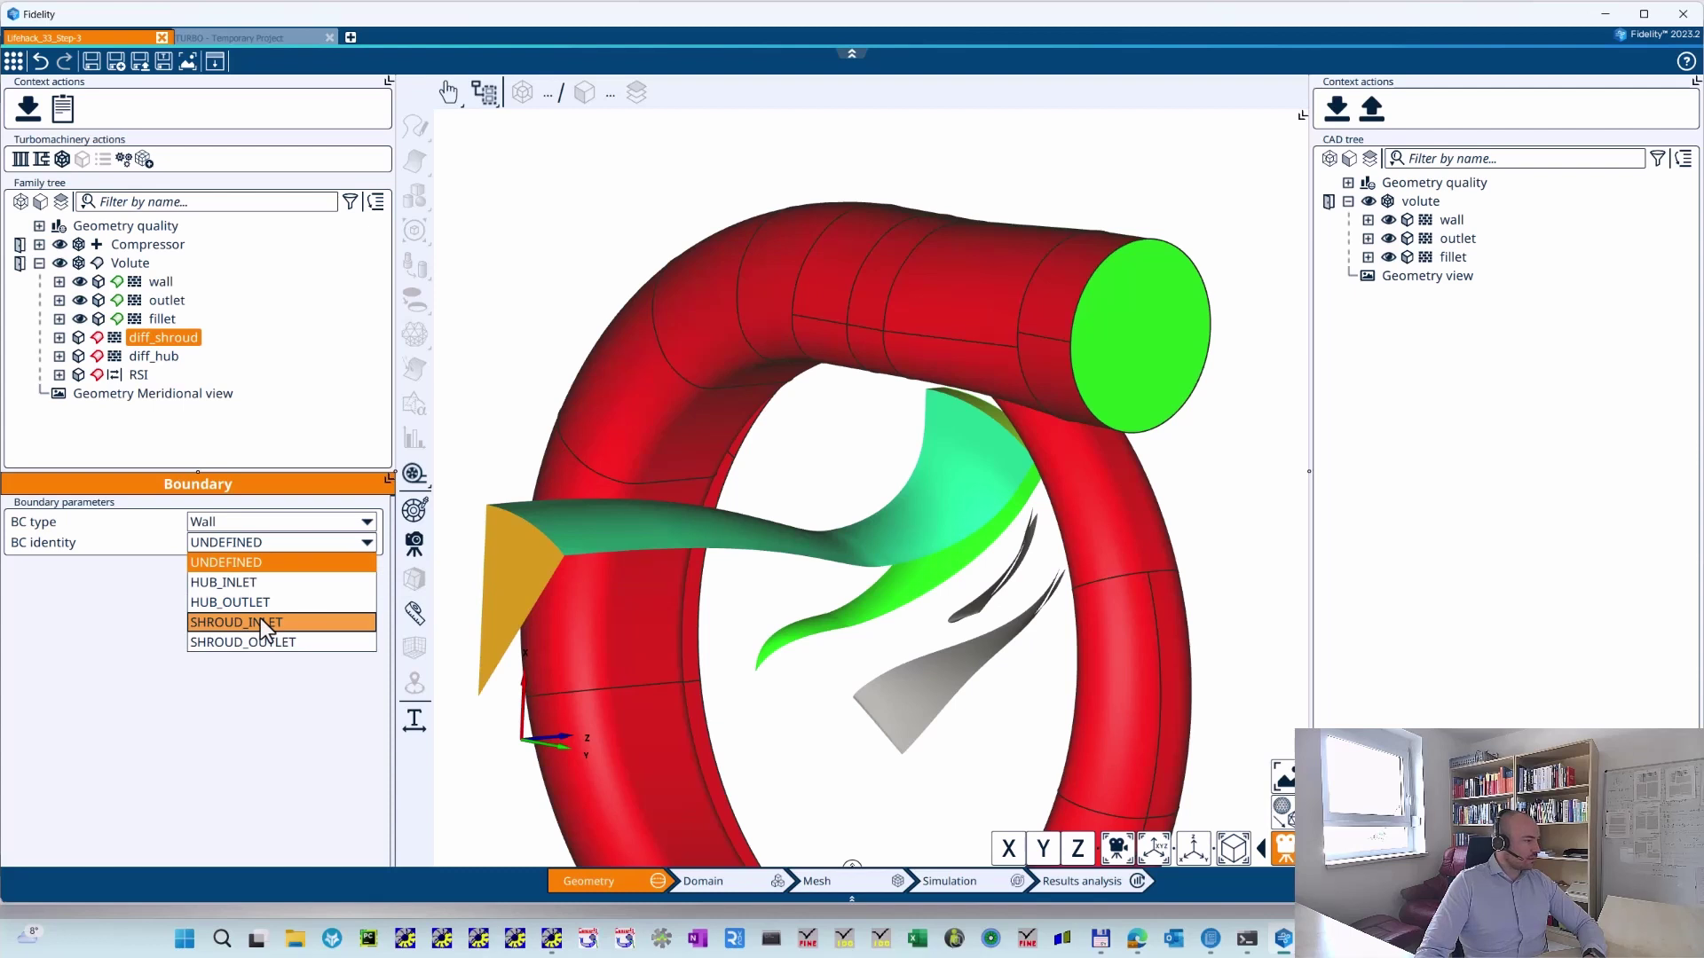
click(153, 356)
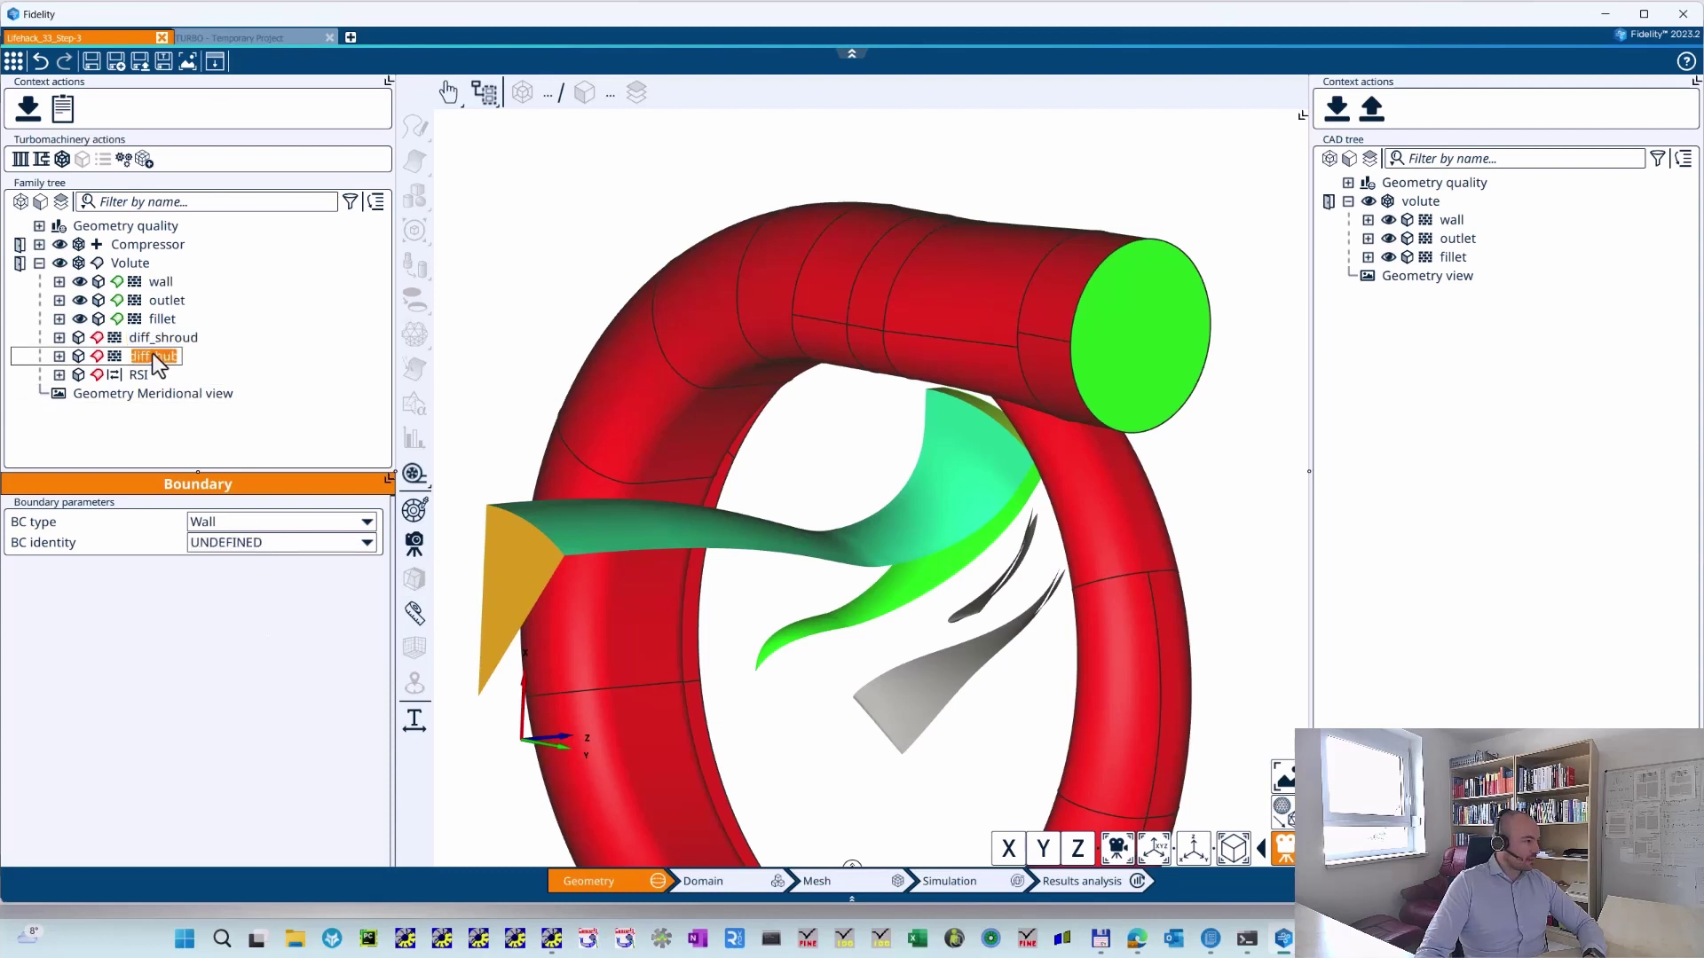
click(281, 544)
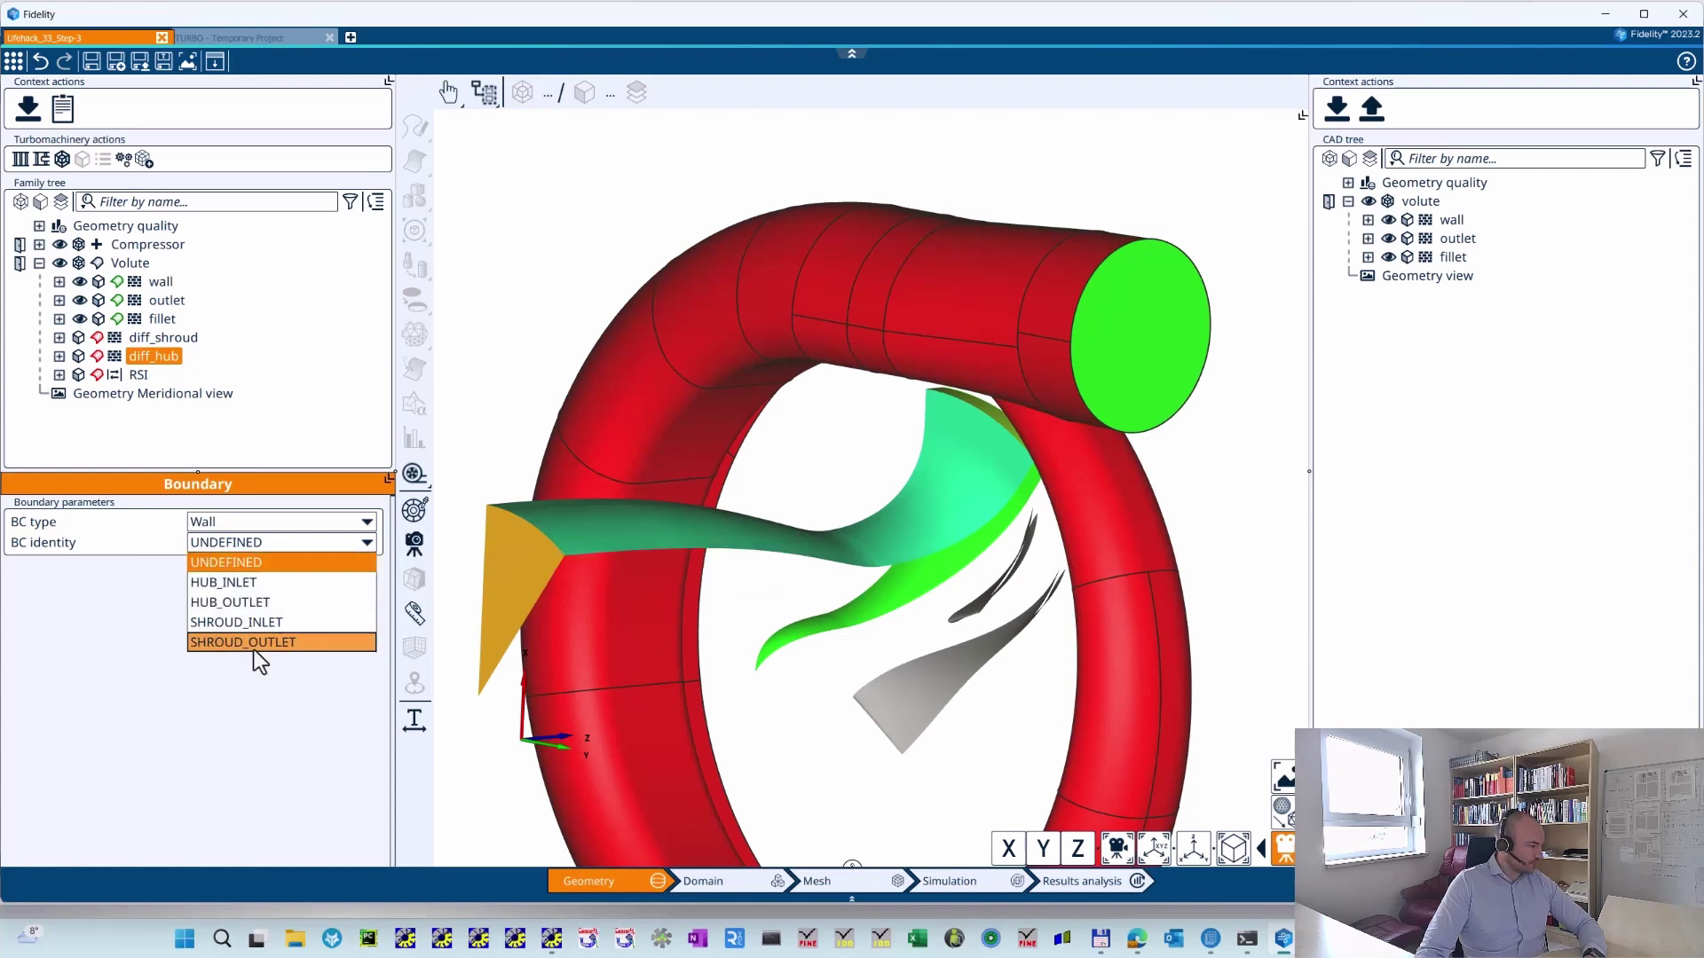
click(248, 581)
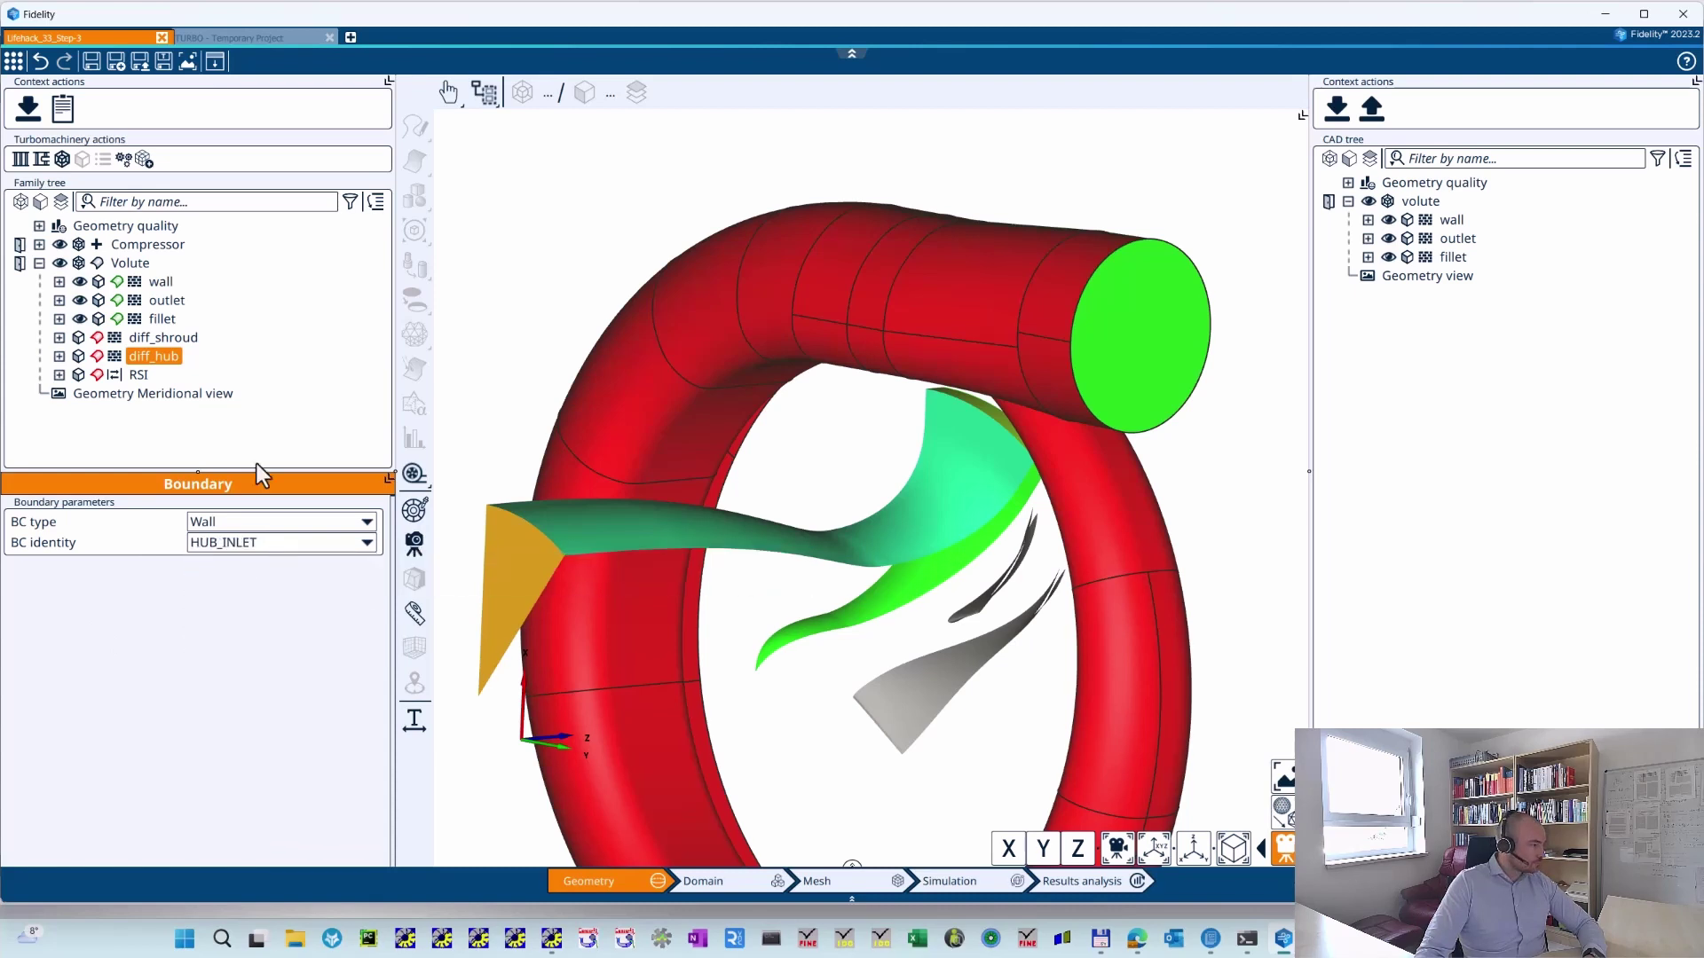
click(178, 341)
click(168, 358)
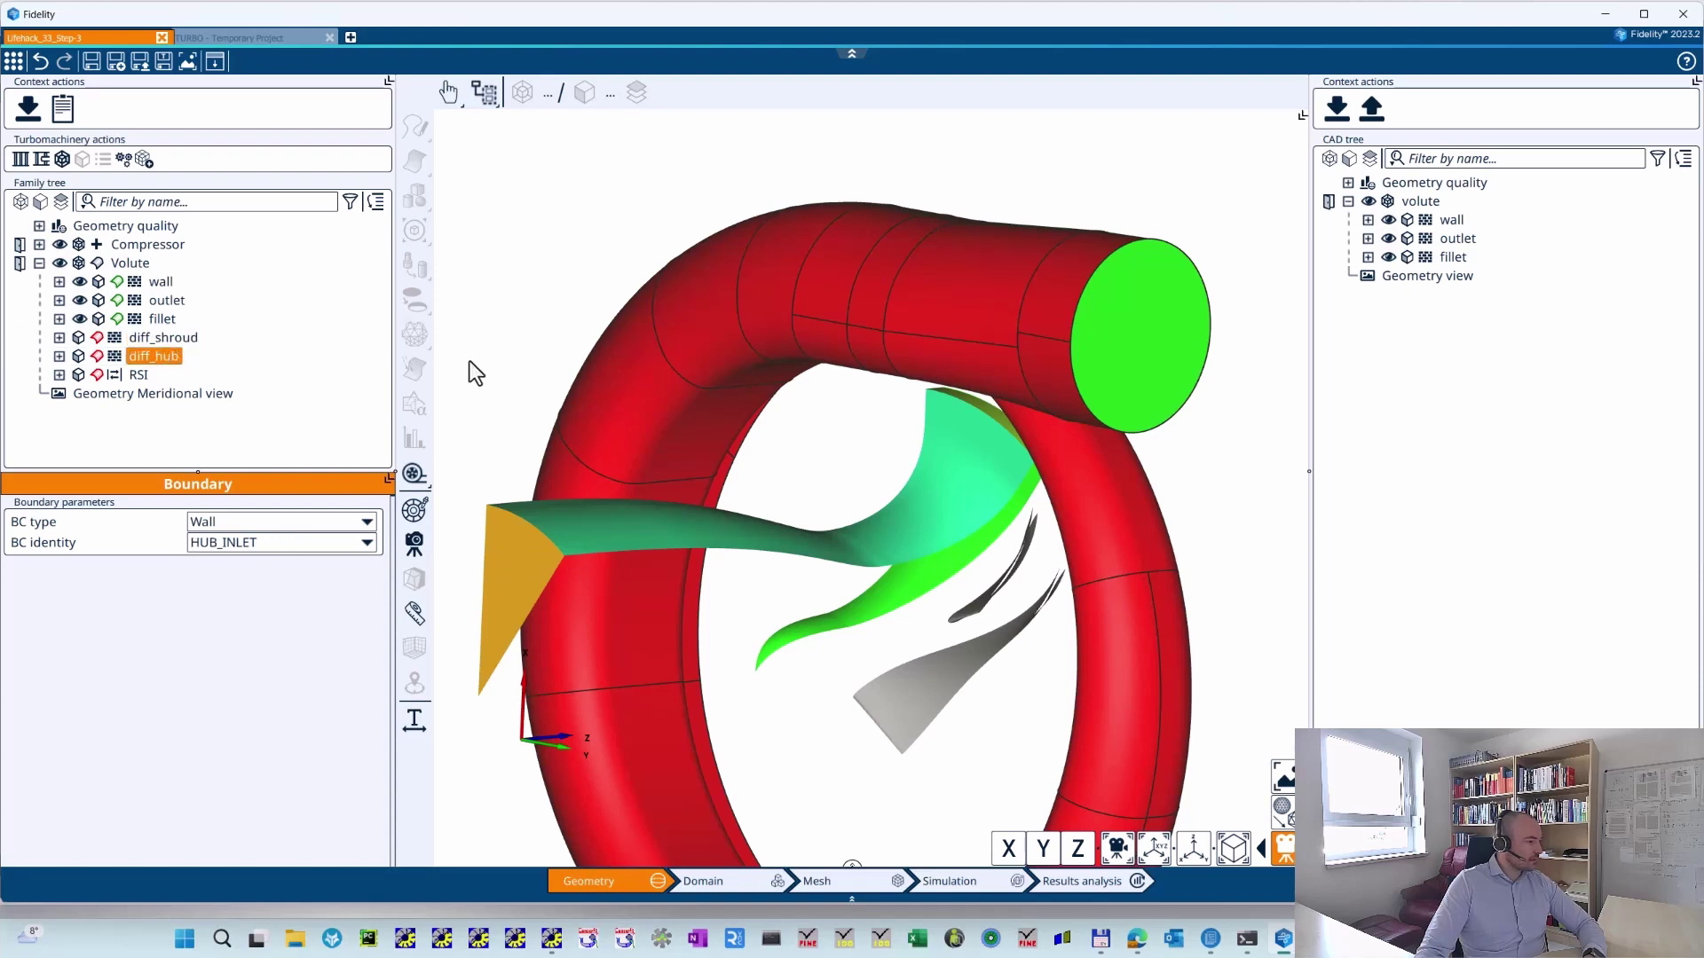
- Check the turbocharger boundary identities diagram in Doc Assistant, return to Fidelity, and inspect the compressor outlet and volute inlet in 3D
click(1210, 940)
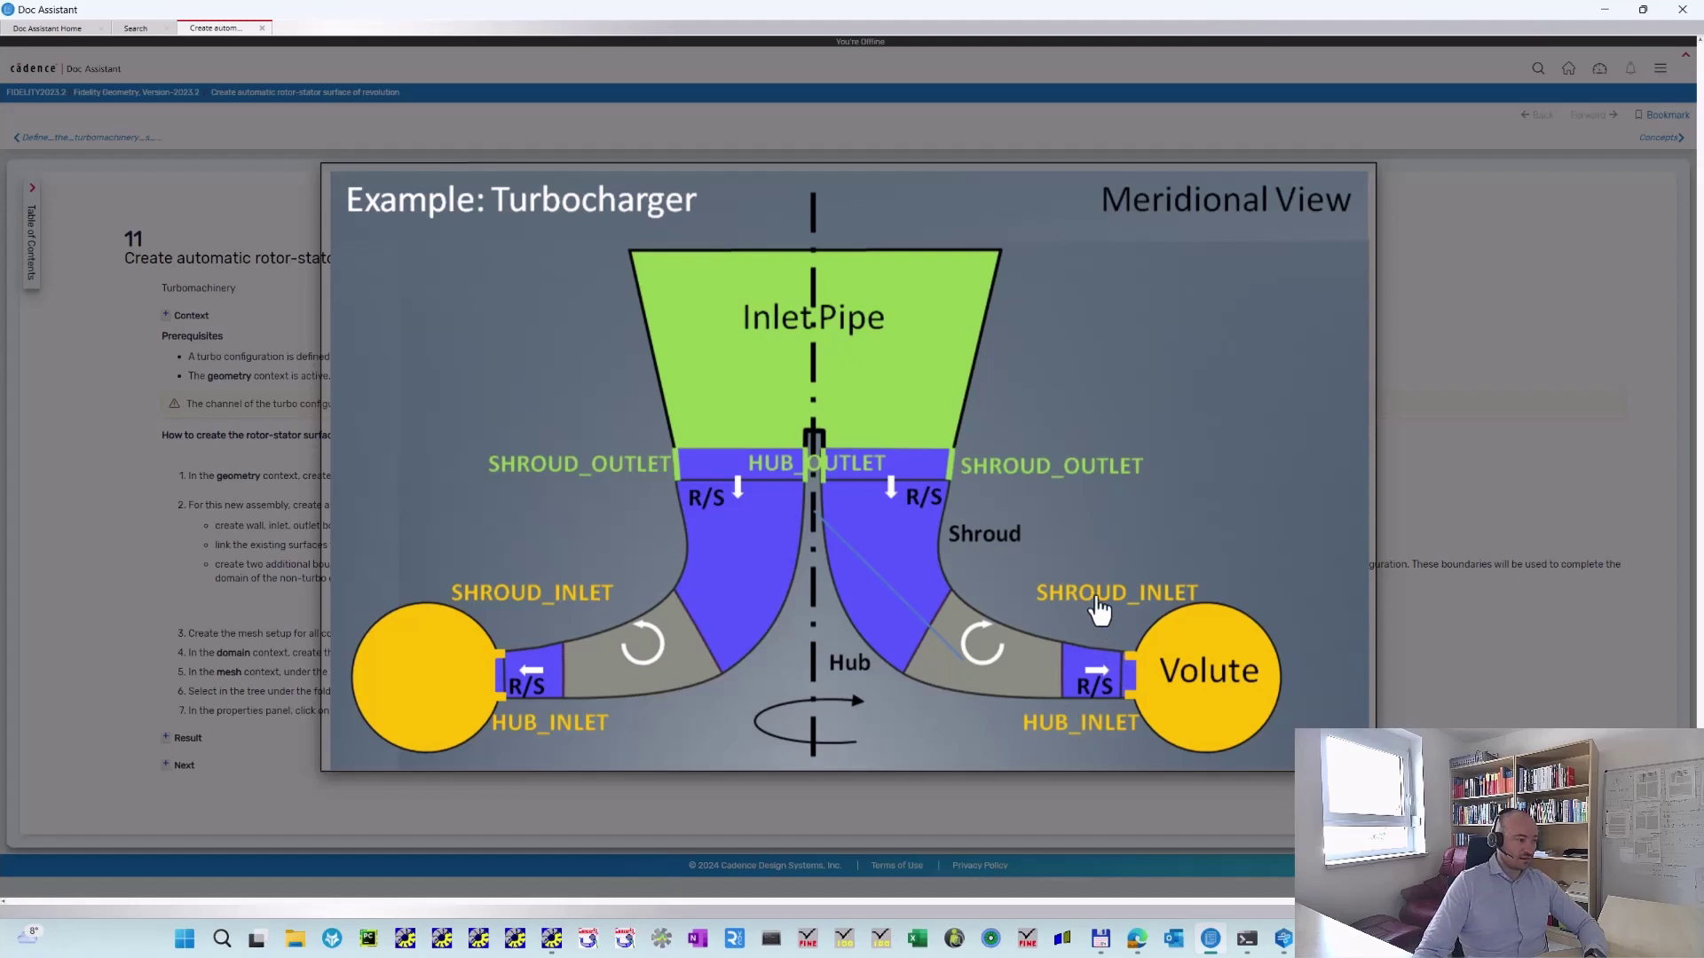
click(1604, 11)
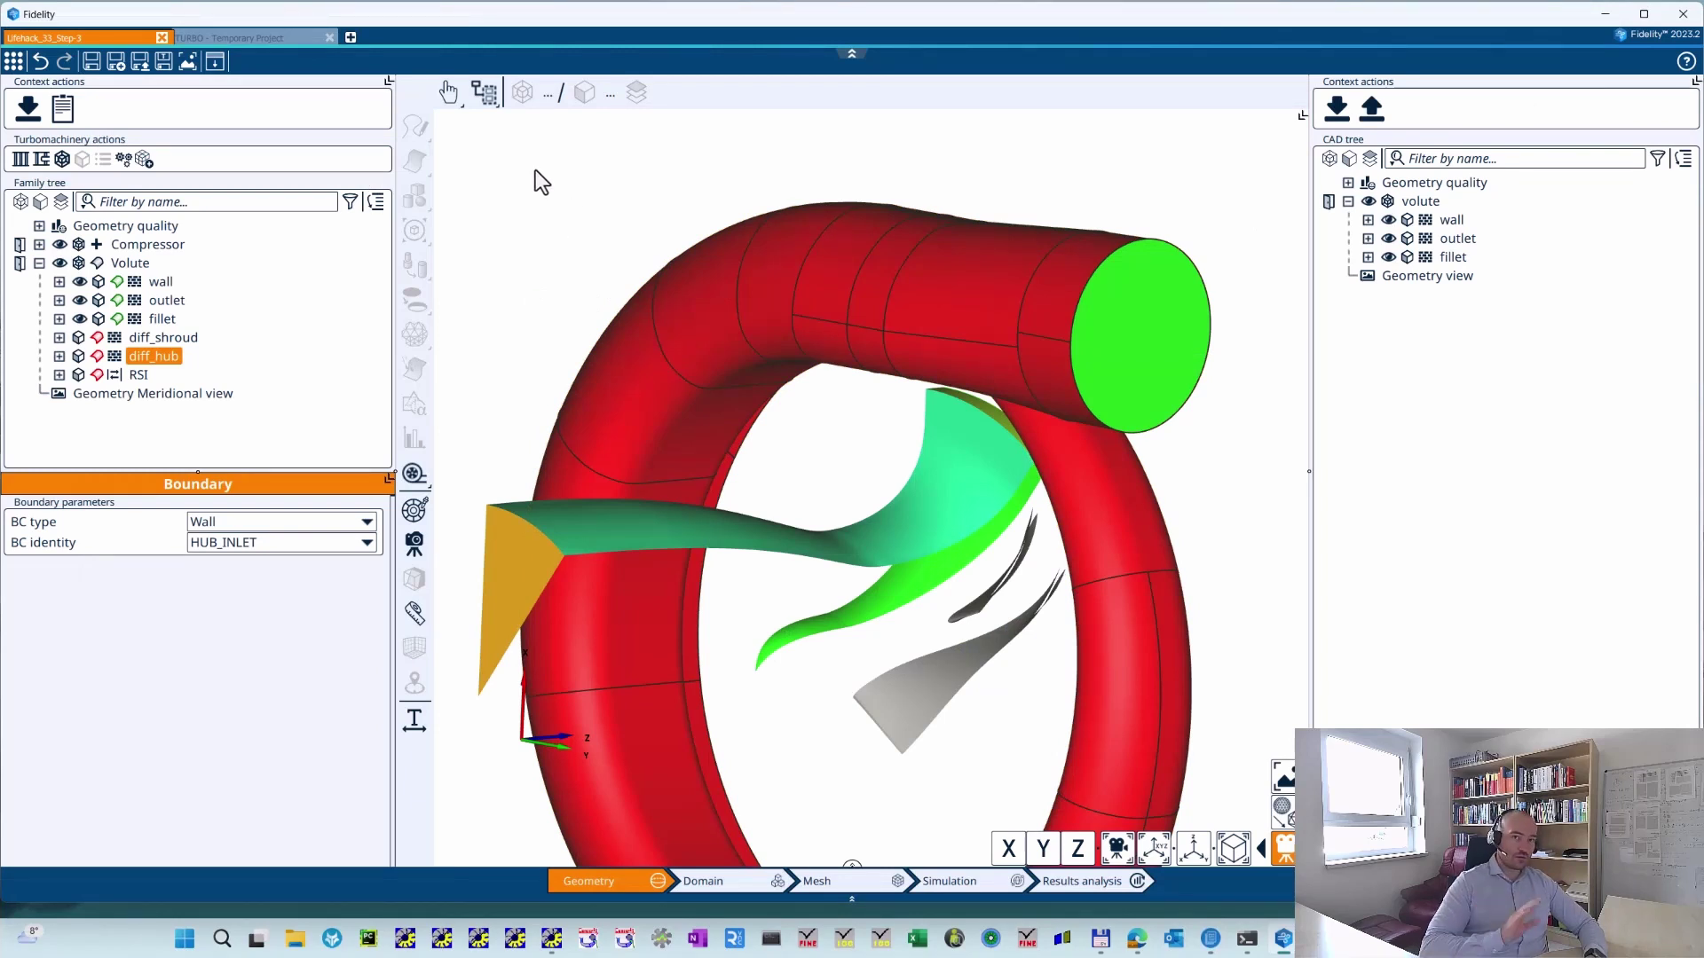
middle_drag(1037, 444, 935, 619)
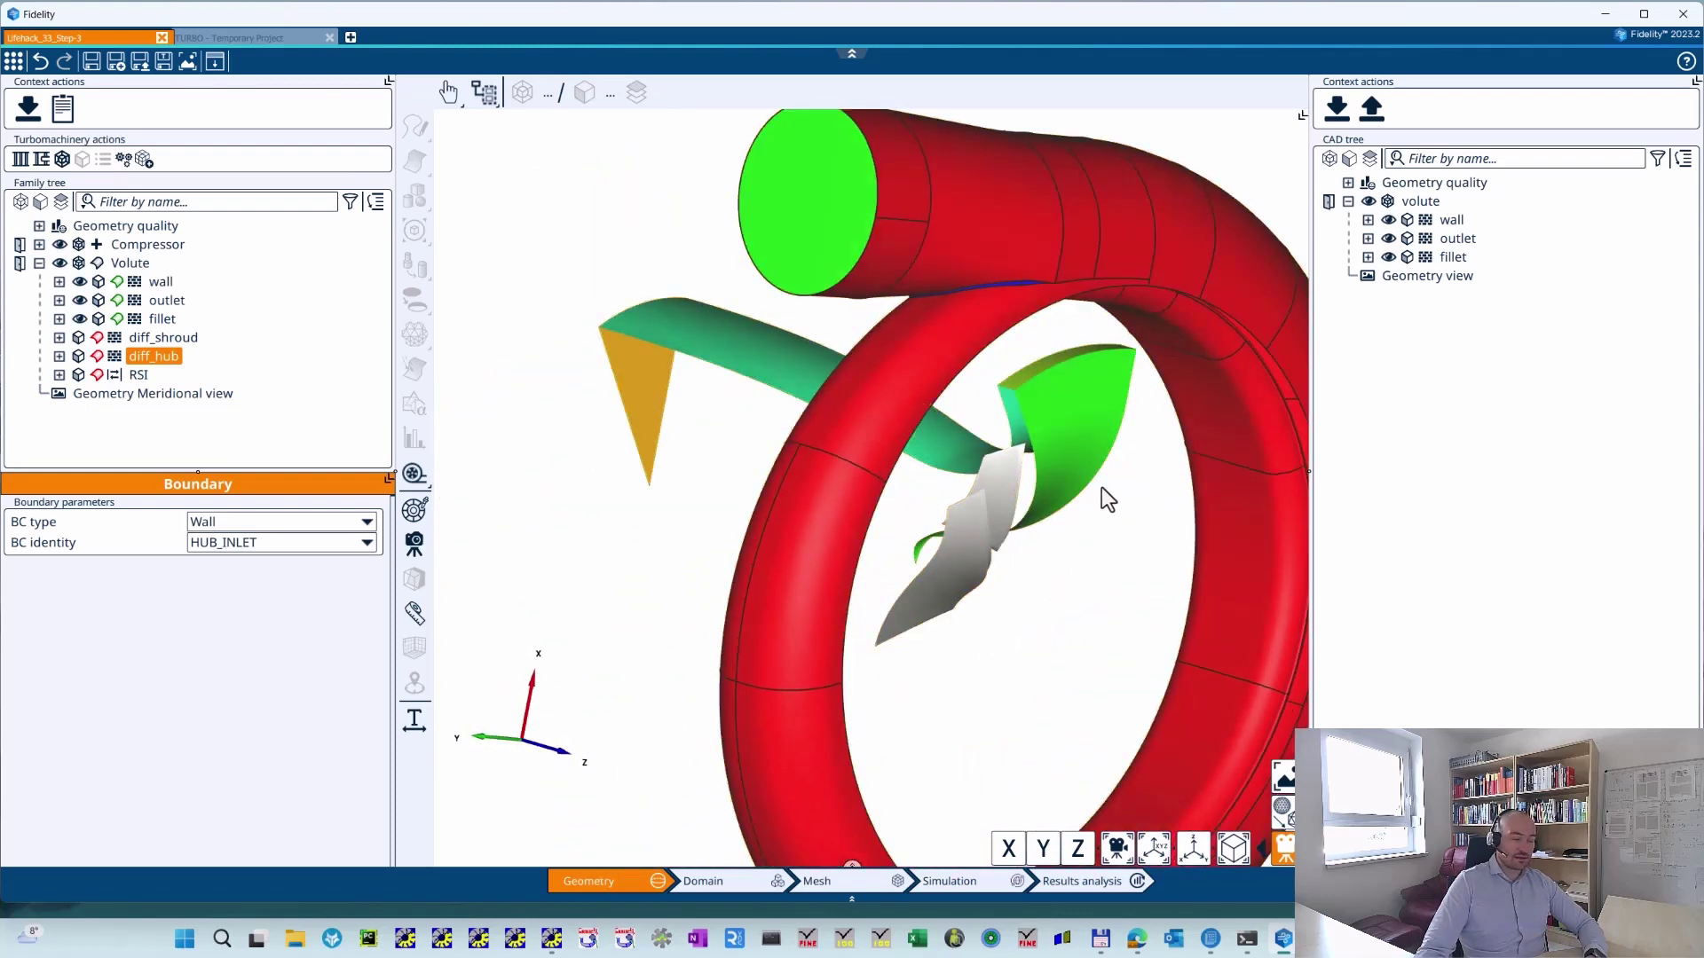
middle_drag(1078, 481, 1023, 434)
scroll(985, 476, up, 10)
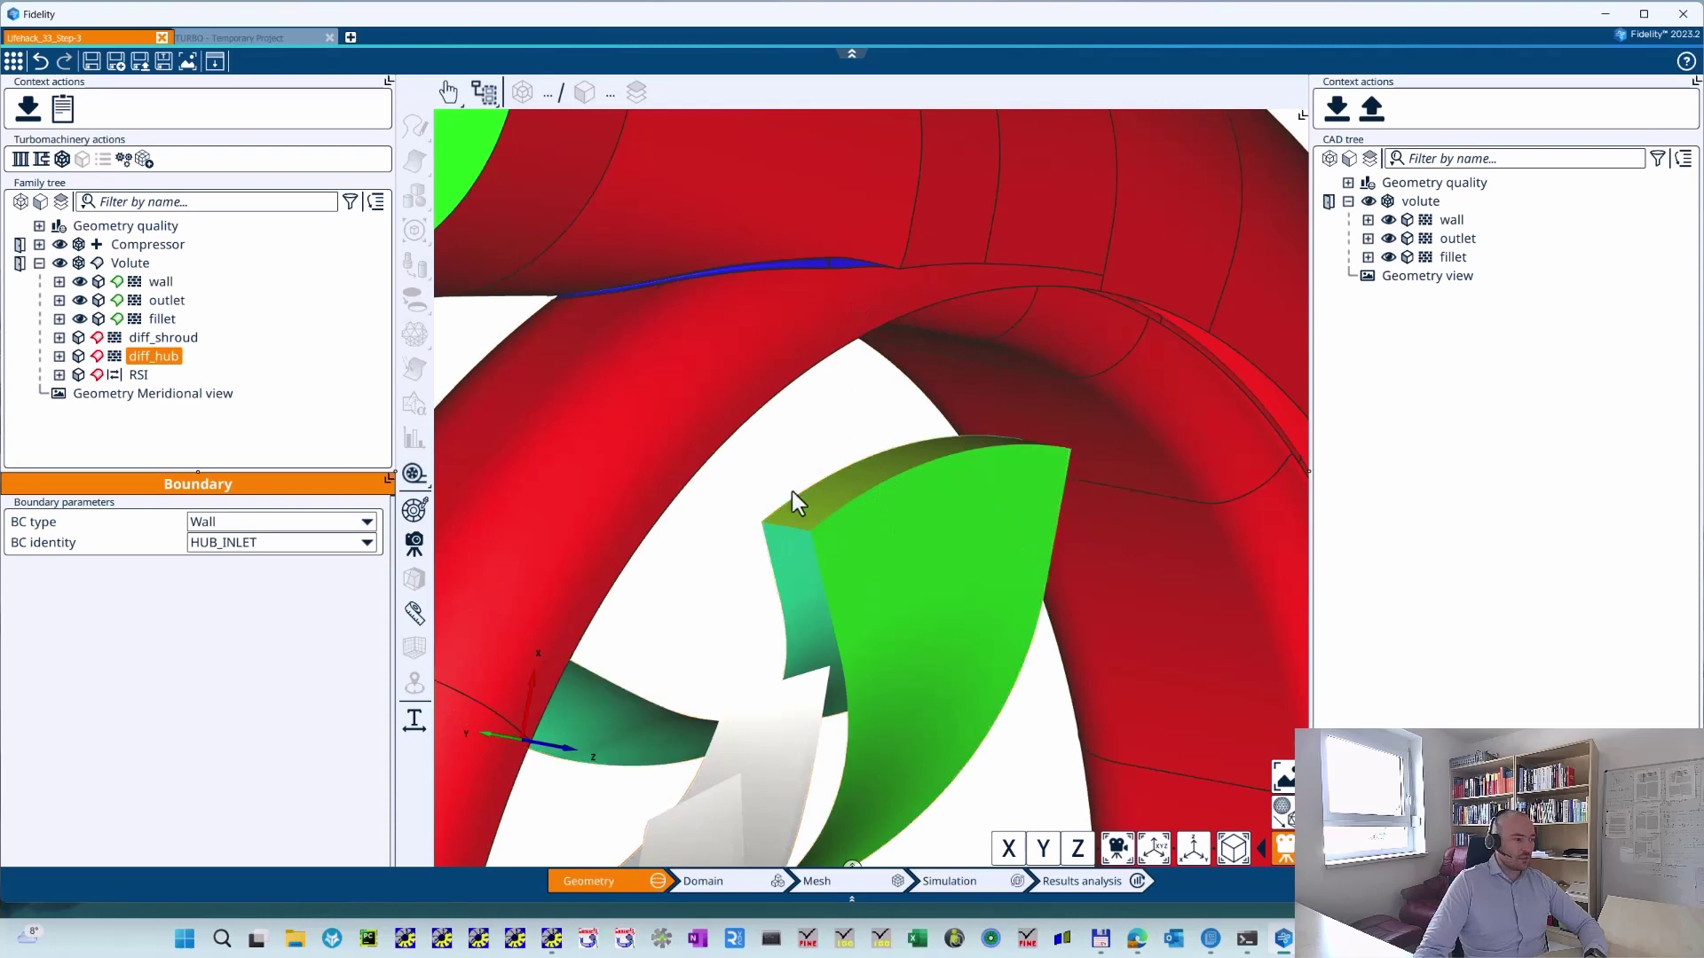
scroll(1050, 564, down, 6)
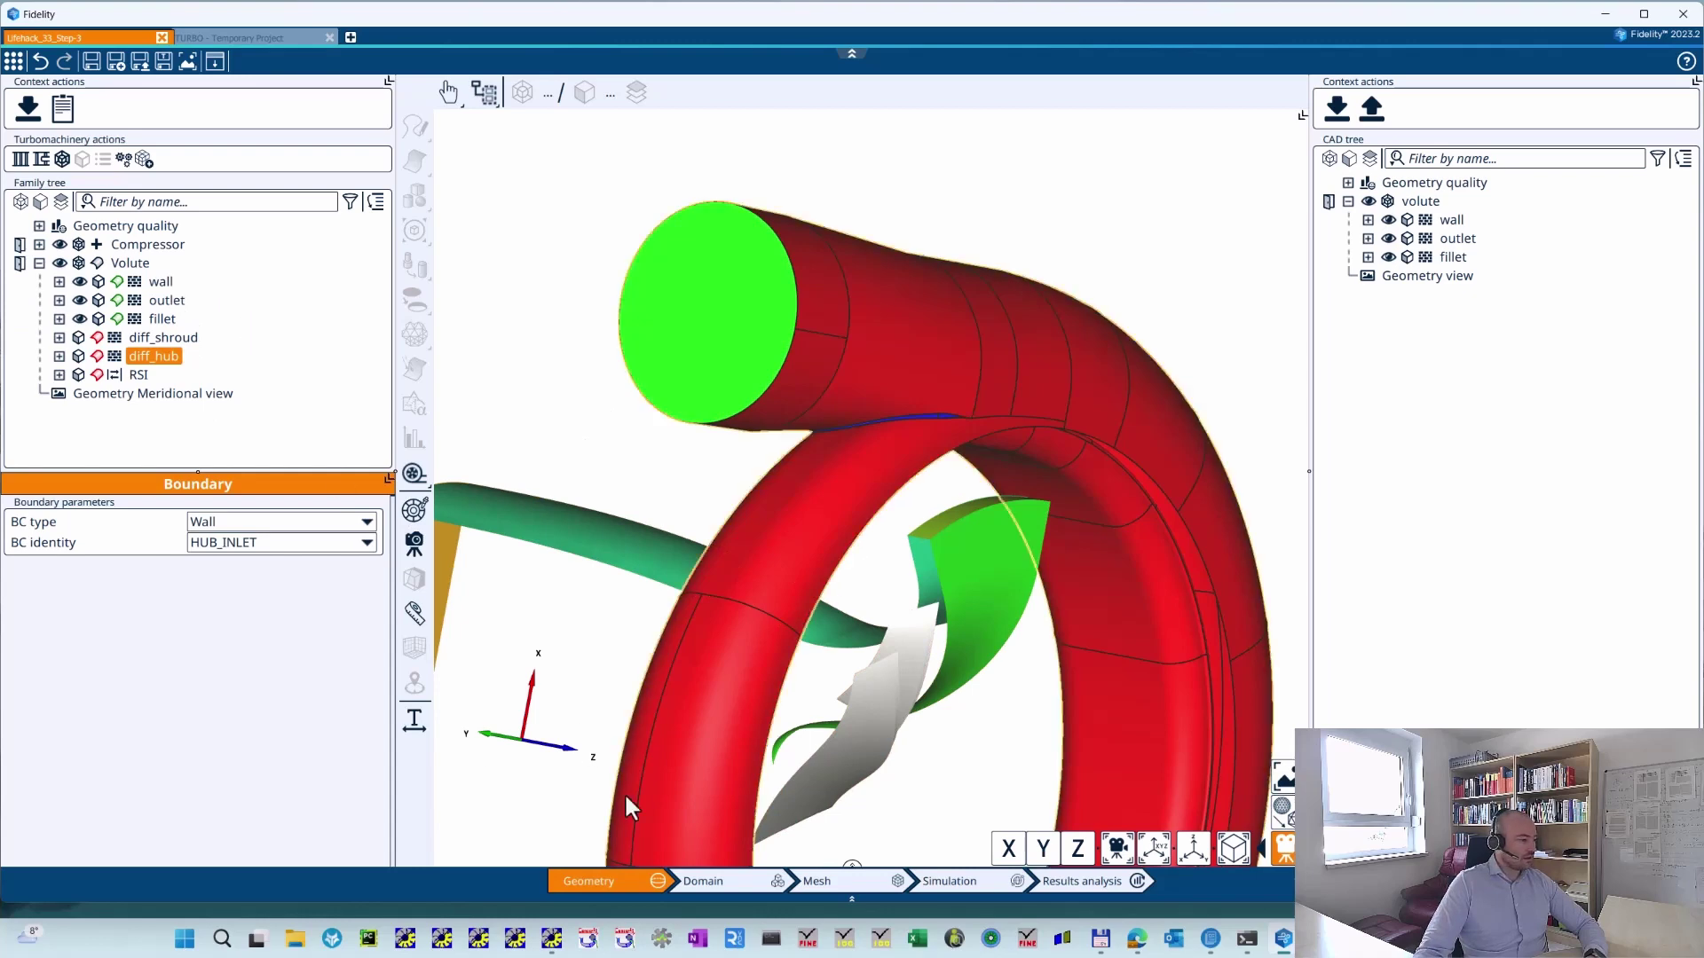
- Create a mesh setup for the Volute and open the Domain stage
click(705, 882)
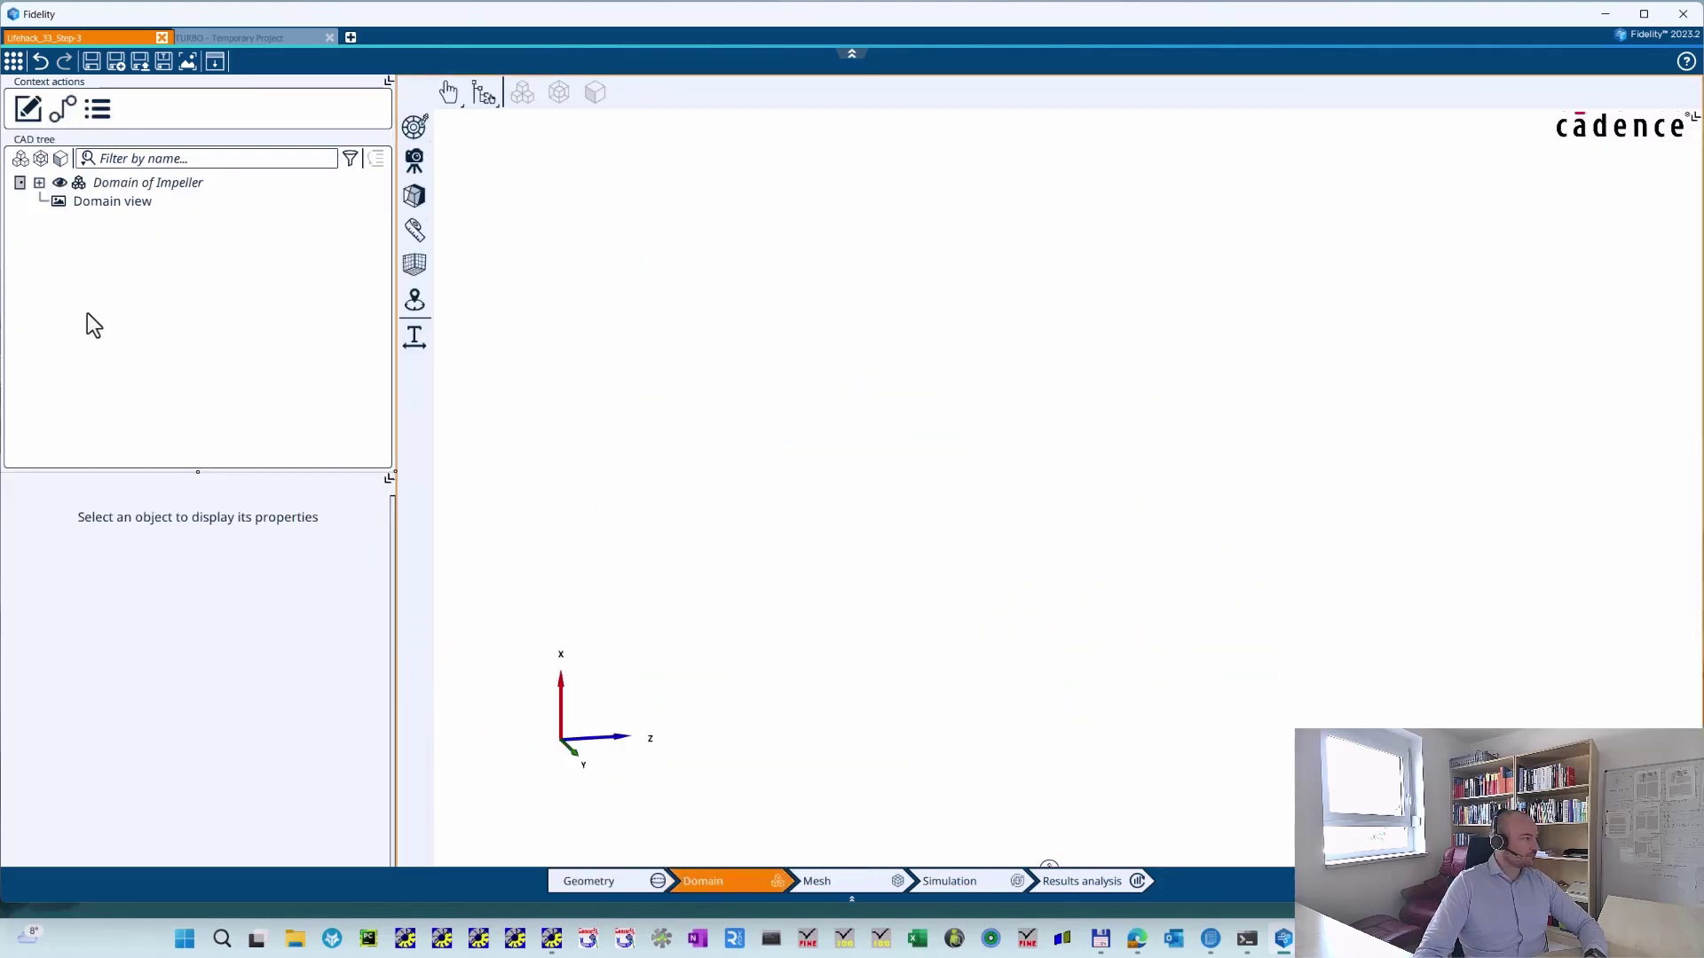
click(586, 881)
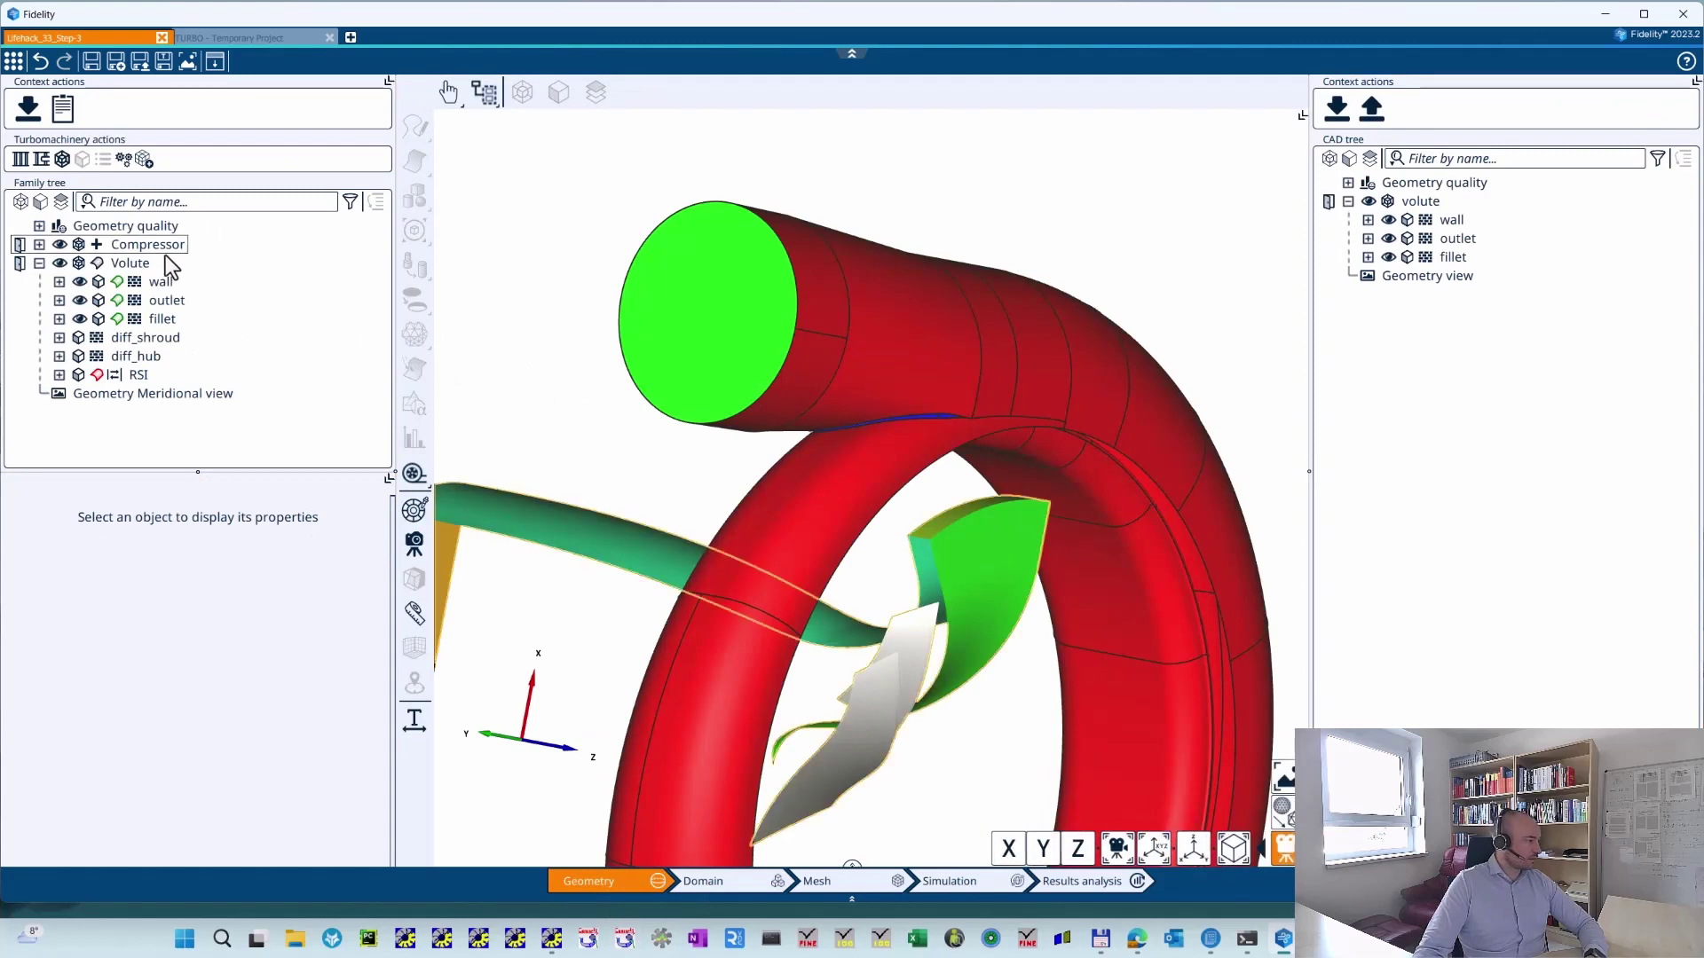
click(132, 263)
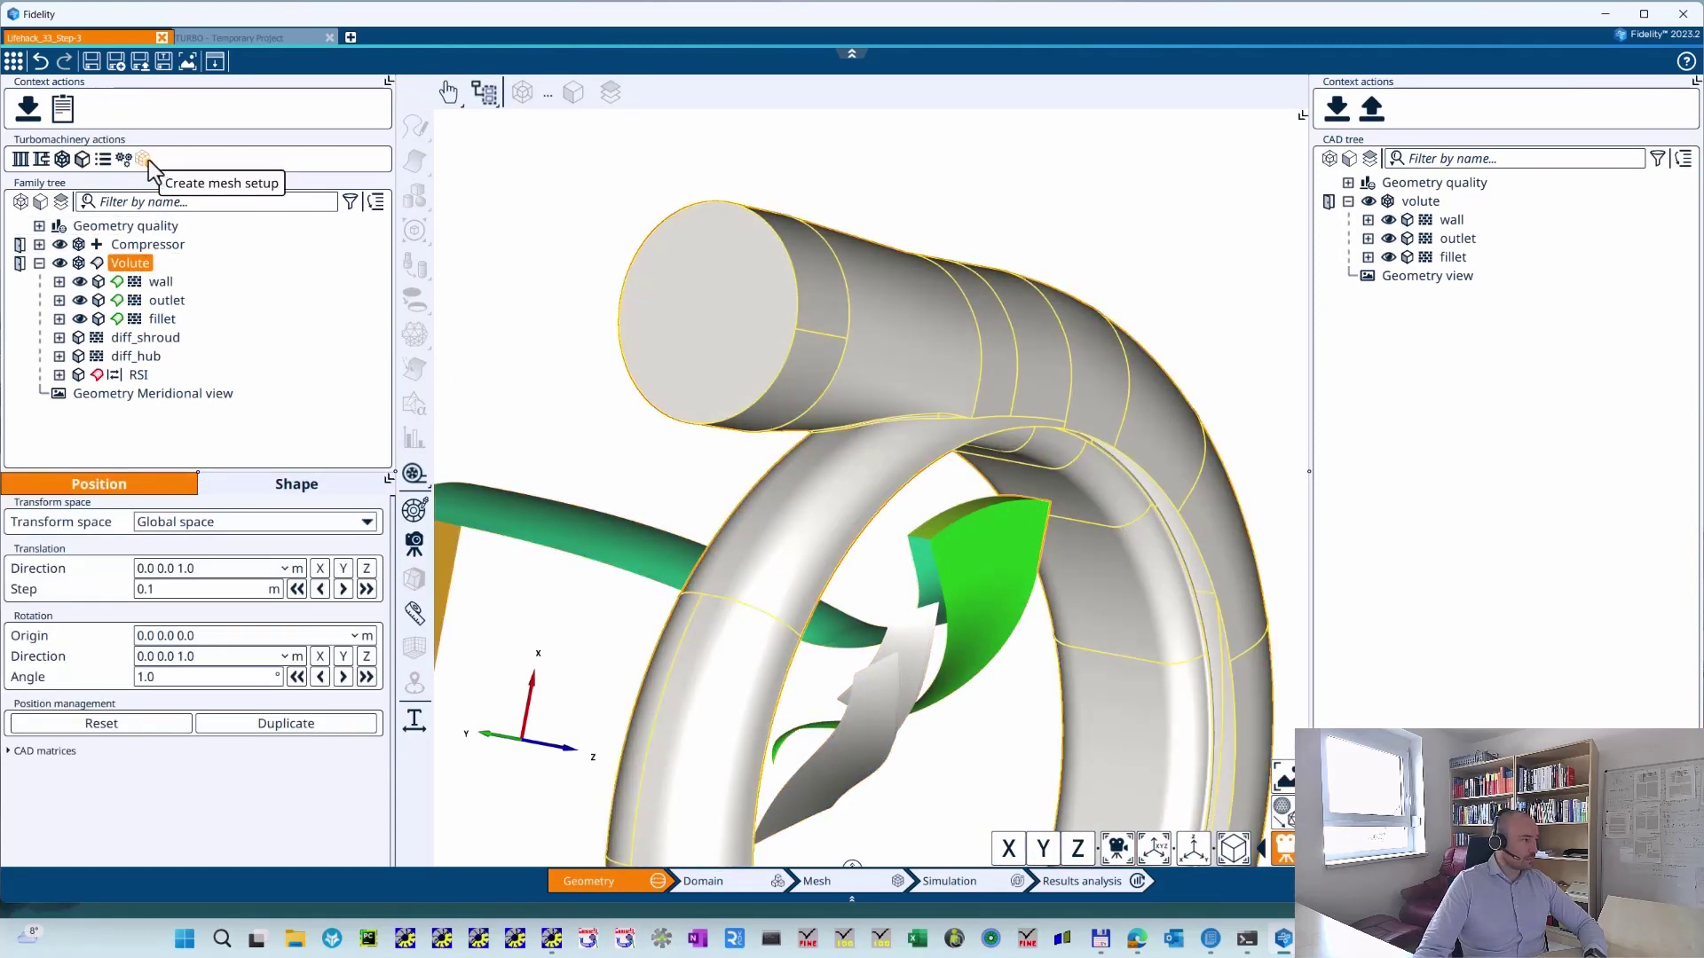
click(714, 897)
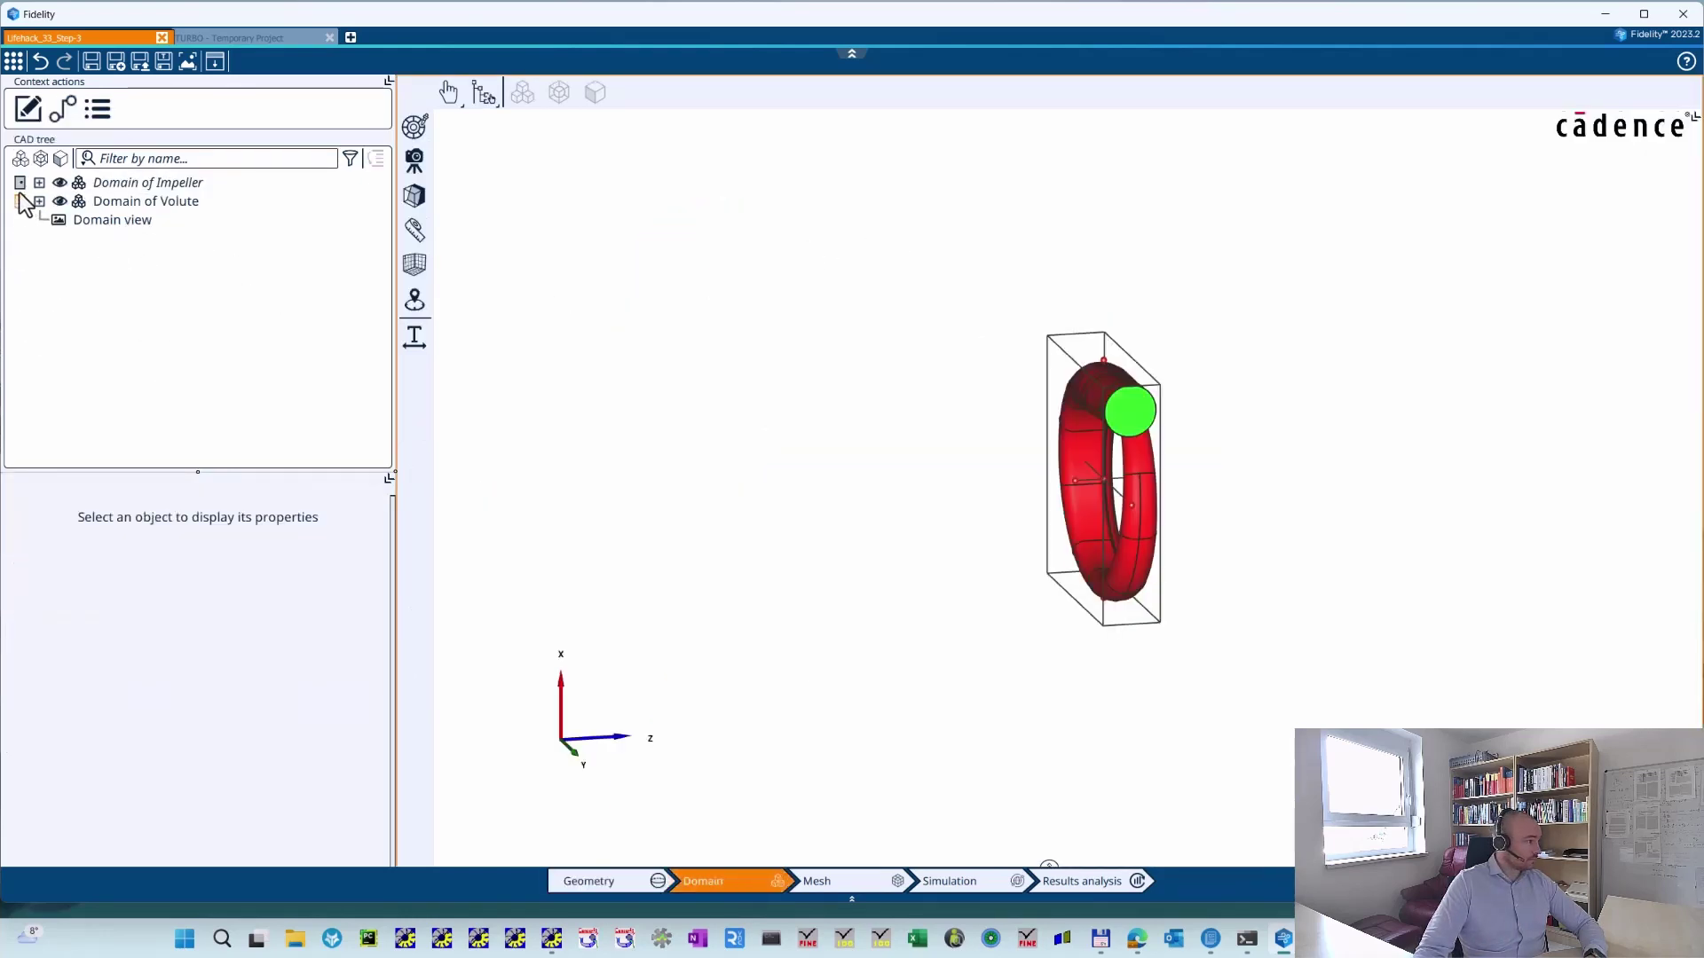
- Show the impeller domain together with the volute domain and inspect the gap between impeller outlet and volute inlet
middle_drag(751, 557, 1065, 497)
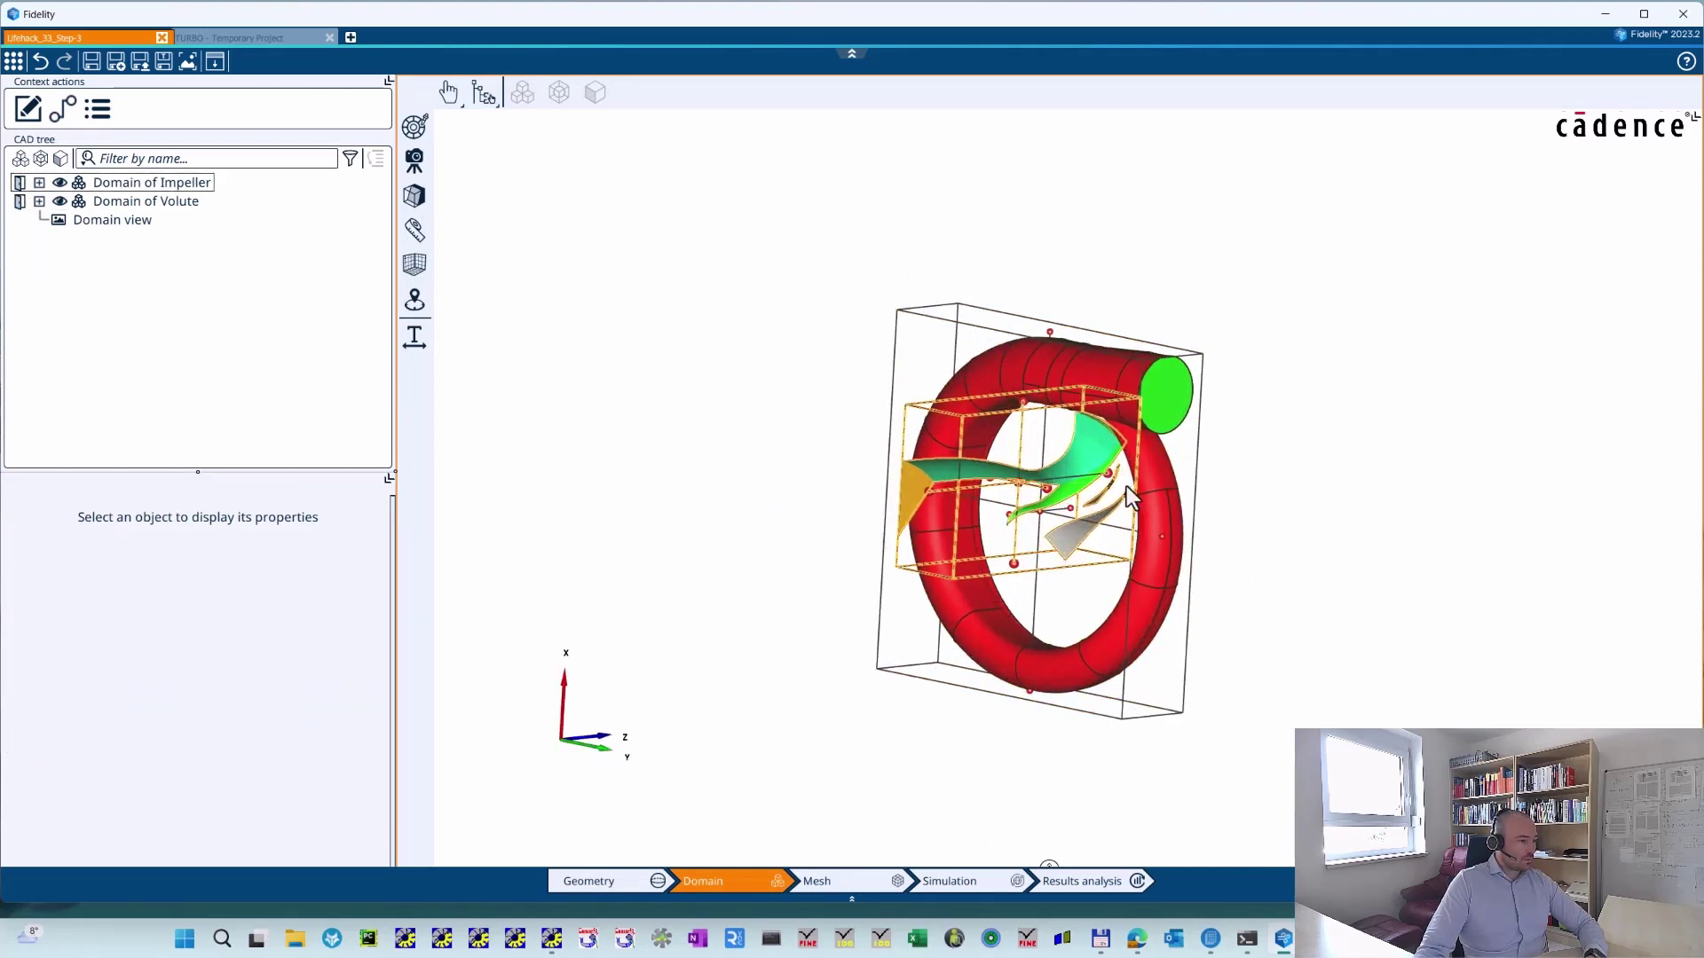
scroll(1171, 456, up, 5)
middle_drag(1264, 508, 1168, 539)
scroll(1165, 537, up, 3)
middle_drag(1153, 631, 1000, 418)
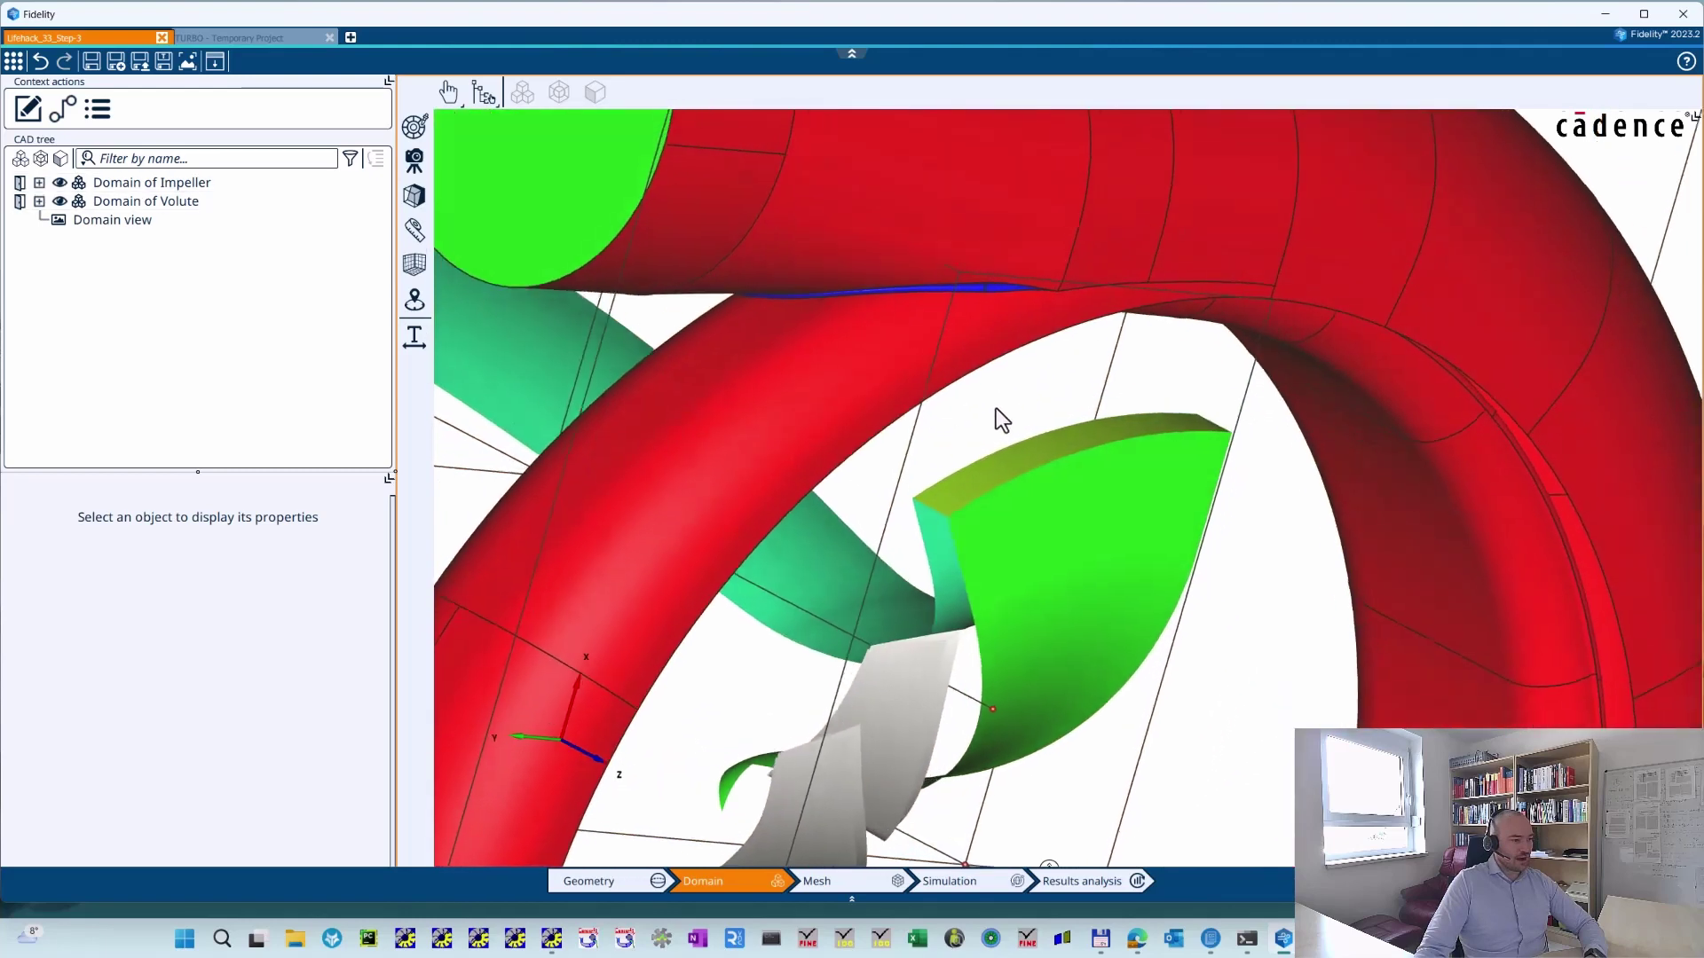
scroll(985, 424, up, 2)
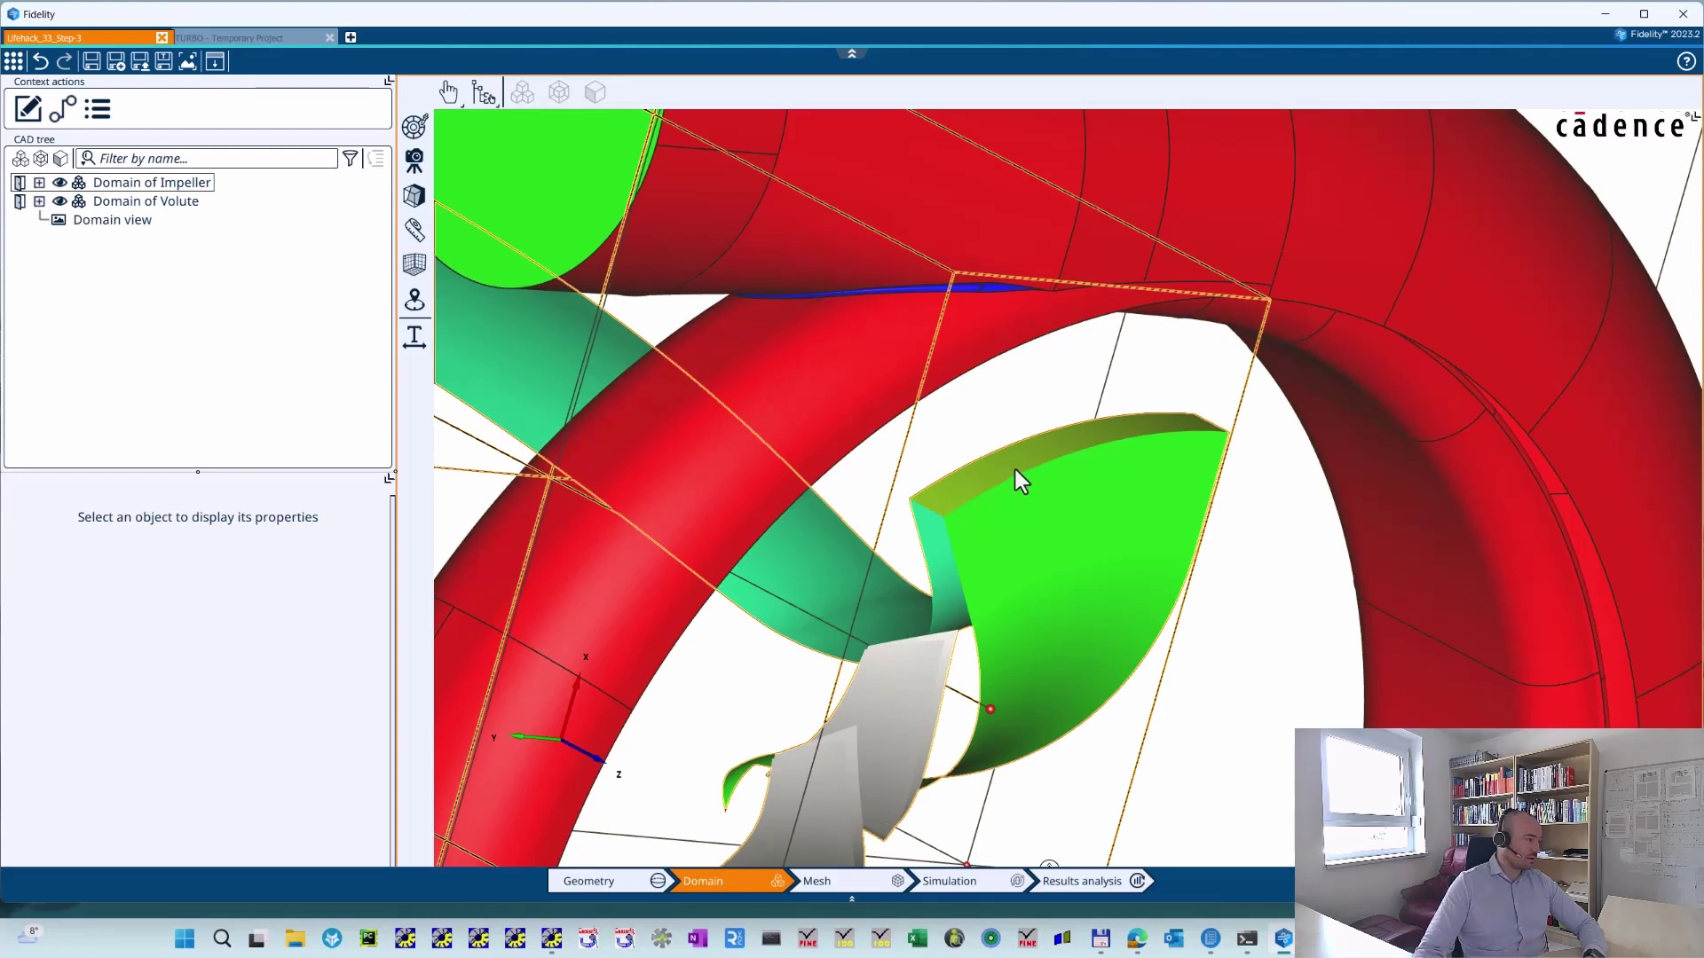
- Expand the impeller and volute domains down to their boundaries and open the definition of mesh connections
click(39, 202)
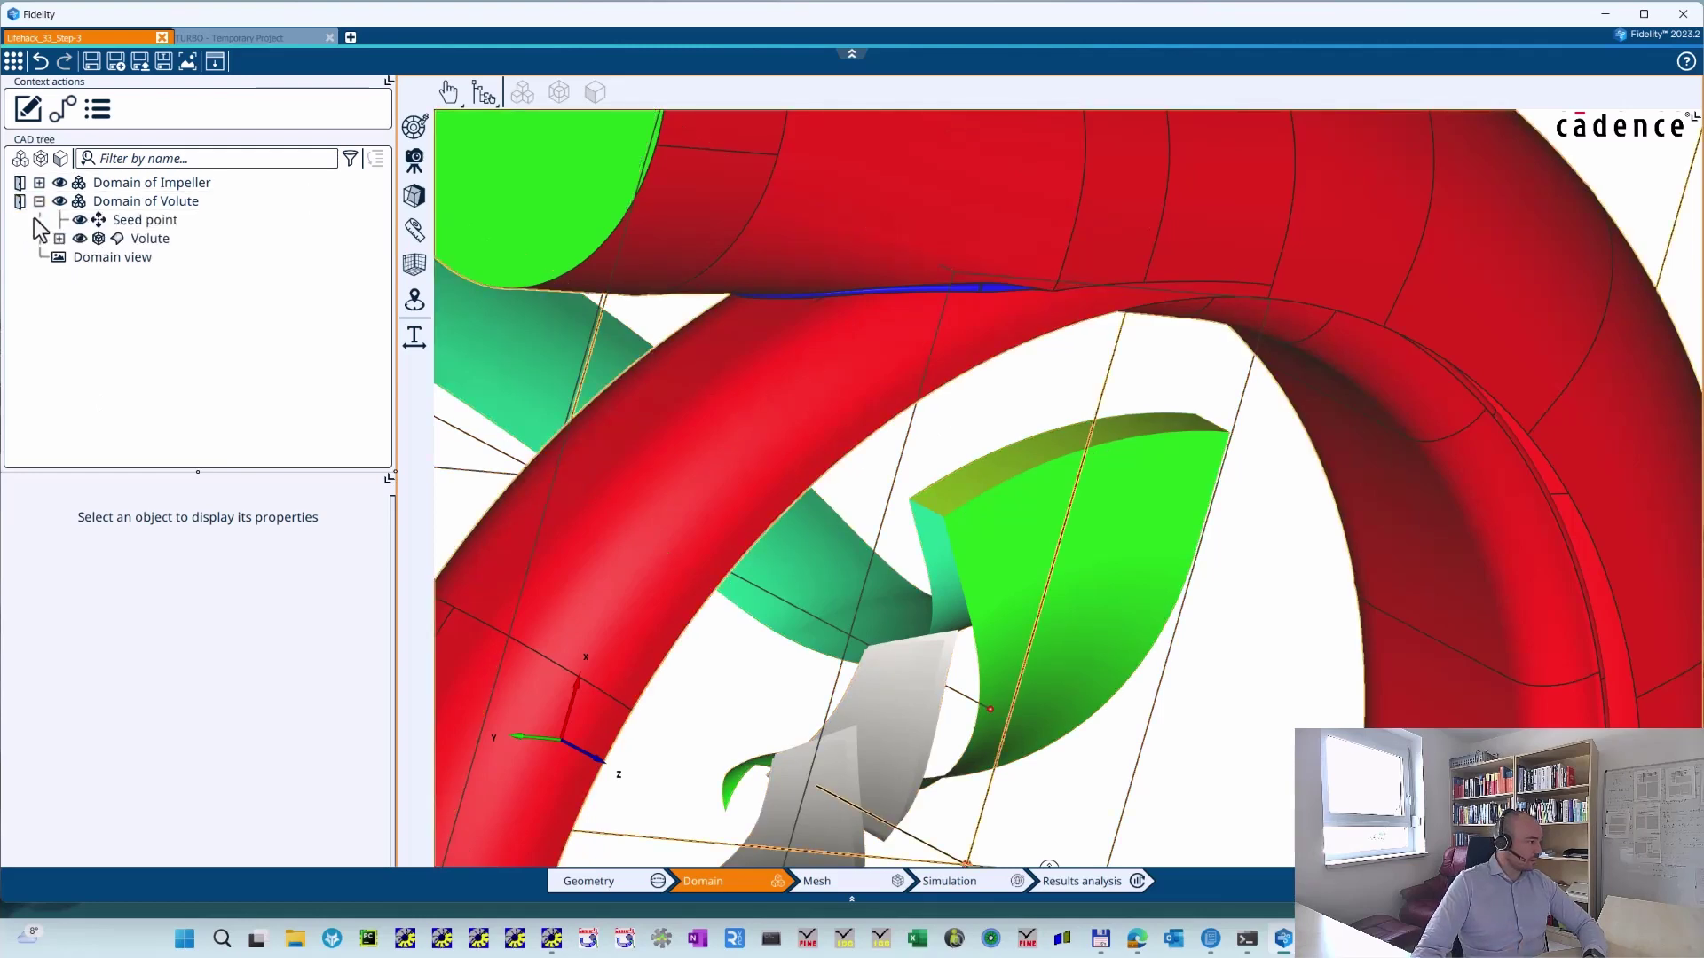
click(59, 239)
click(39, 182)
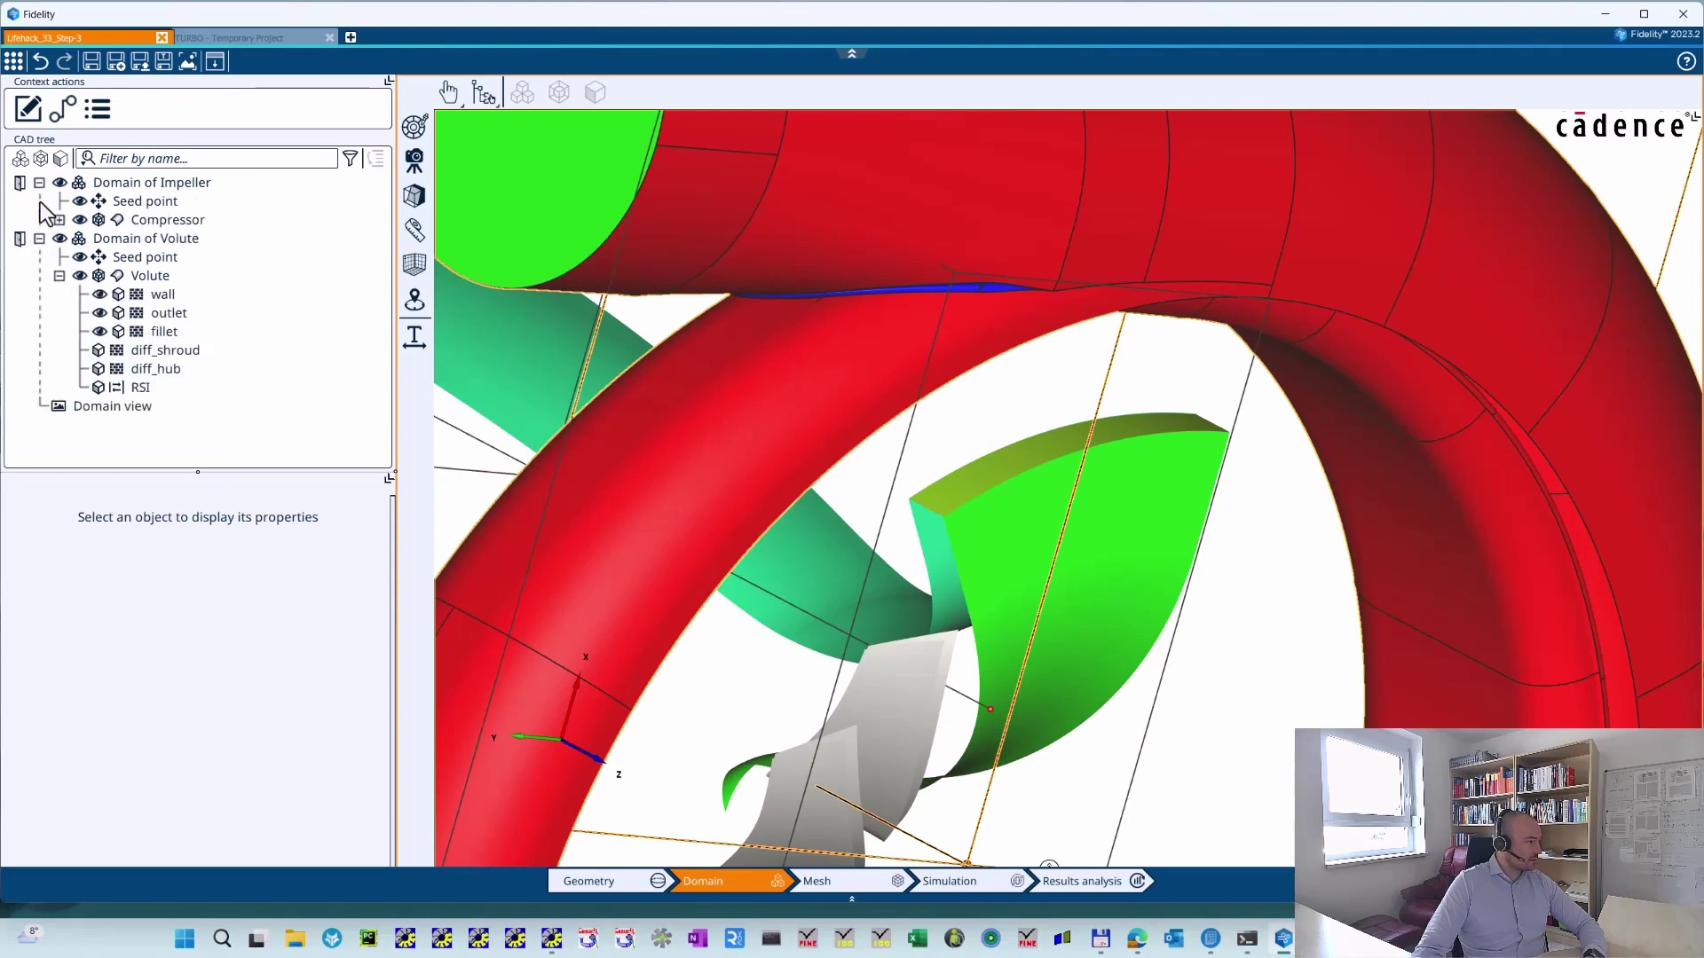
click(59, 220)
click(60, 159)
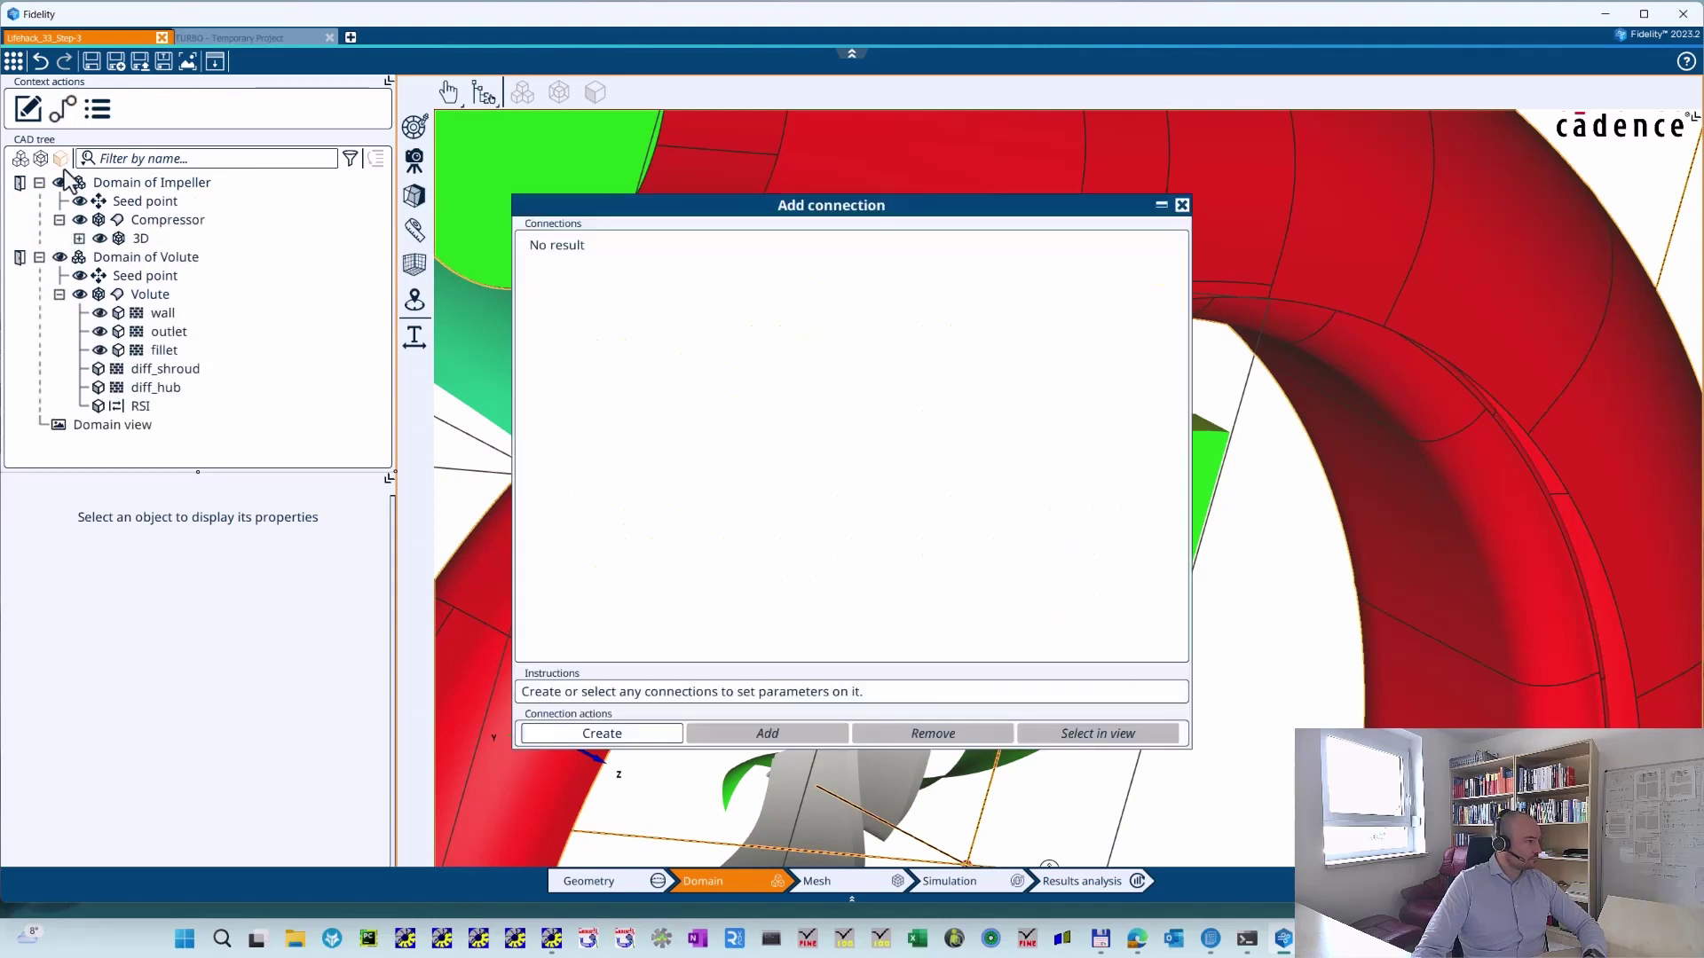
click(79, 239)
click(99, 257)
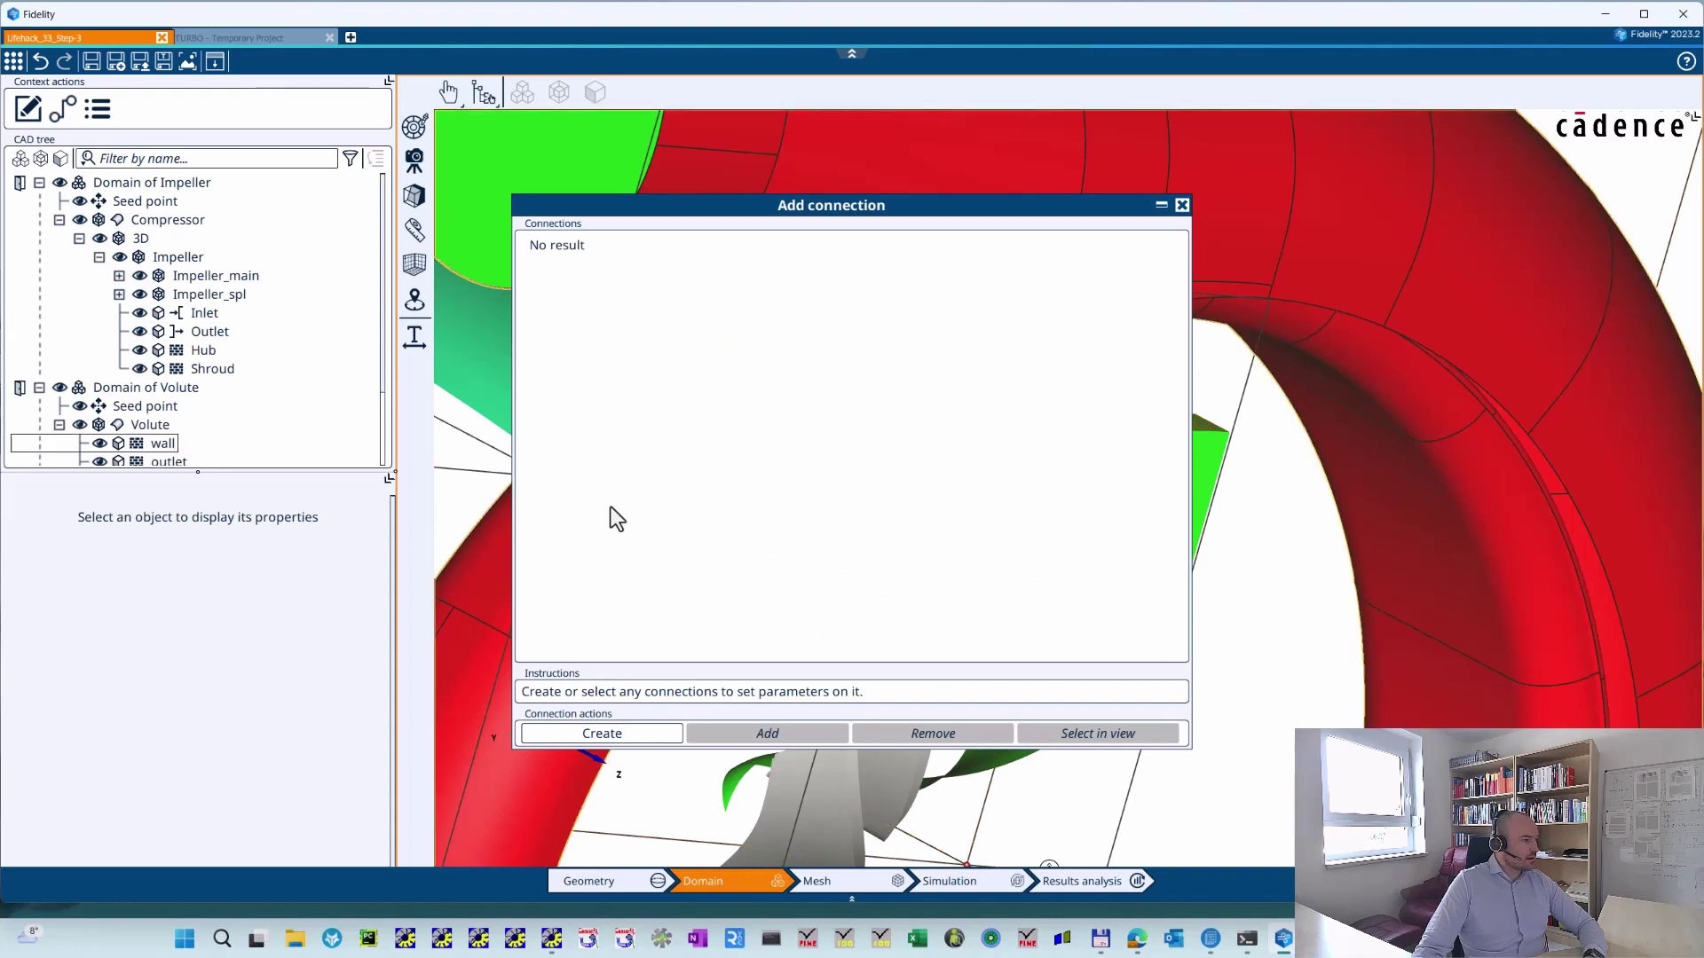
- Create a new mesh connection and rename it ROTOR-STATOR
click(594, 735)
double_click(657, 246)
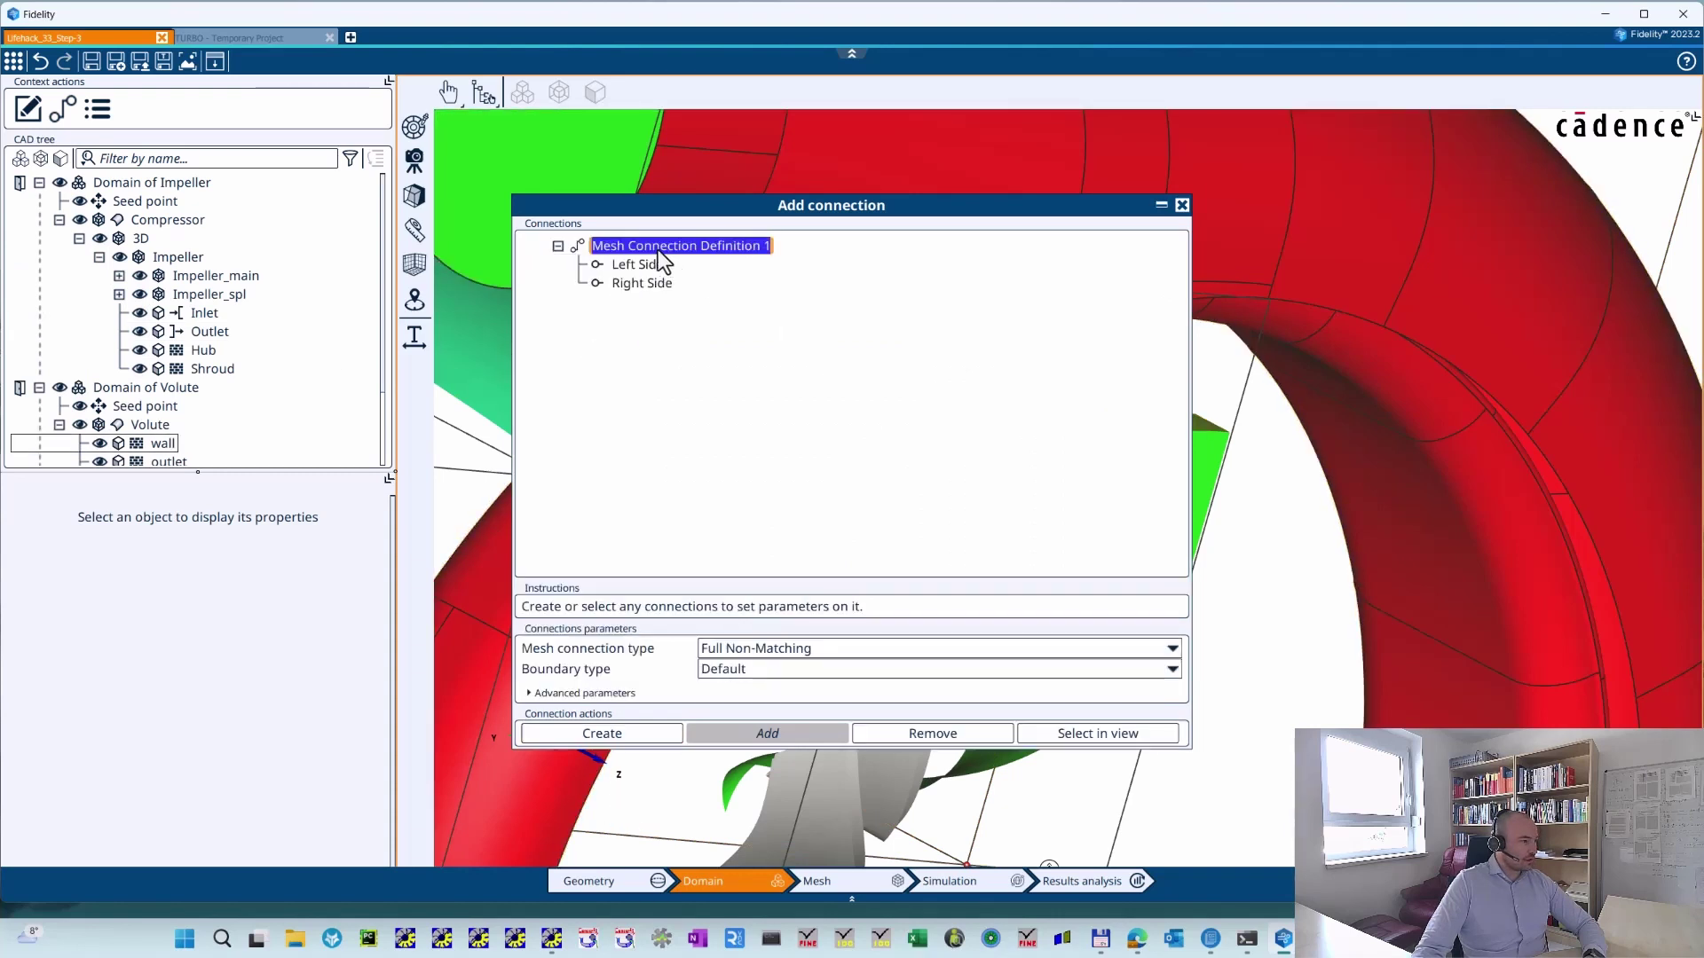
key(Caps_Lock)
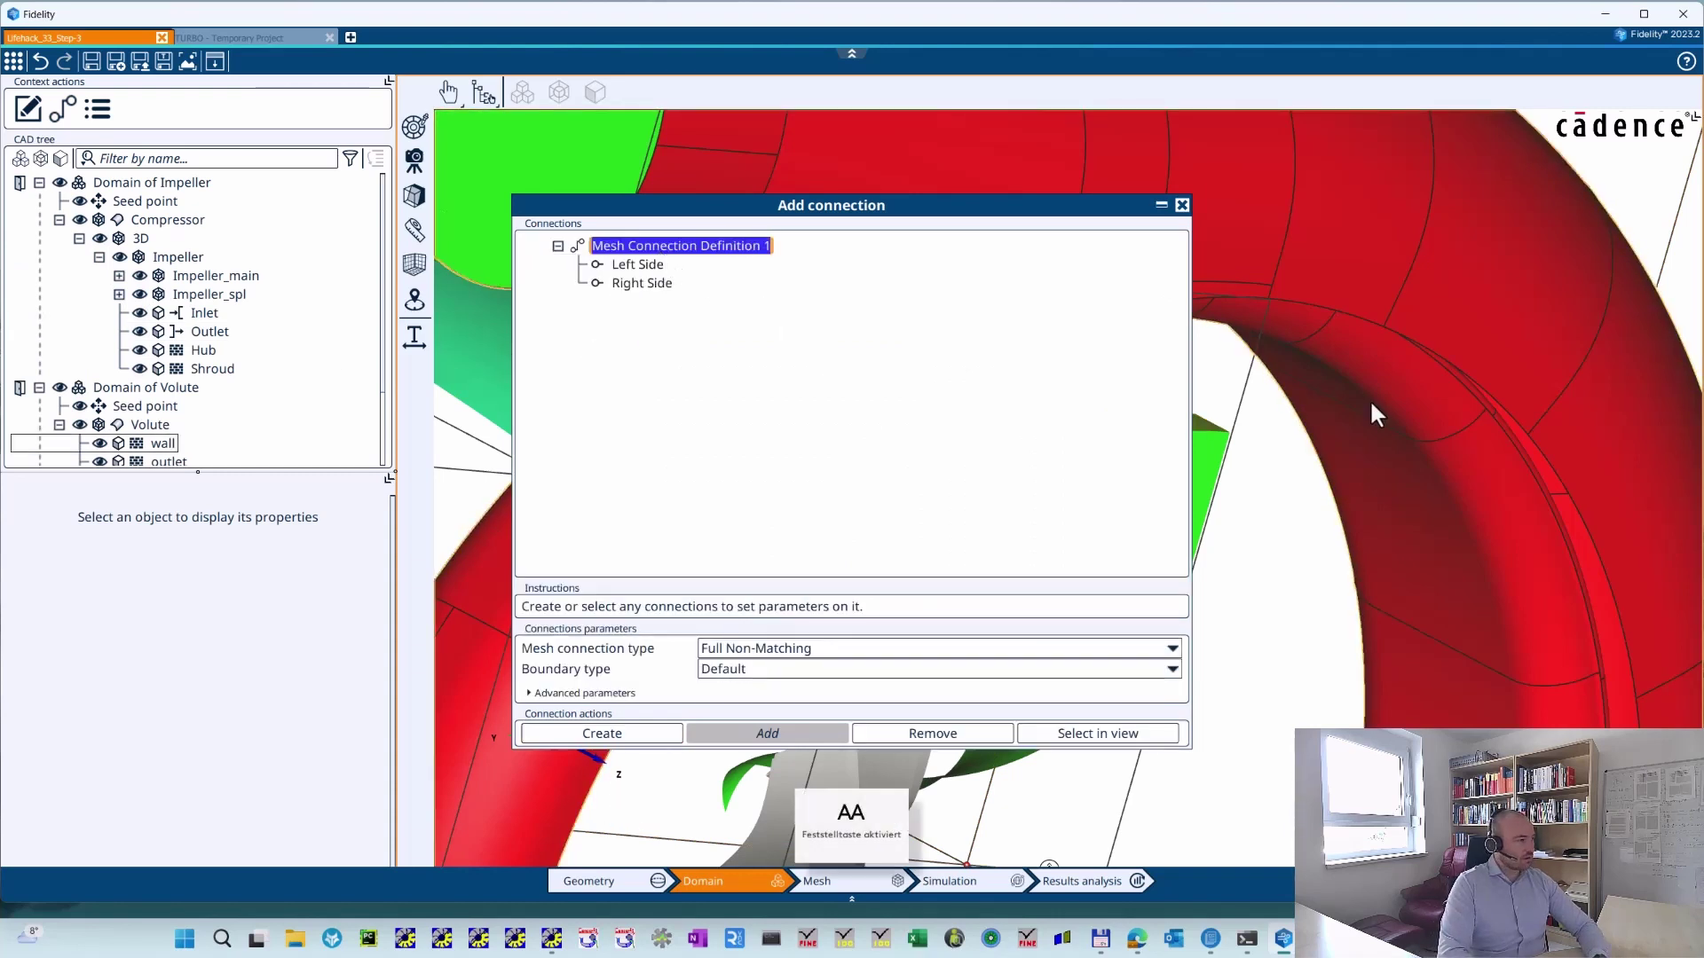
text(ROTOR-STATOR)
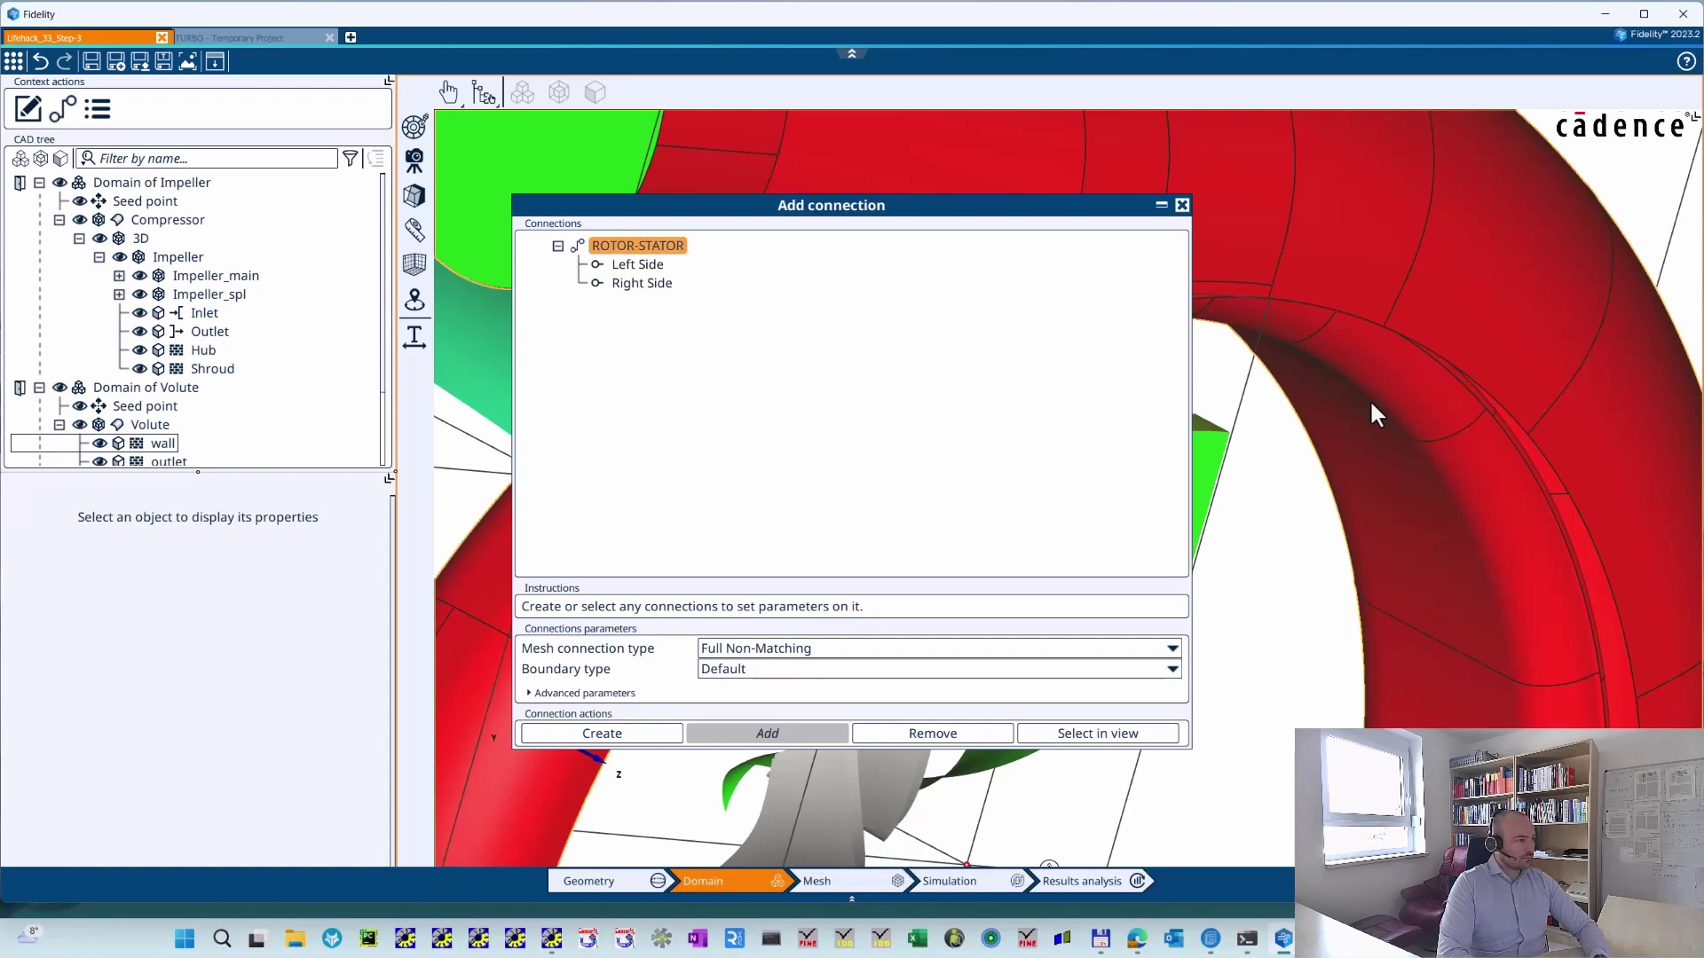
key(Caps_Lock)
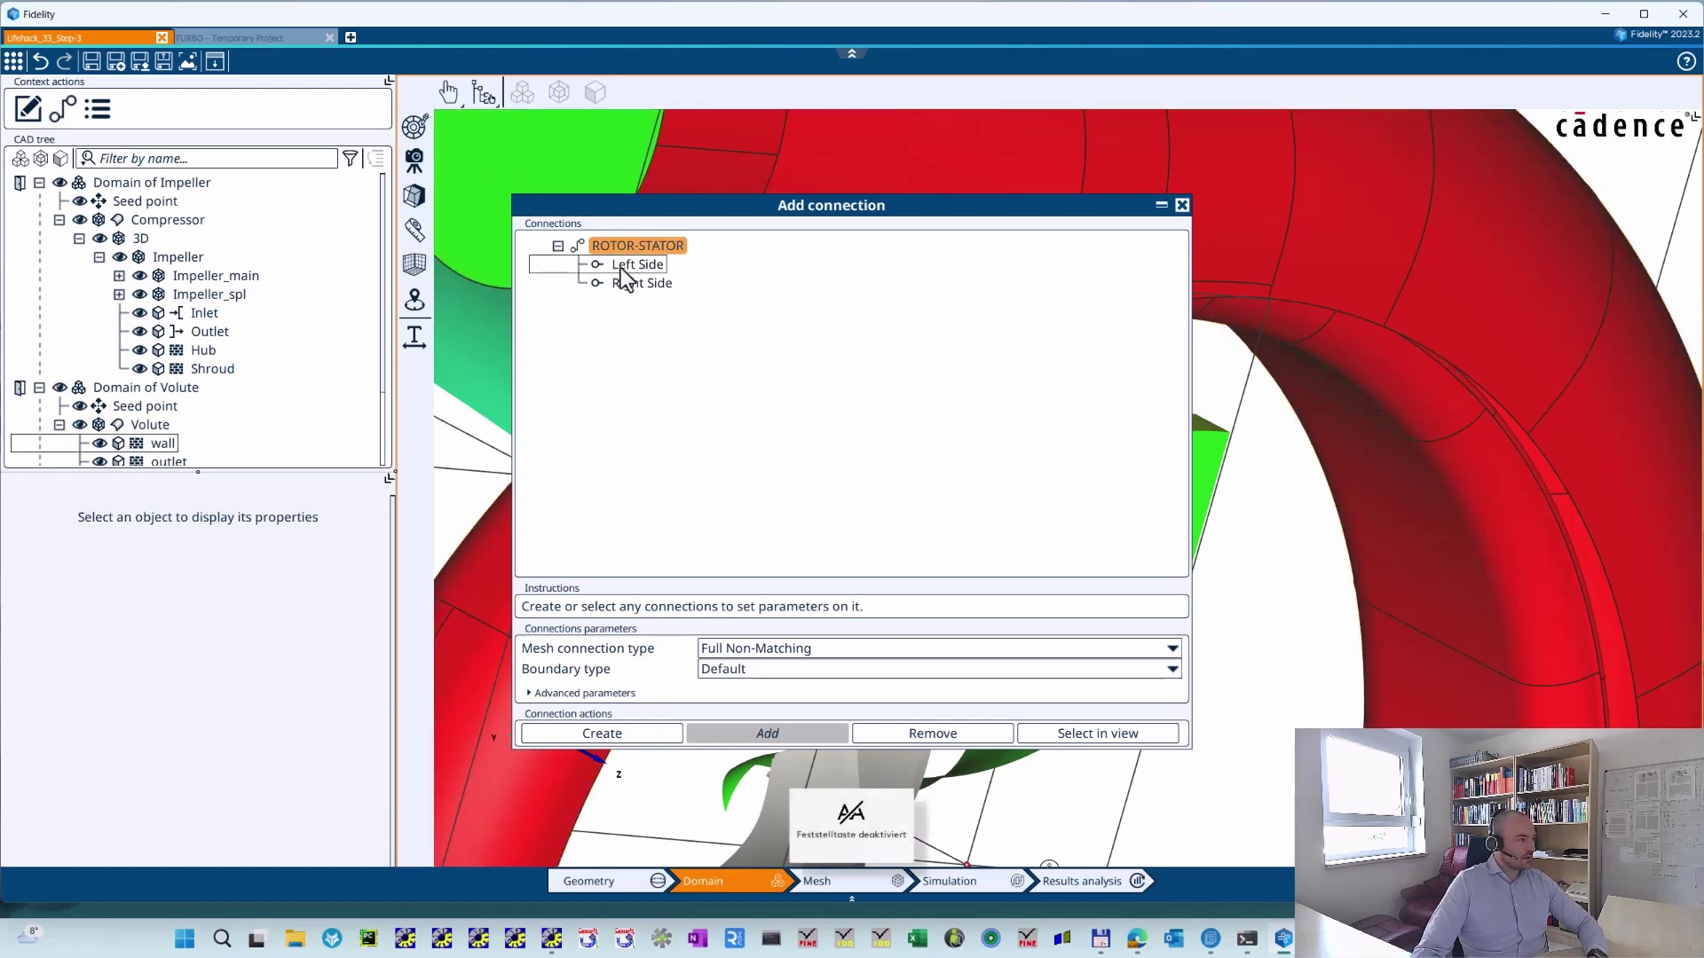
- Set the impeller Outlet's boundary type to Rotor-Stator and add it to the Left Side of the ROTOR-STATOR connection
click(621, 264)
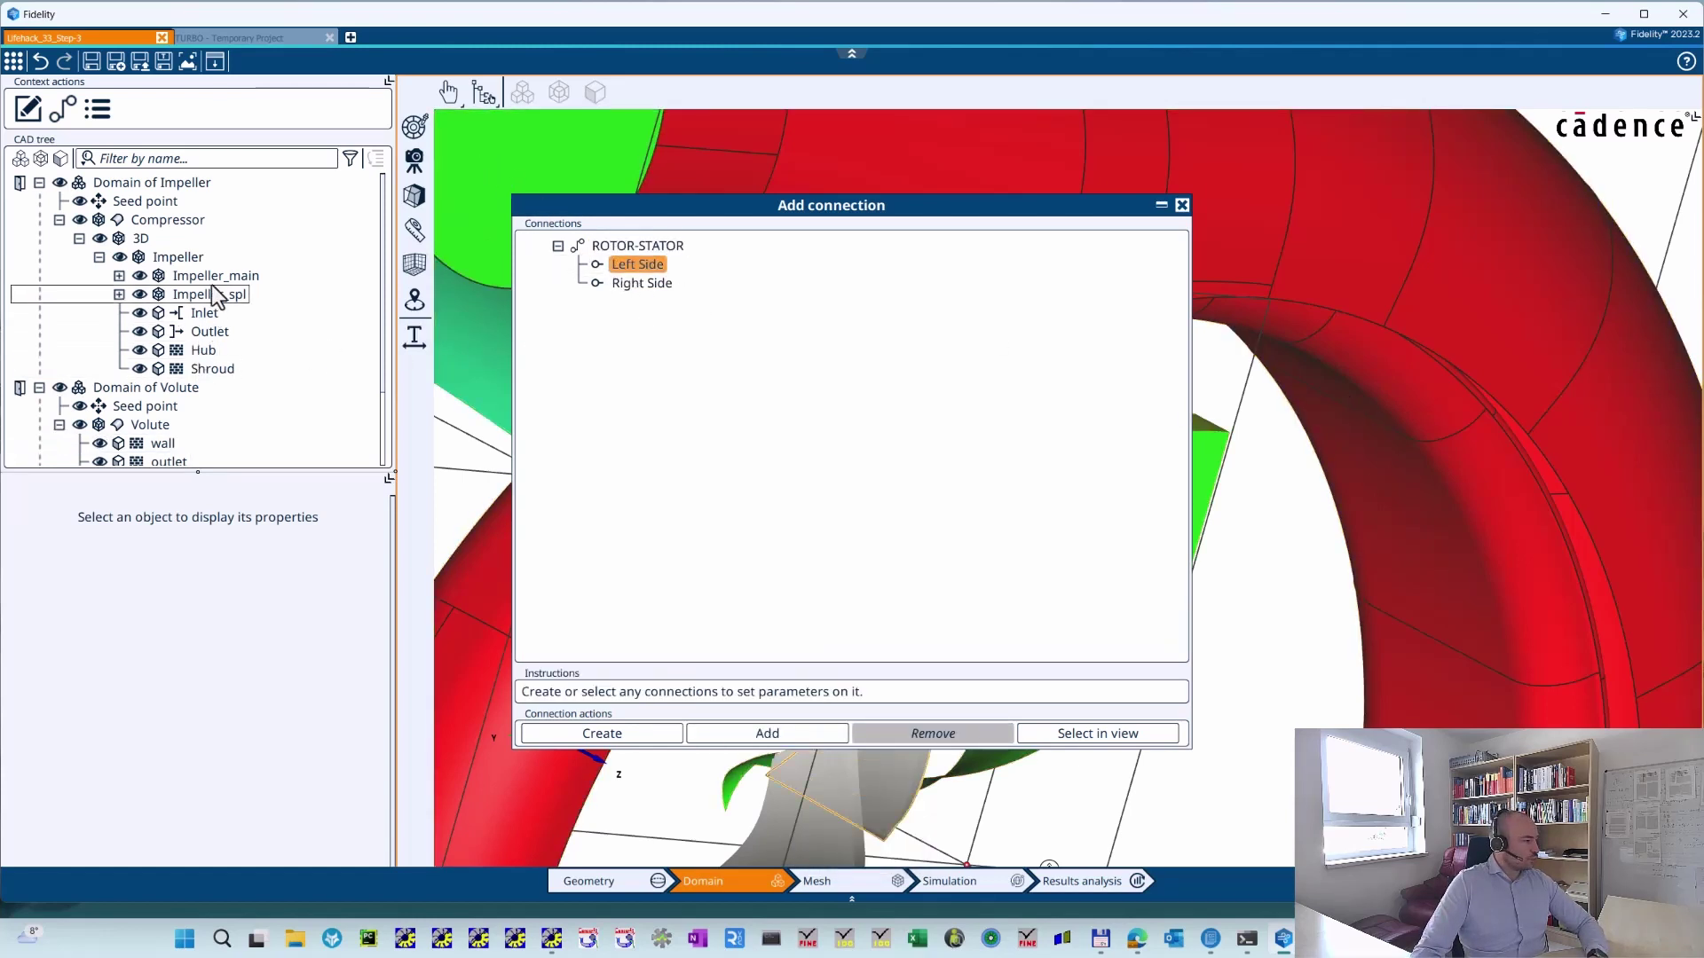
click(211, 332)
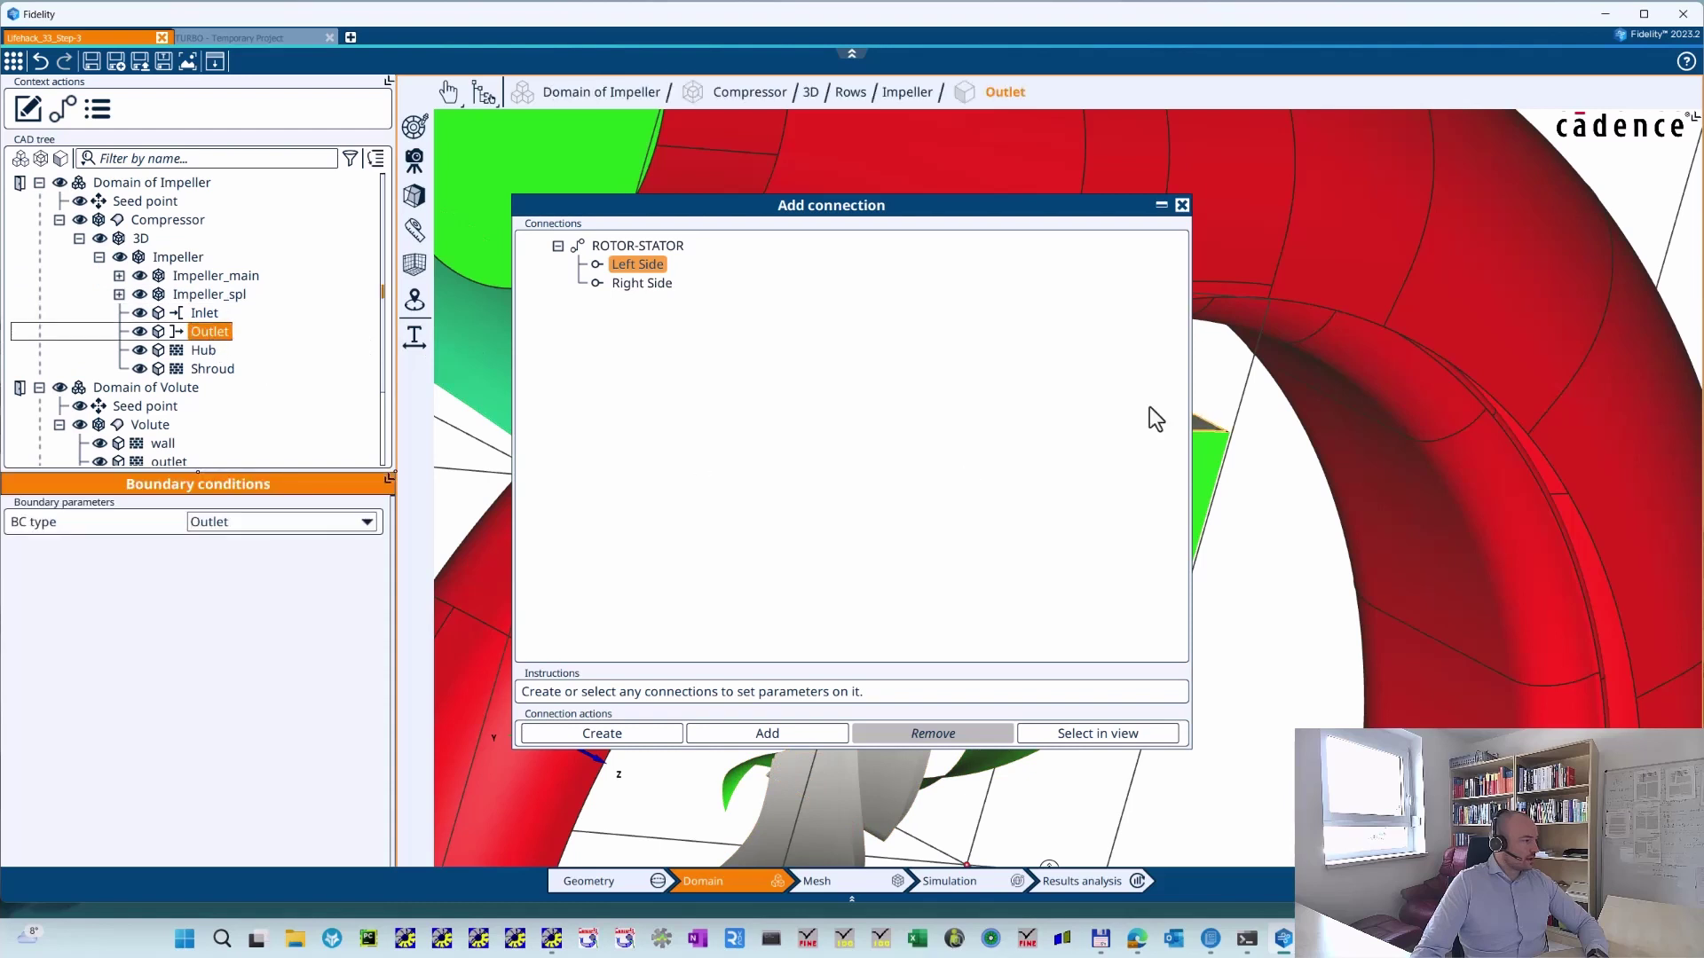
click(237, 529)
click(229, 637)
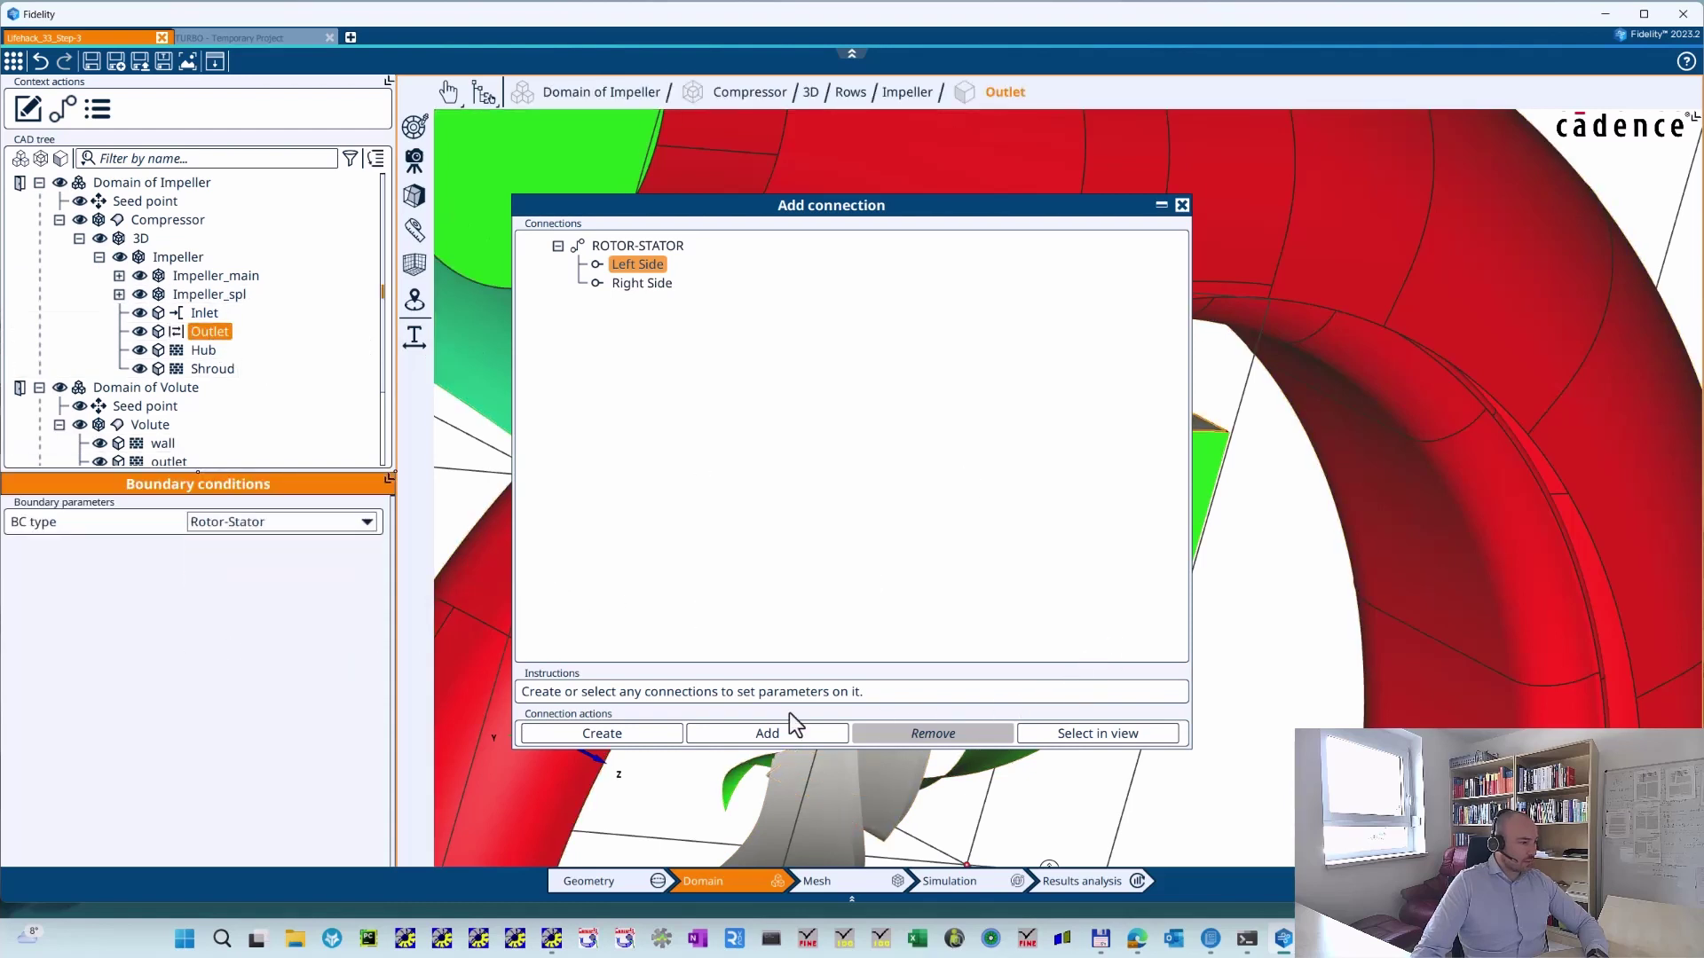
click(763, 734)
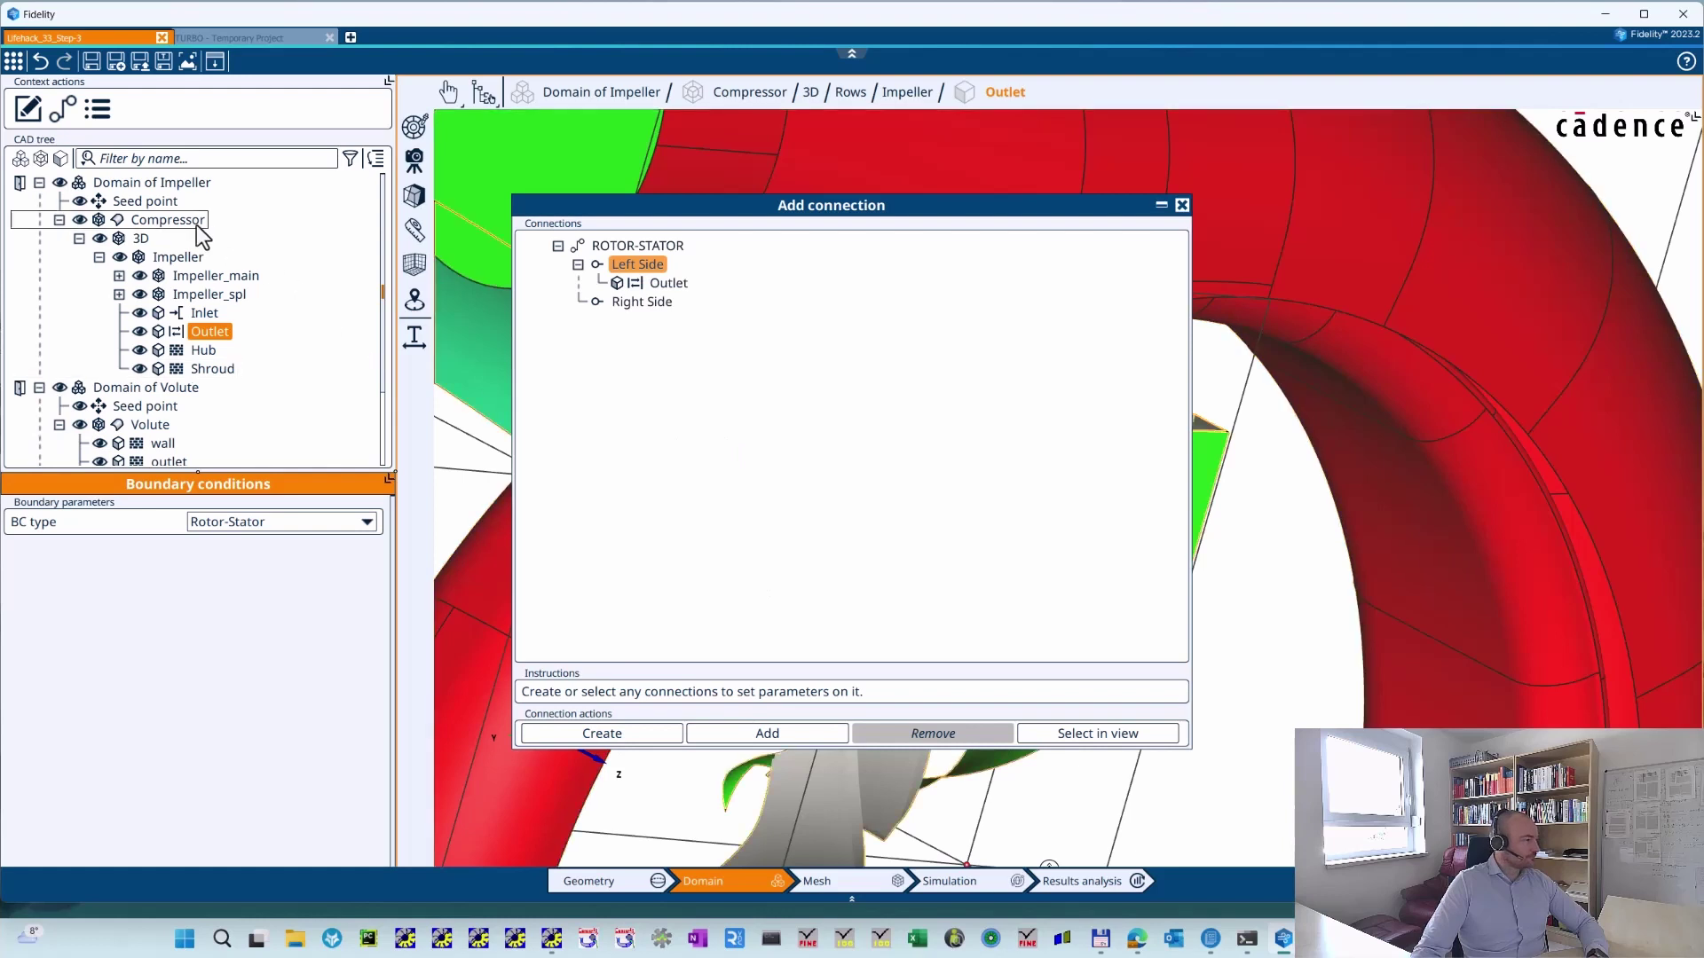
- Add the Volute's RSI boundary to the Right Side of the ROTOR-STATOR connection
scroll(202, 235, down, 2)
click(140, 439)
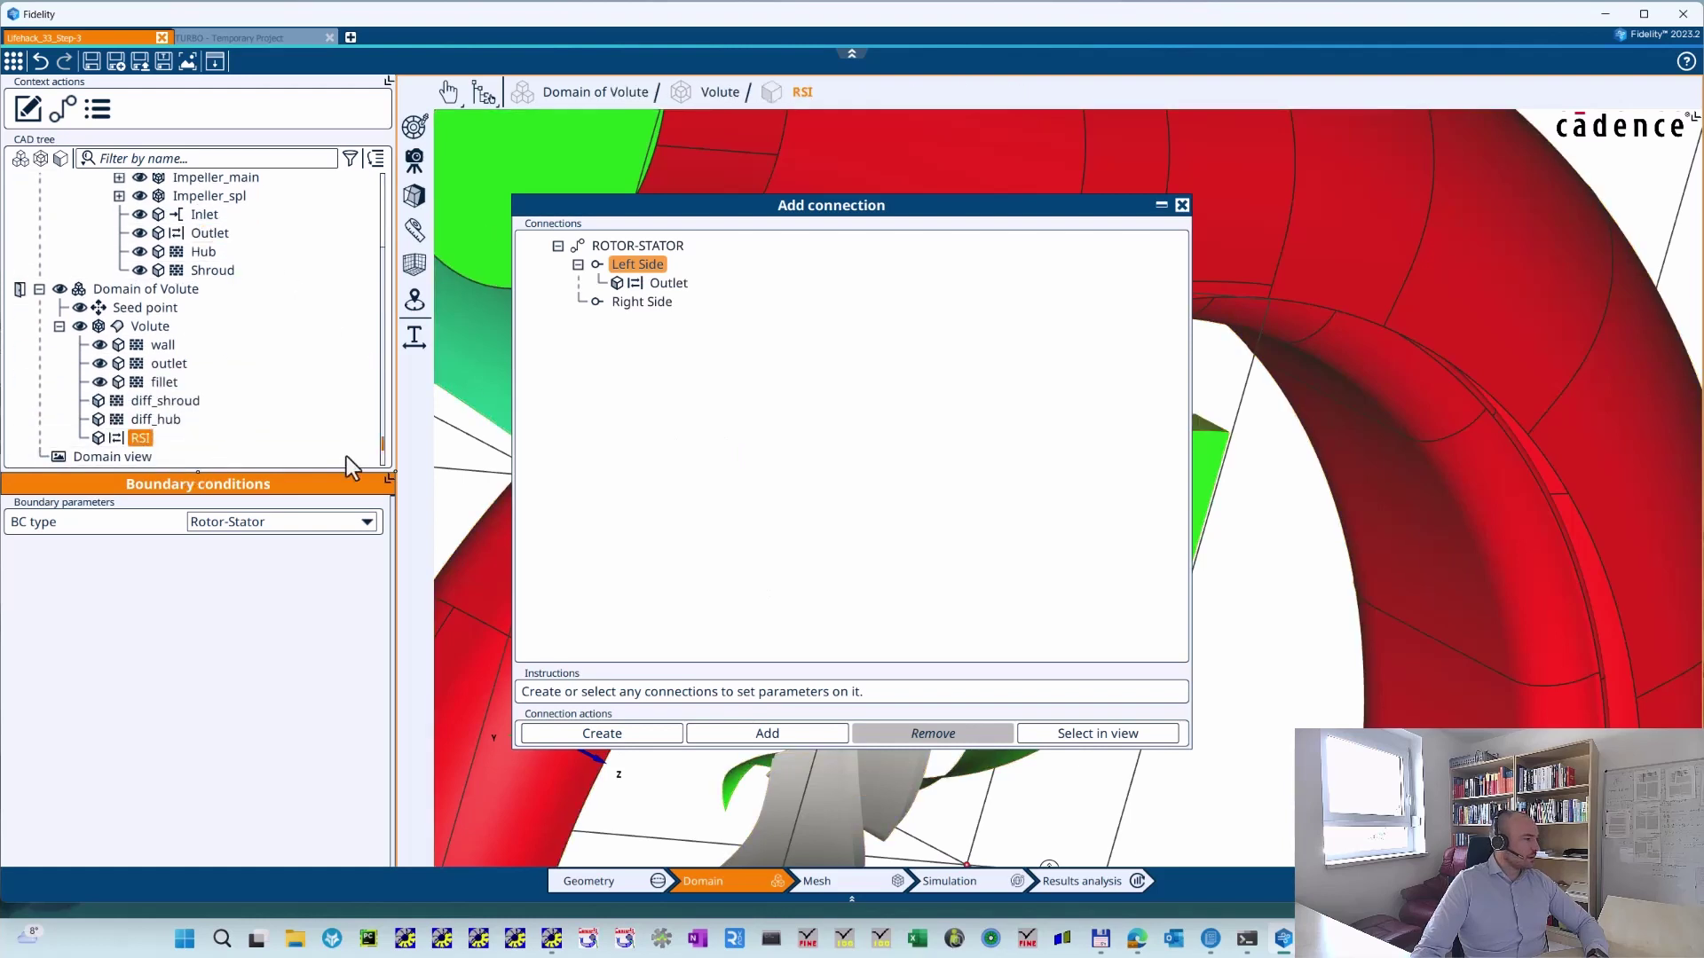
click(636, 304)
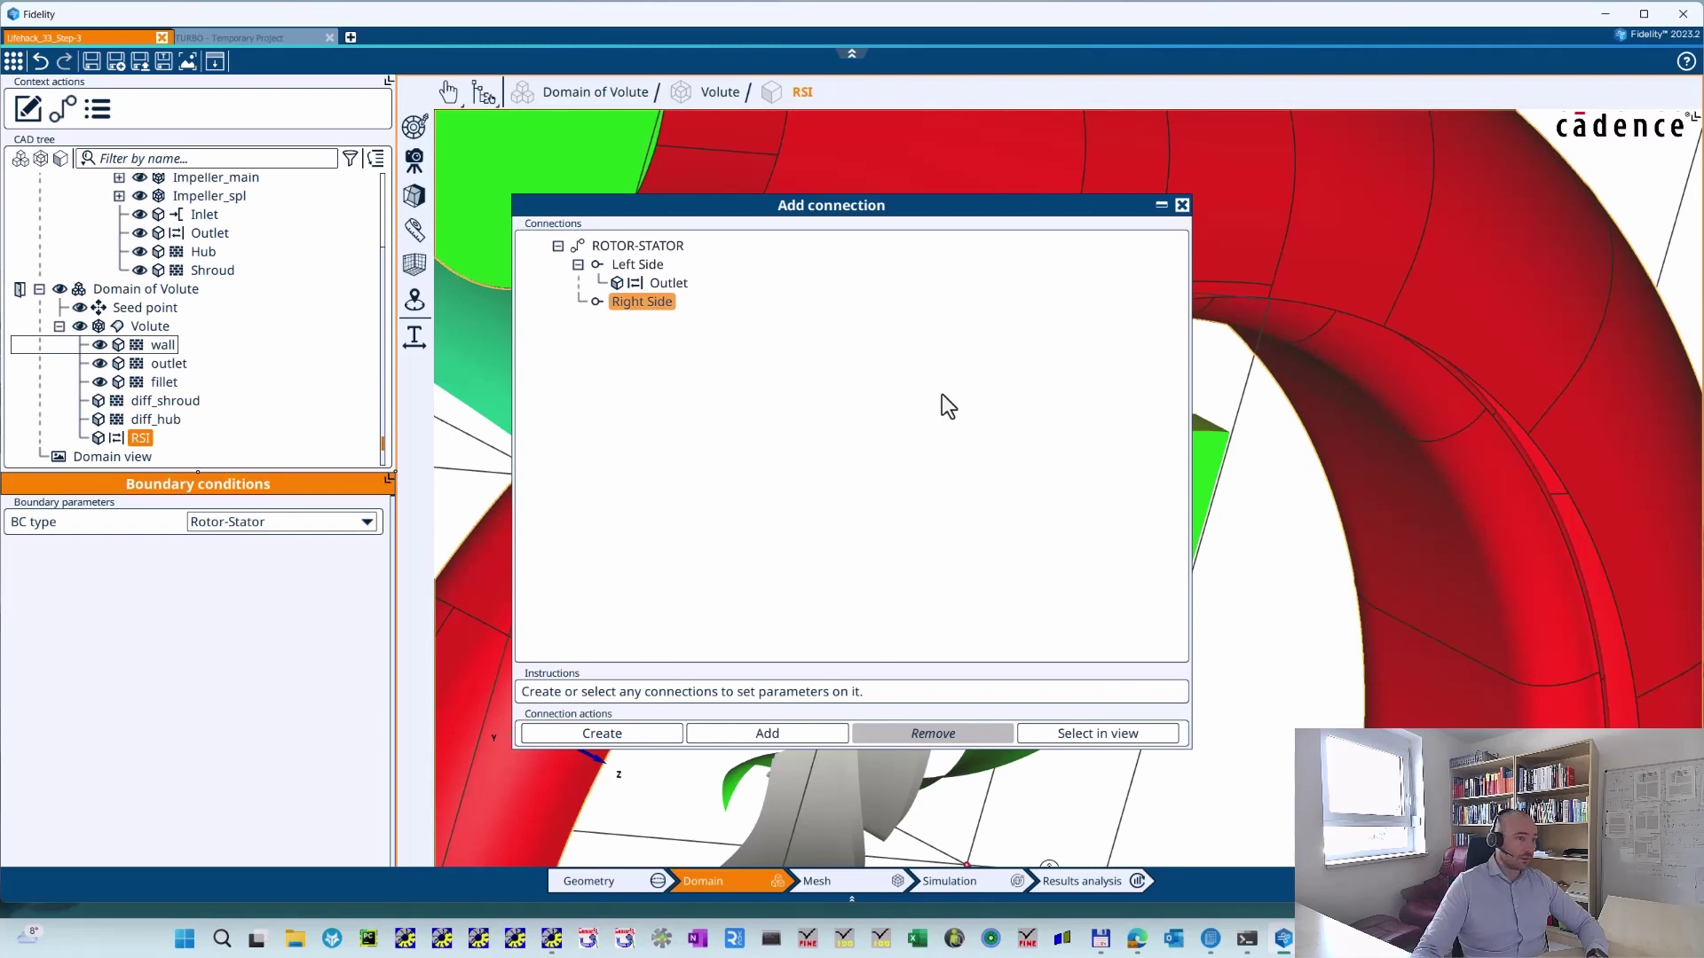
click(768, 736)
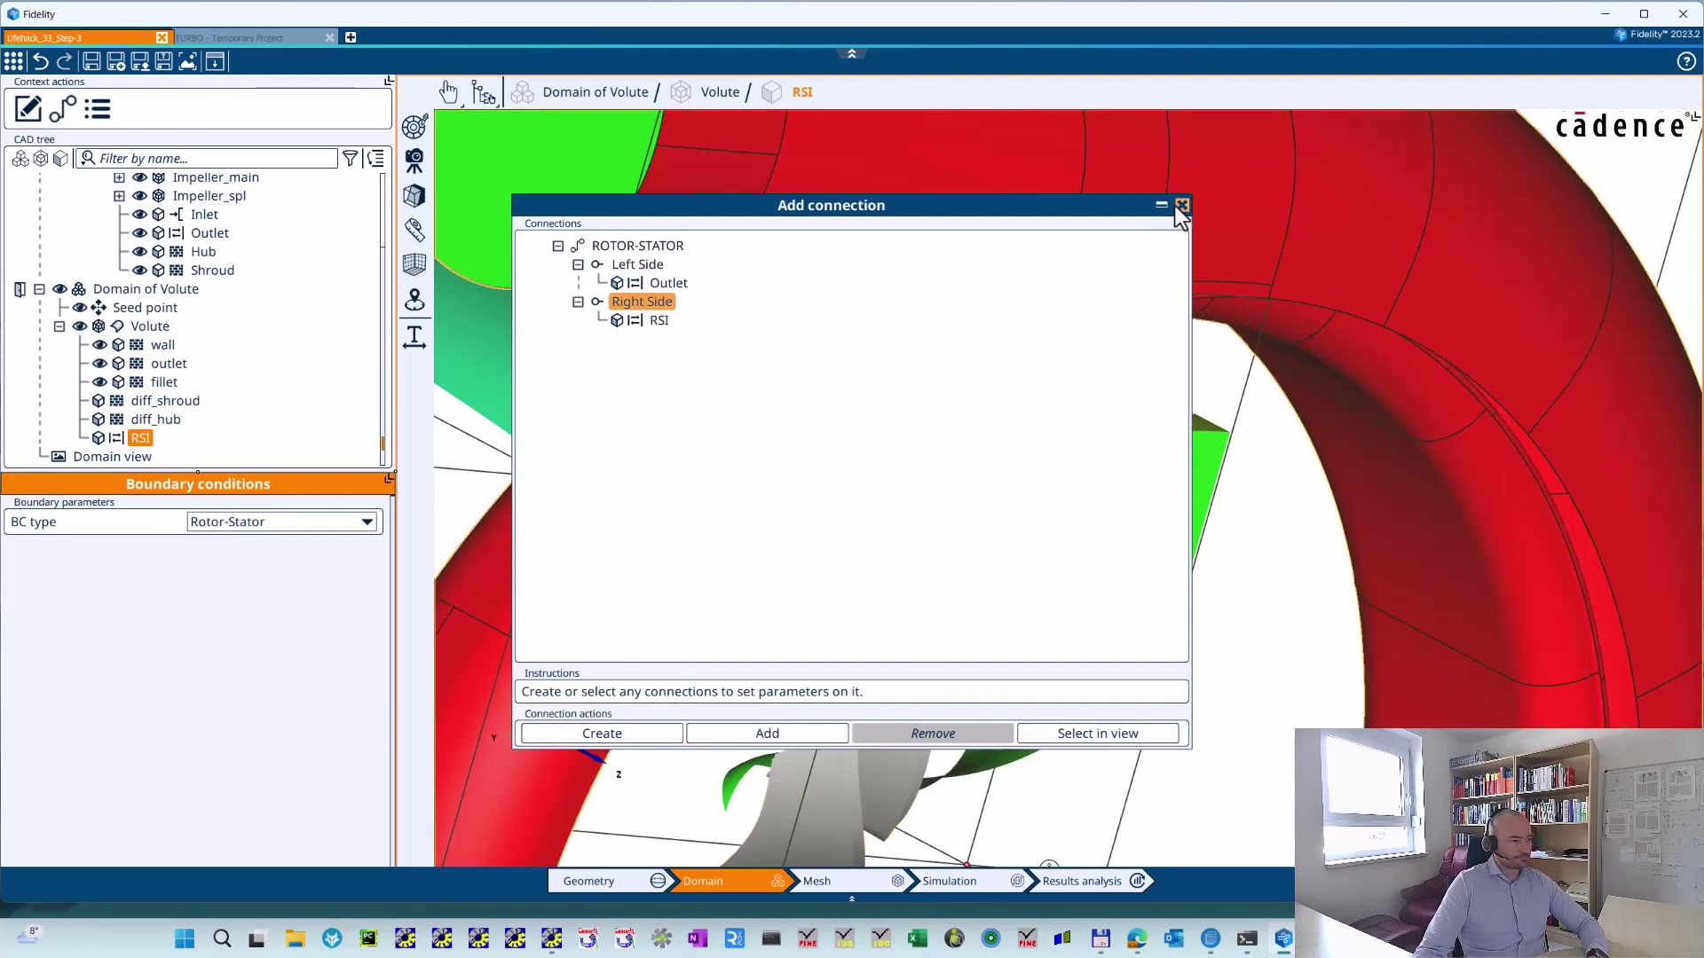
- Set the ROTOR-STATOR connection's mesh connection type to Rotor-Stator interface, then unload the impeller and volute domains
click(626, 247)
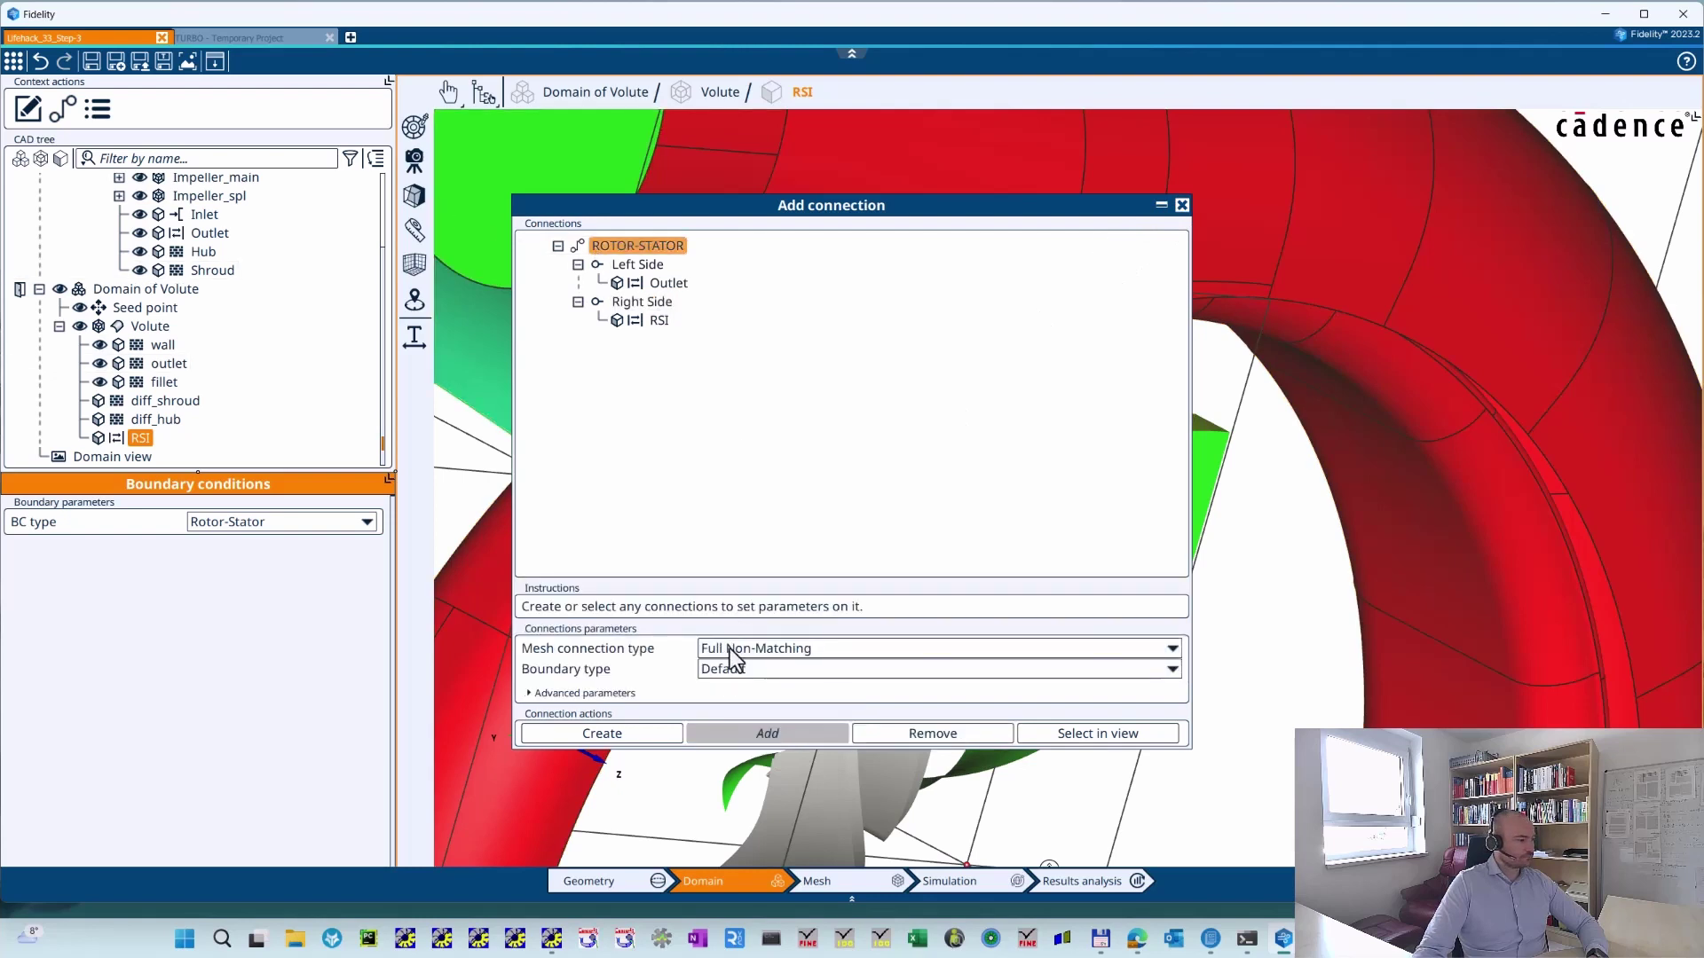
click(729, 659)
click(765, 709)
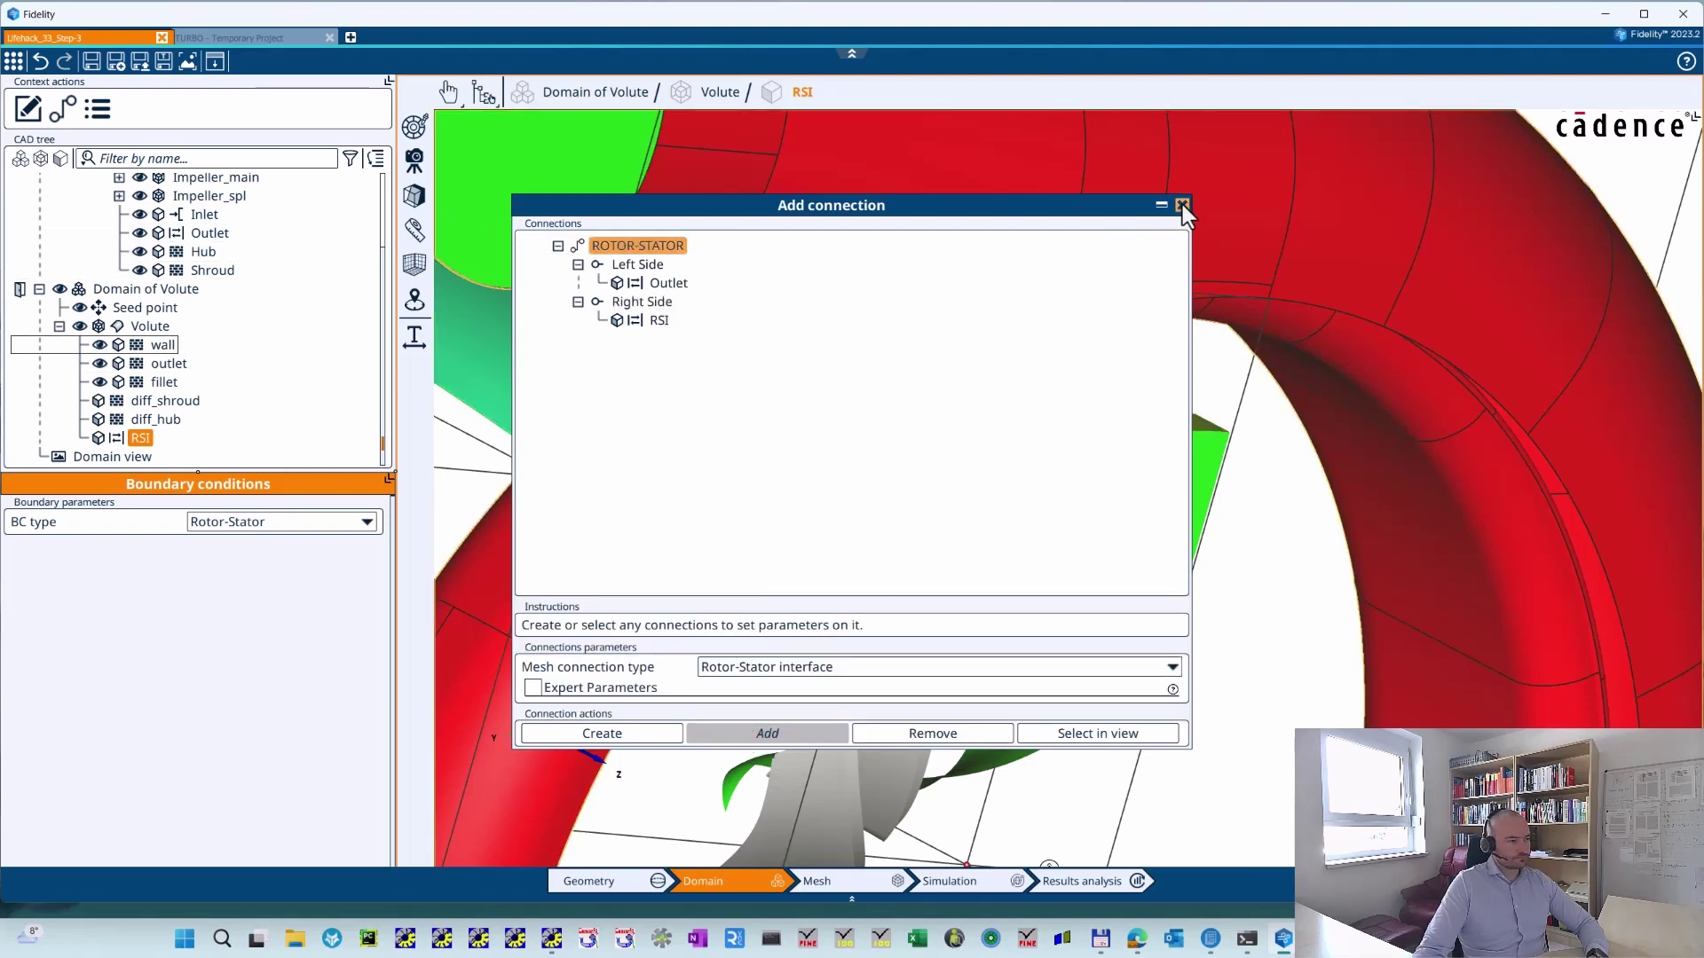
click(1182, 206)
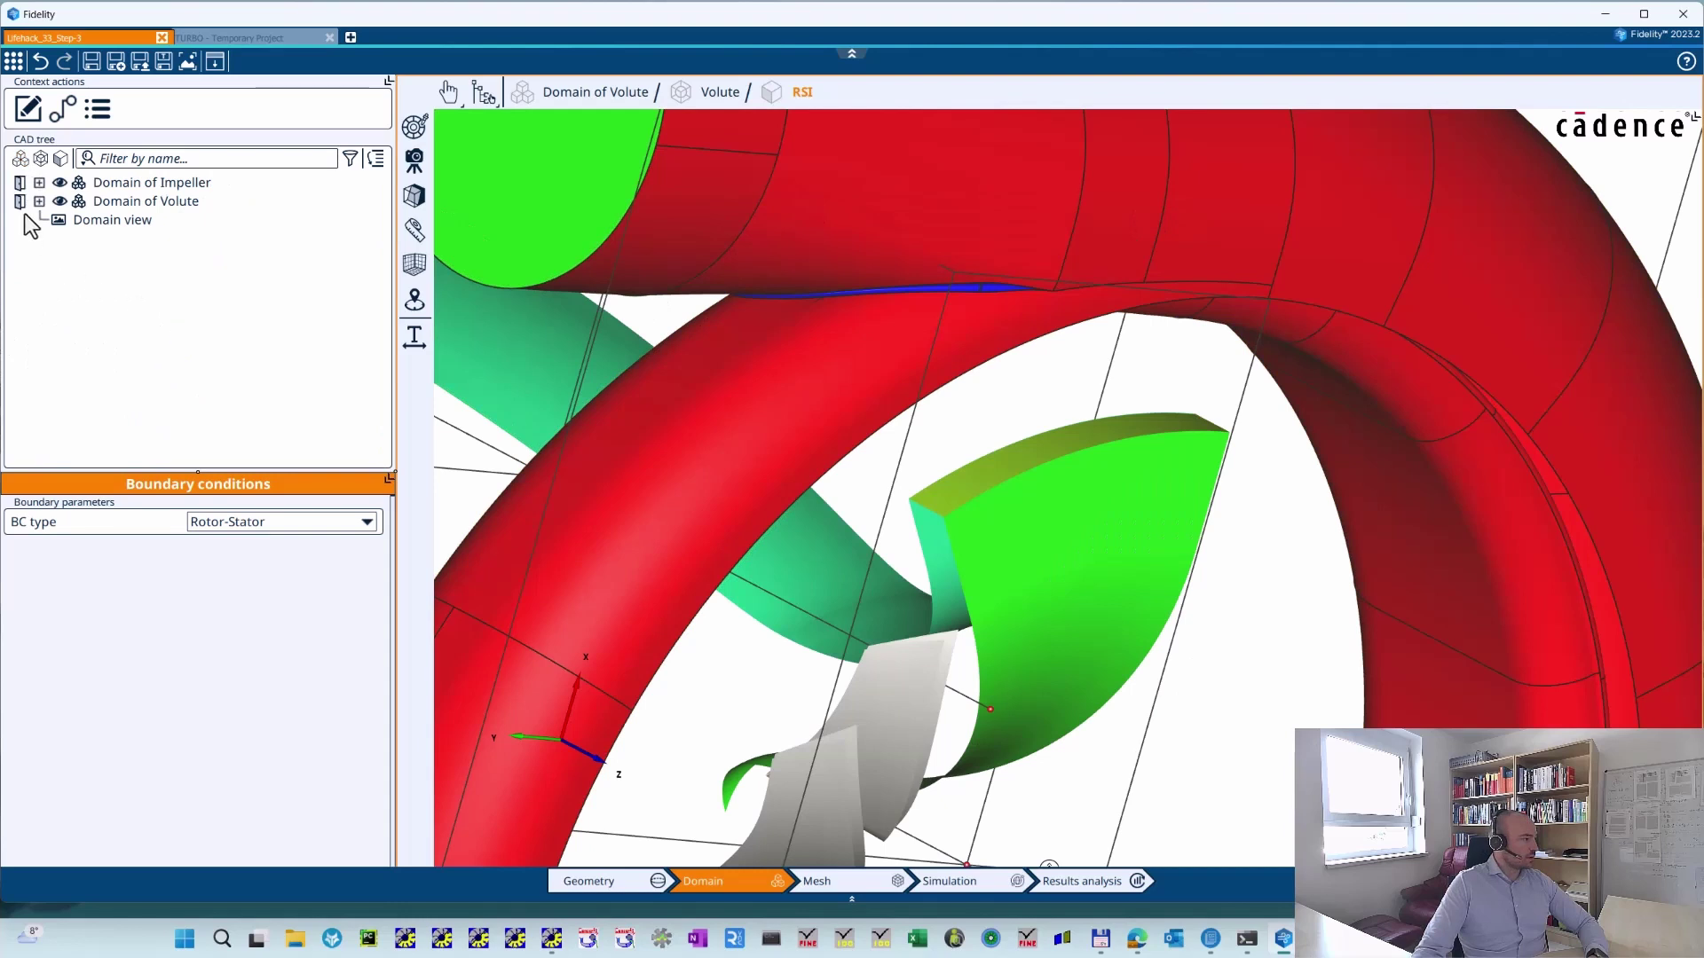
click(19, 181)
click(20, 201)
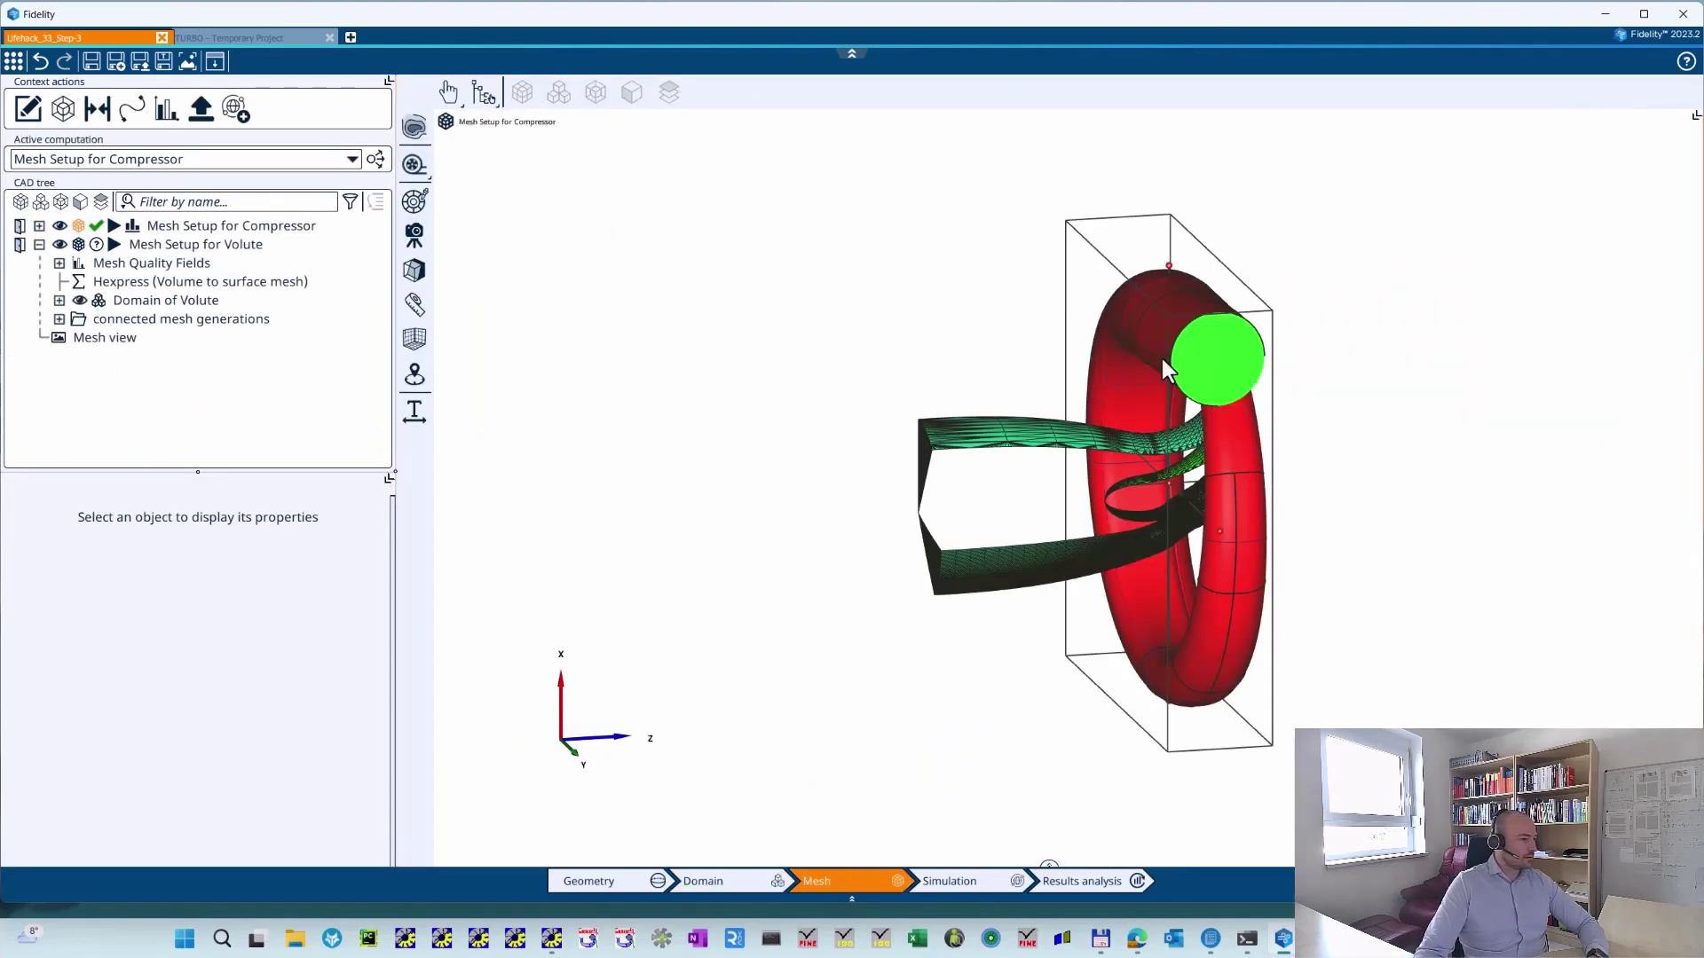
- Toggle the compressor to geometry and back to mesh display, and inspect its mesh at the impeller outlet beside the volute
middle_drag(1505, 599, 956, 588)
right_click(225, 229)
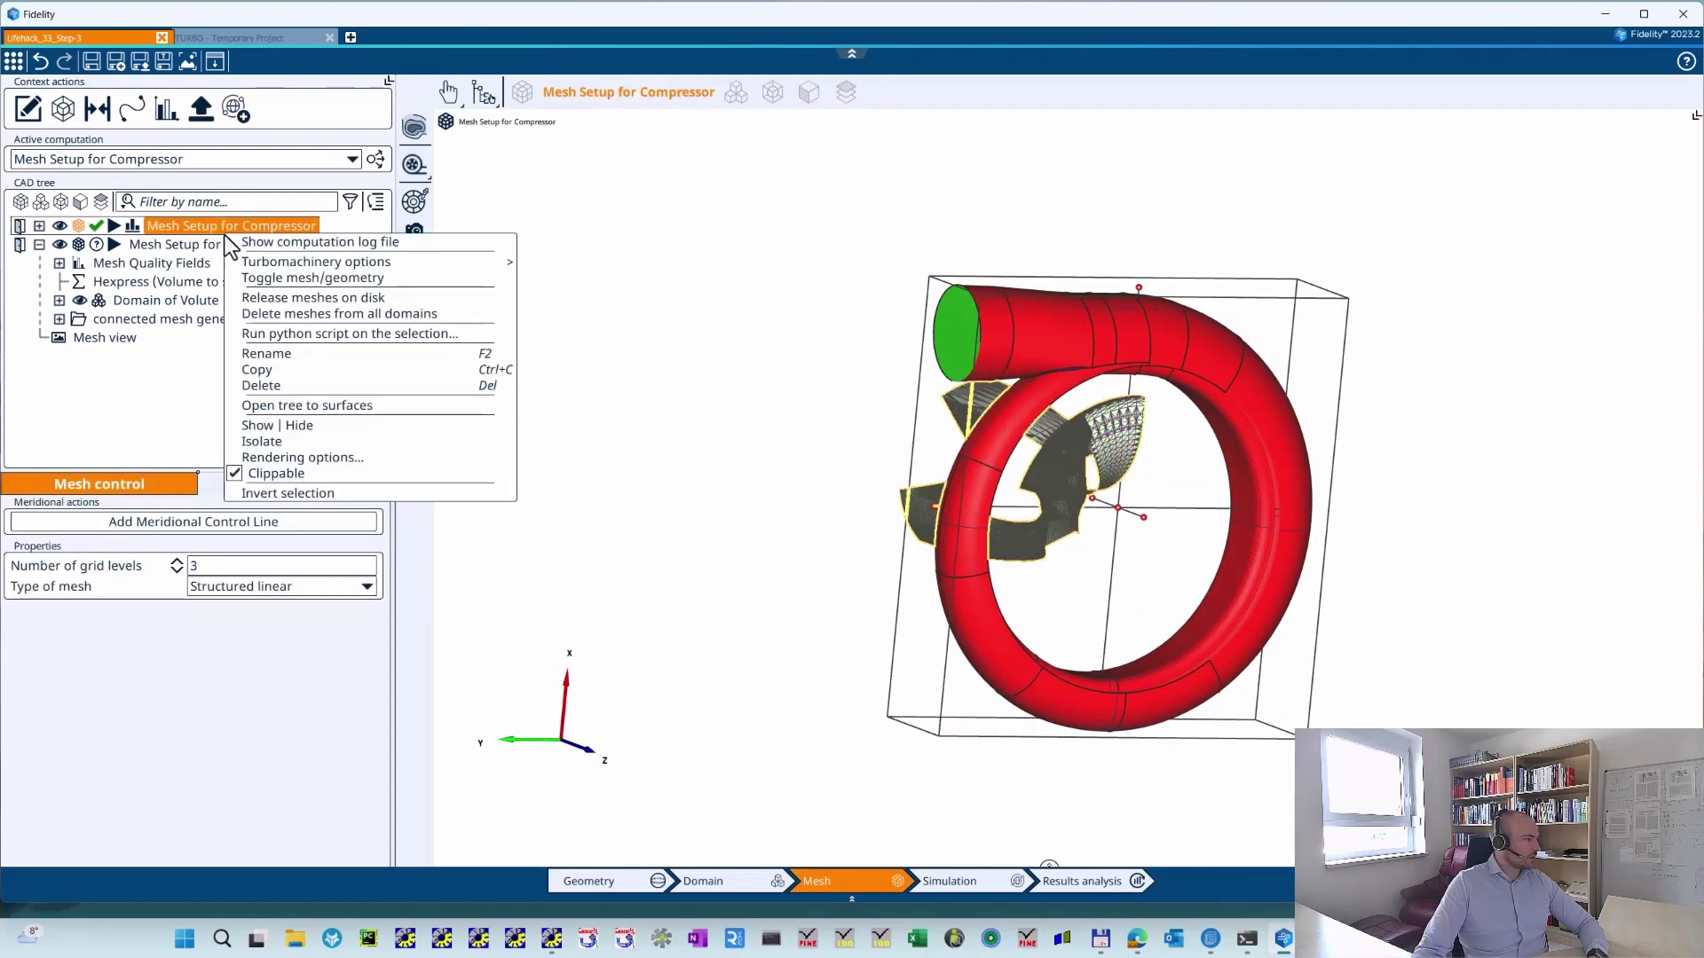
click(343, 277)
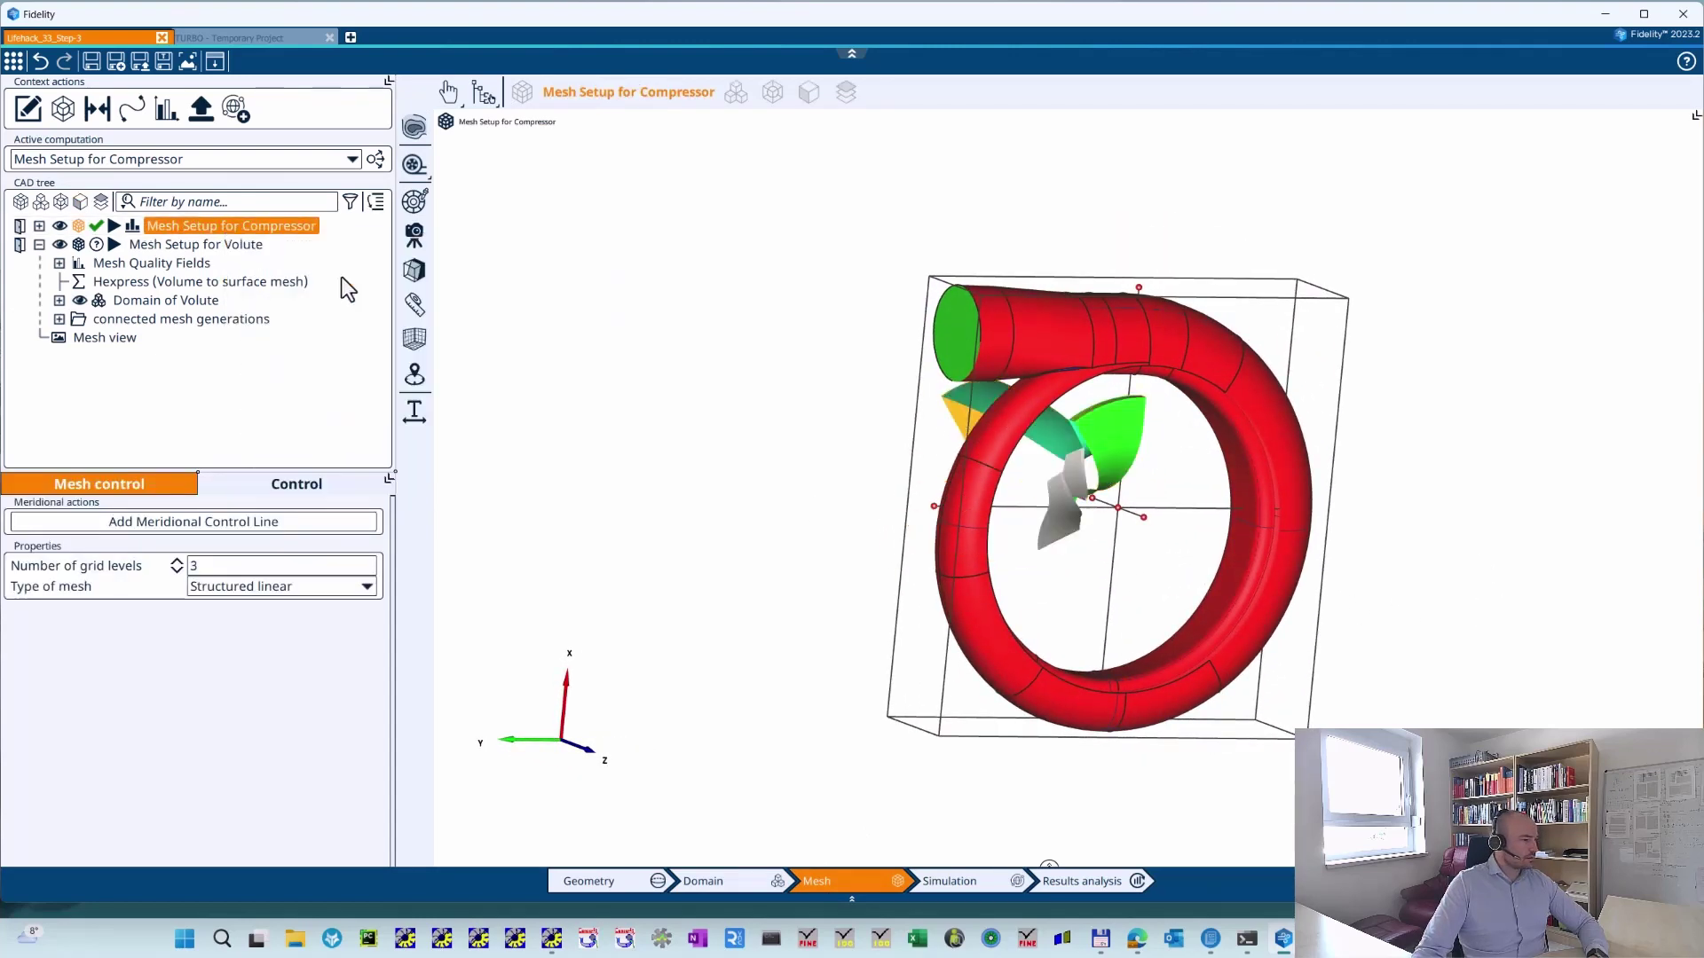
right_click(289, 231)
click(348, 275)
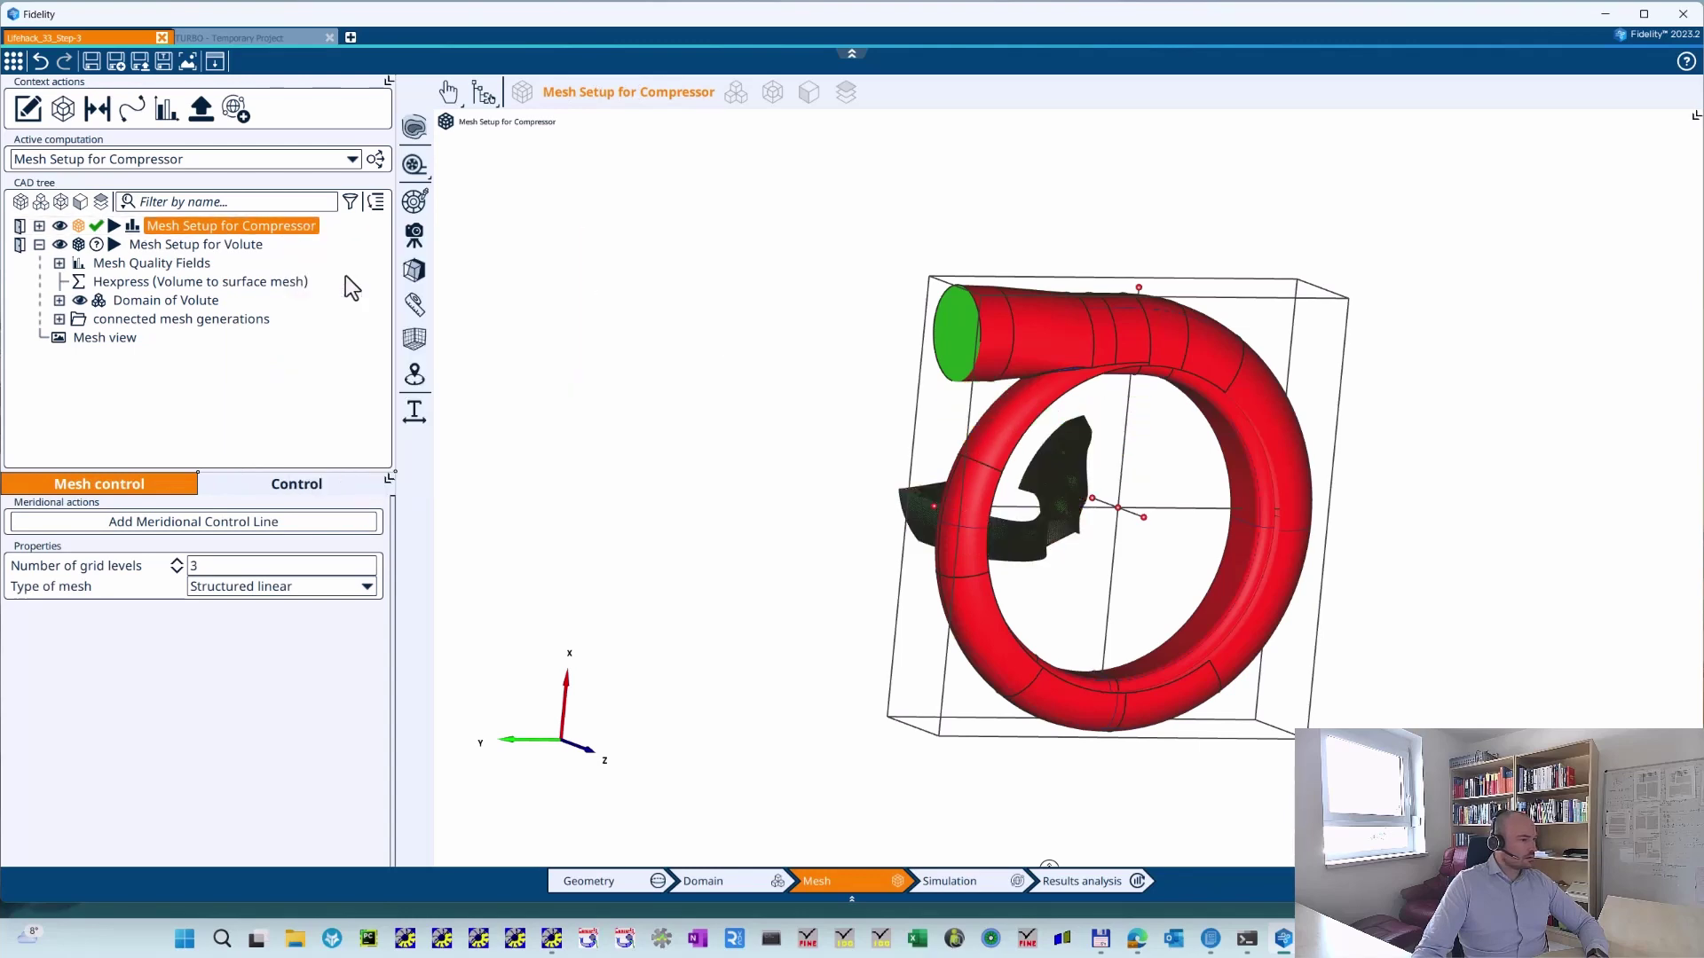
middle_drag(856, 642, 866, 582)
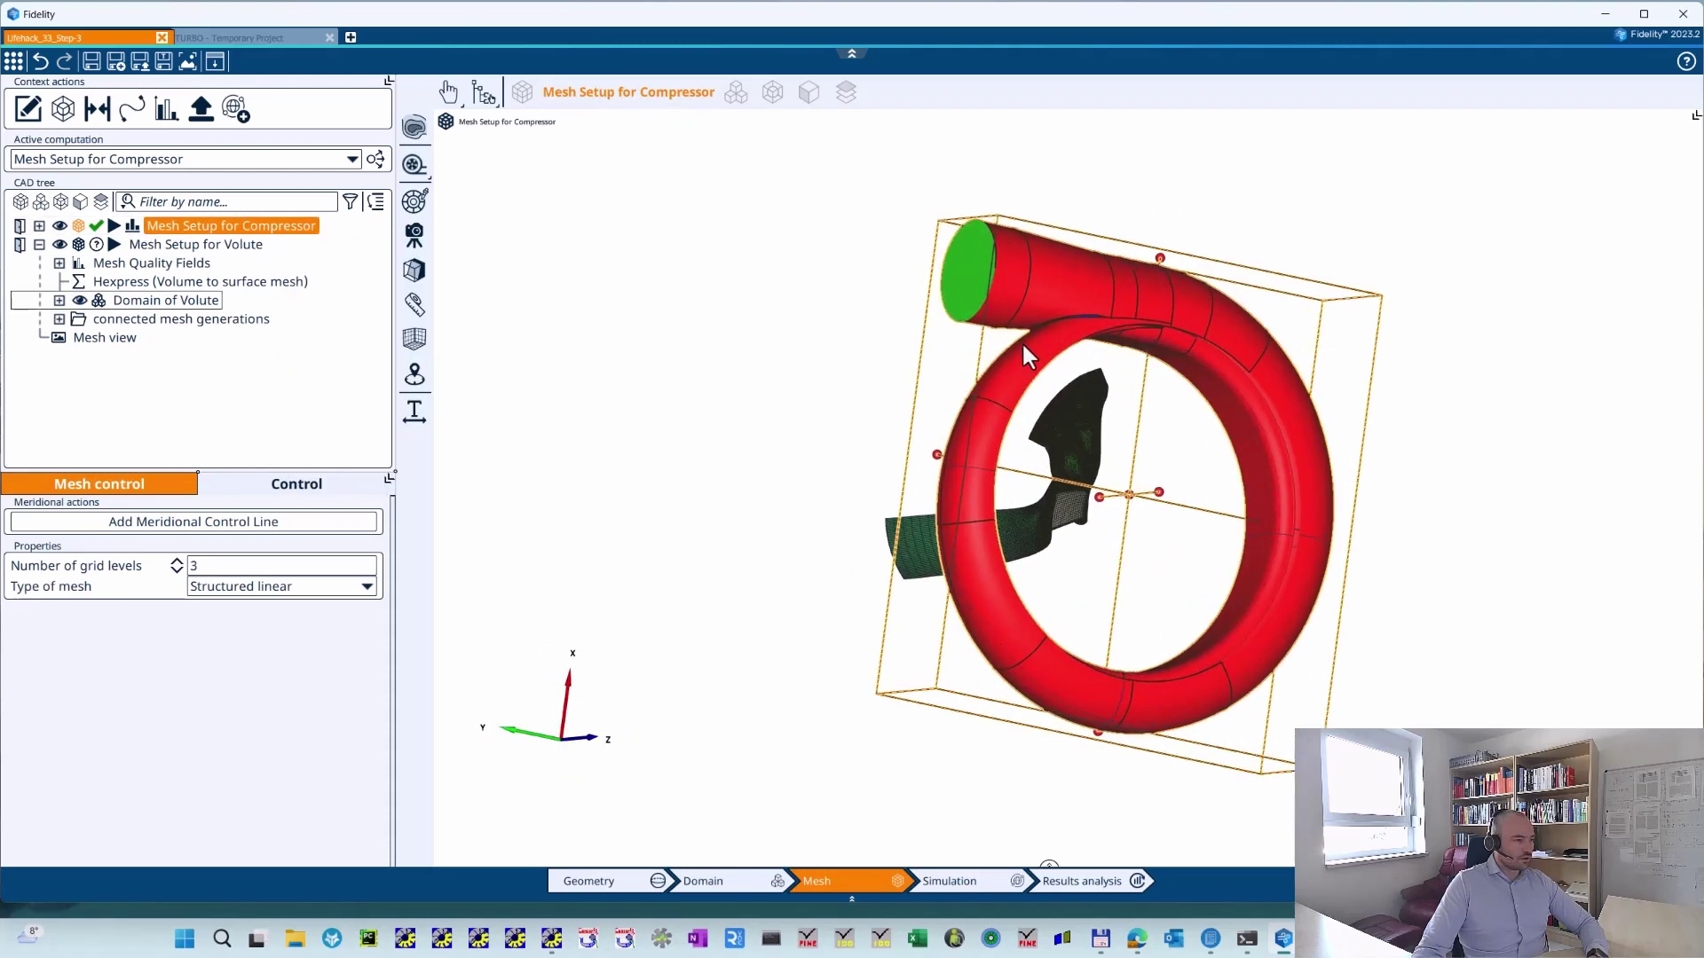
scroll(1019, 349, up, 5)
middle_drag(1020, 349, 1230, 581)
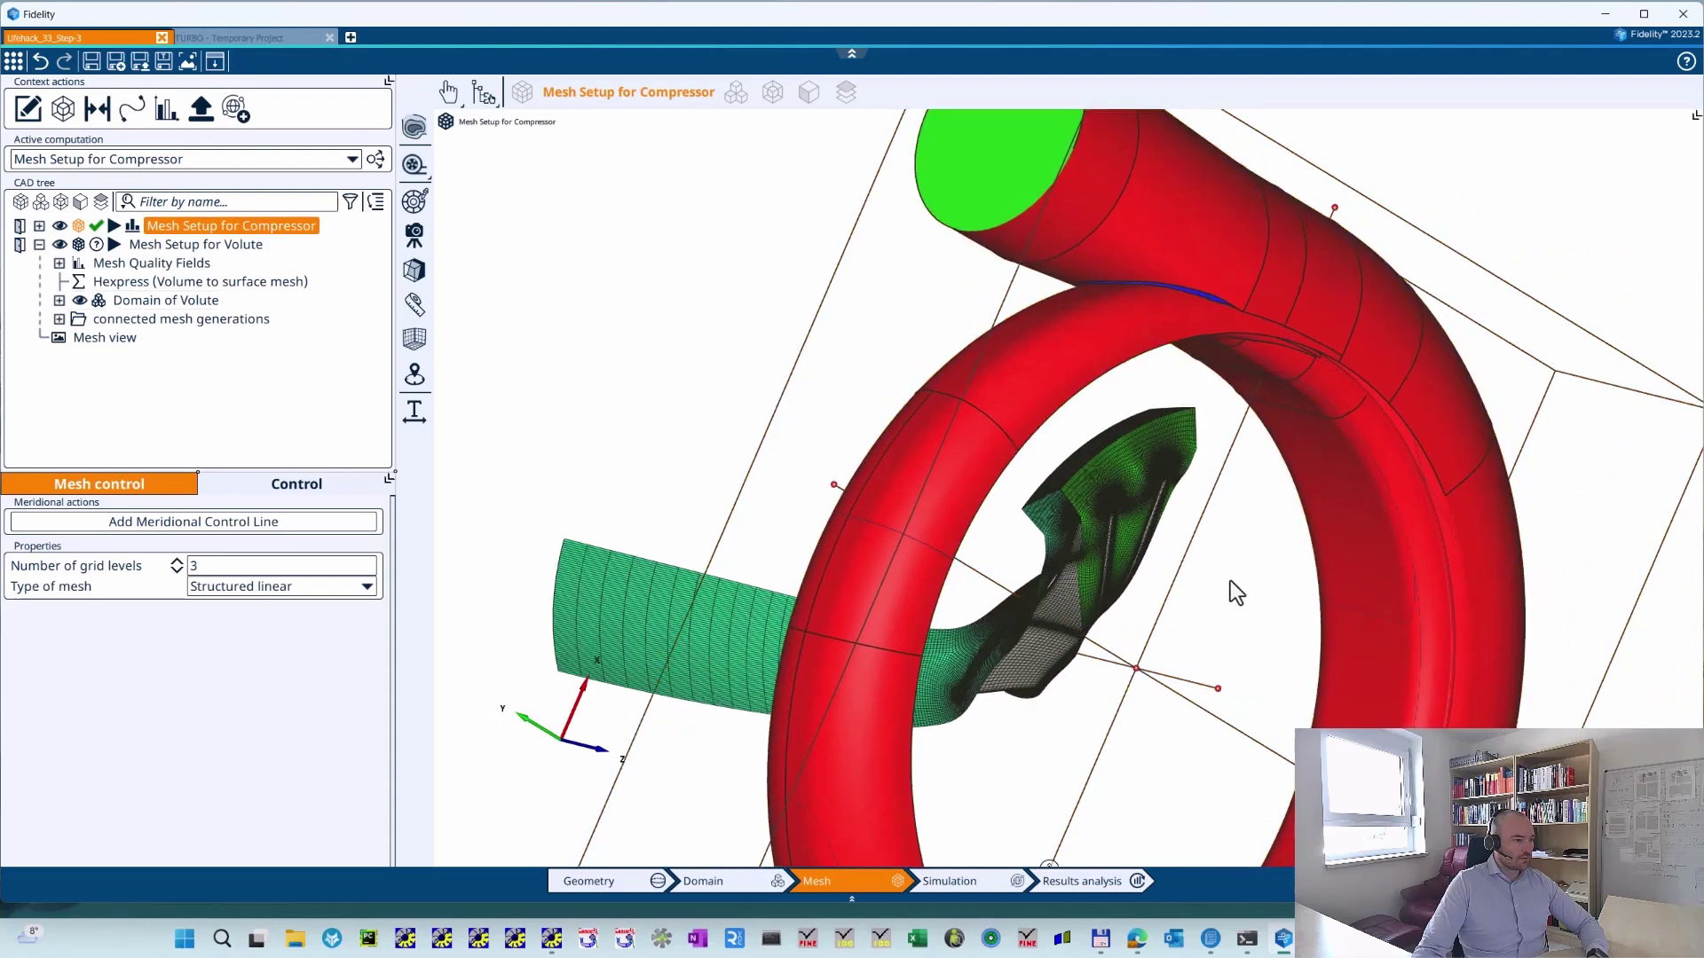
scroll(1229, 580, up, 5)
middle_drag(1291, 741, 1322, 583)
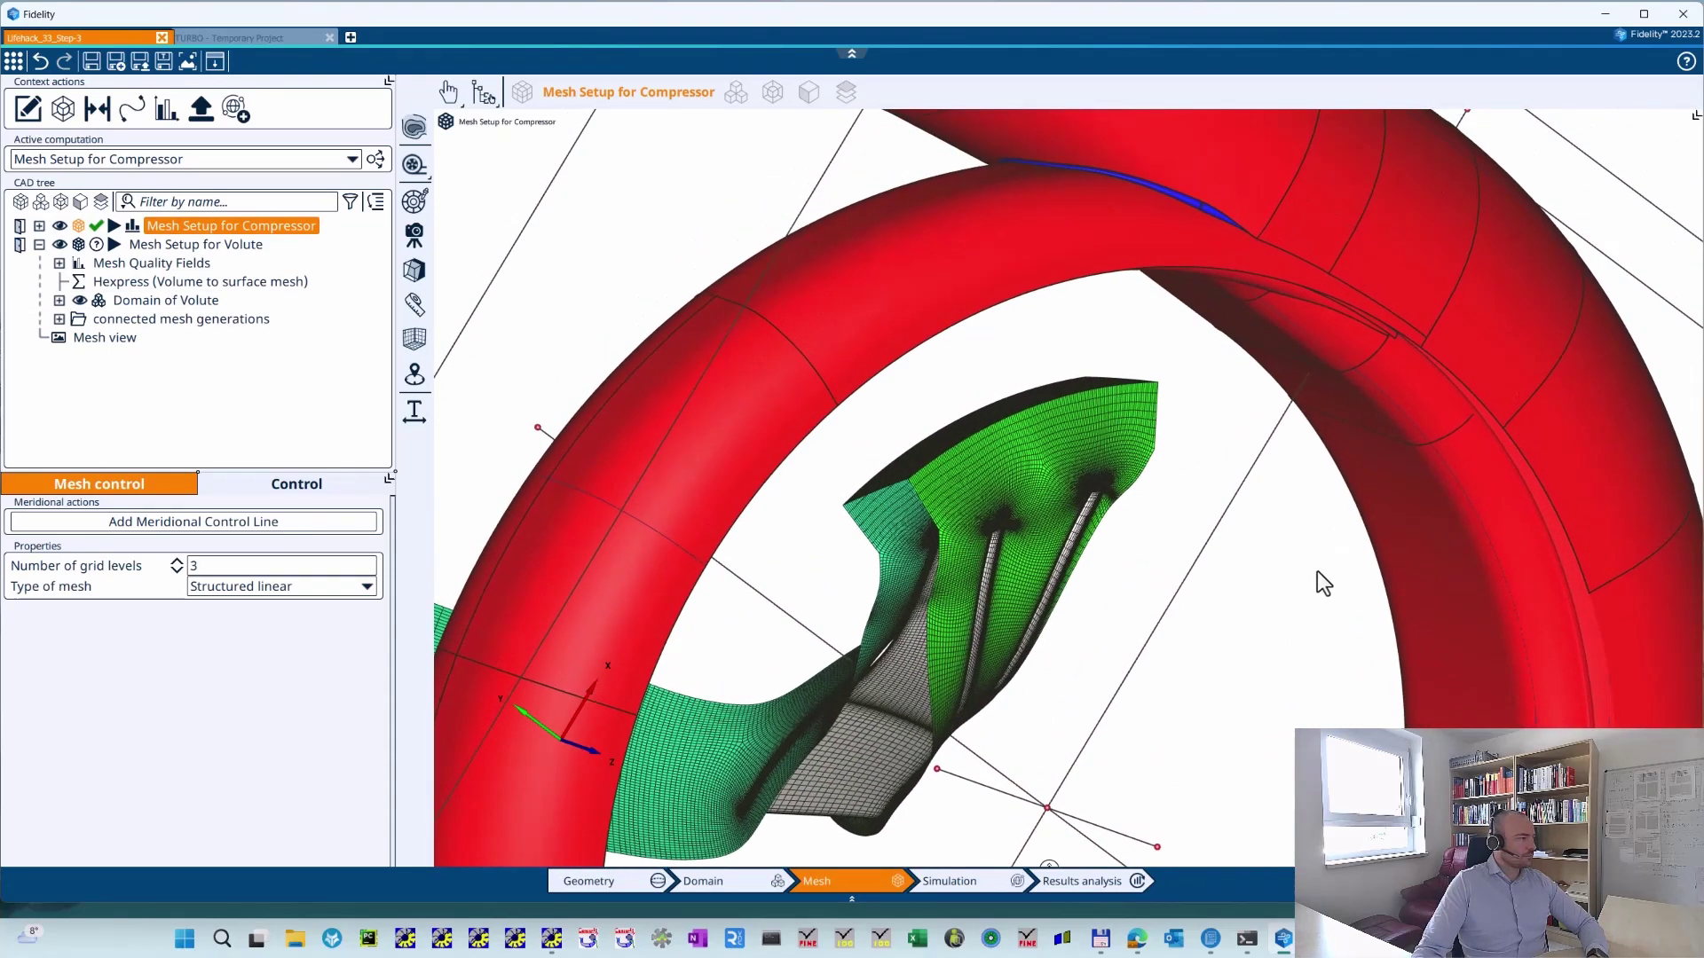
- Select Mesh Setup for Volute and examine the volute inlet next to the compressor mesh
click(207, 248)
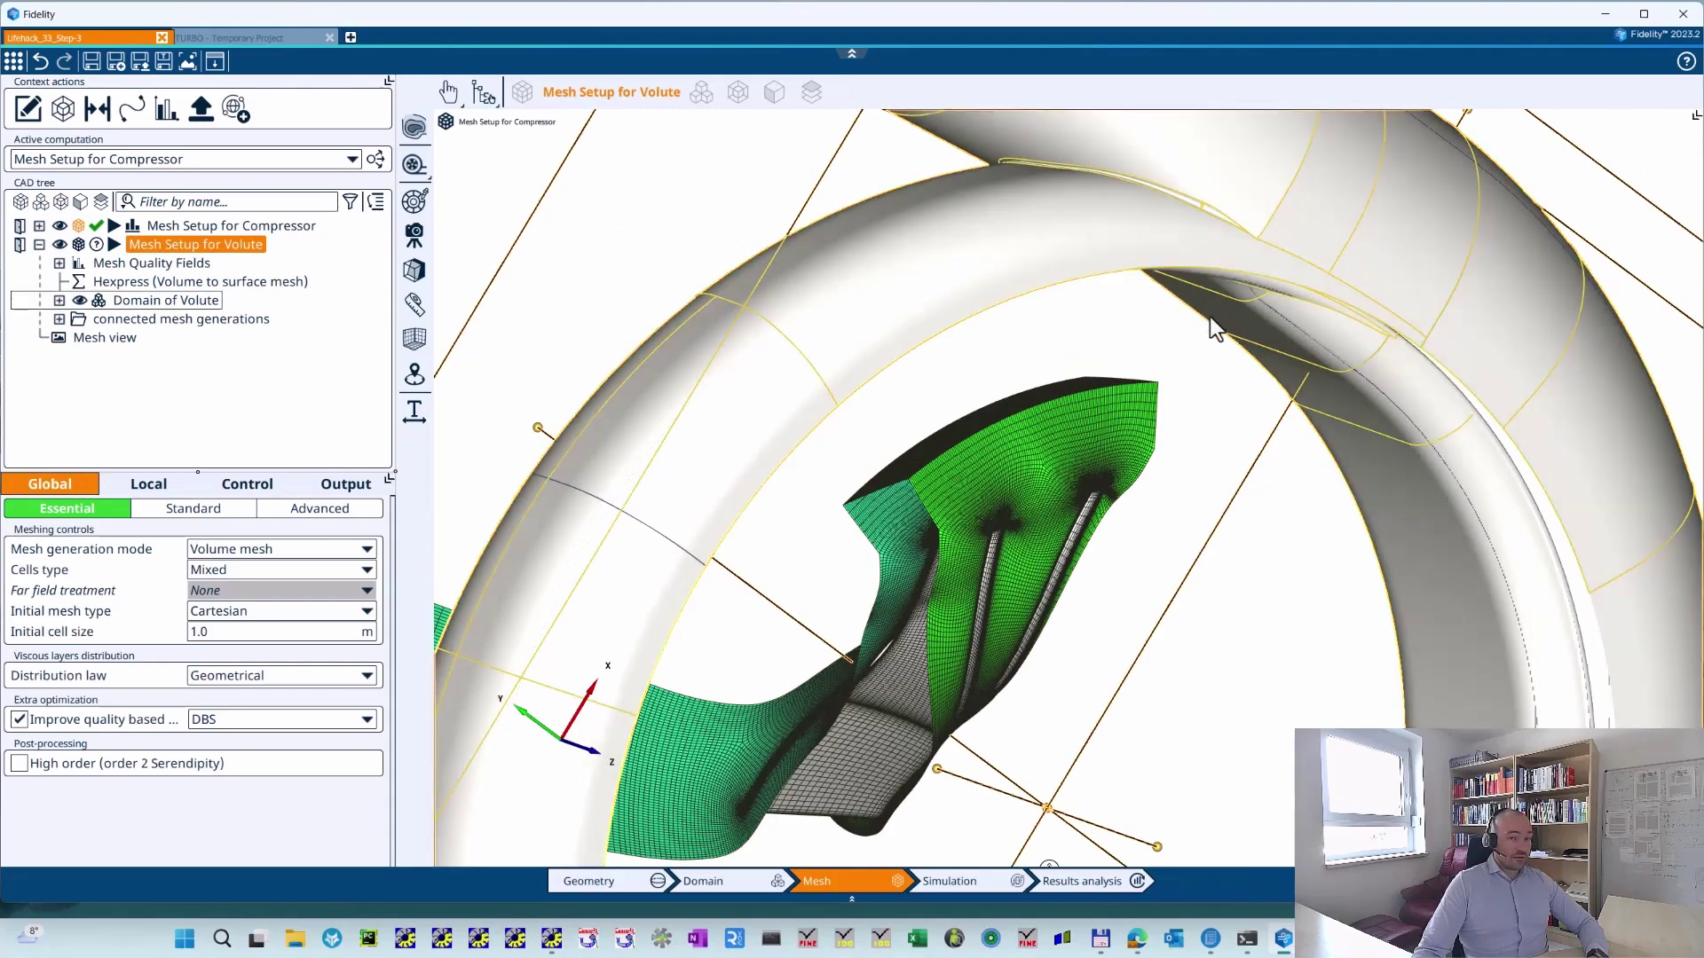
middle_drag(1066, 309, 1200, 161)
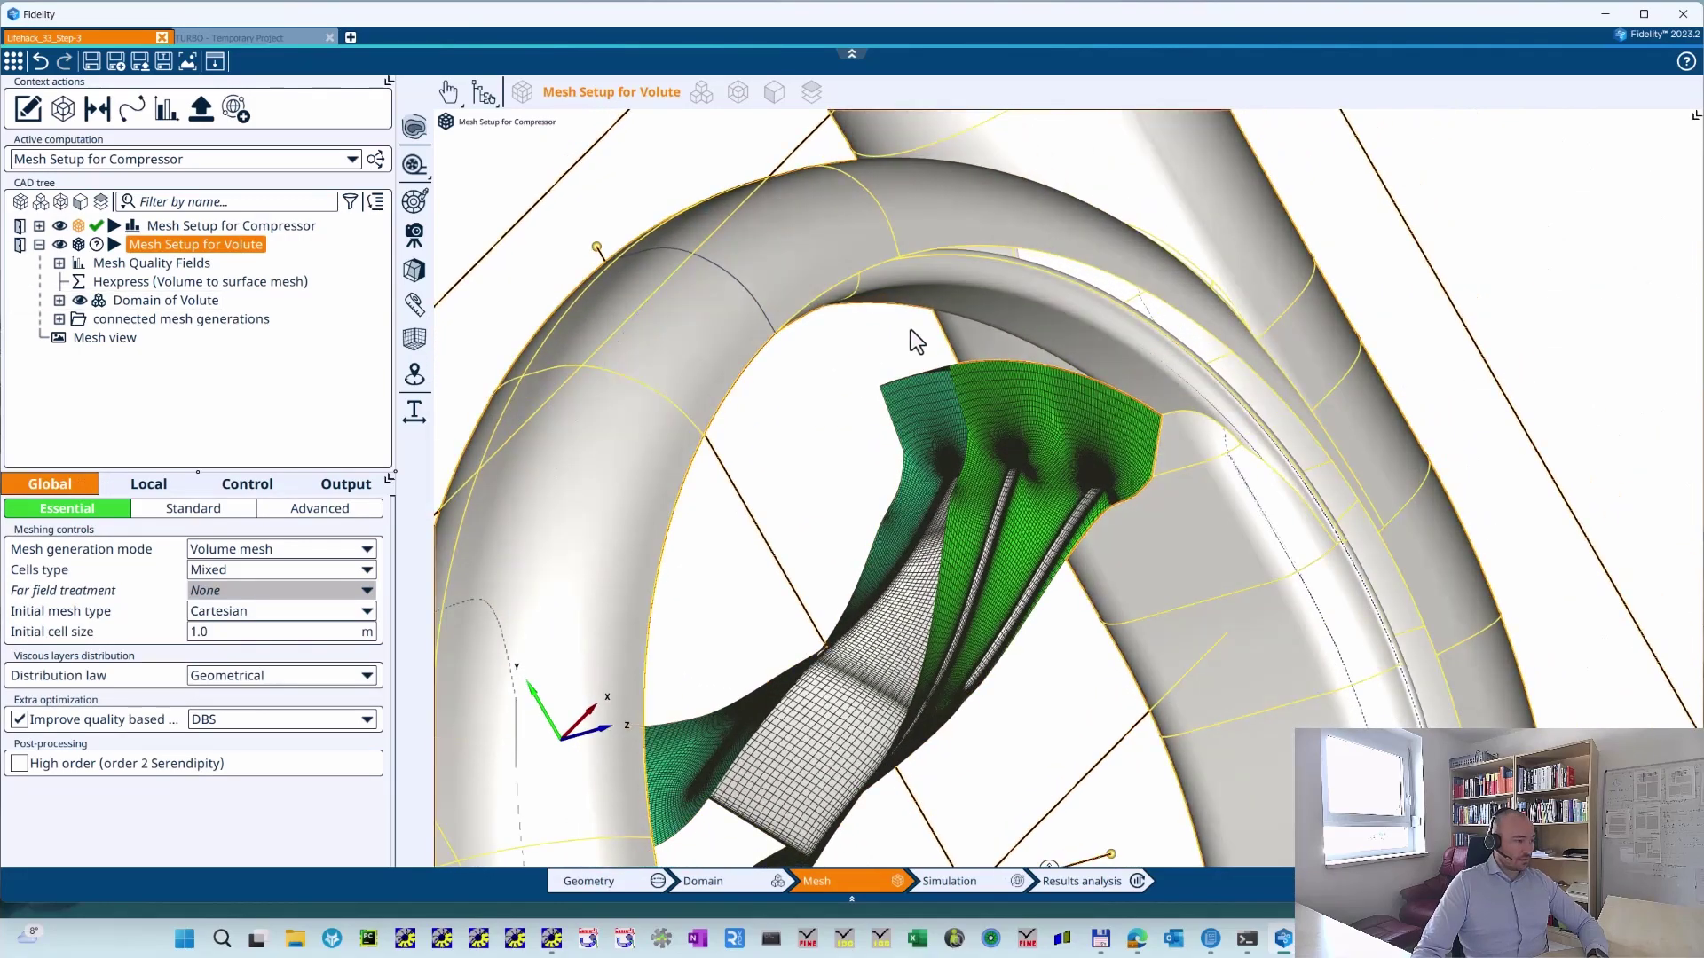
middle_drag(1103, 387, 1021, 577)
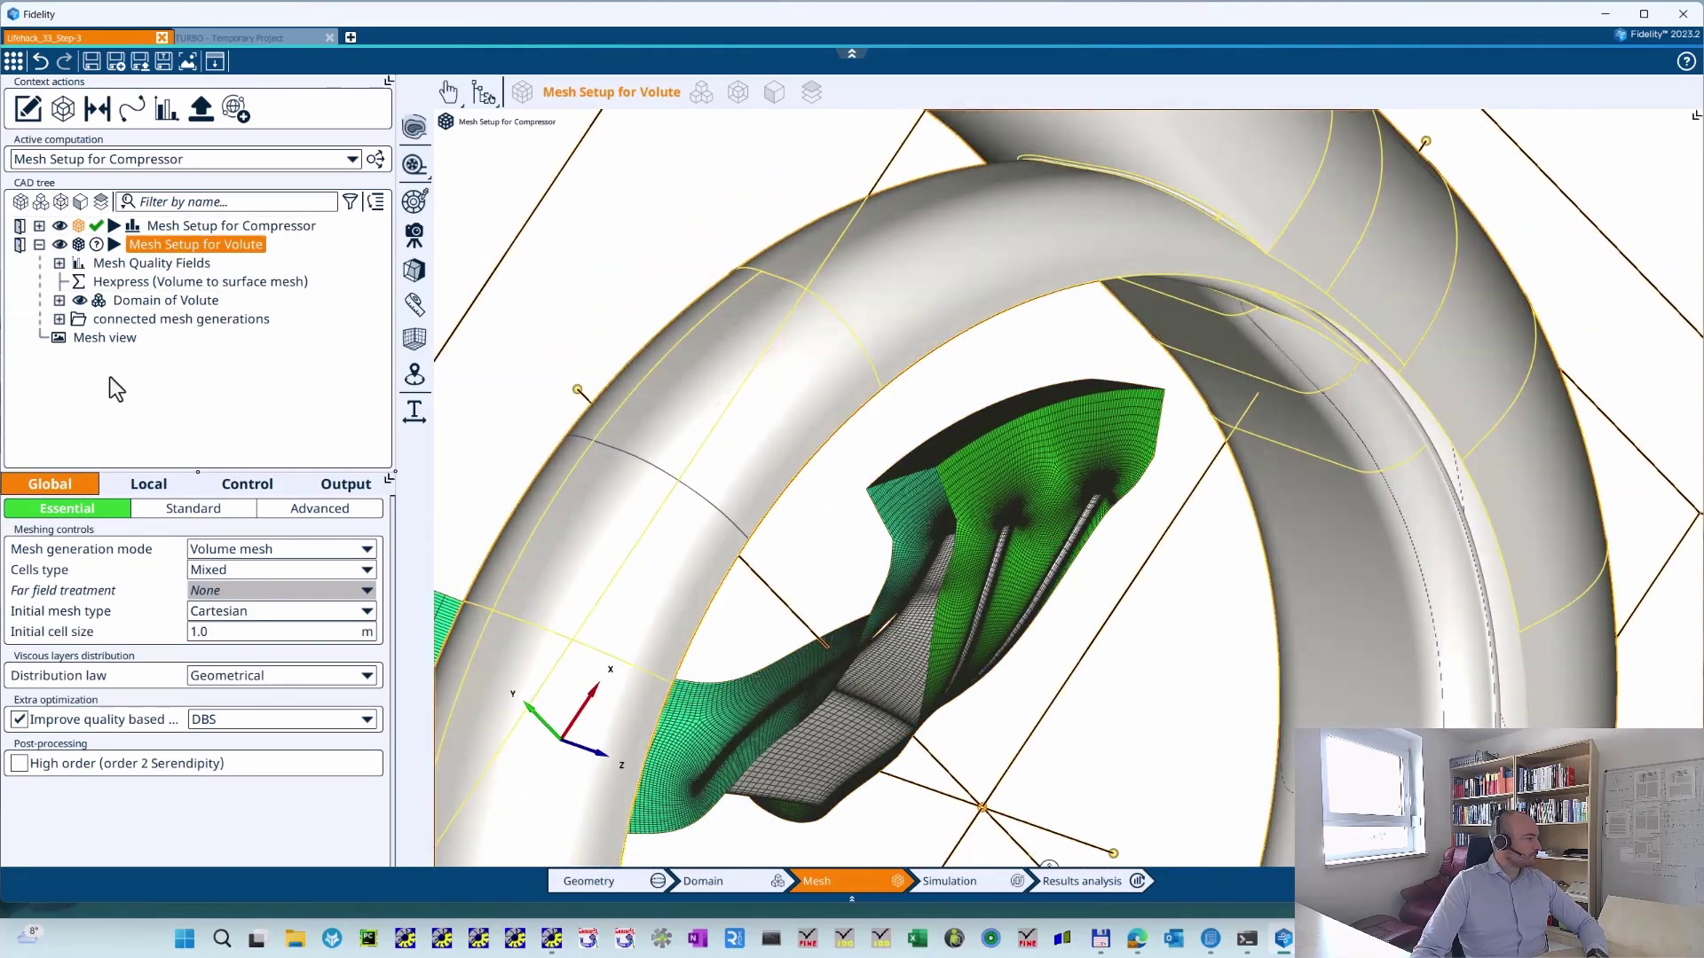
- Prepare the mesh connection to Mesh Setup for Compressor under the connected mesh generations of Mesh Setup for Volute
click(59, 319)
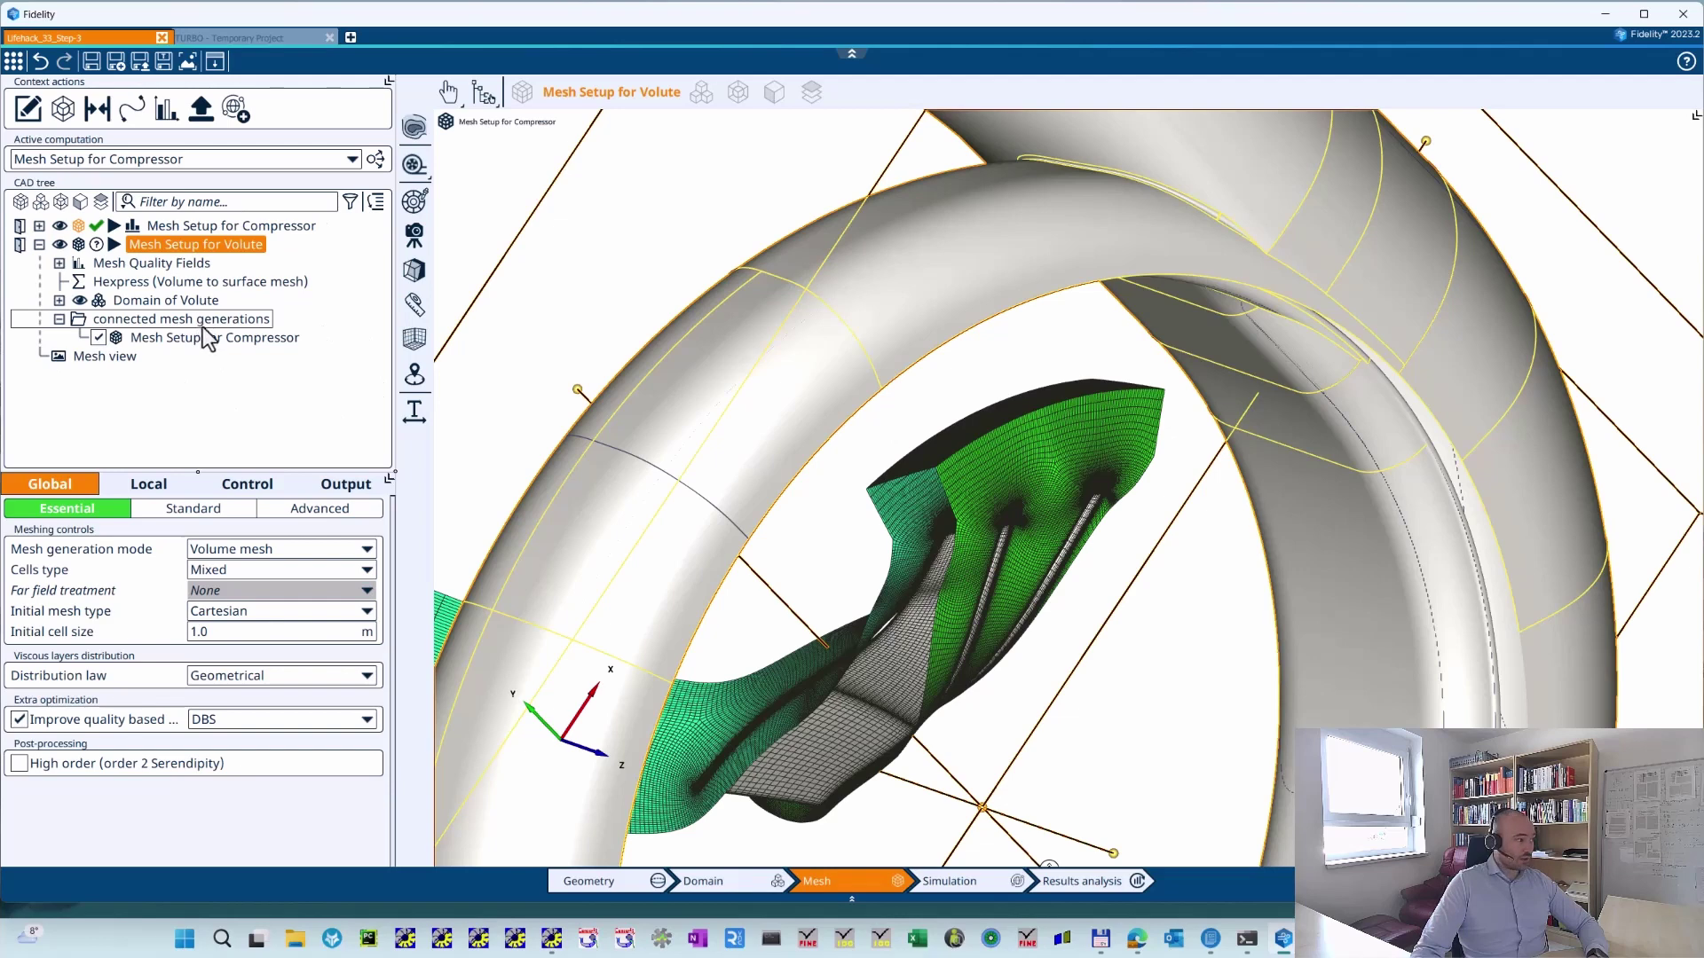
click(258, 338)
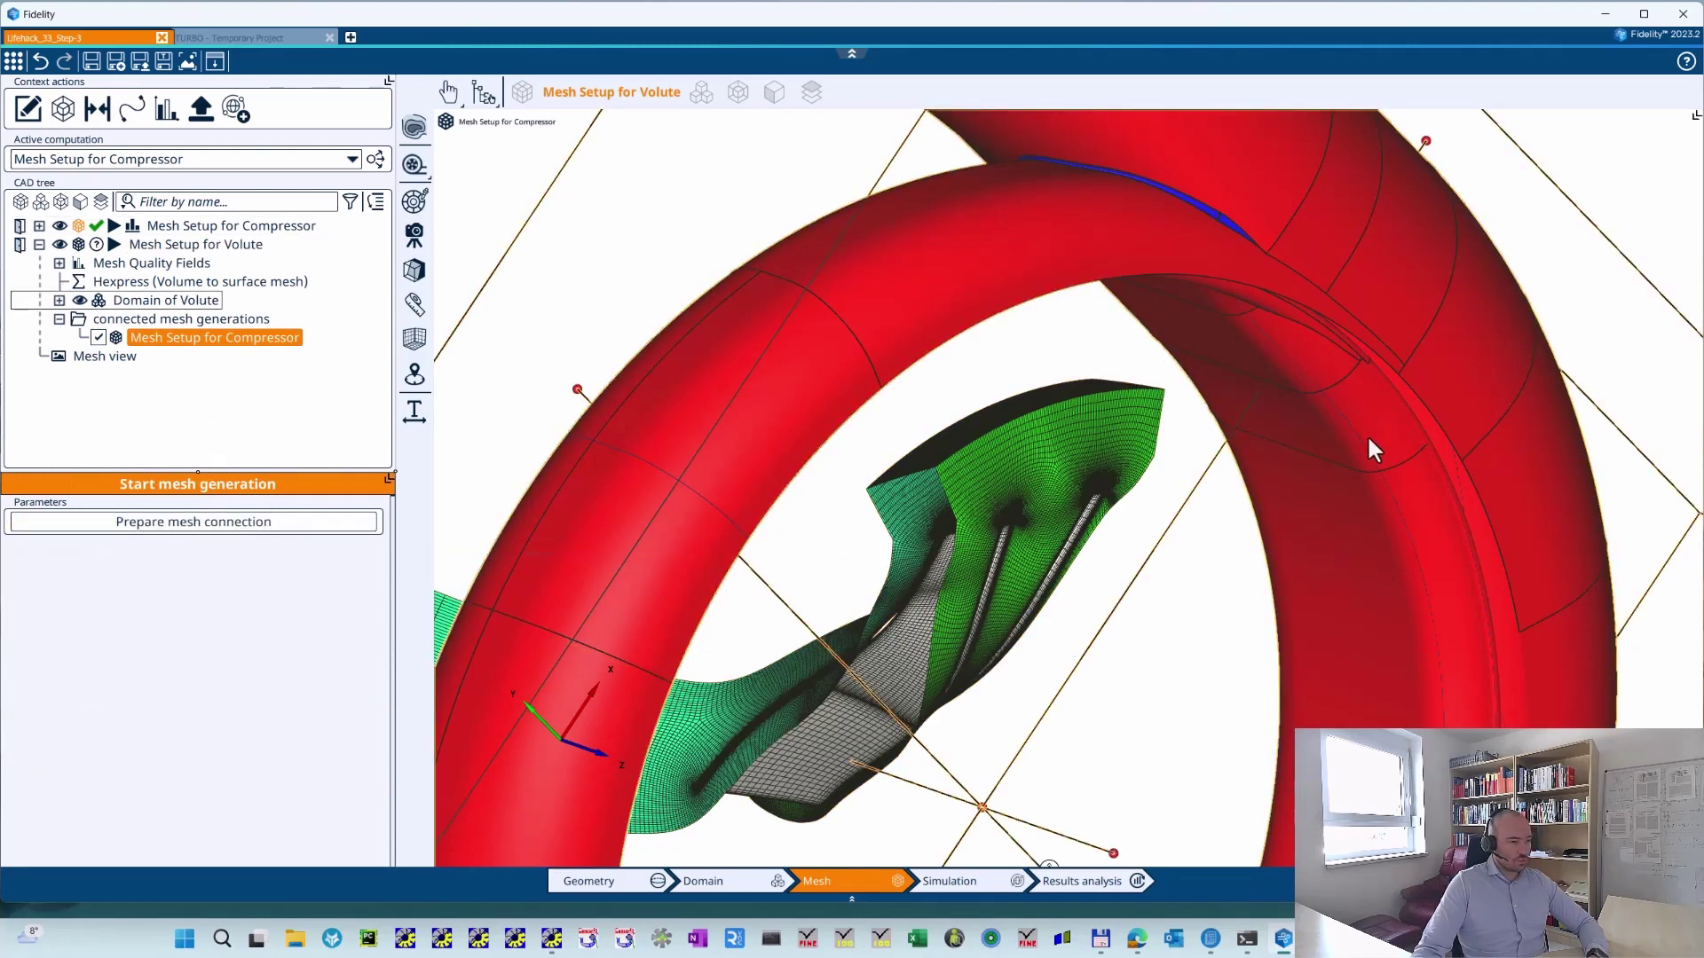
click(153, 521)
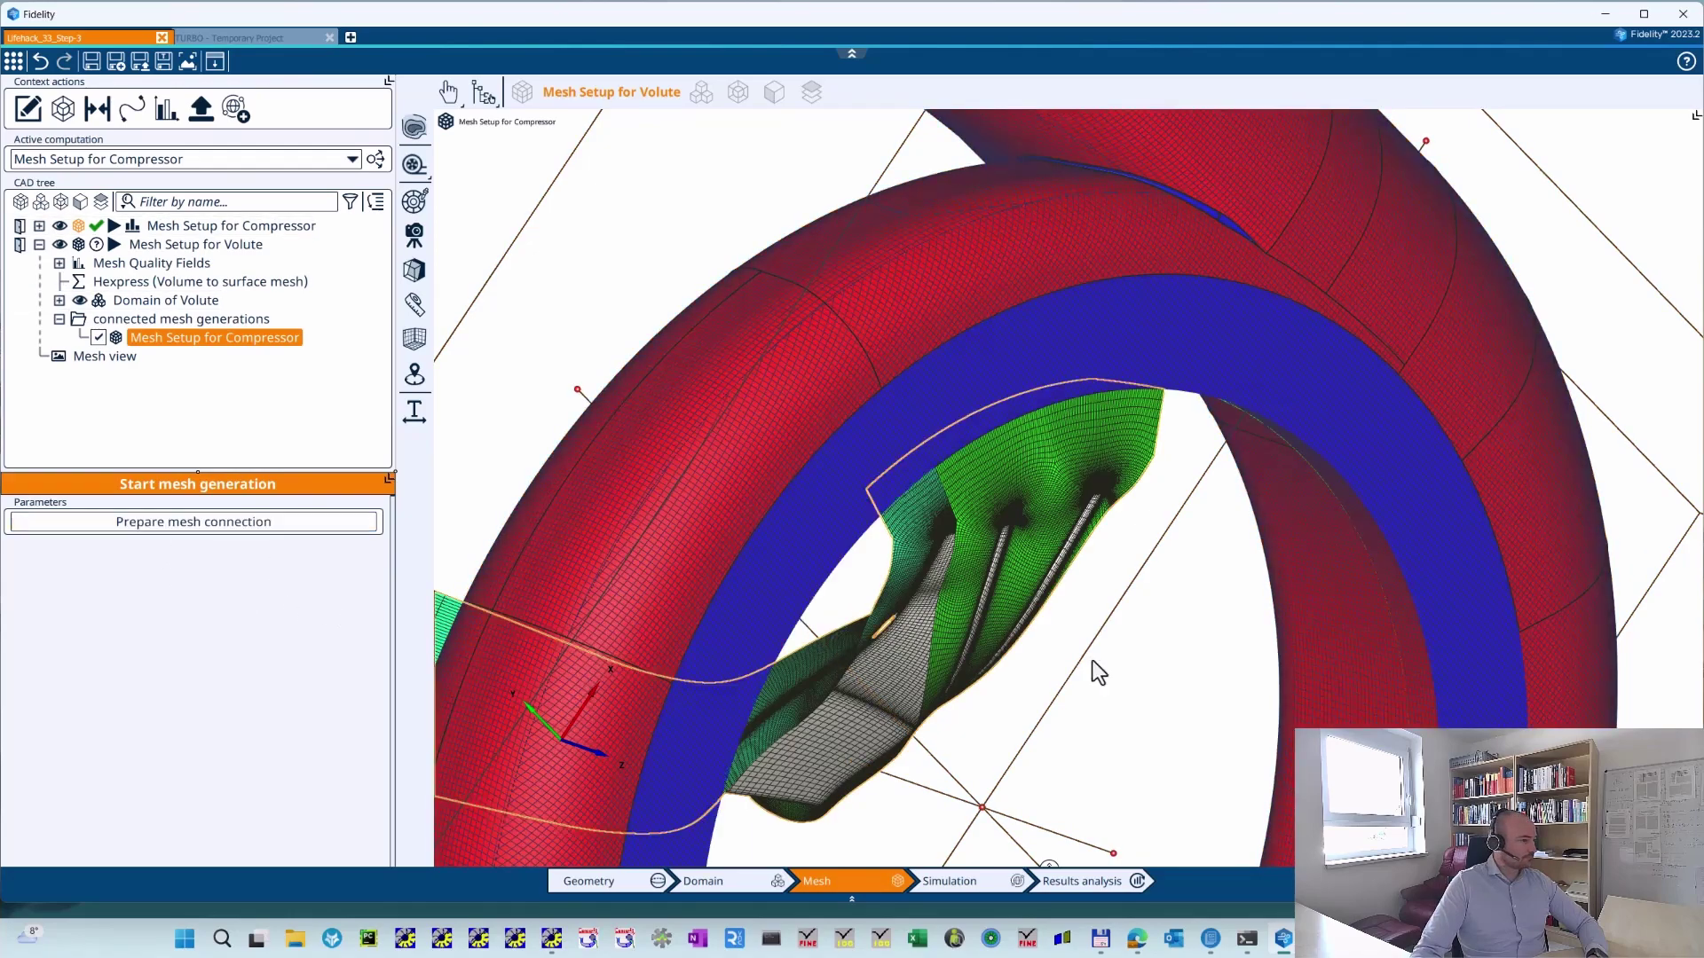
- Inspect the prepared connection surfaces between the volute inlet and the compressor mesh from several sides
middle_drag(1091, 810, 1017, 362)
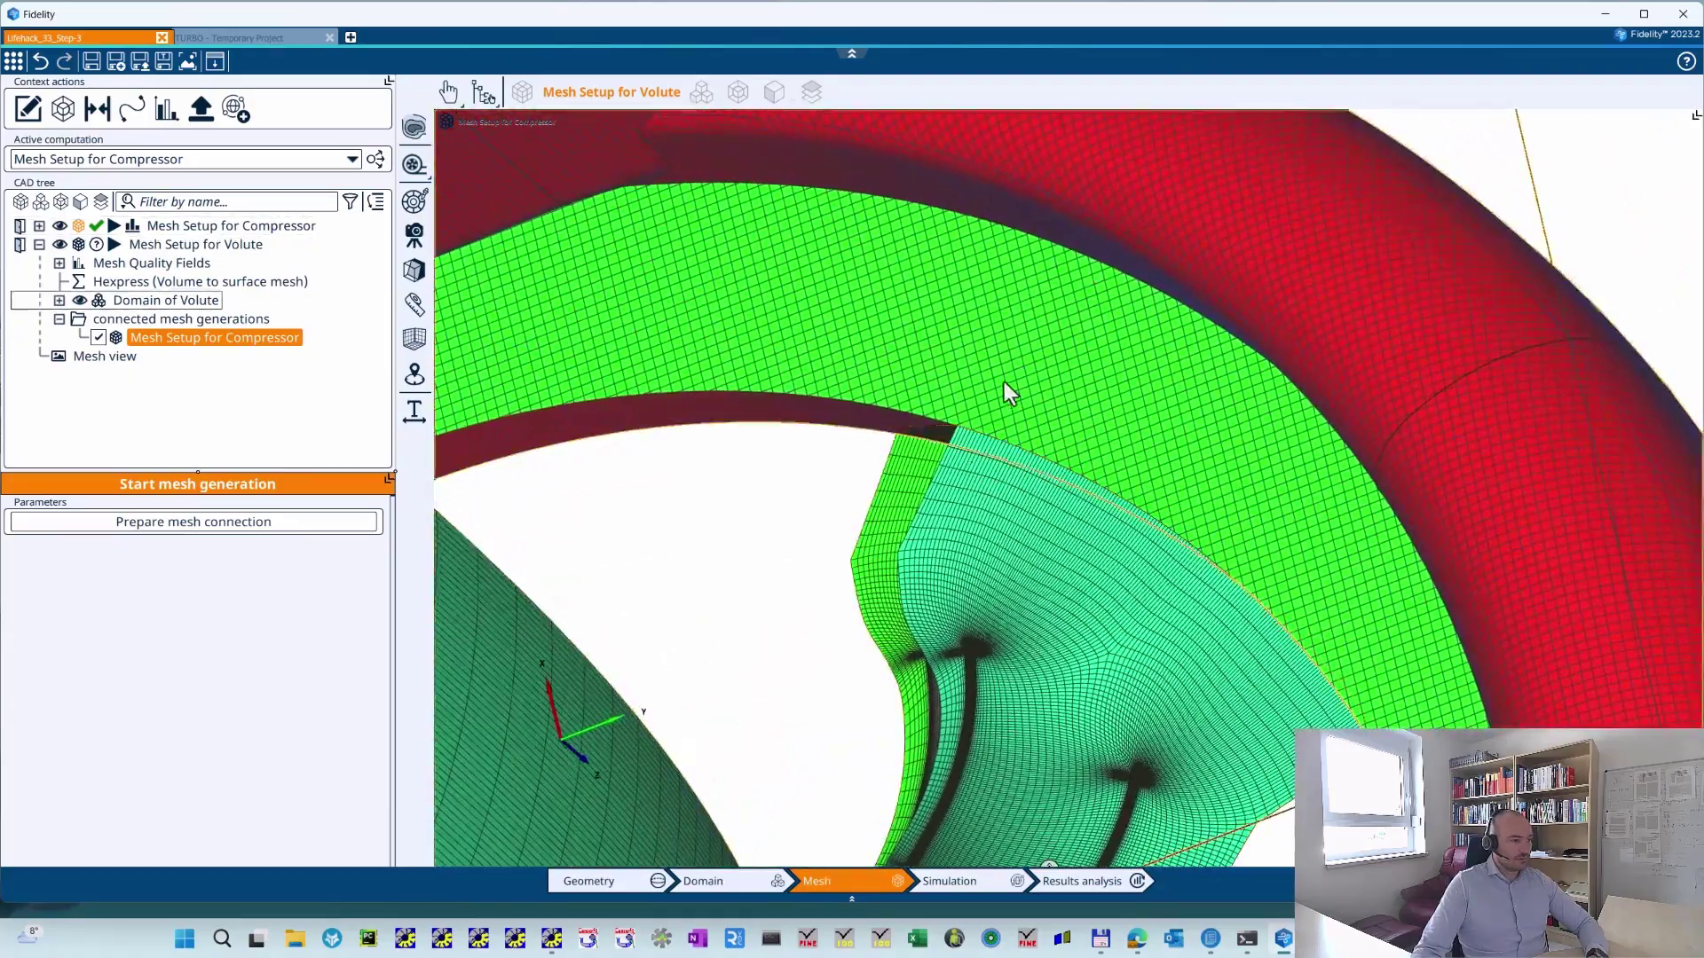
middle_drag(1134, 383, 897, 627)
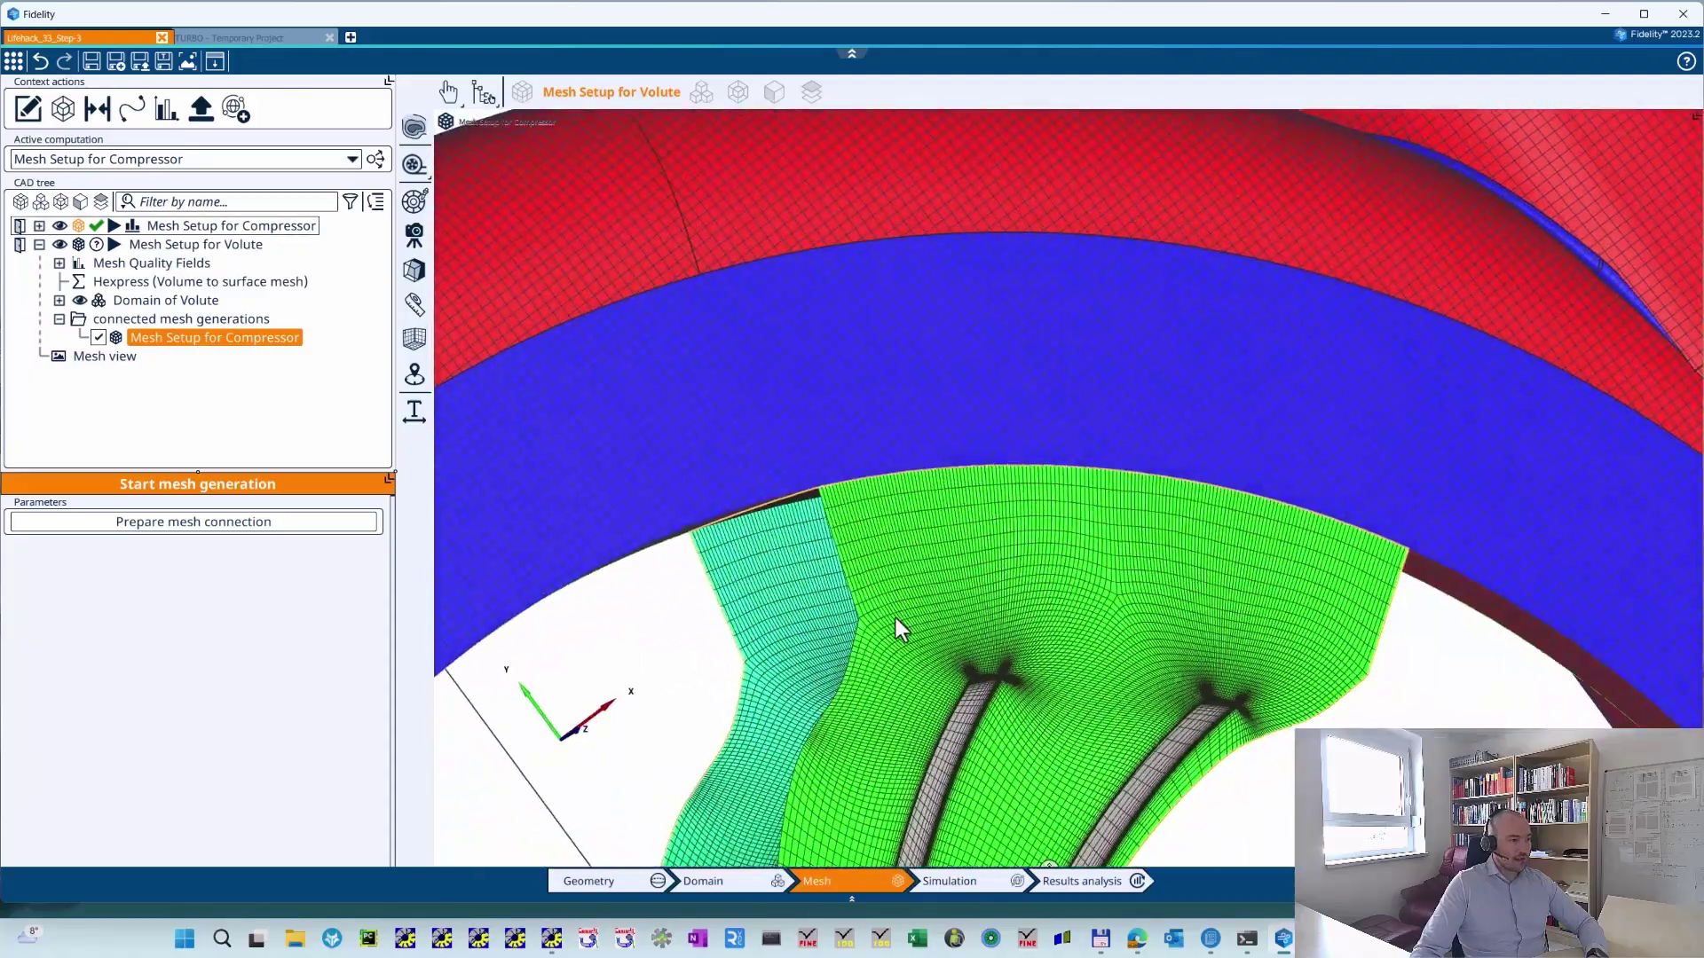
middle_drag(1506, 384, 1240, 355)
scroll(1239, 355, up, 3)
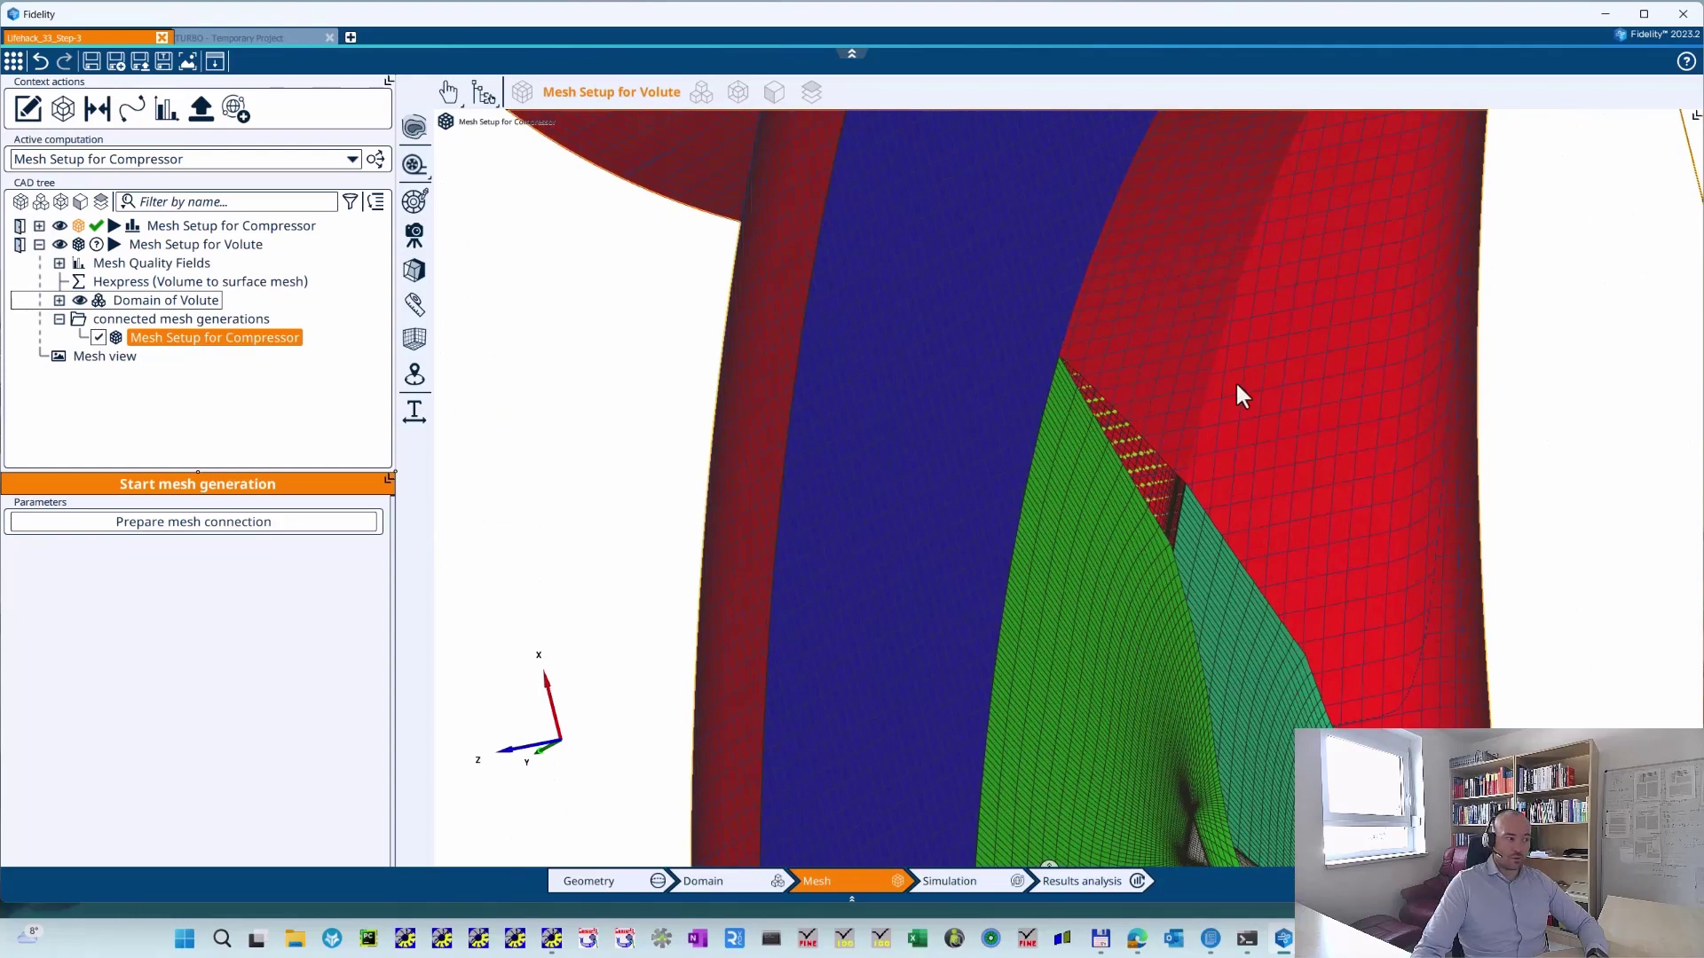
middle_drag(1237, 386, 1355, 380)
scroll(1110, 524, up, 3)
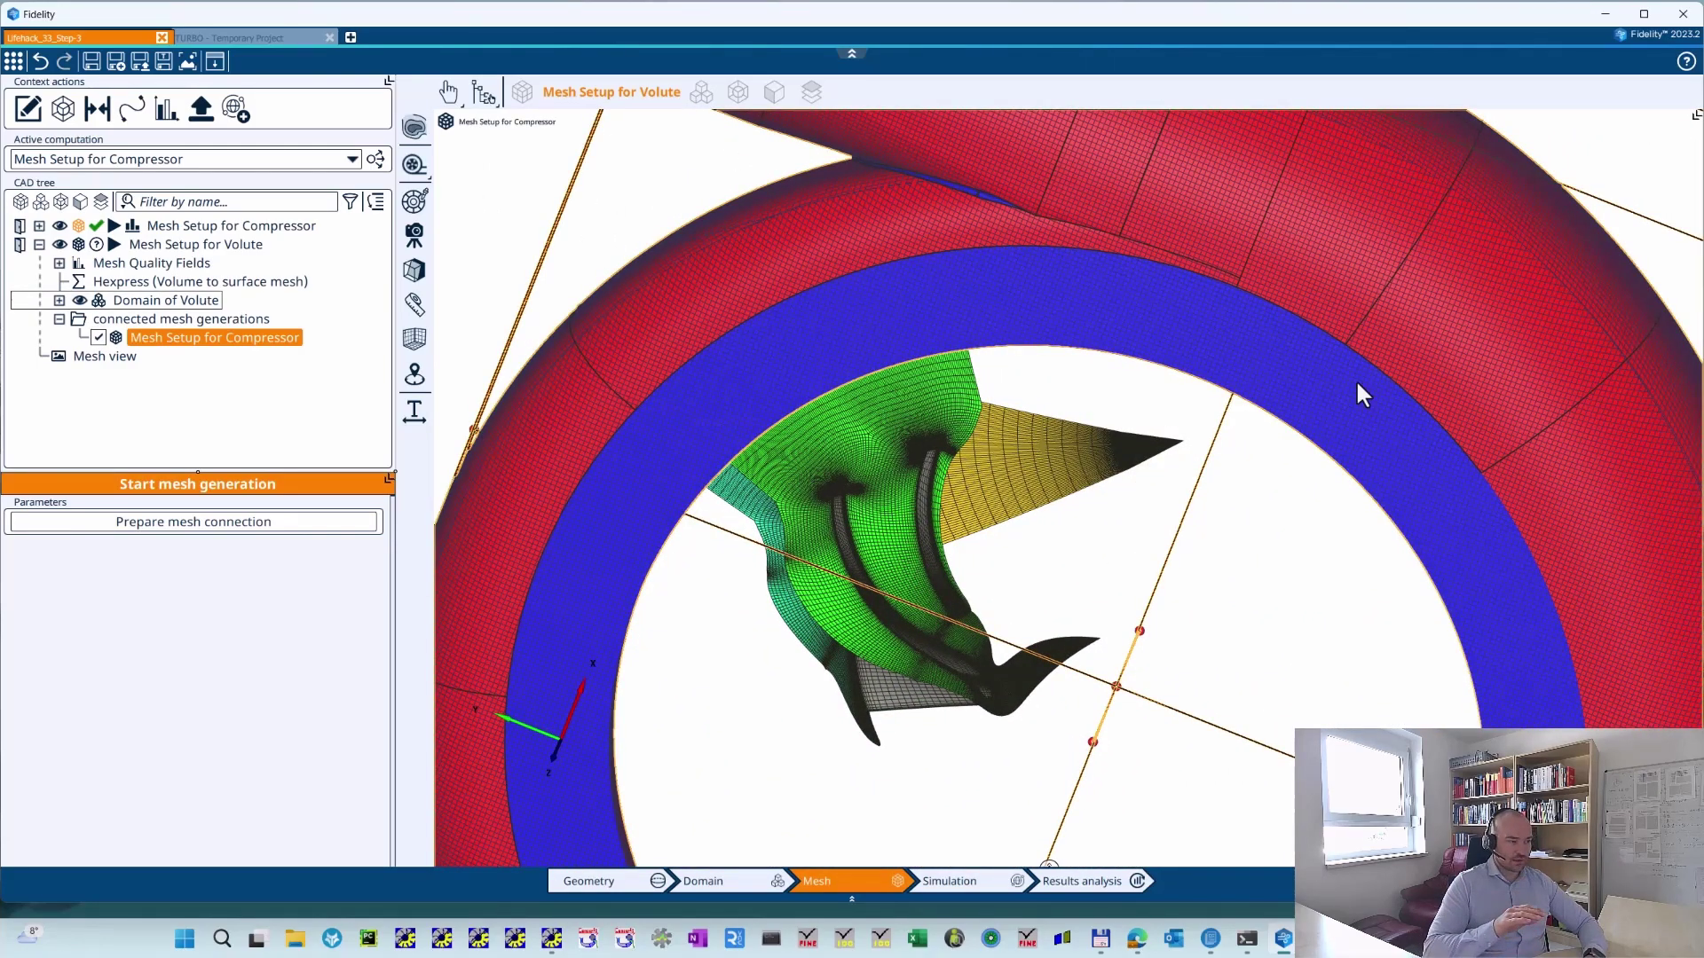
middle_drag(1291, 270, 1466, 519)
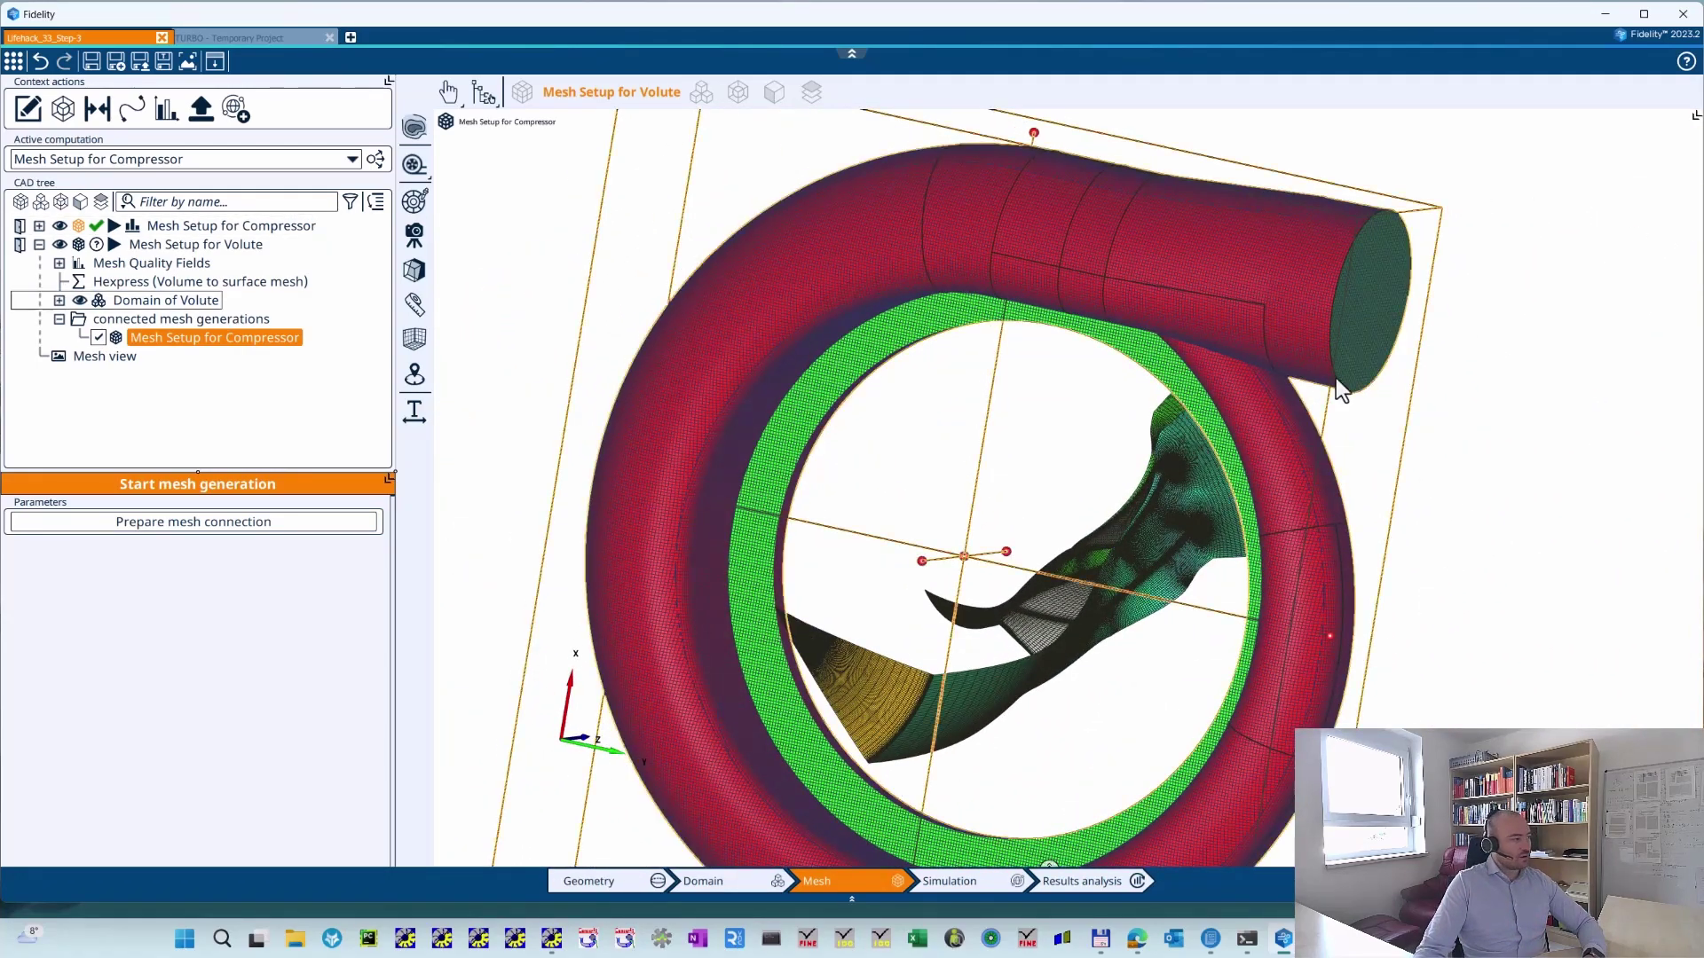
- Show the advanced local mesh settings of the Volute's RSI boundary
click(60, 319)
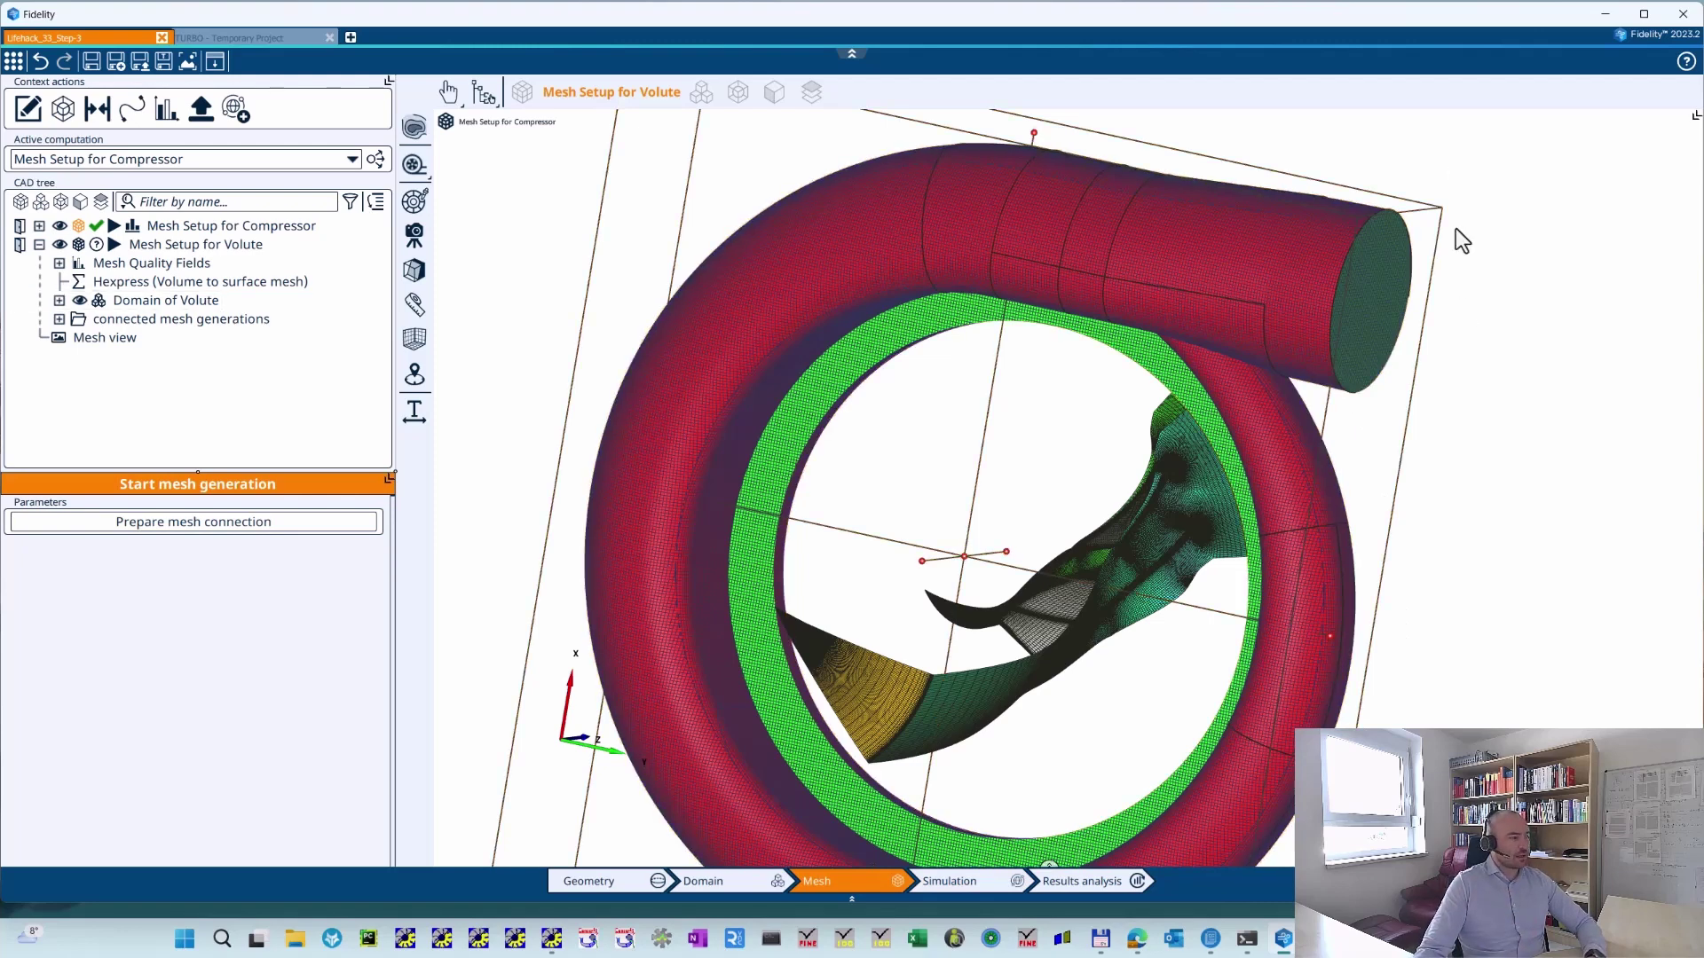
click(59, 300)
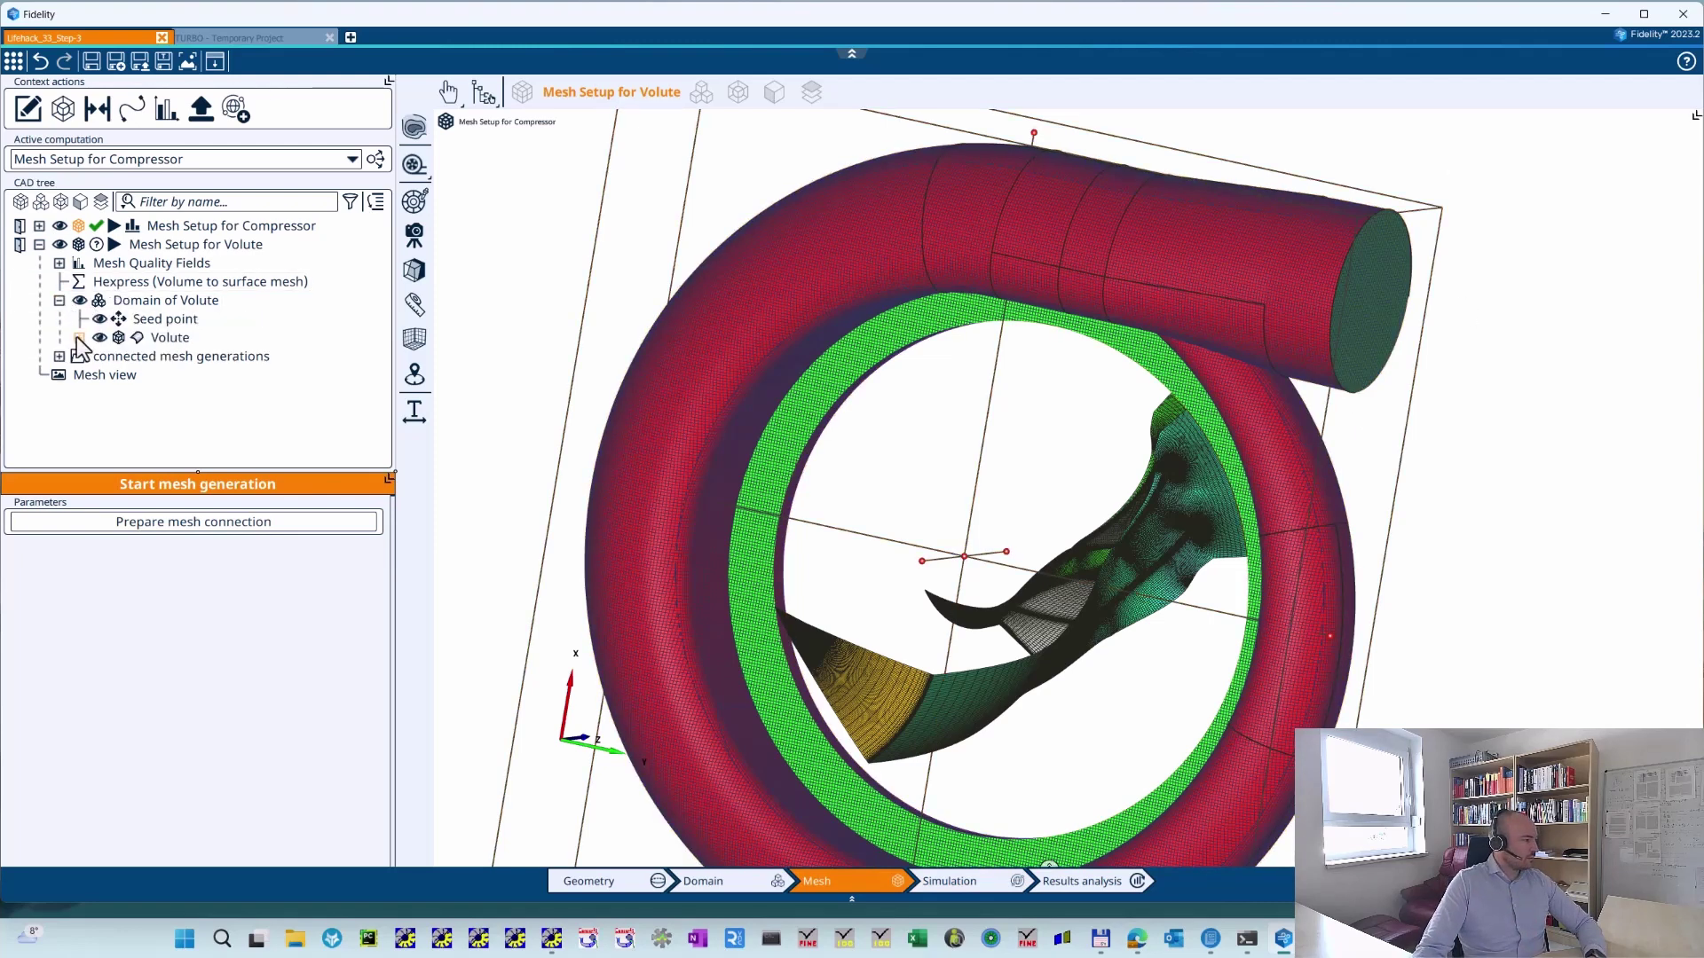
click(79, 337)
scroll(232, 426, down, 1)
click(180, 419)
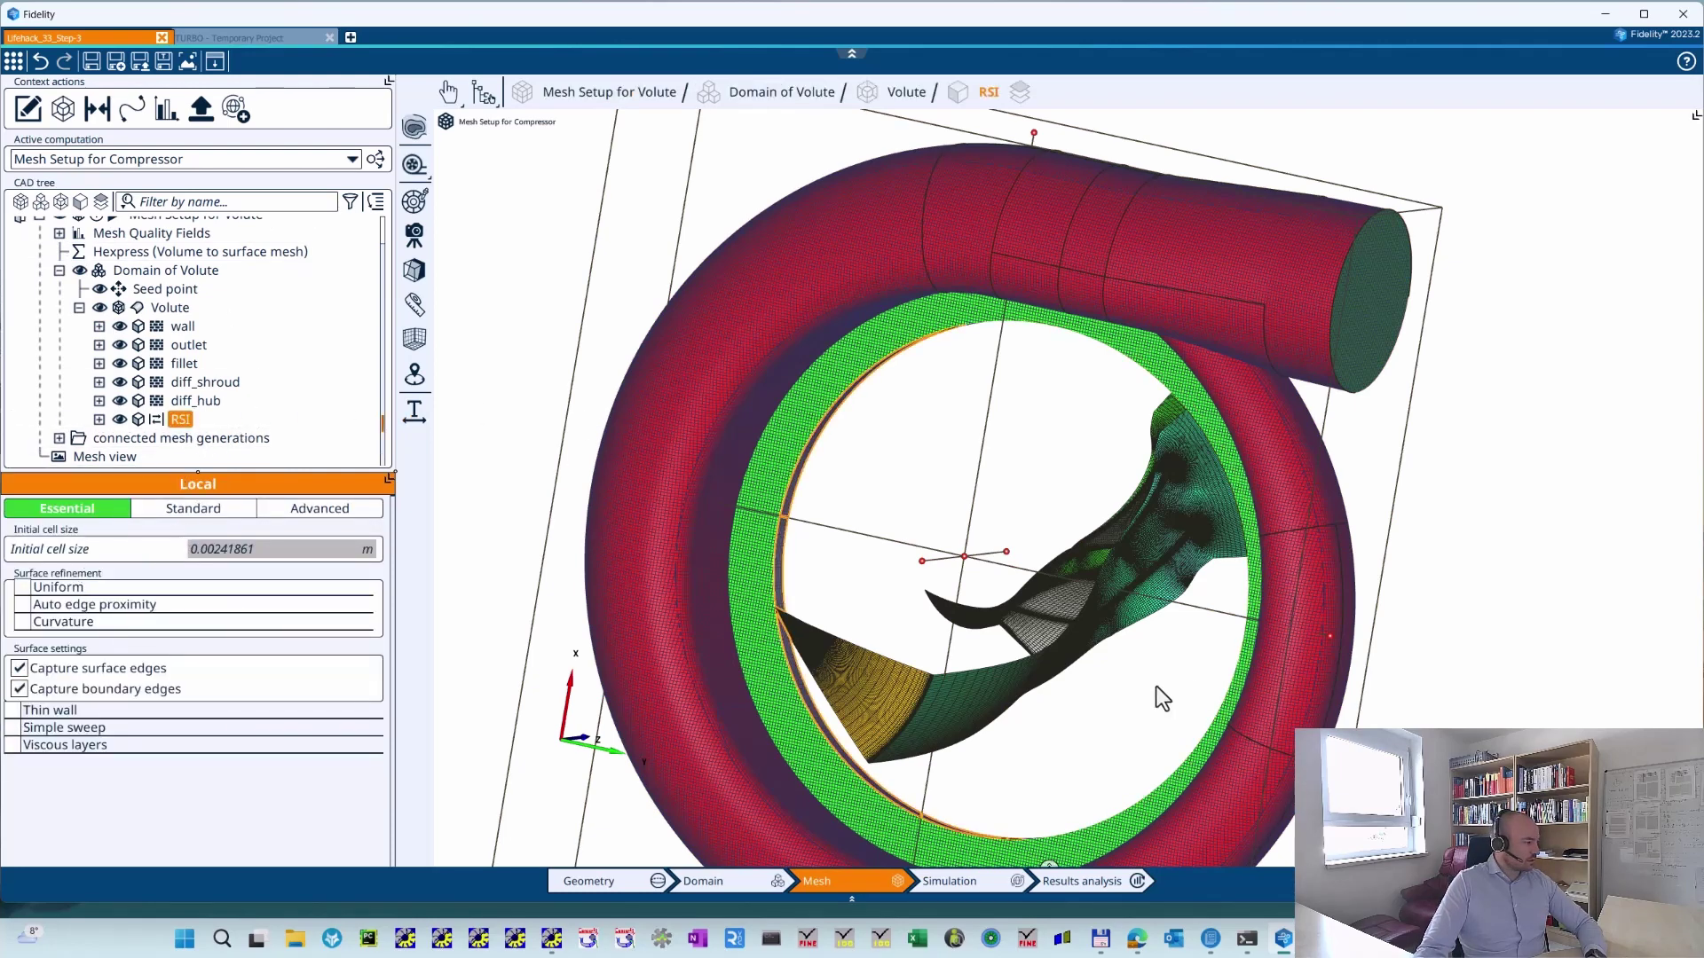
click(312, 509)
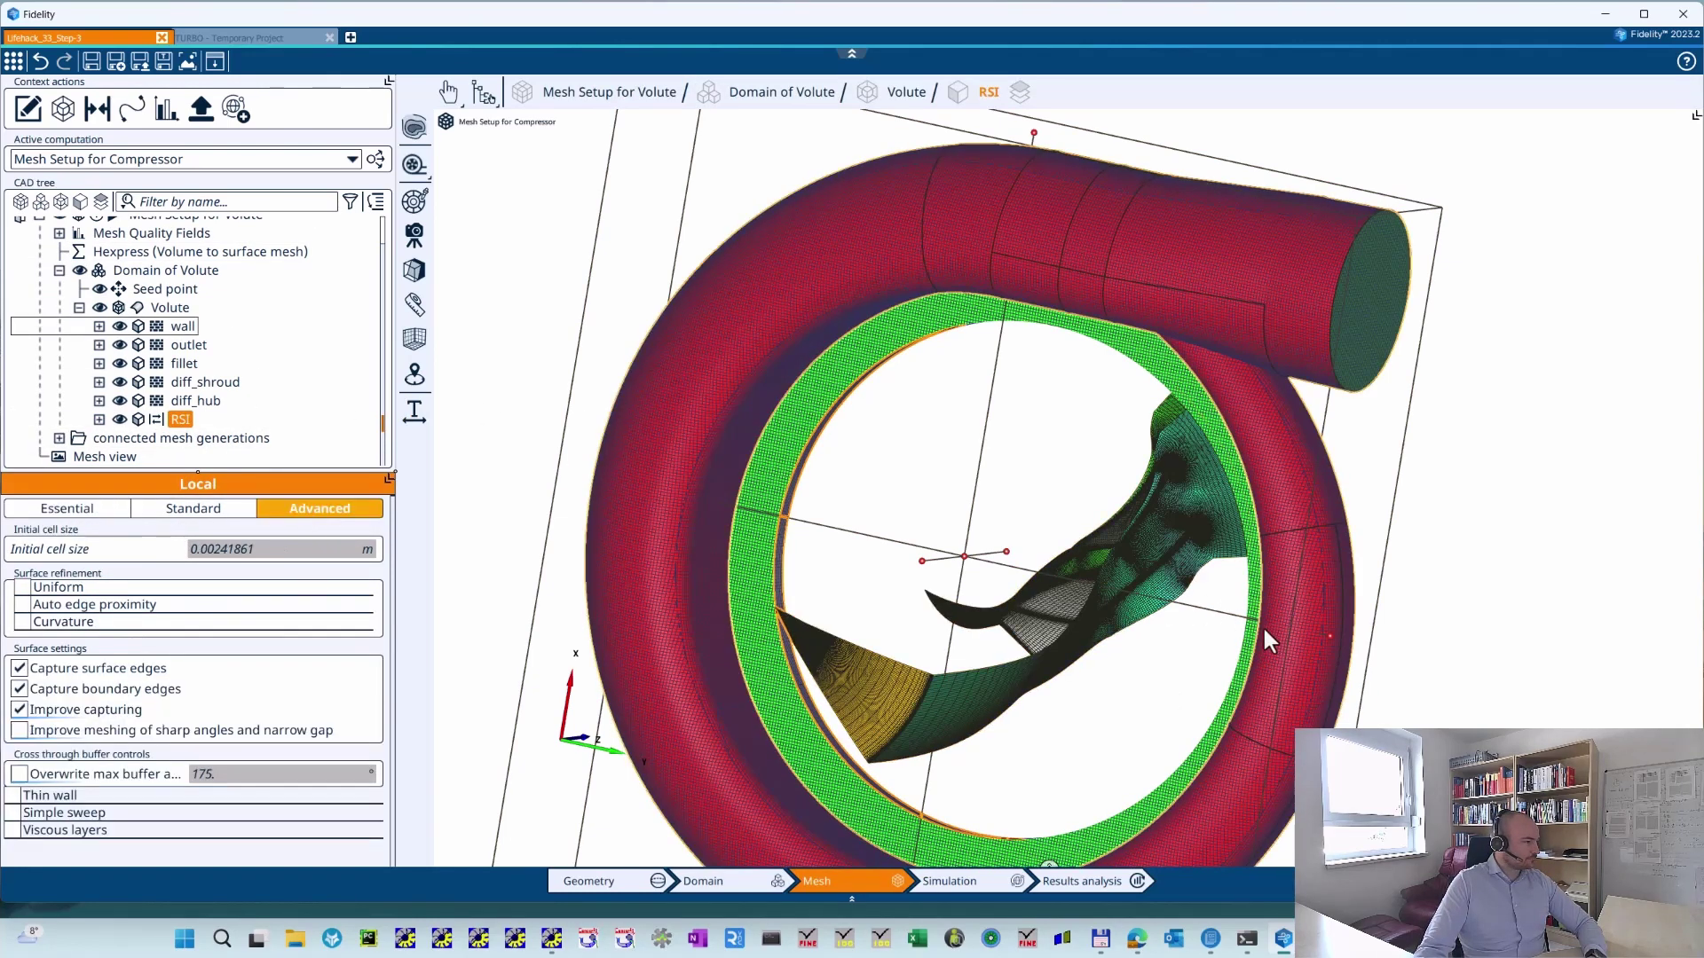
- Enable uniform surface refinement at refinement level 2 on the RSI boundary and check it against the compressor outlet mesh
middle_drag(1262, 625, 1099, 365)
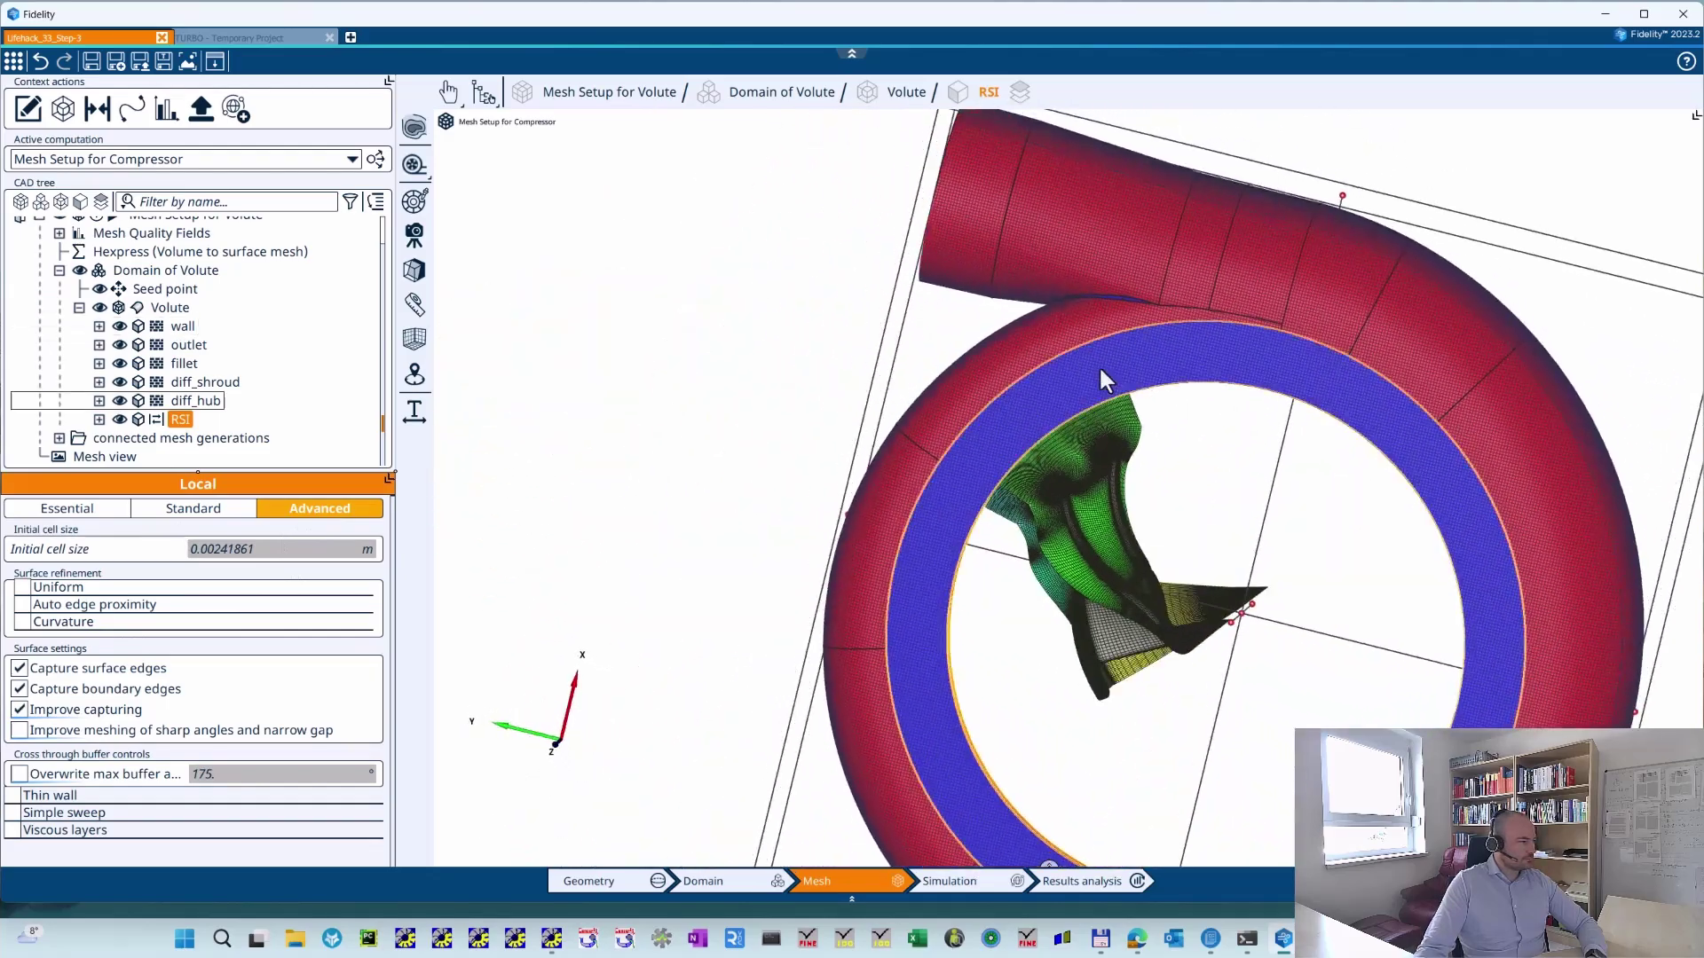
scroll(1285, 535, up, 8)
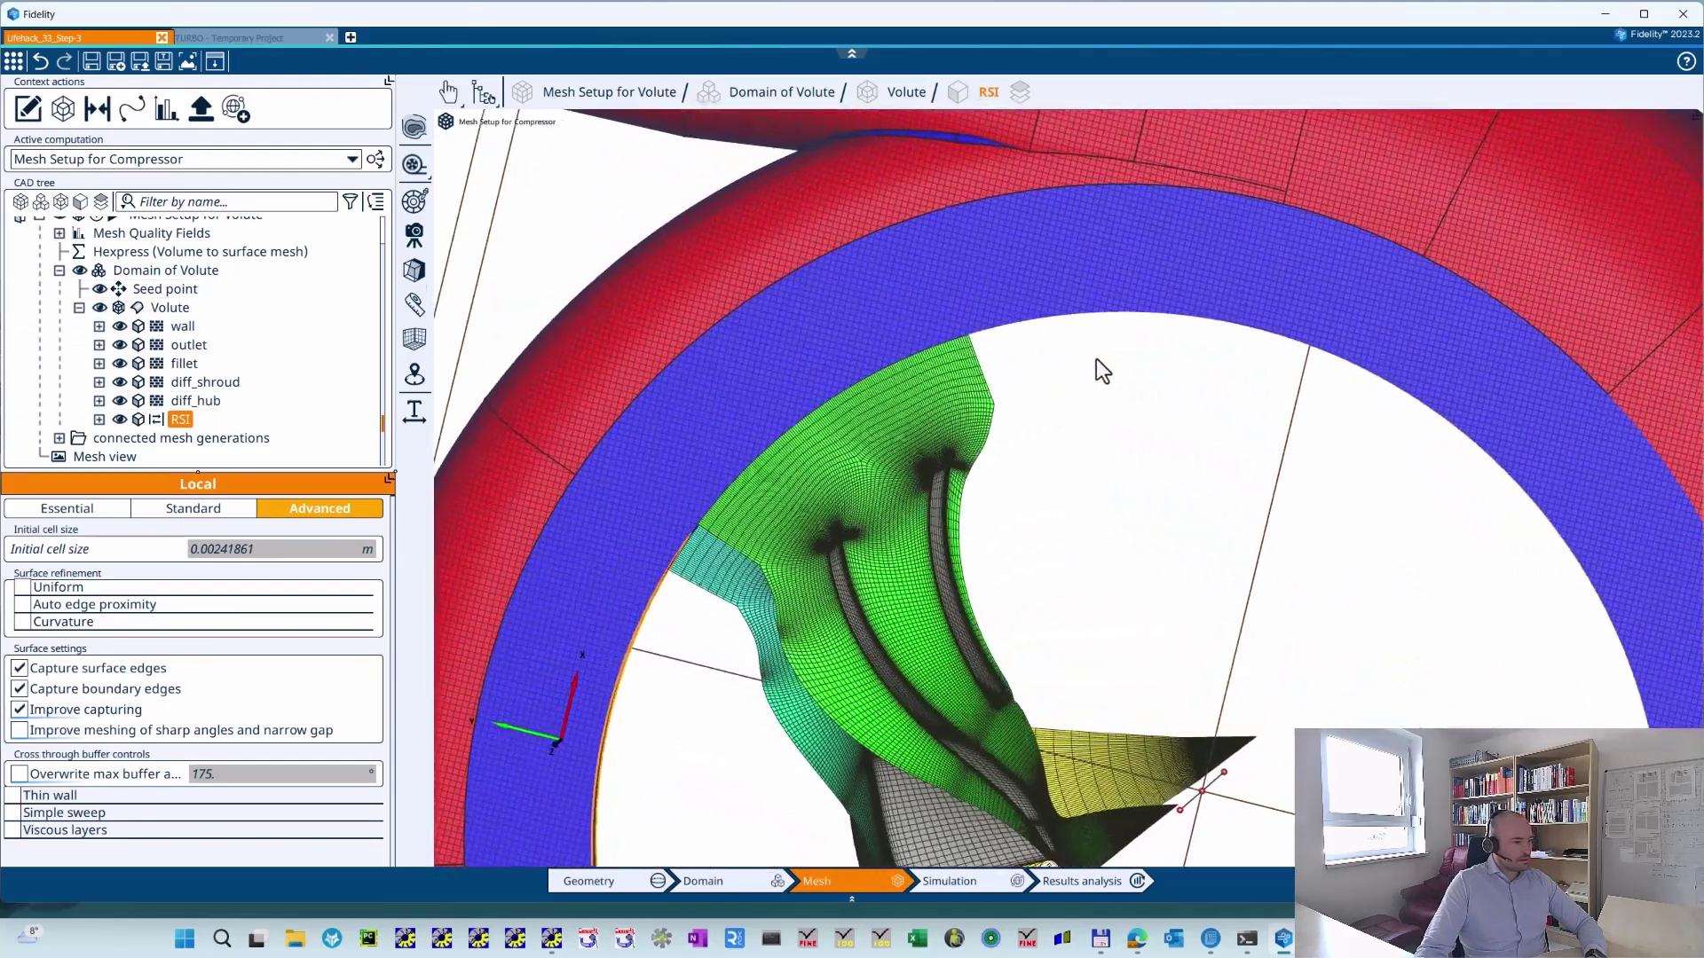
scroll(891, 302, up, 8)
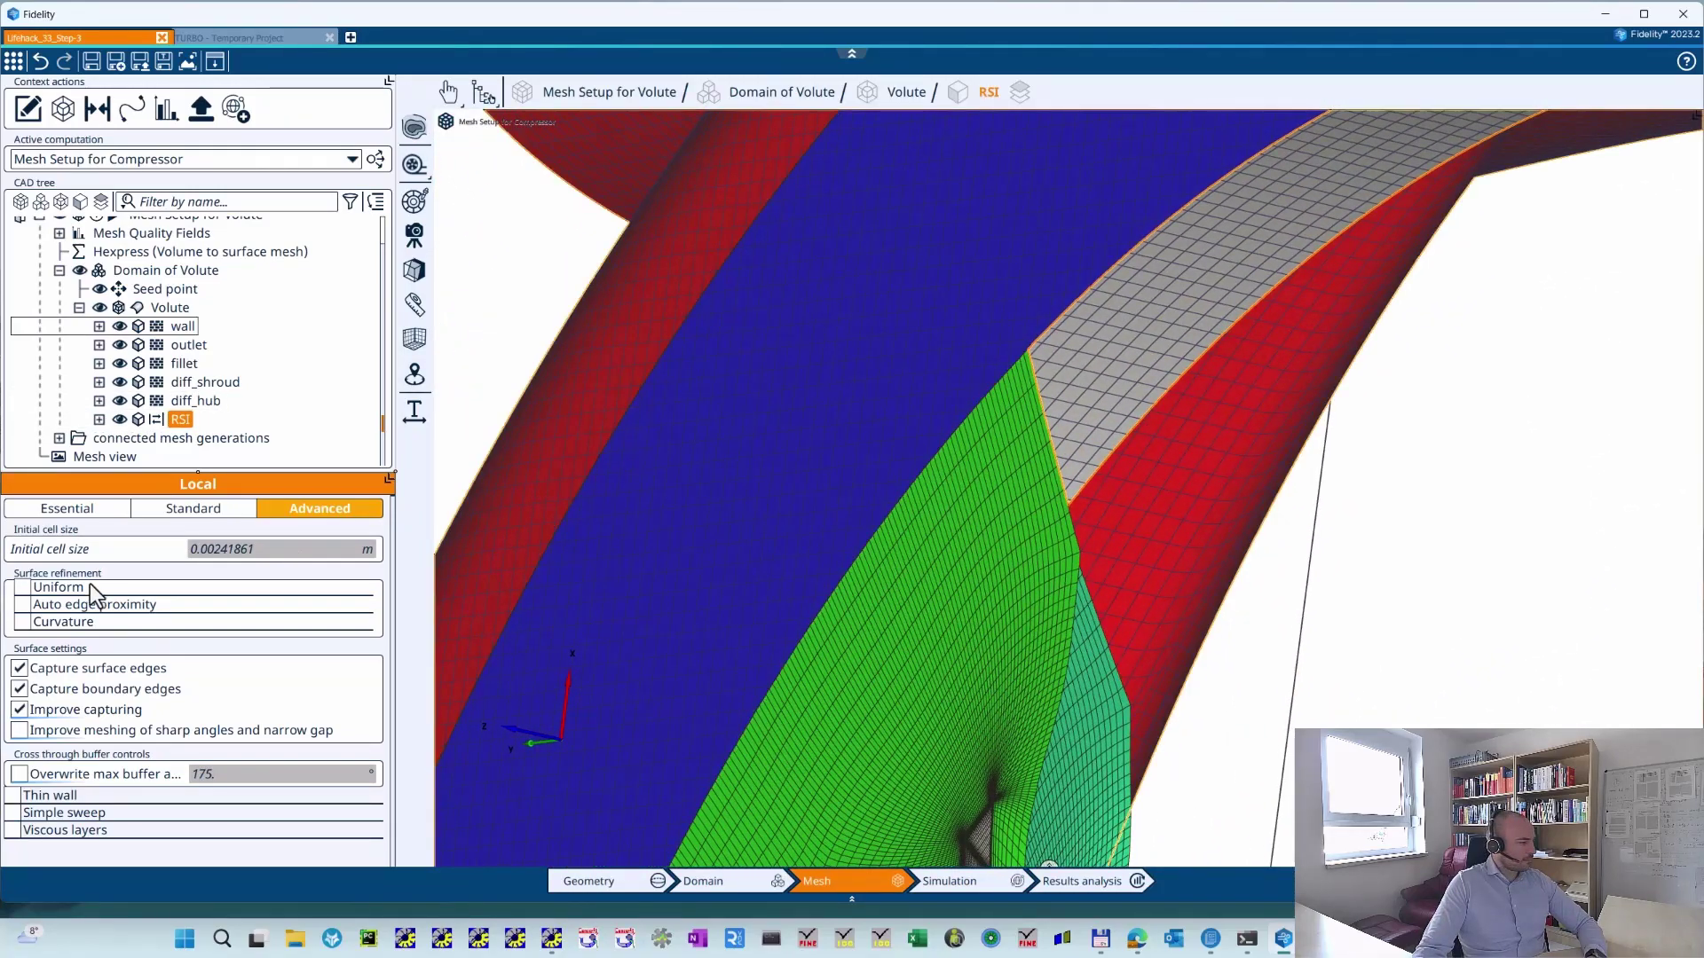
click(20, 587)
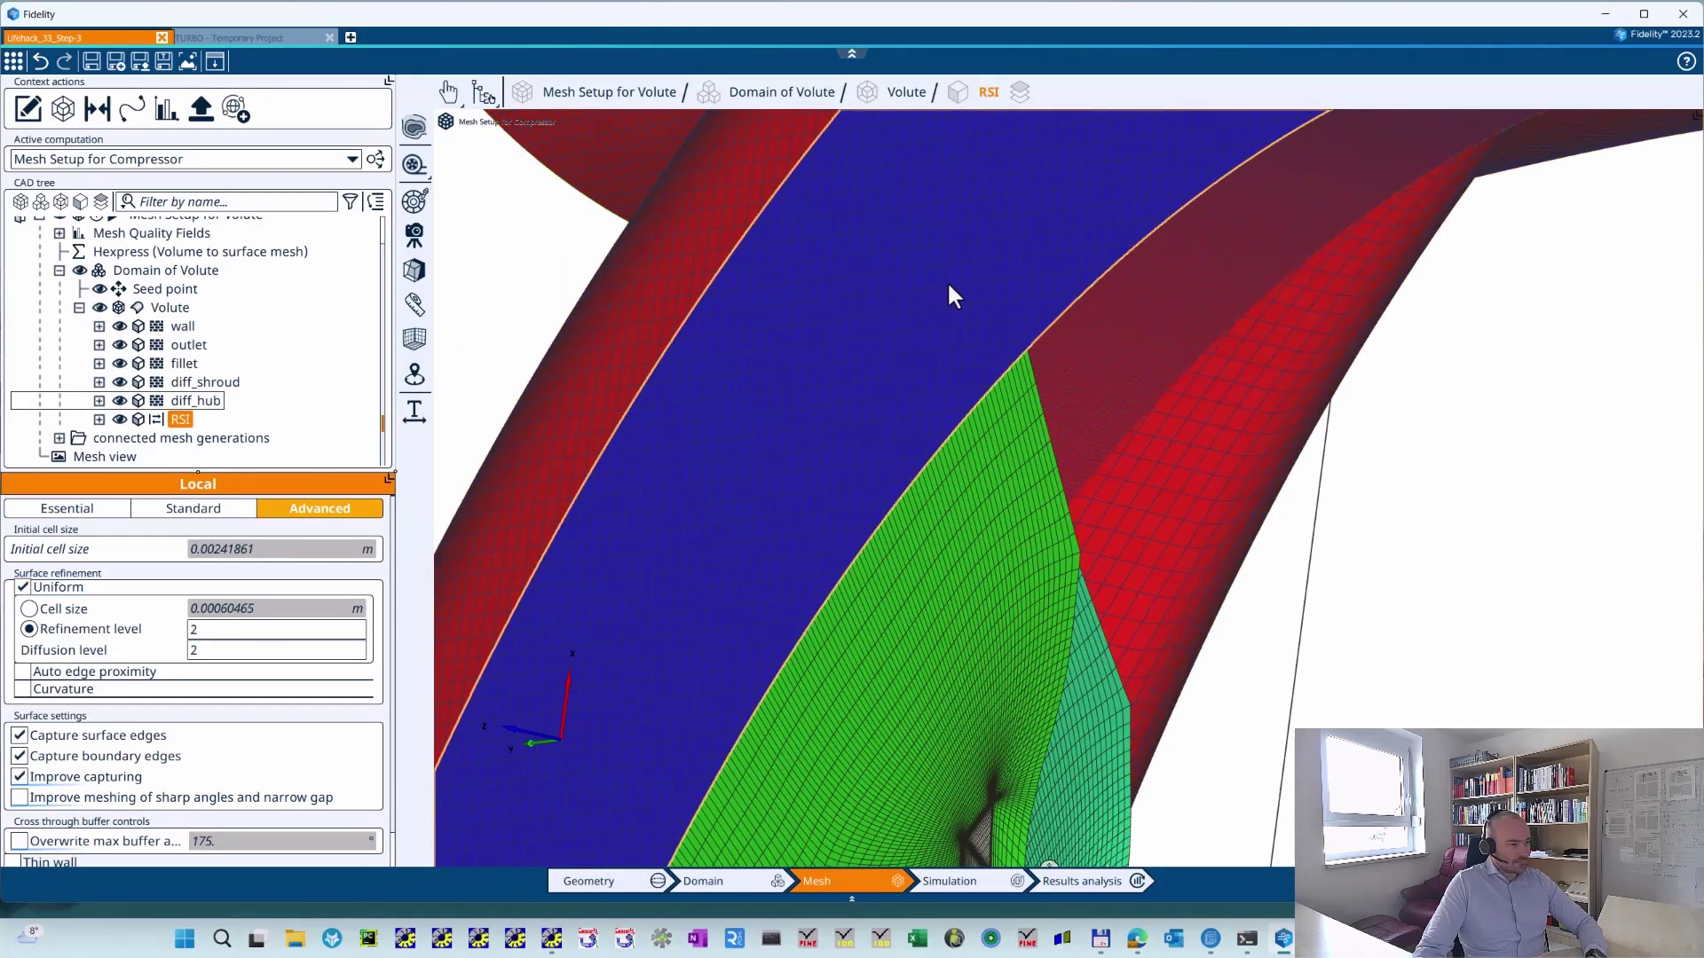
scroll(946, 293, up, 2)
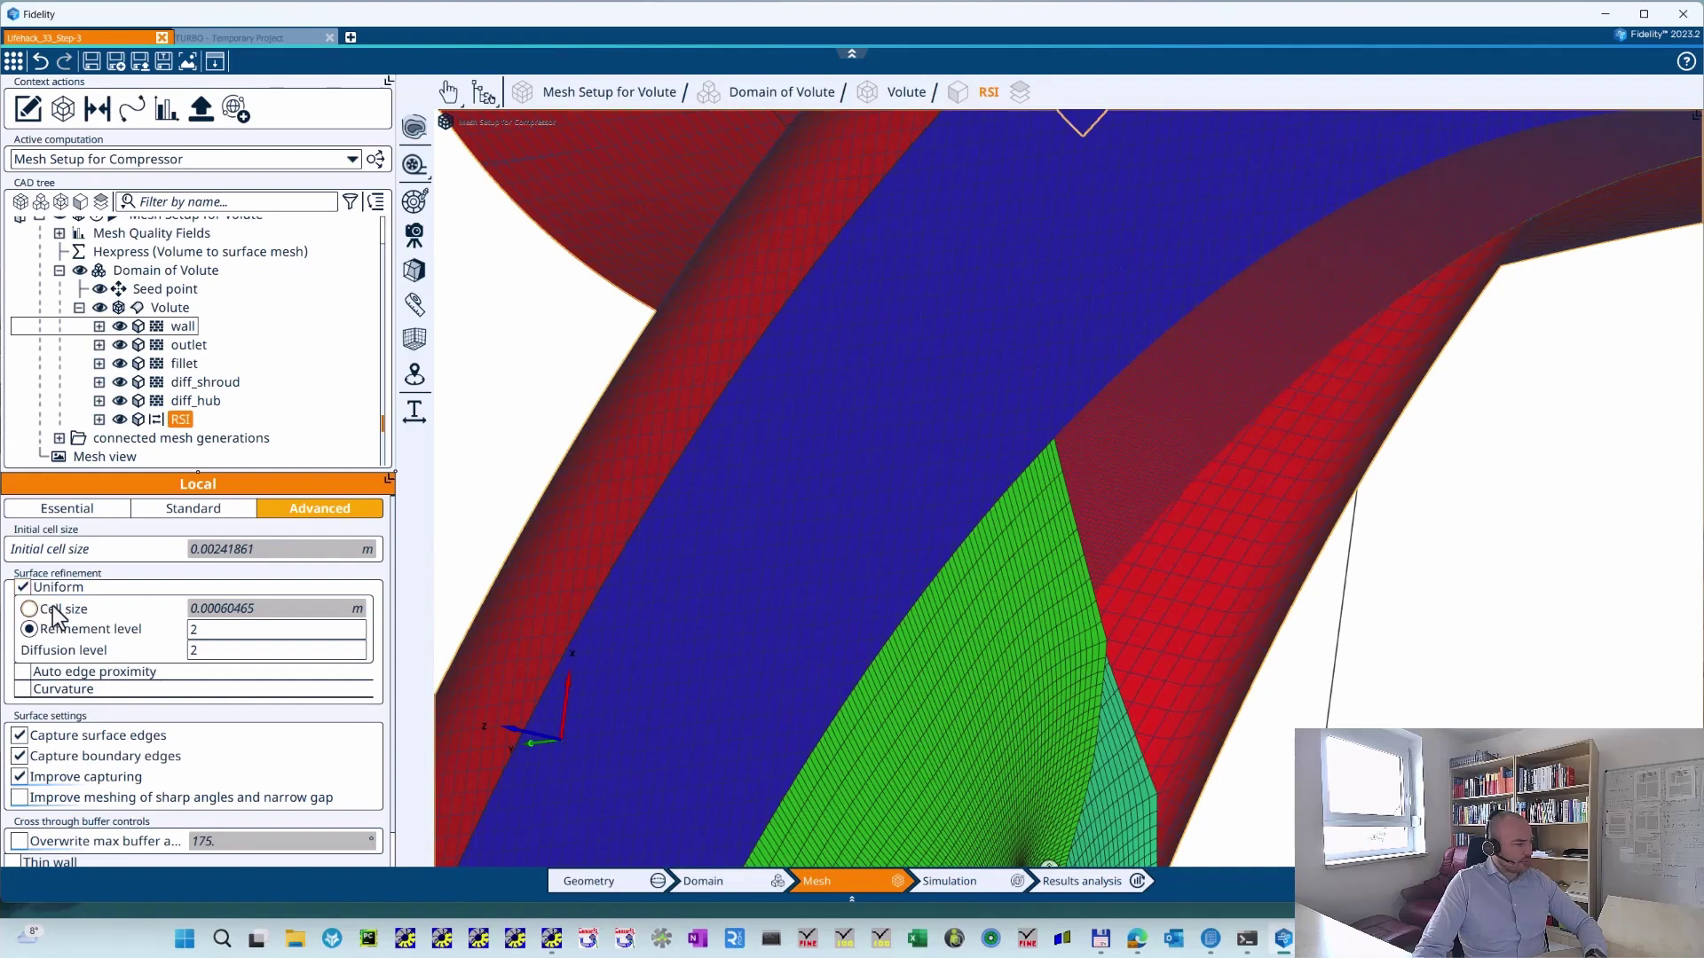
scroll(1092, 559, down, 3)
scroll(1128, 479, up, 4)
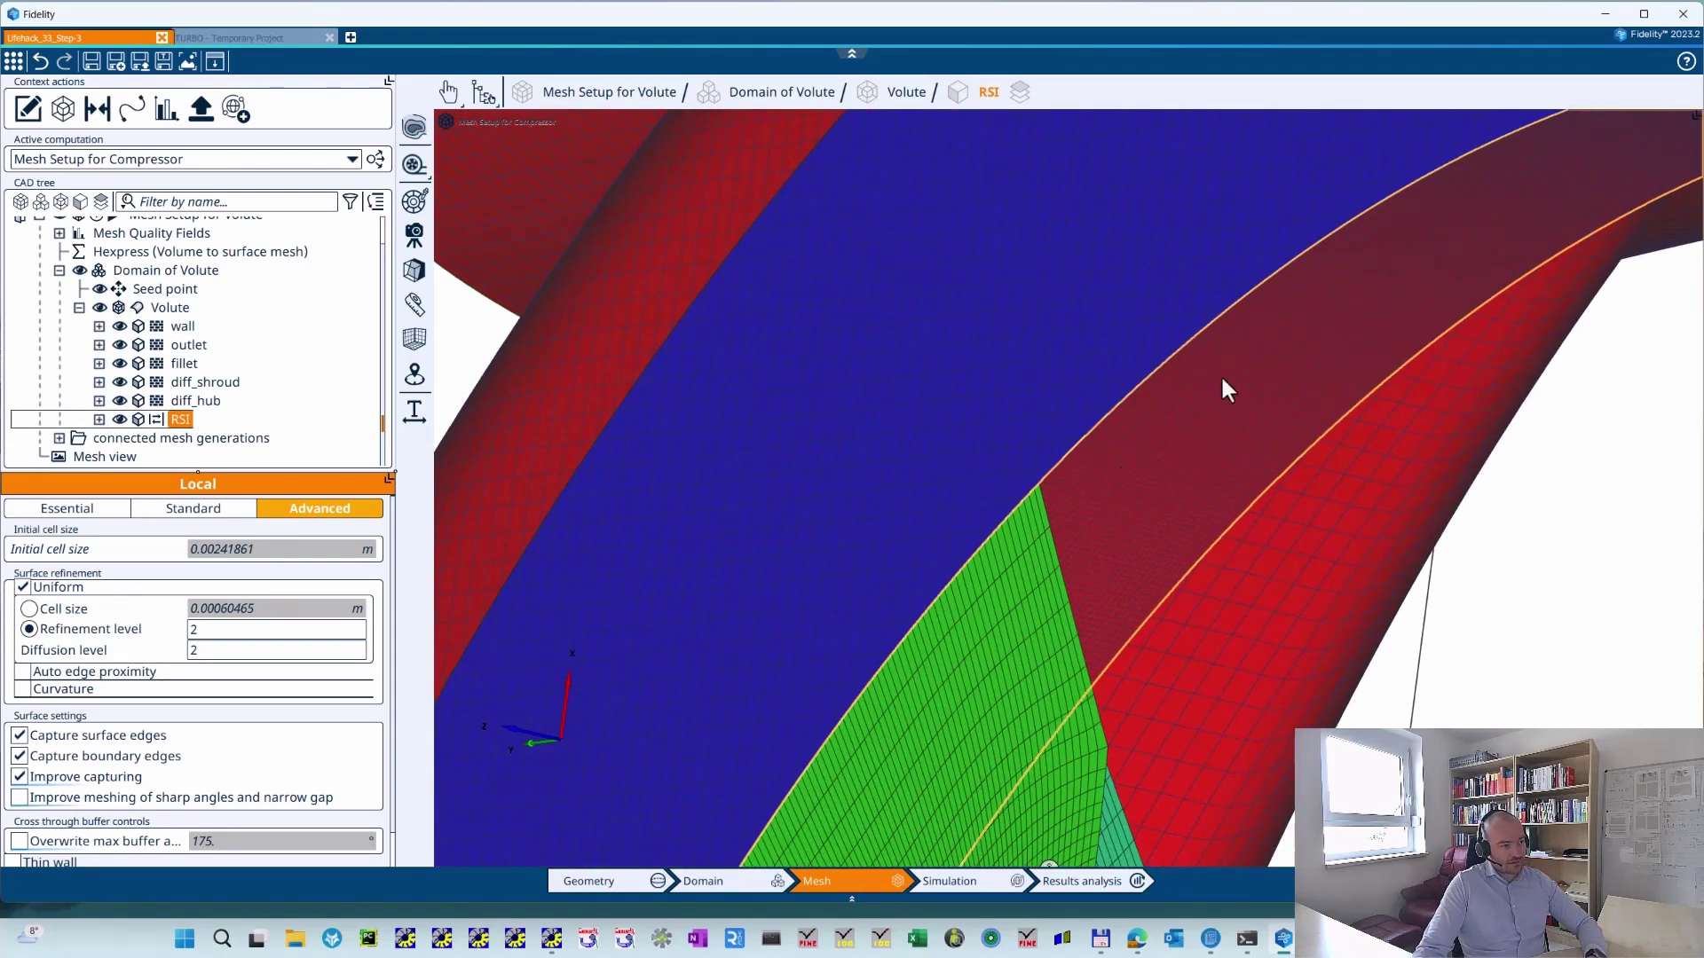
click(1372, 284)
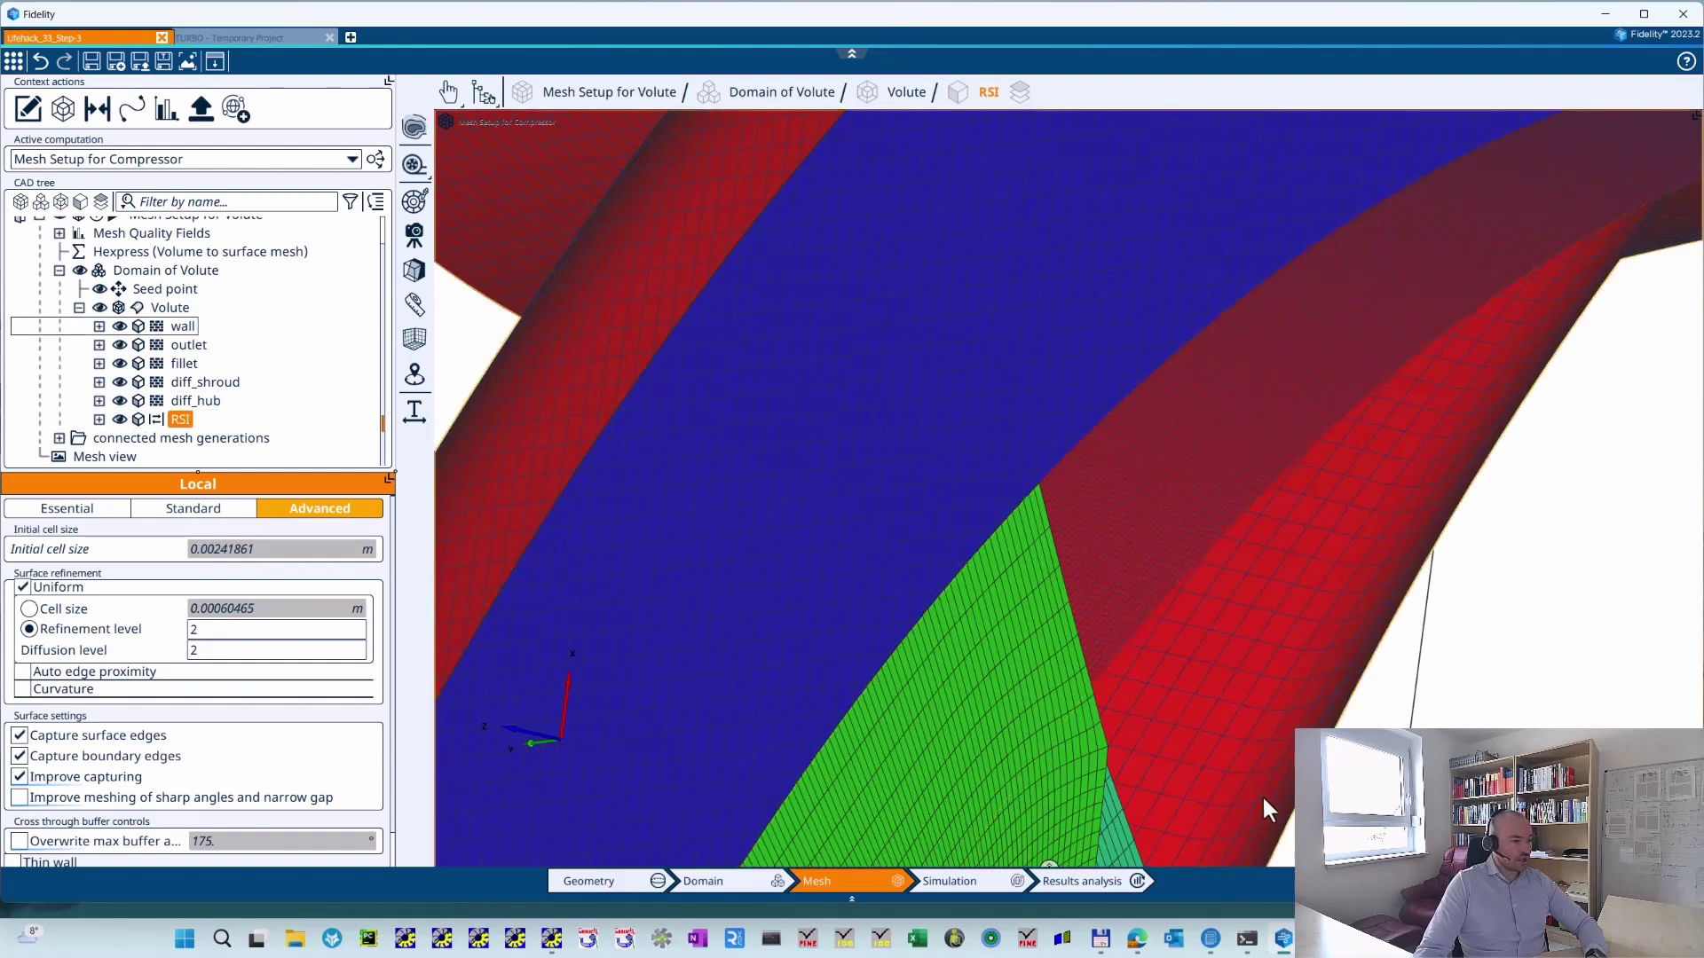
- Switch to Doc Assistant and read the Result section on automatic rotor-stator surfaces of revolution, then return to Fidelity
click(1211, 939)
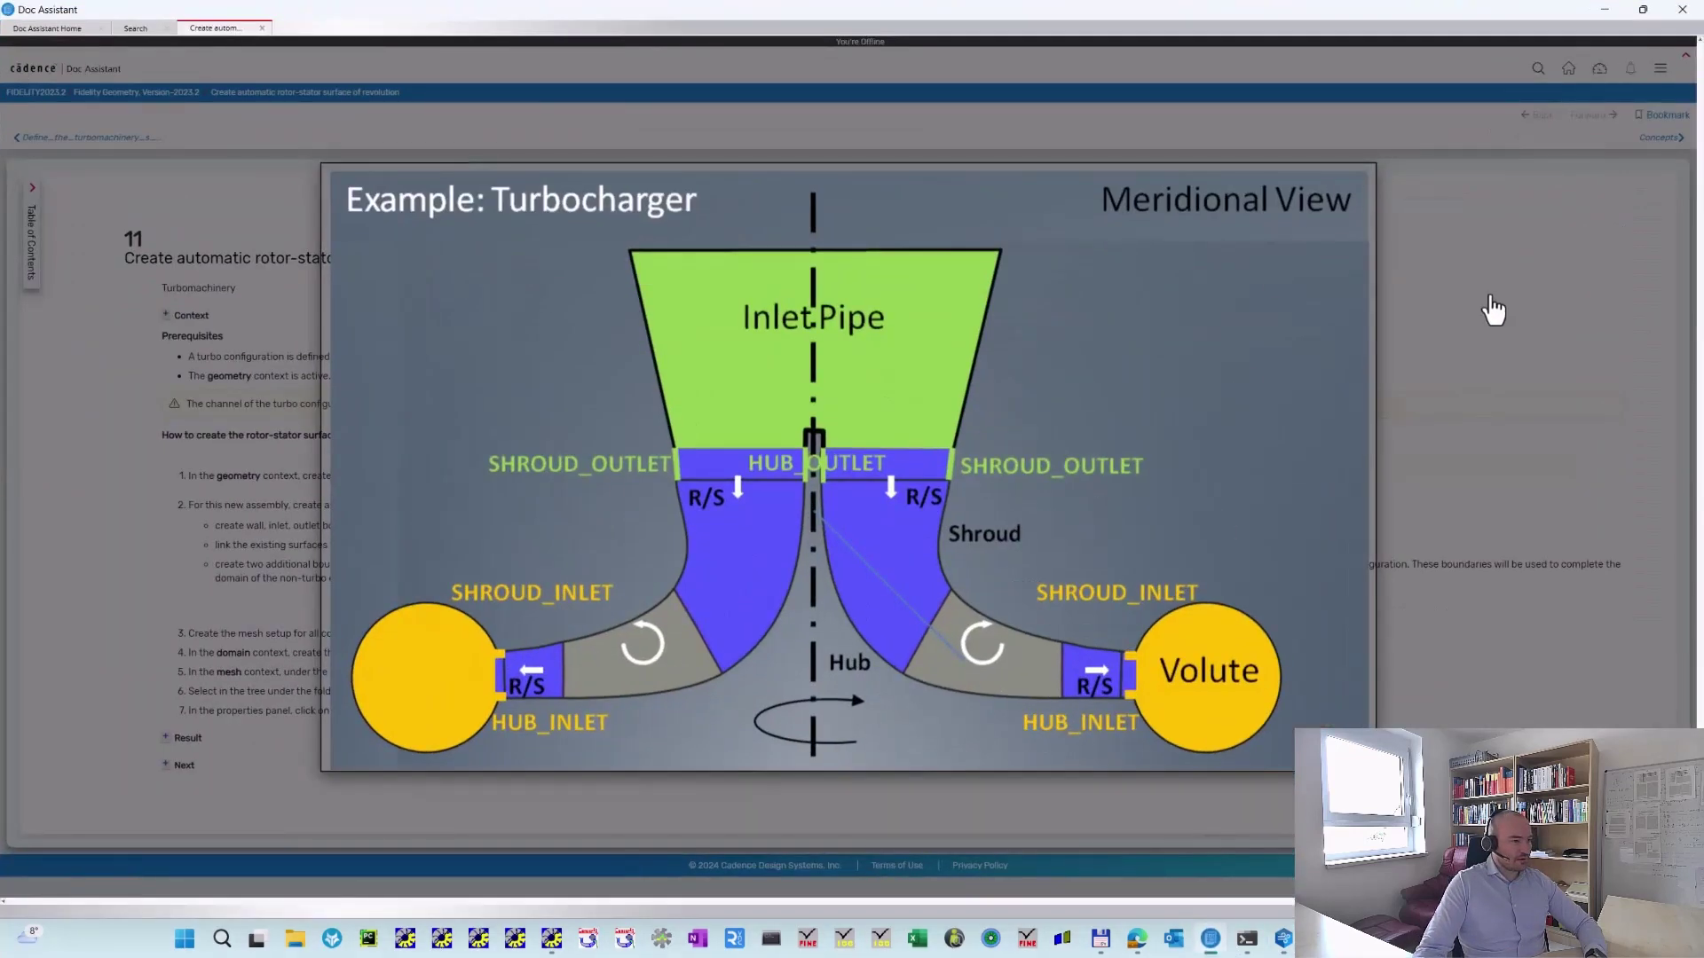
scroll(976, 470, down, 5)
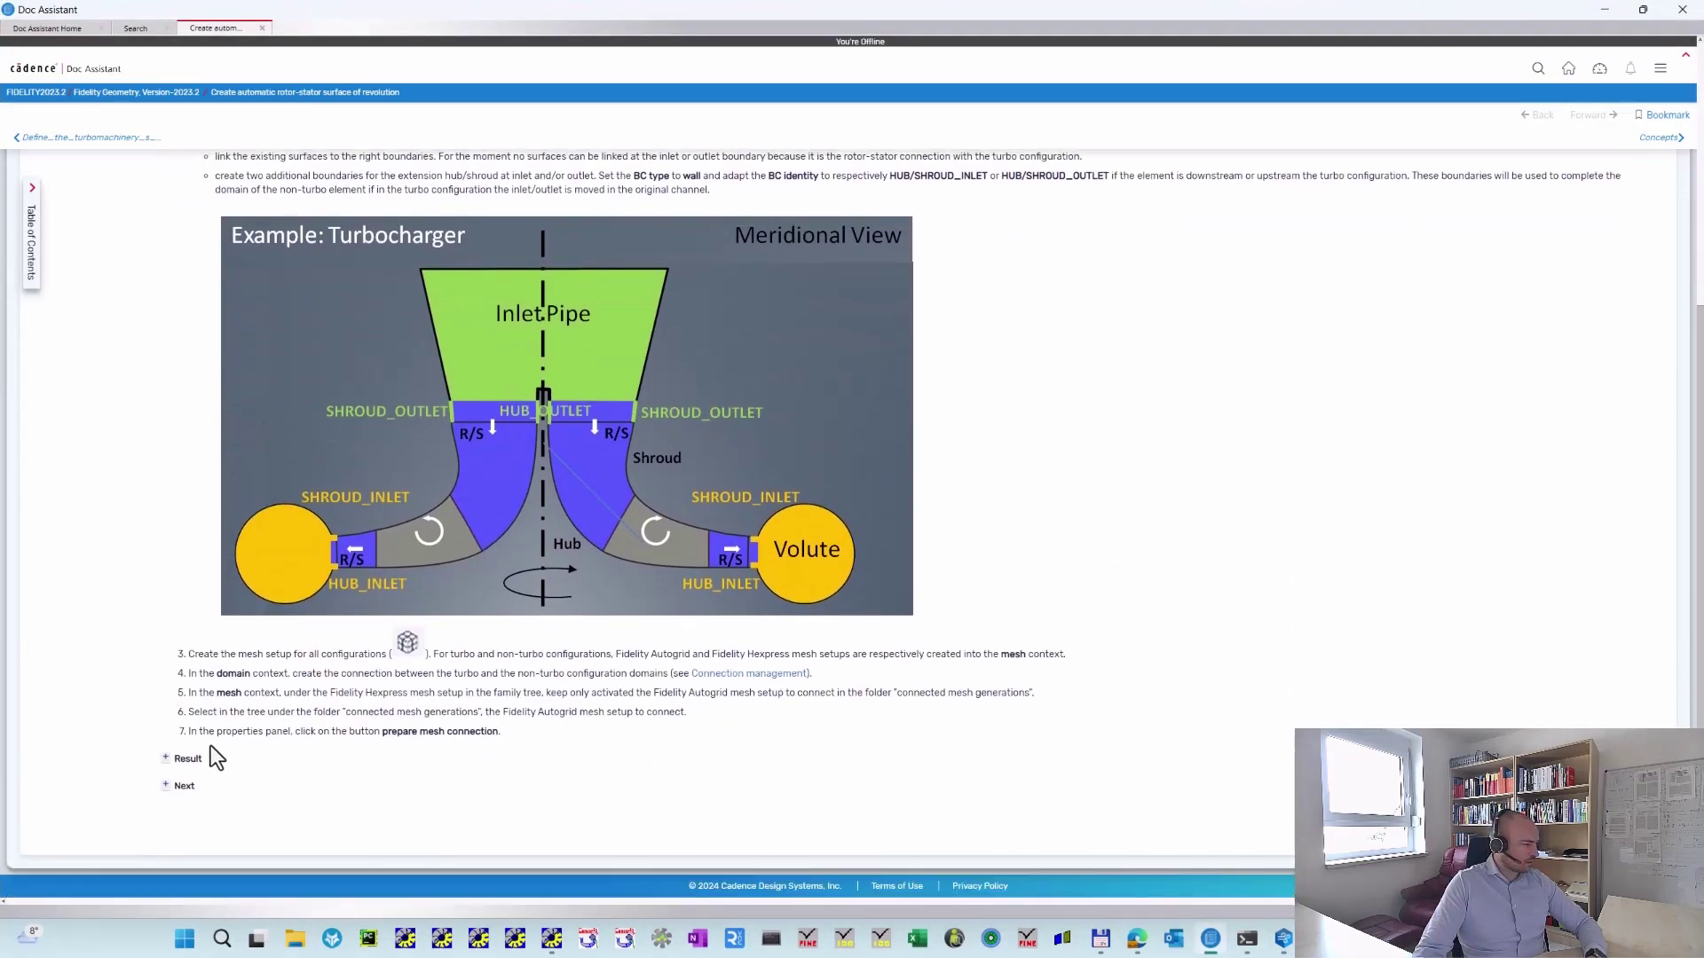
click(168, 758)
scroll(994, 684, down, 1)
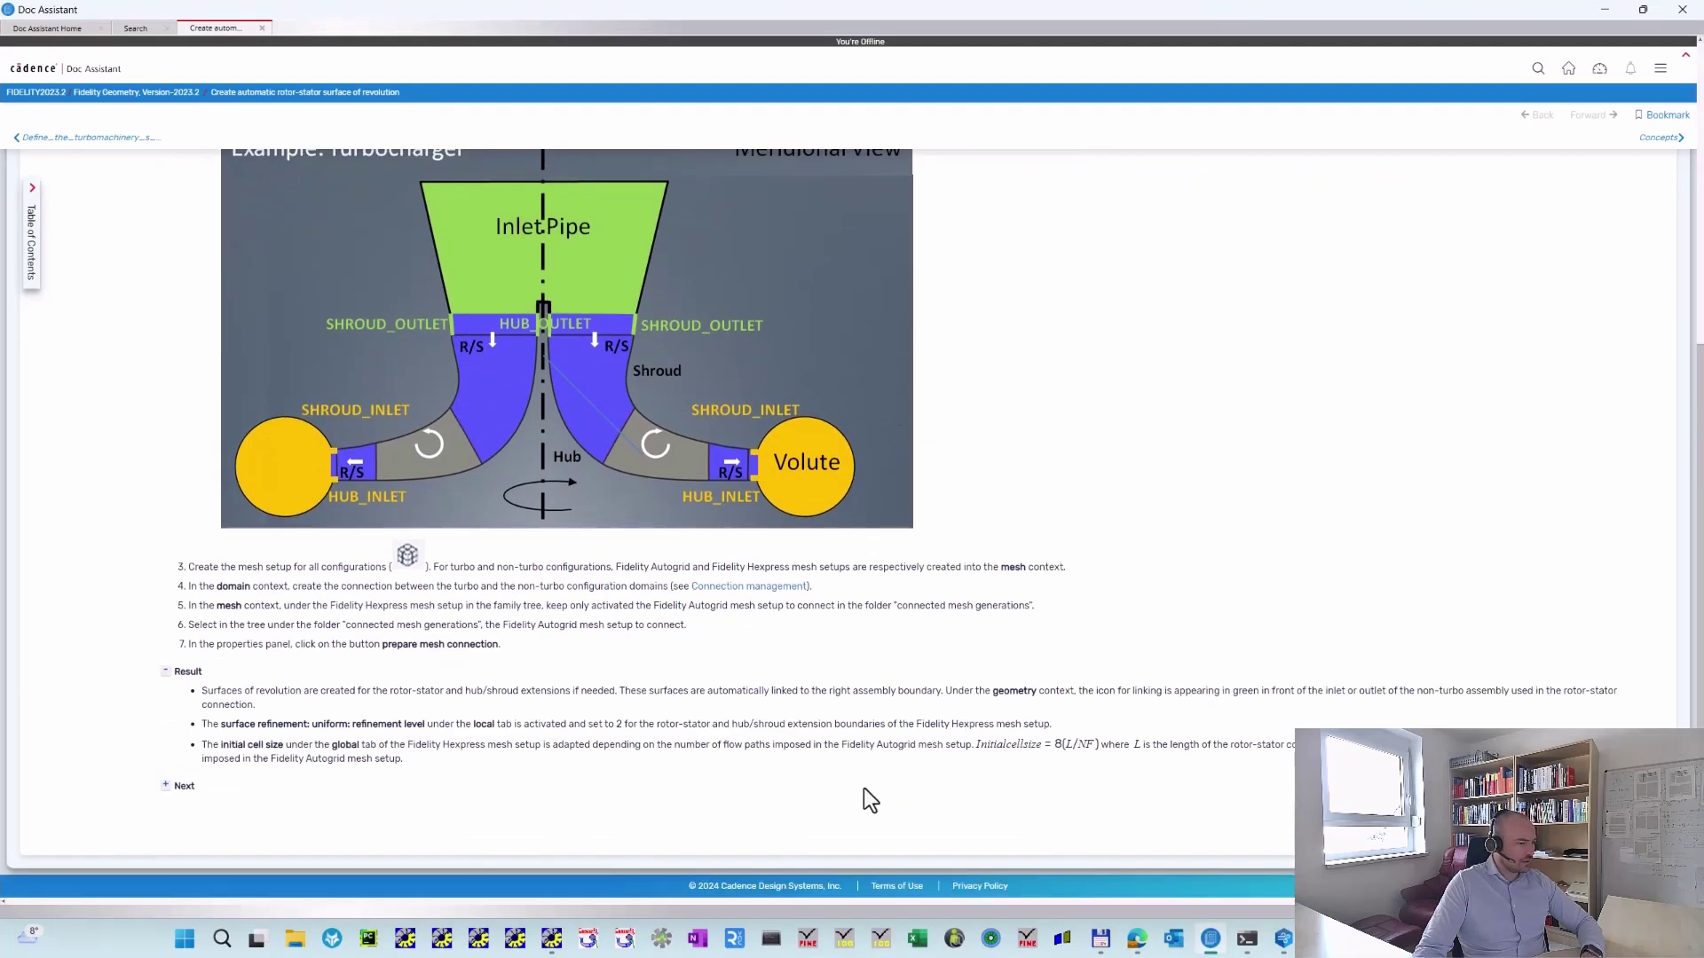
ctrl+scroll(864, 788, up, 1)
scroll(931, 743, down, 2)
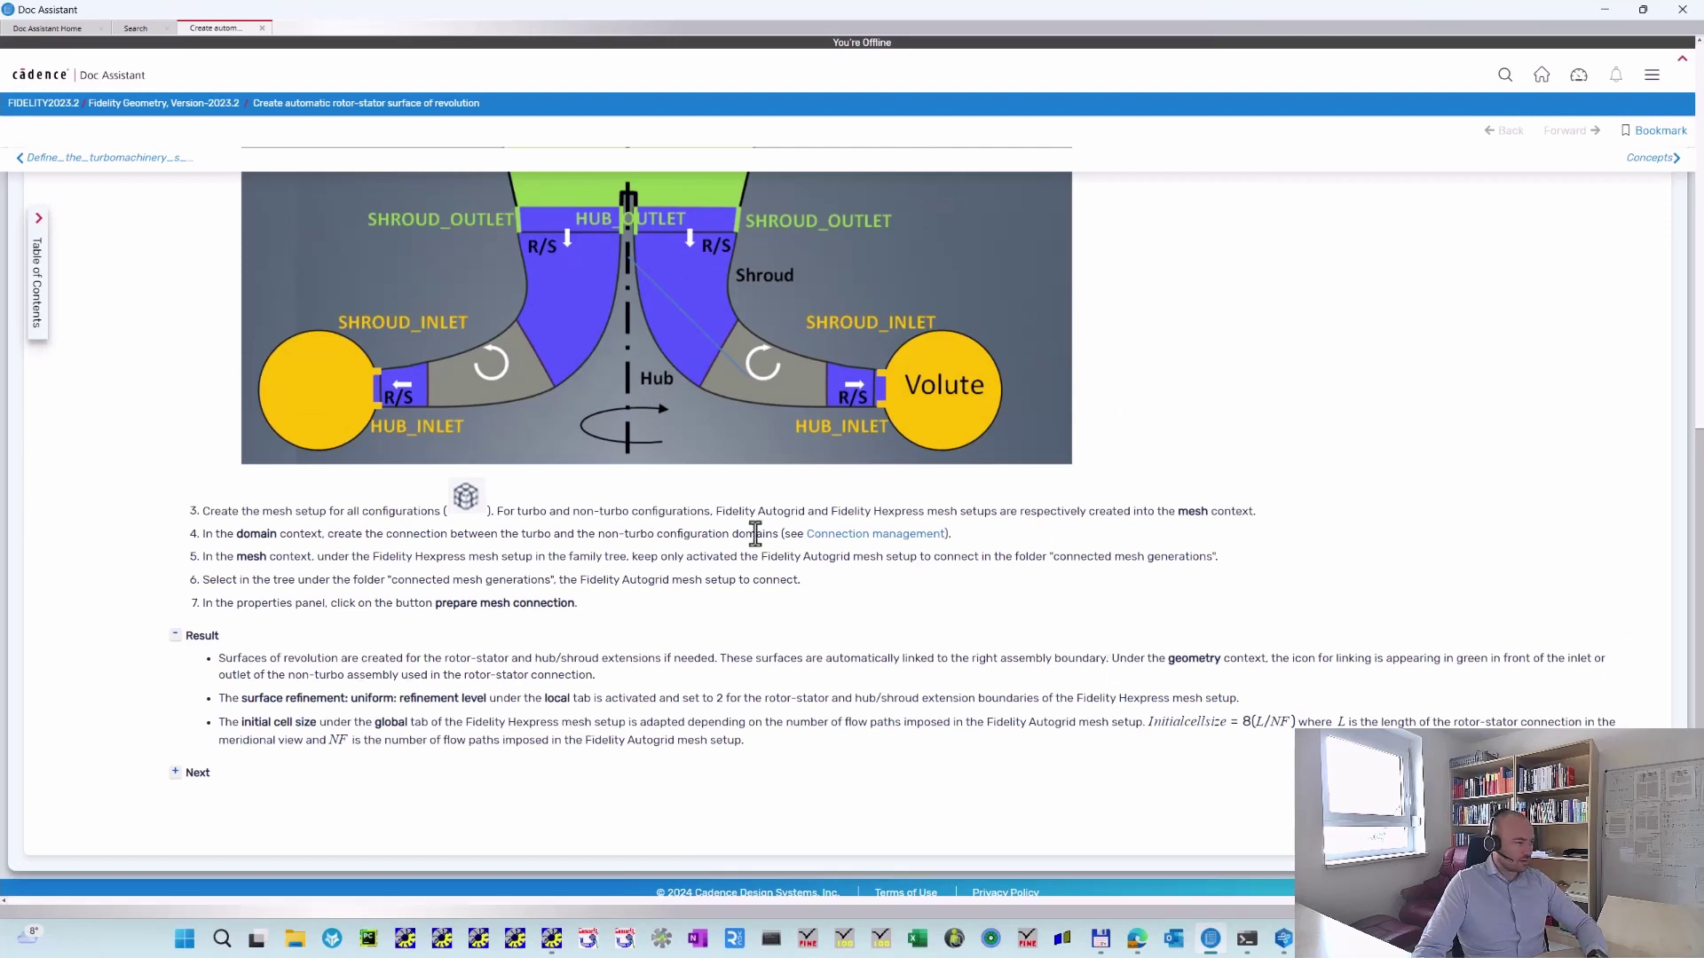
click(1606, 13)
- Examine the complete volute and compressor assembly, including the volute outlet
scroll(1216, 306, down, 5)
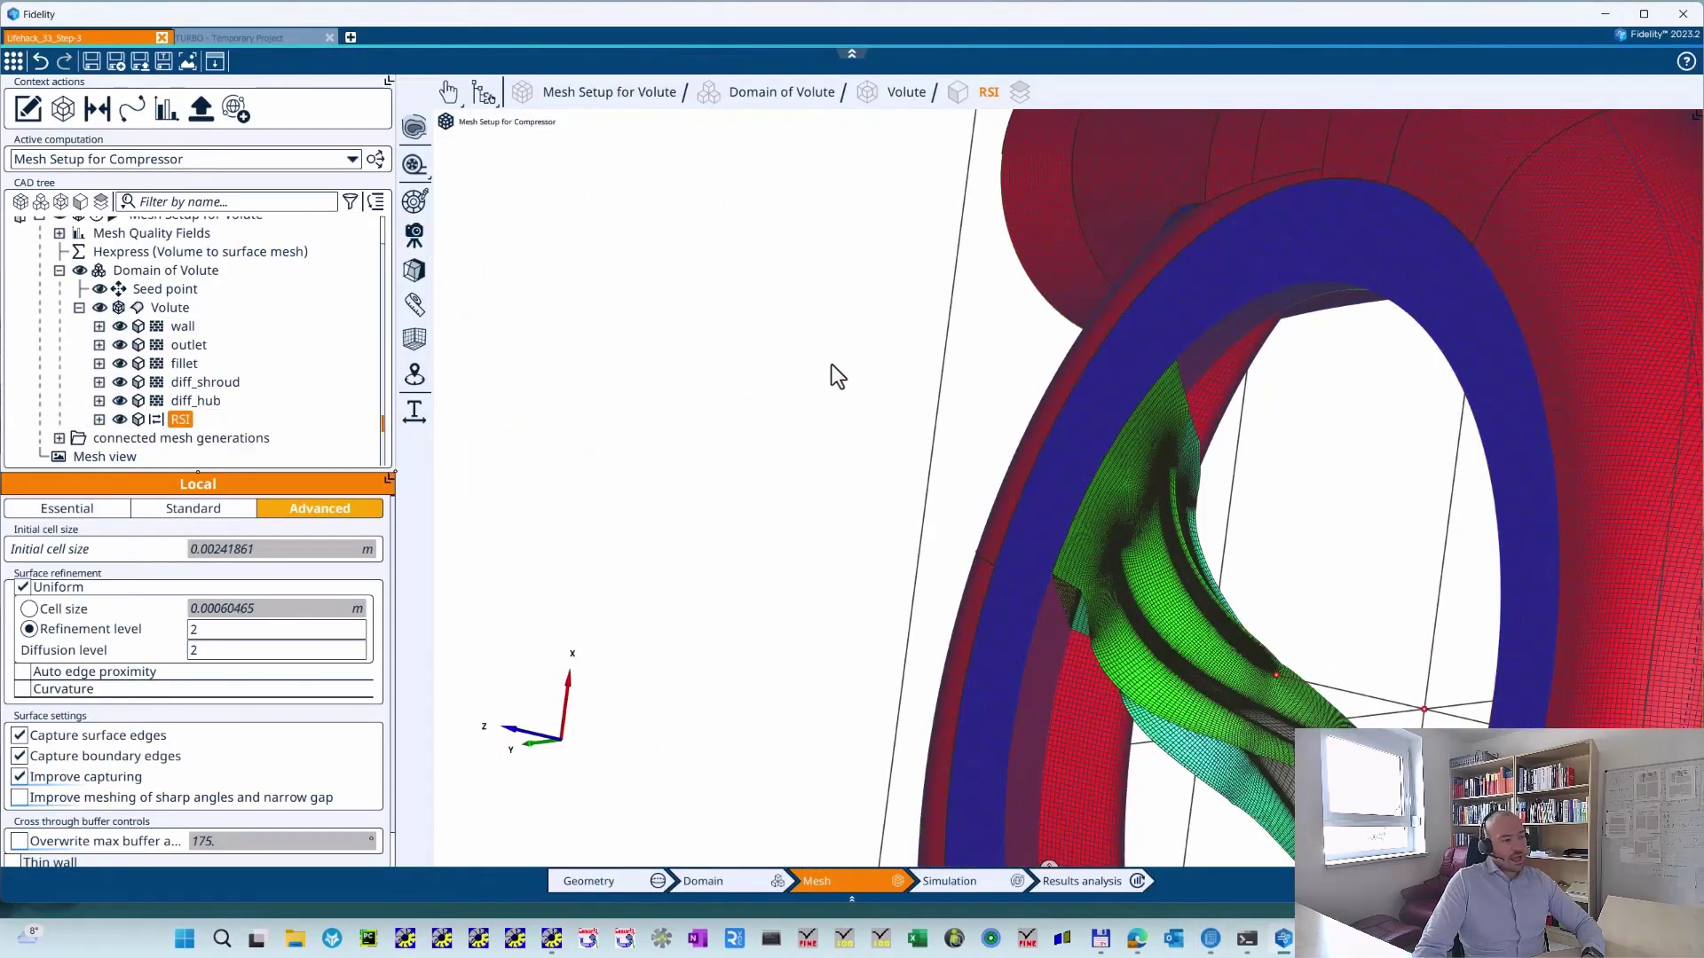
drag(809, 317, 701, 568)
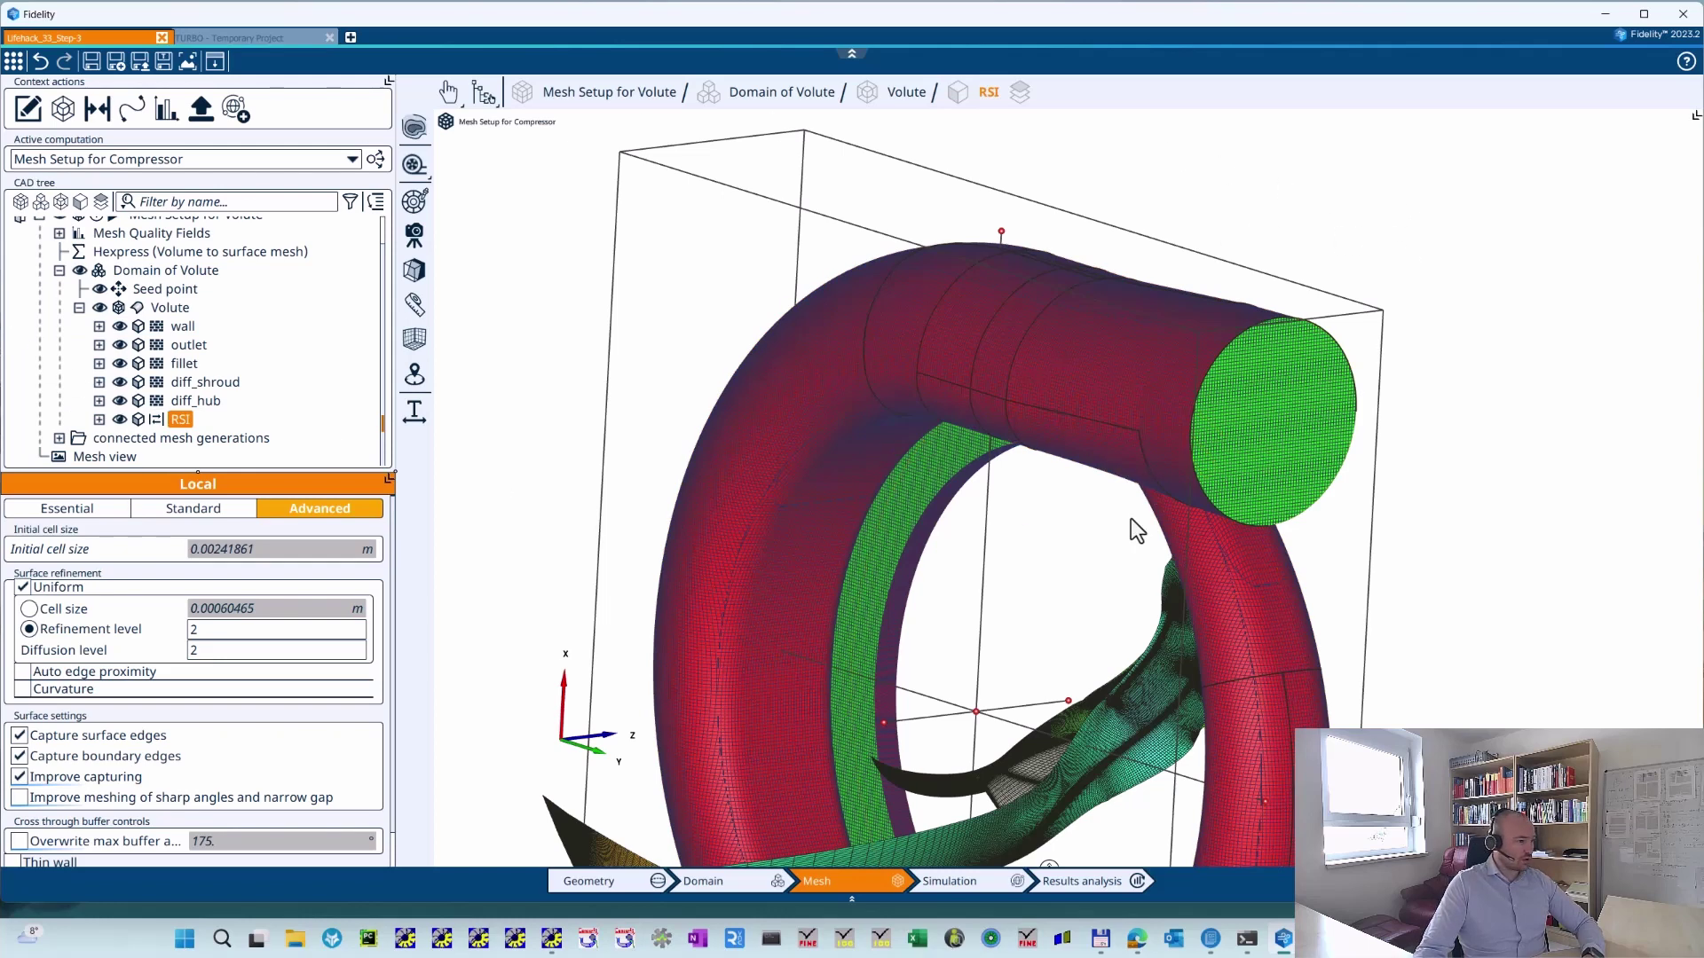
drag(1130, 522, 1019, 535)
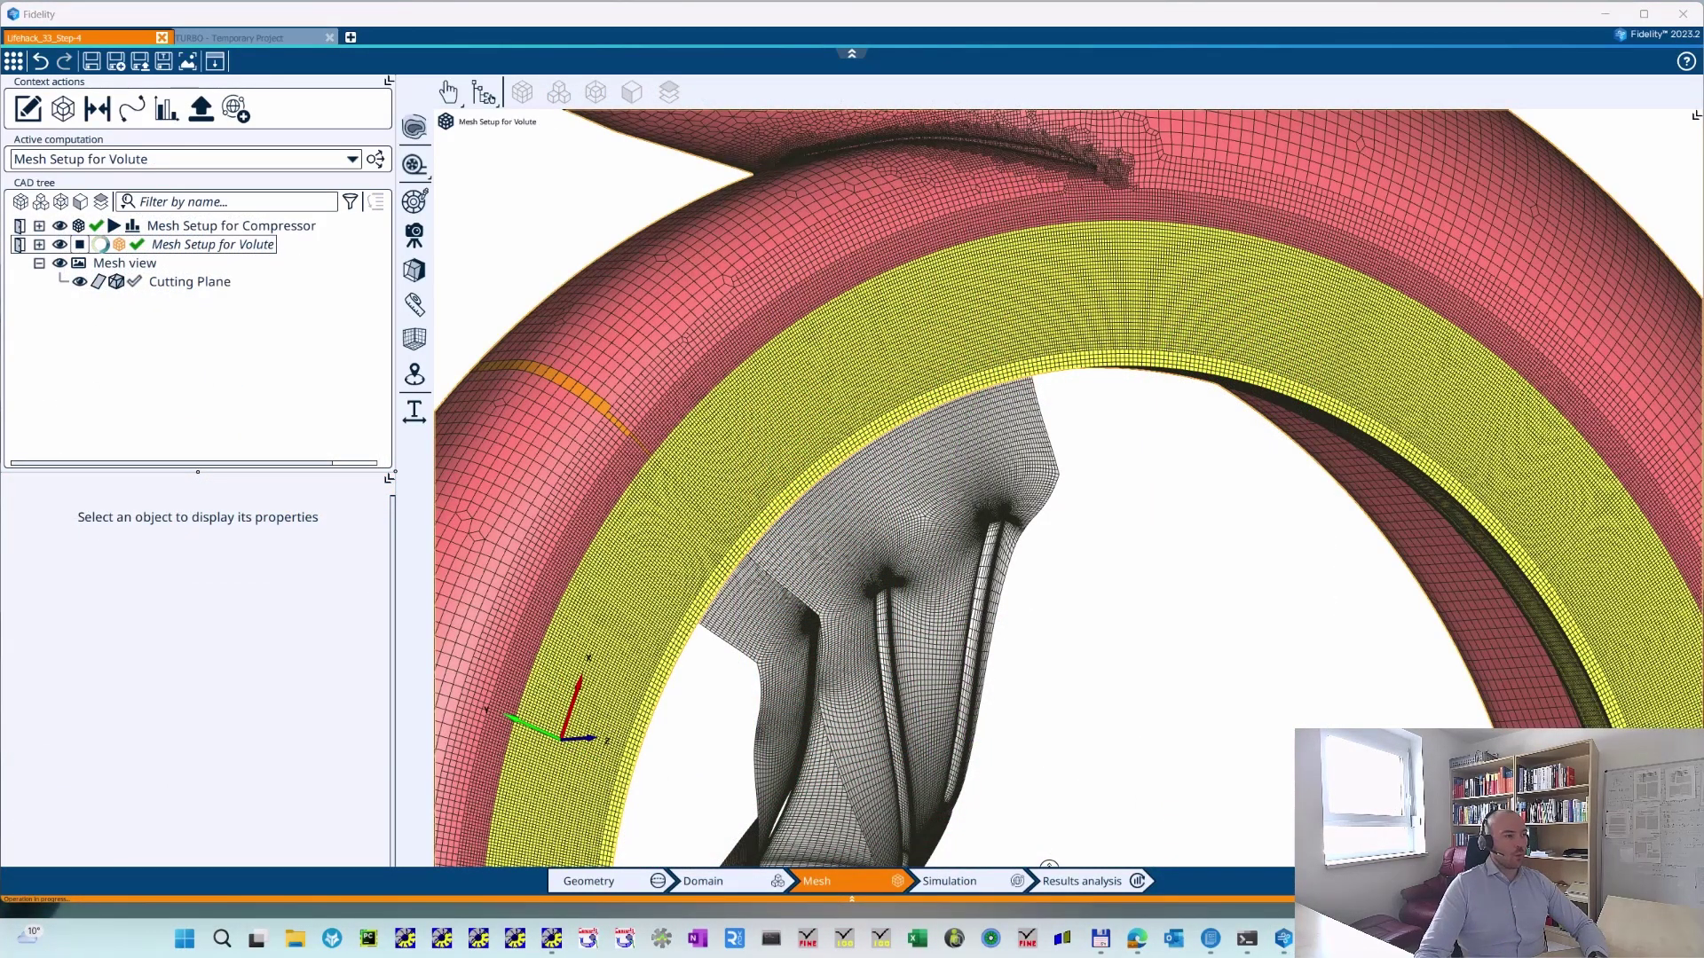
- Clip the volute and compressor meshes with the Cutting Plane to expose the volute's cross-section
drag(1463, 256, 1020, 328)
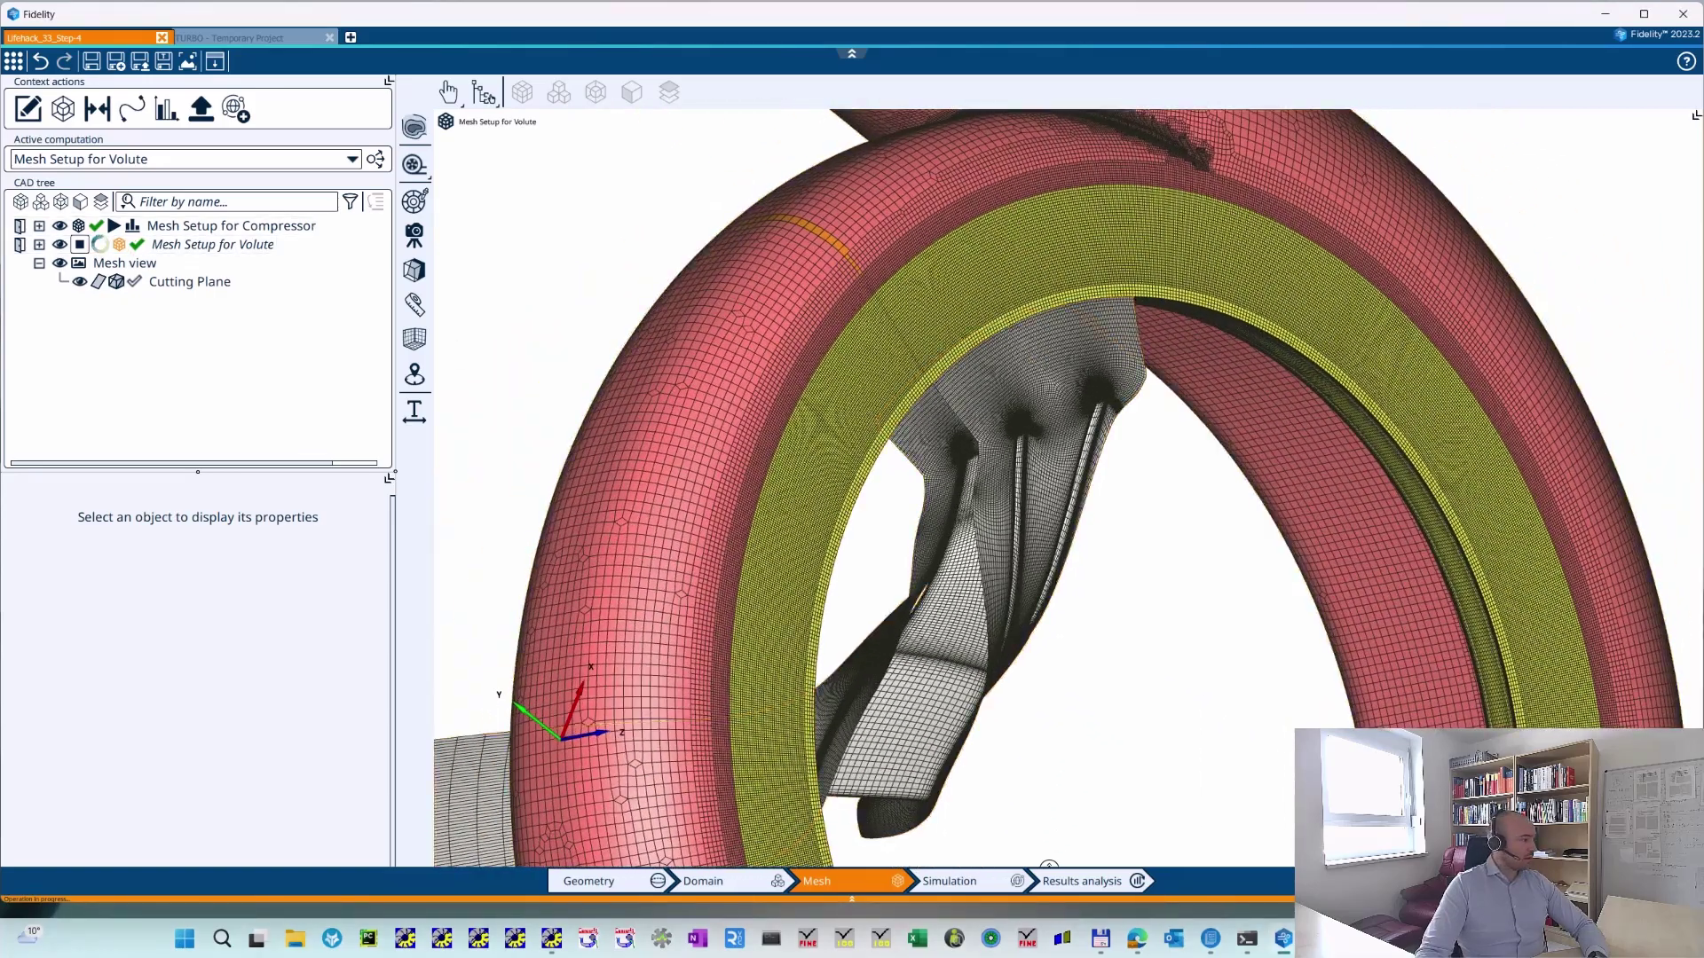
click(116, 282)
drag(890, 304, 886, 417)
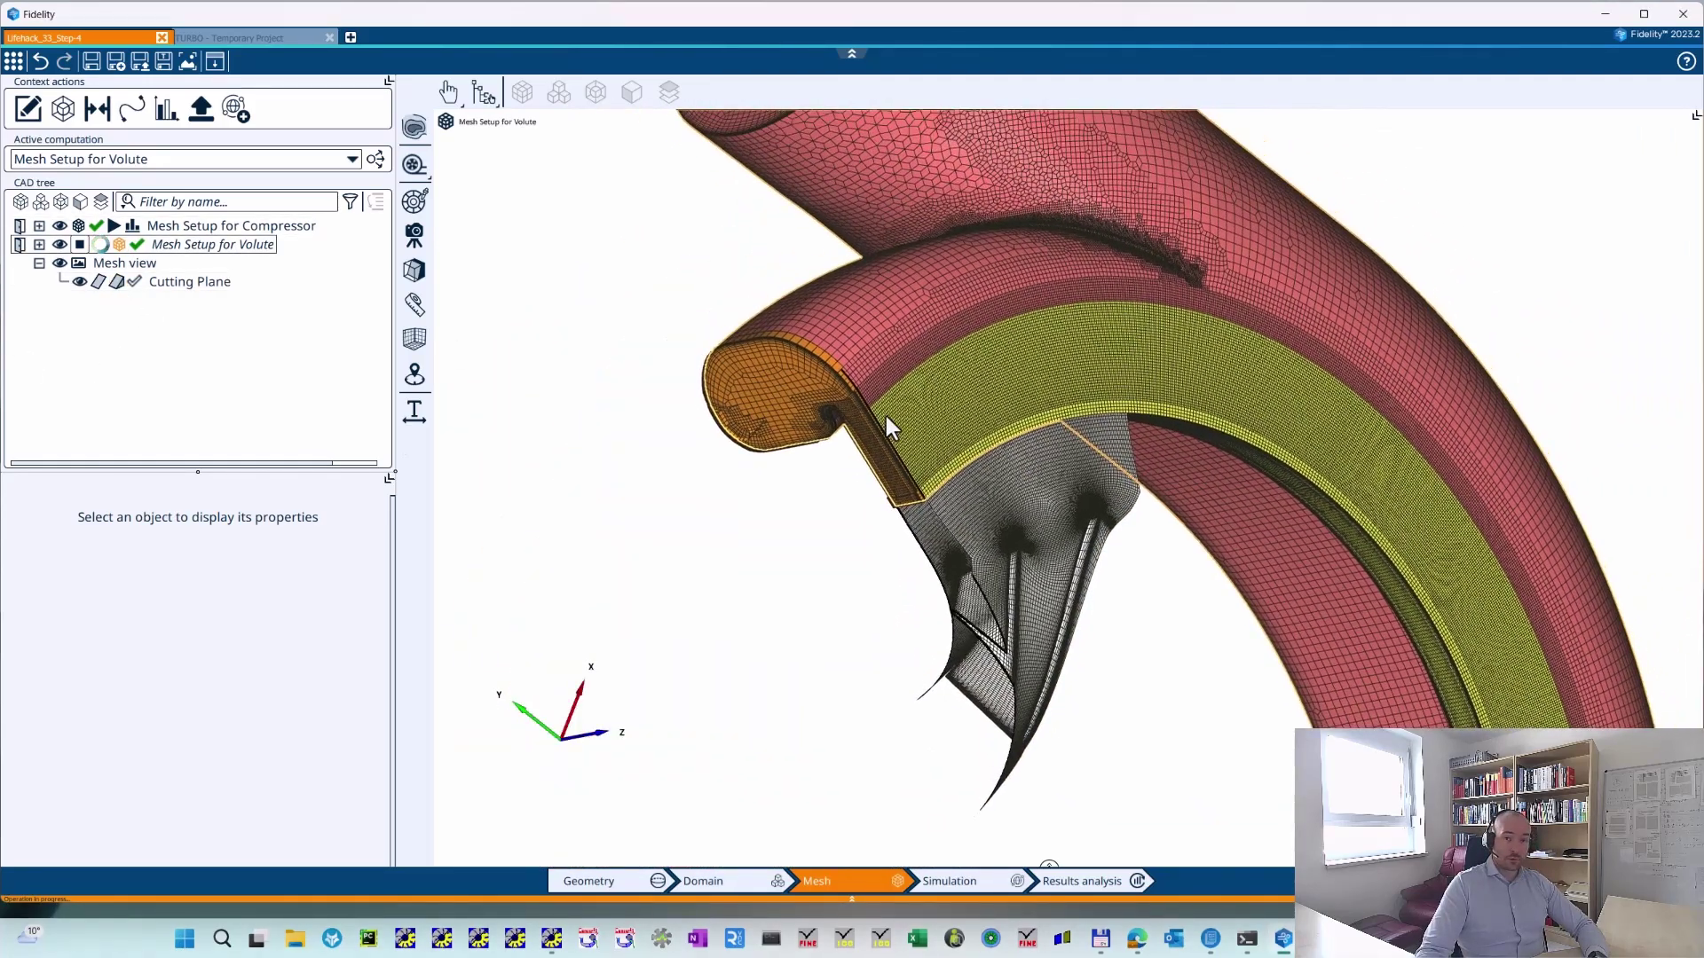
- Examine the clipped mesh where the volute's diffuser meets the impeller outlet, looking from both sides
drag(780, 456, 850, 396)
scroll(1046, 369, up, 5)
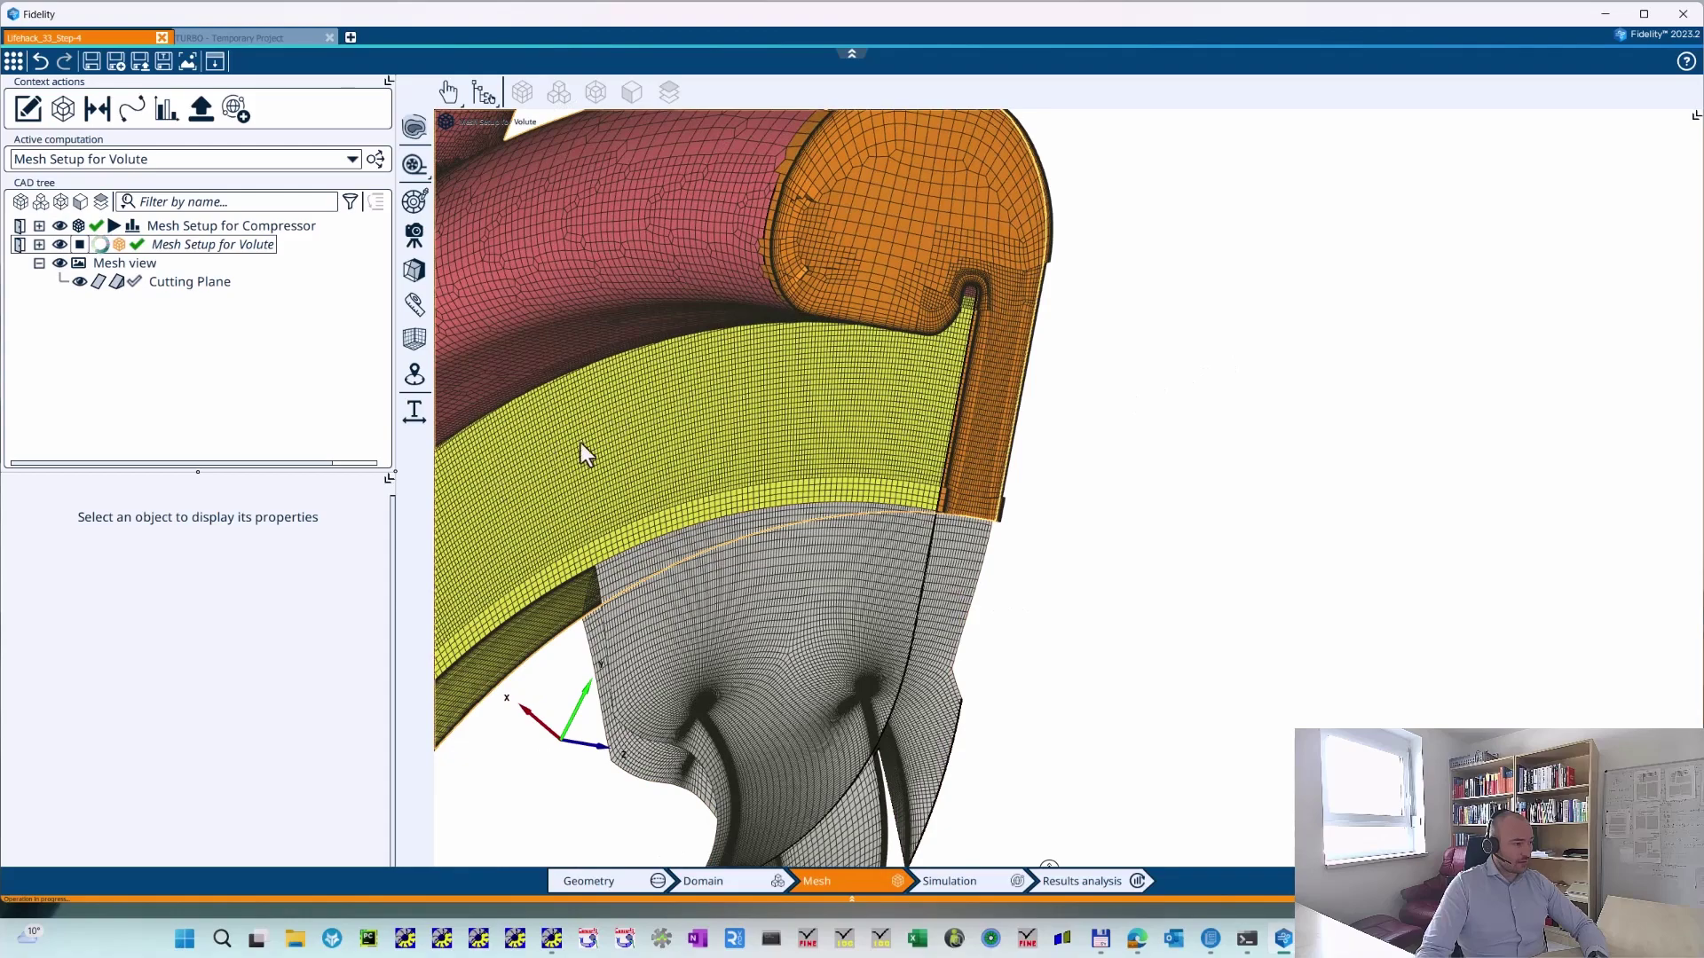
drag(580, 444, 1254, 551)
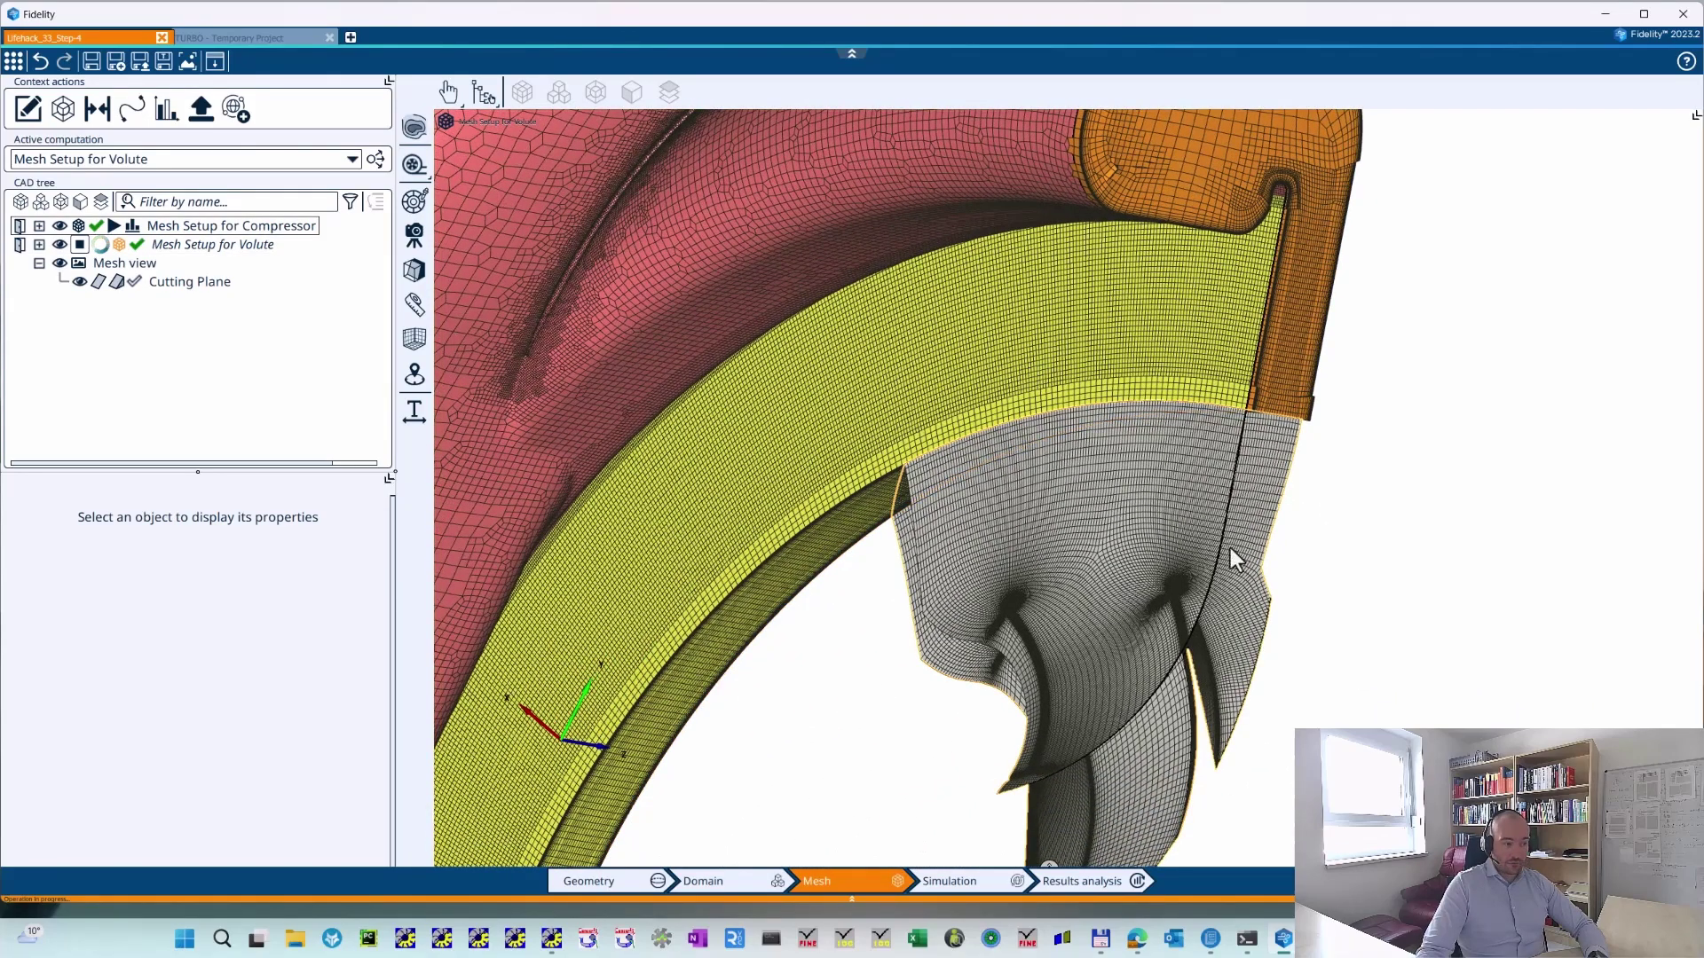
scroll(797, 671, up, 2)
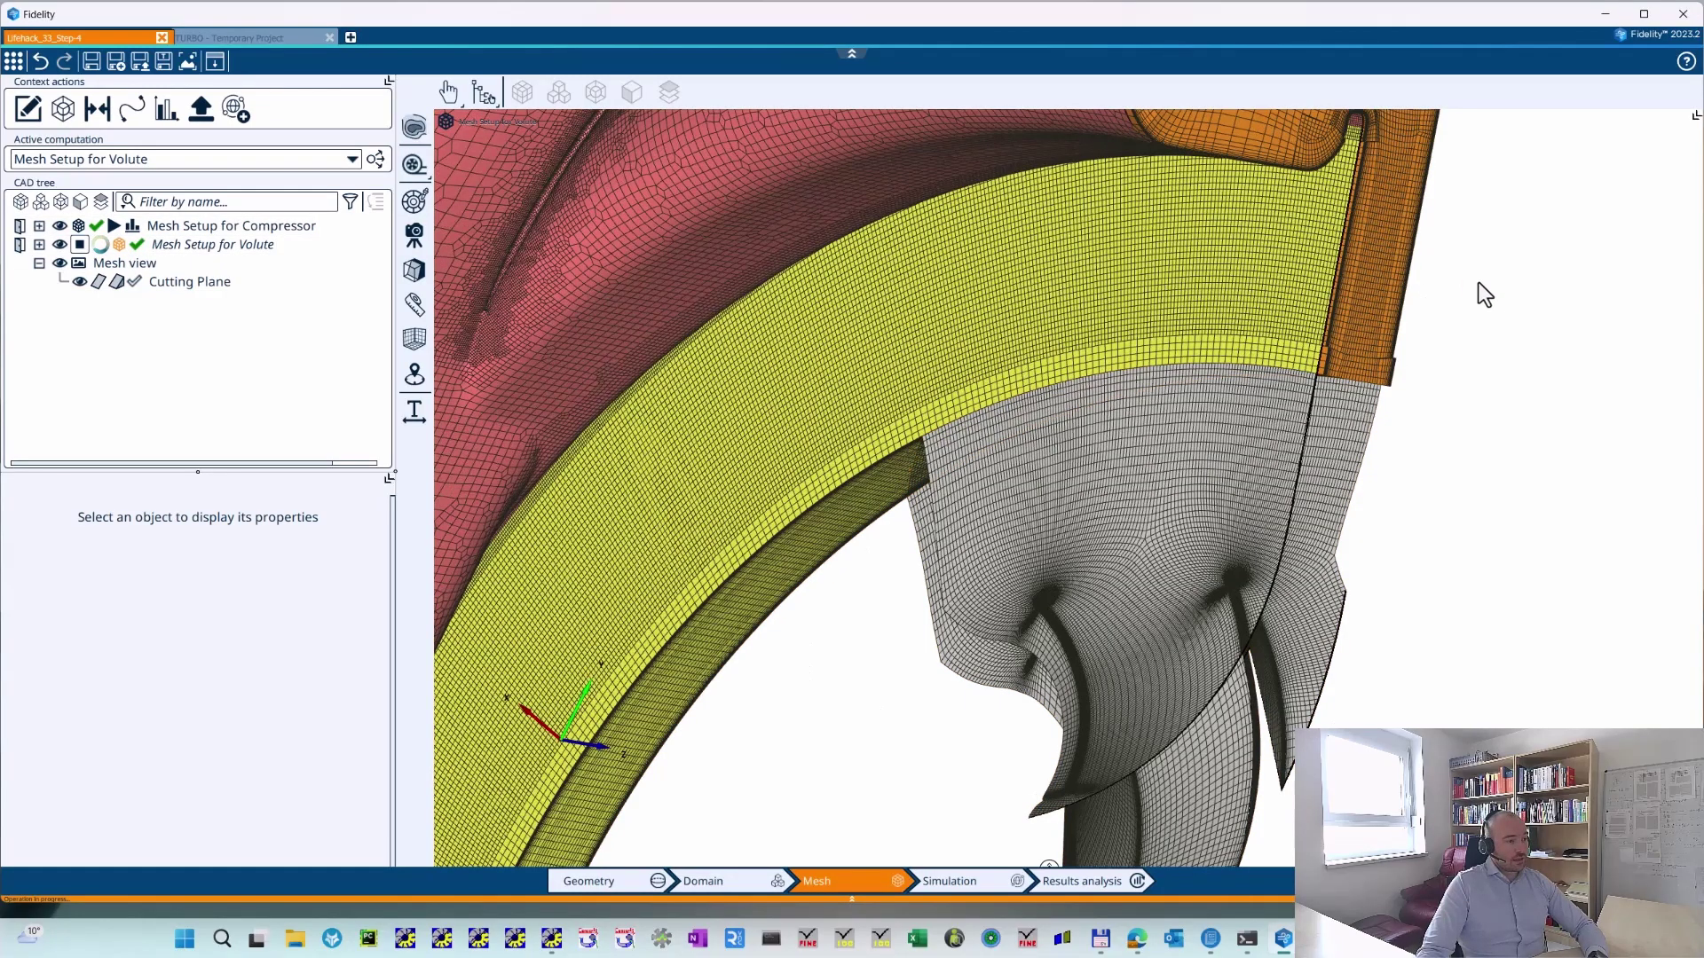
scroll(1199, 330, up, 5)
drag(1196, 317, 1041, 619)
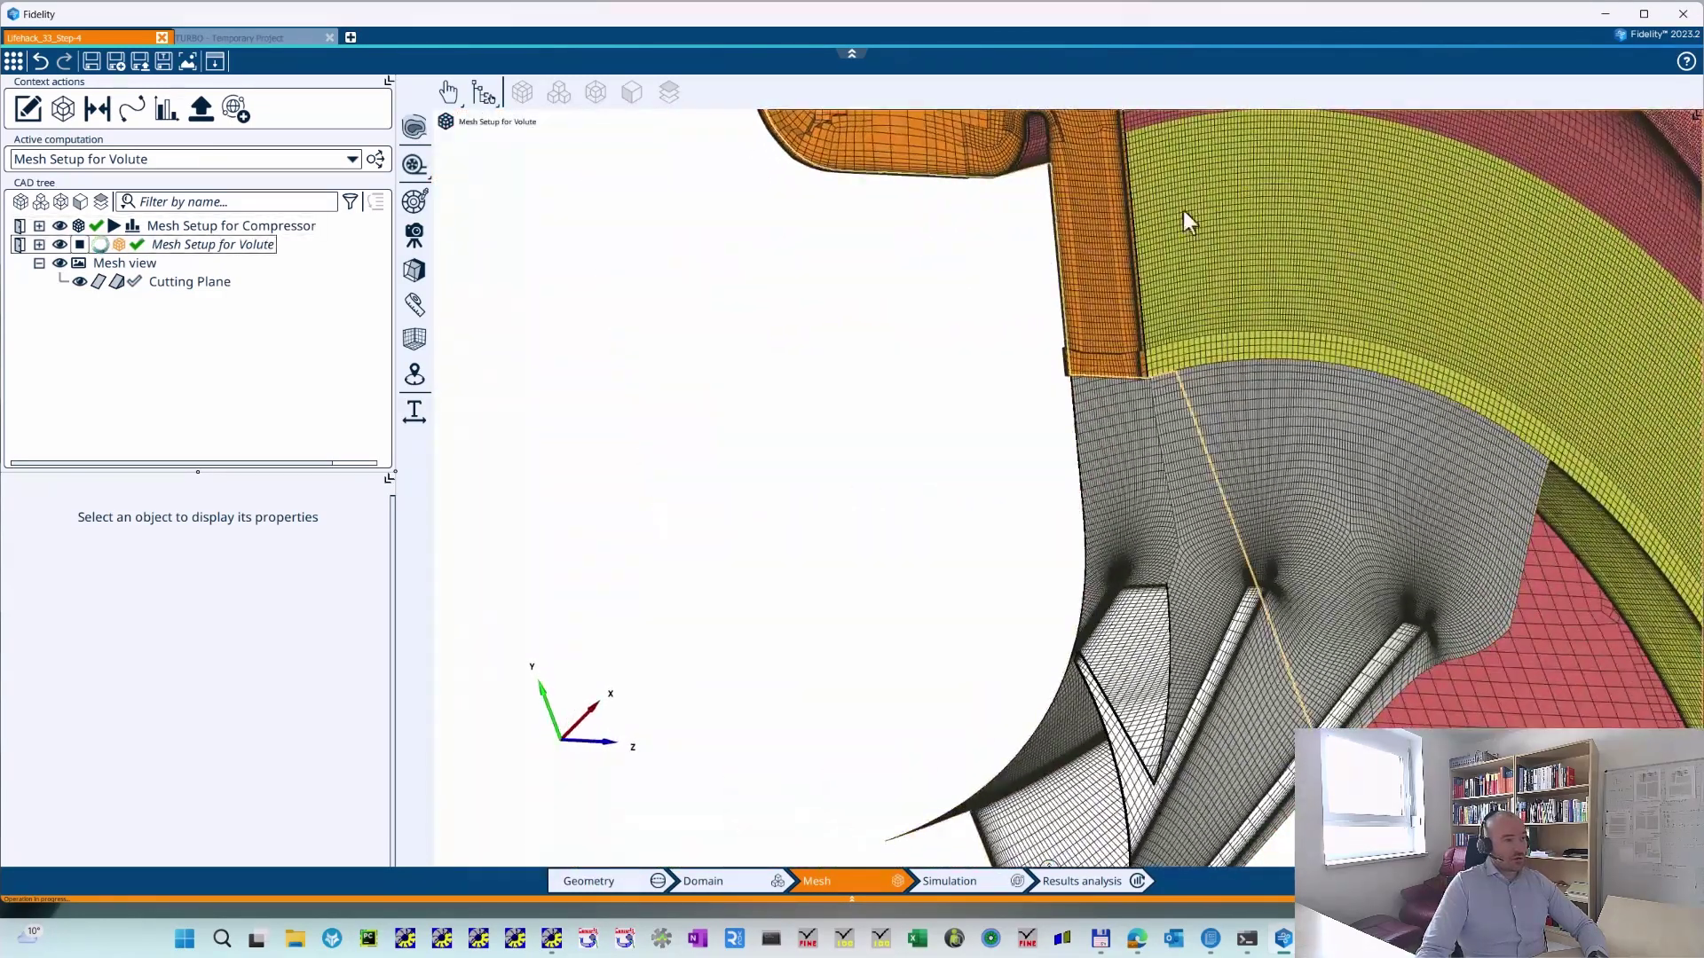
click(461, 424)
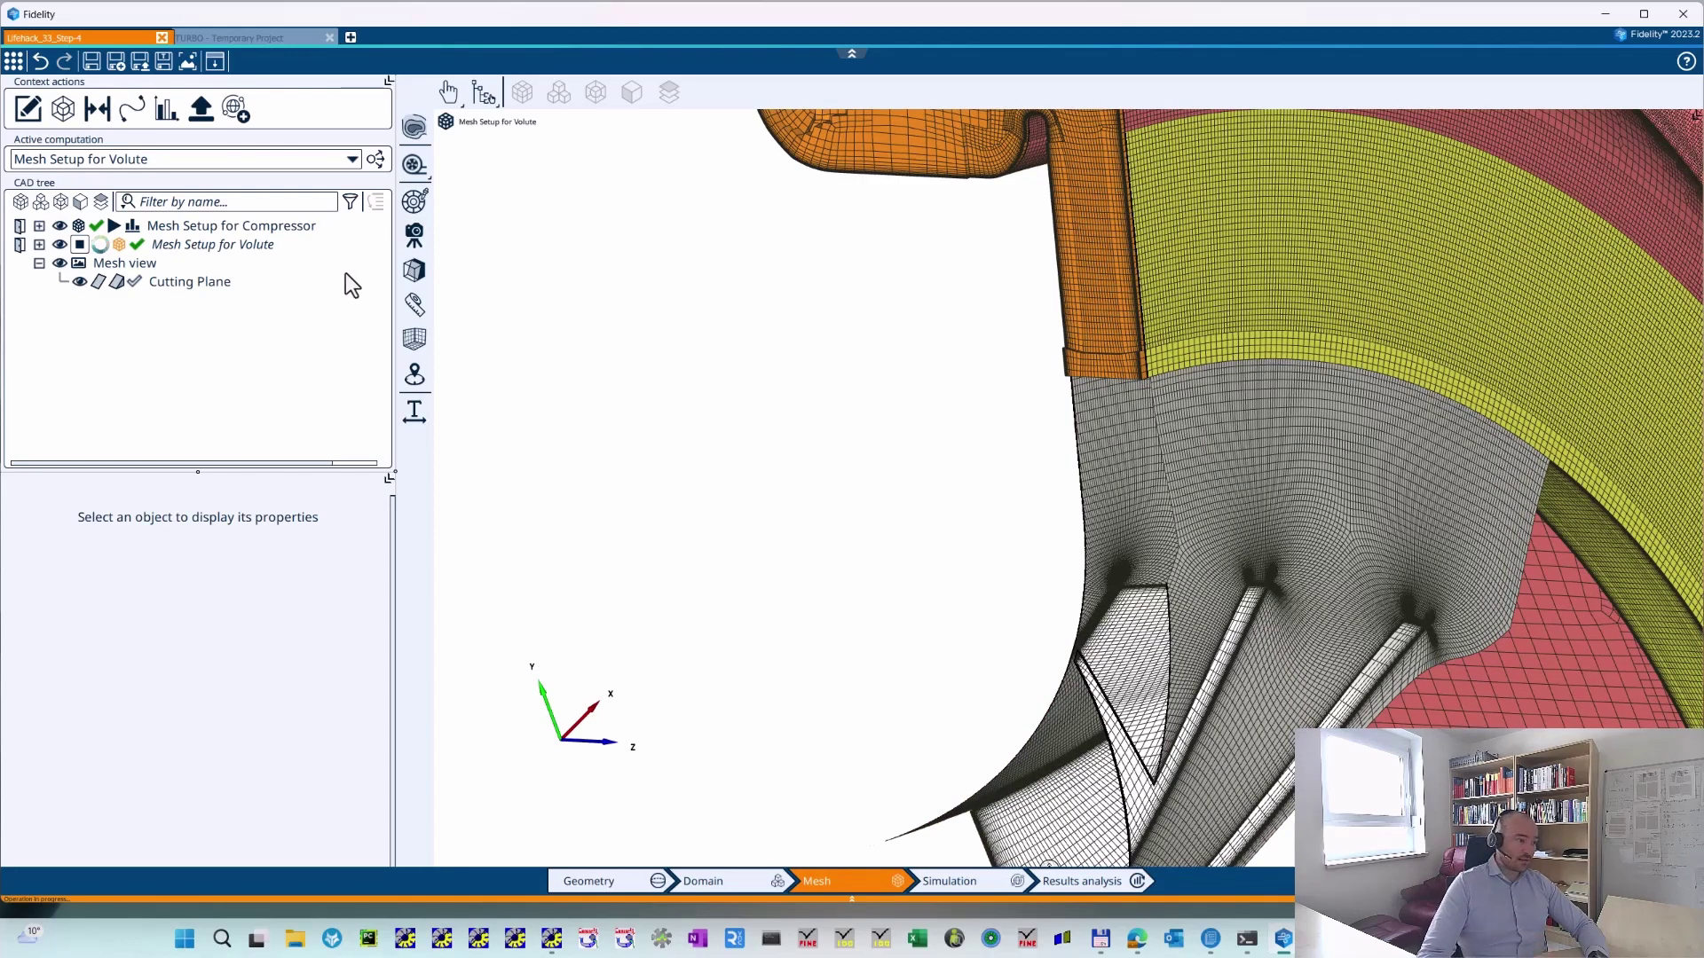
- Examine the volute's cross-section mesh, its tongue and the rotor-stator interface with the compressor up close
middle_drag(1315, 233, 1211, 457)
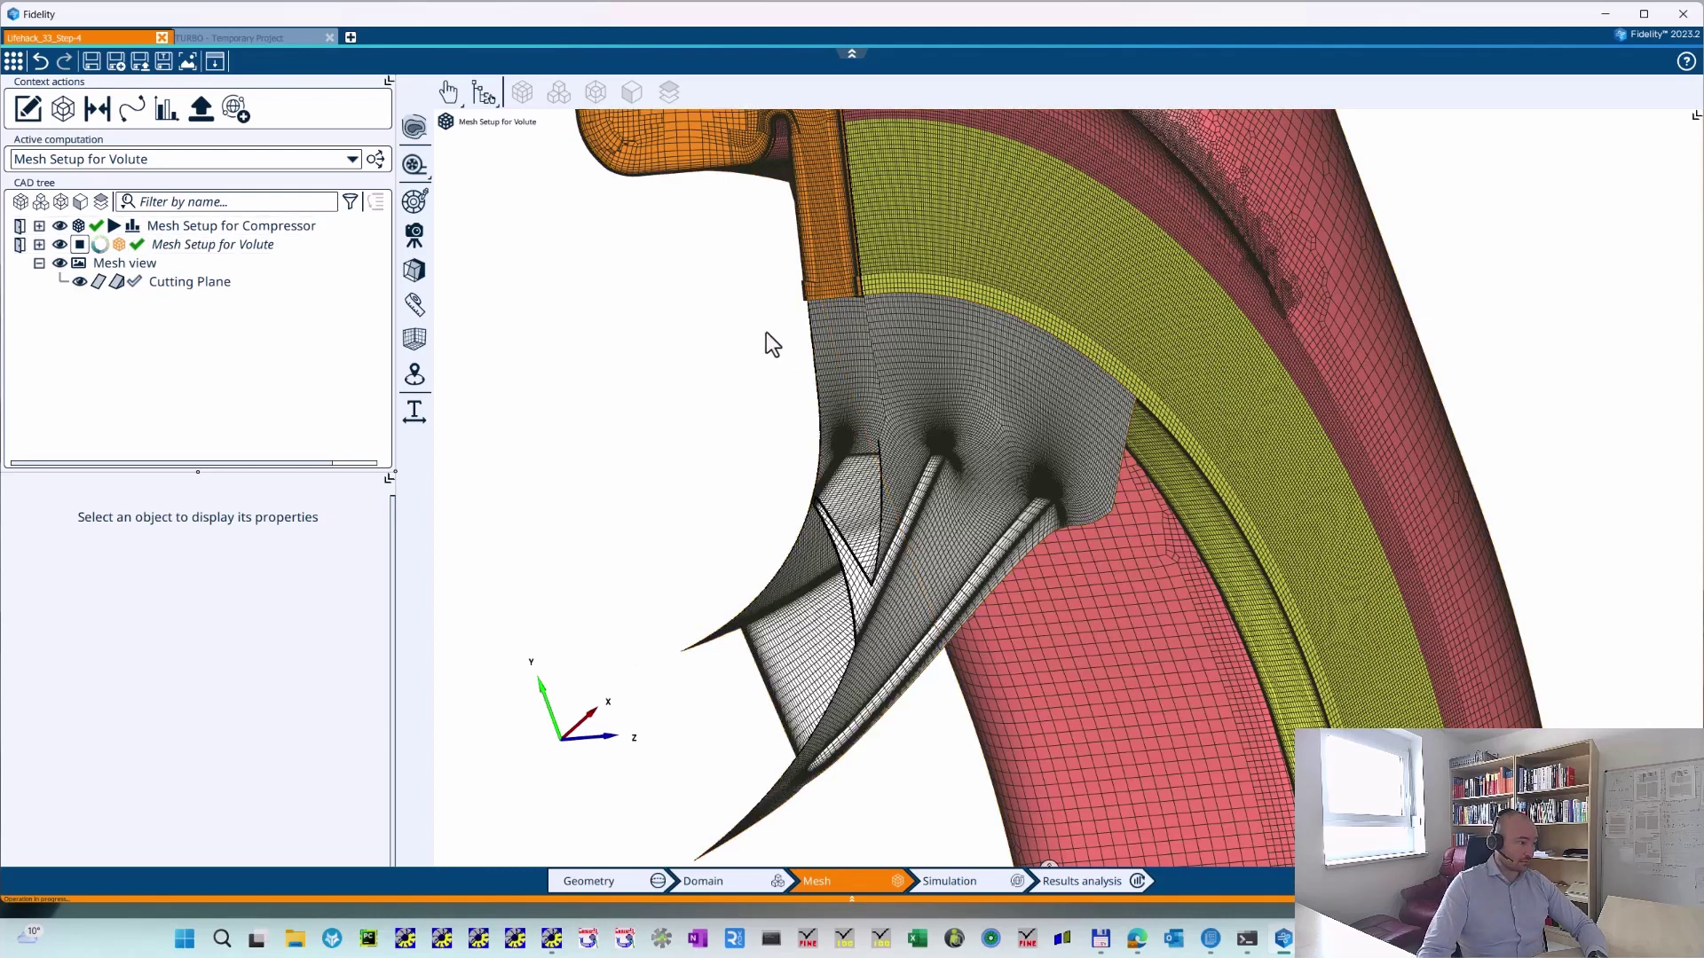
middle_drag(769, 342, 1020, 621)
scroll(1369, 620, up, 5)
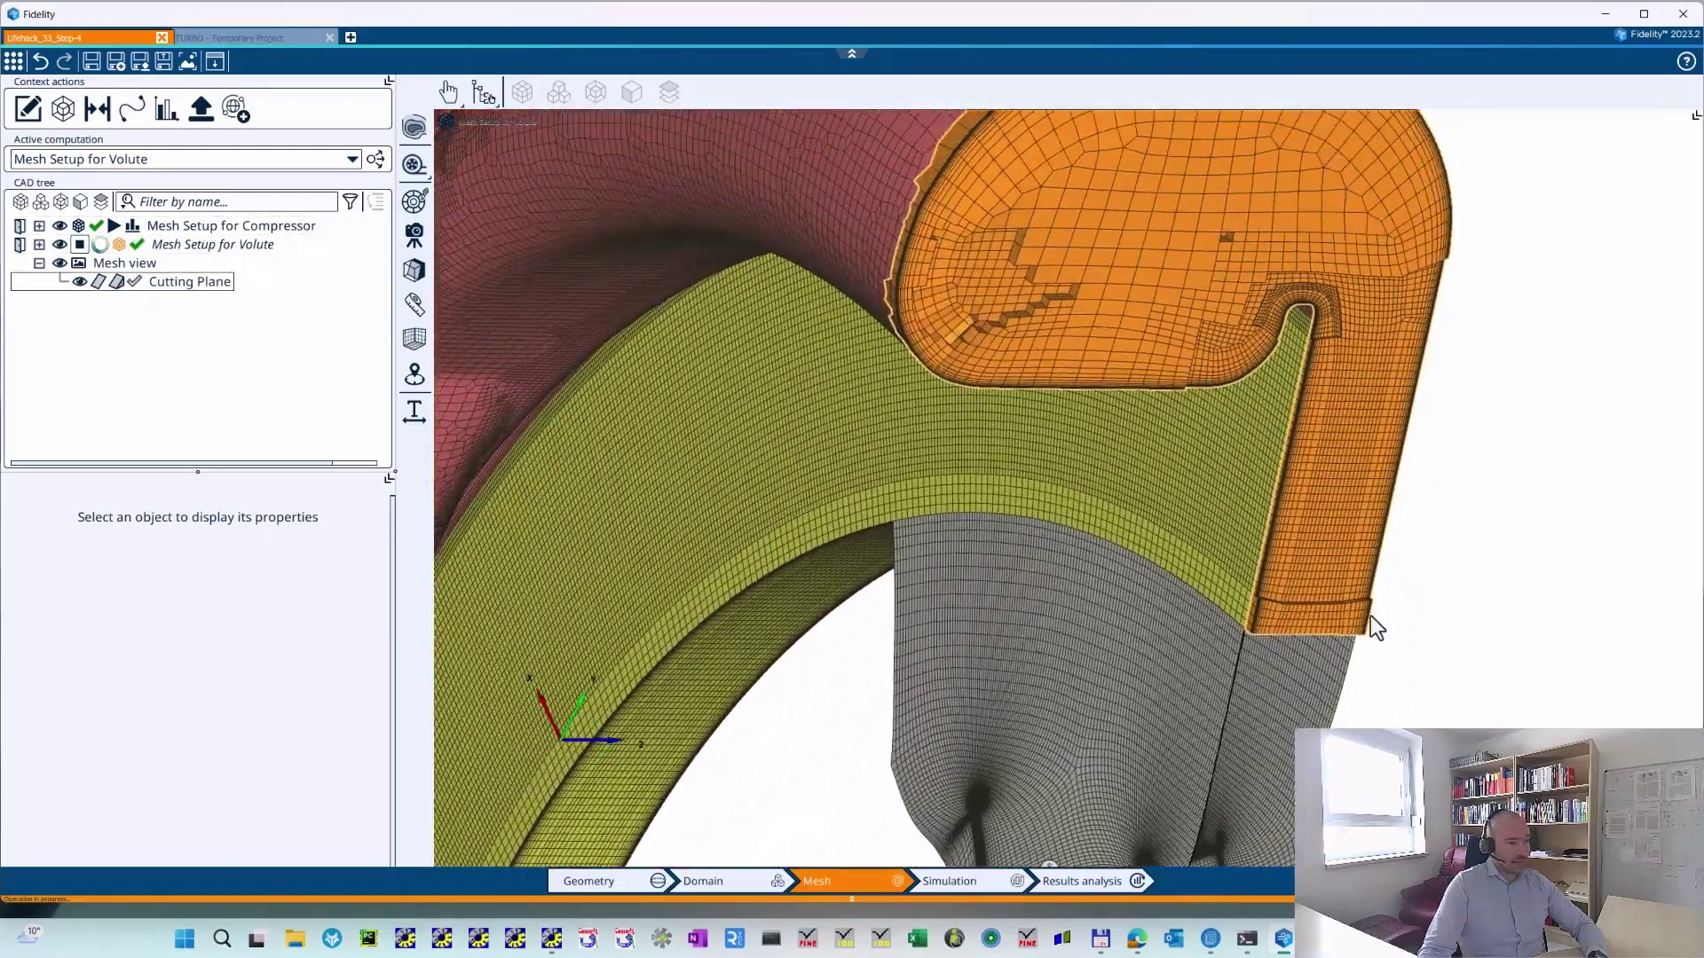
middle_drag(1333, 548, 1403, 630)
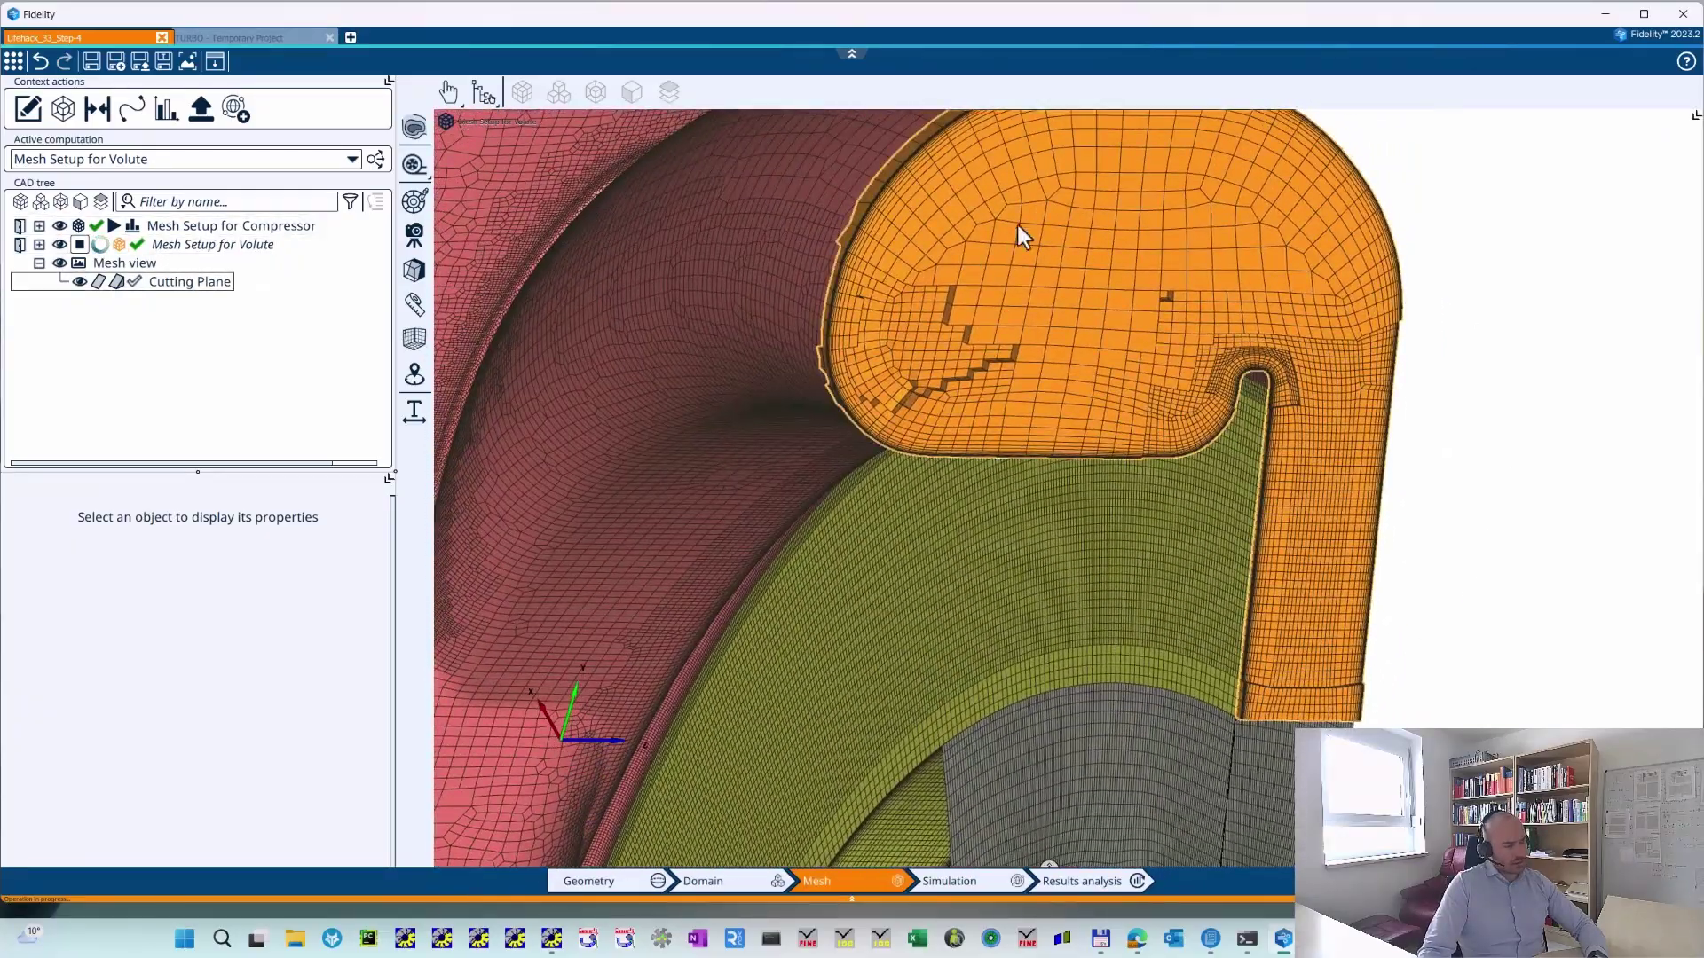
middle_drag(1184, 346, 1152, 519)
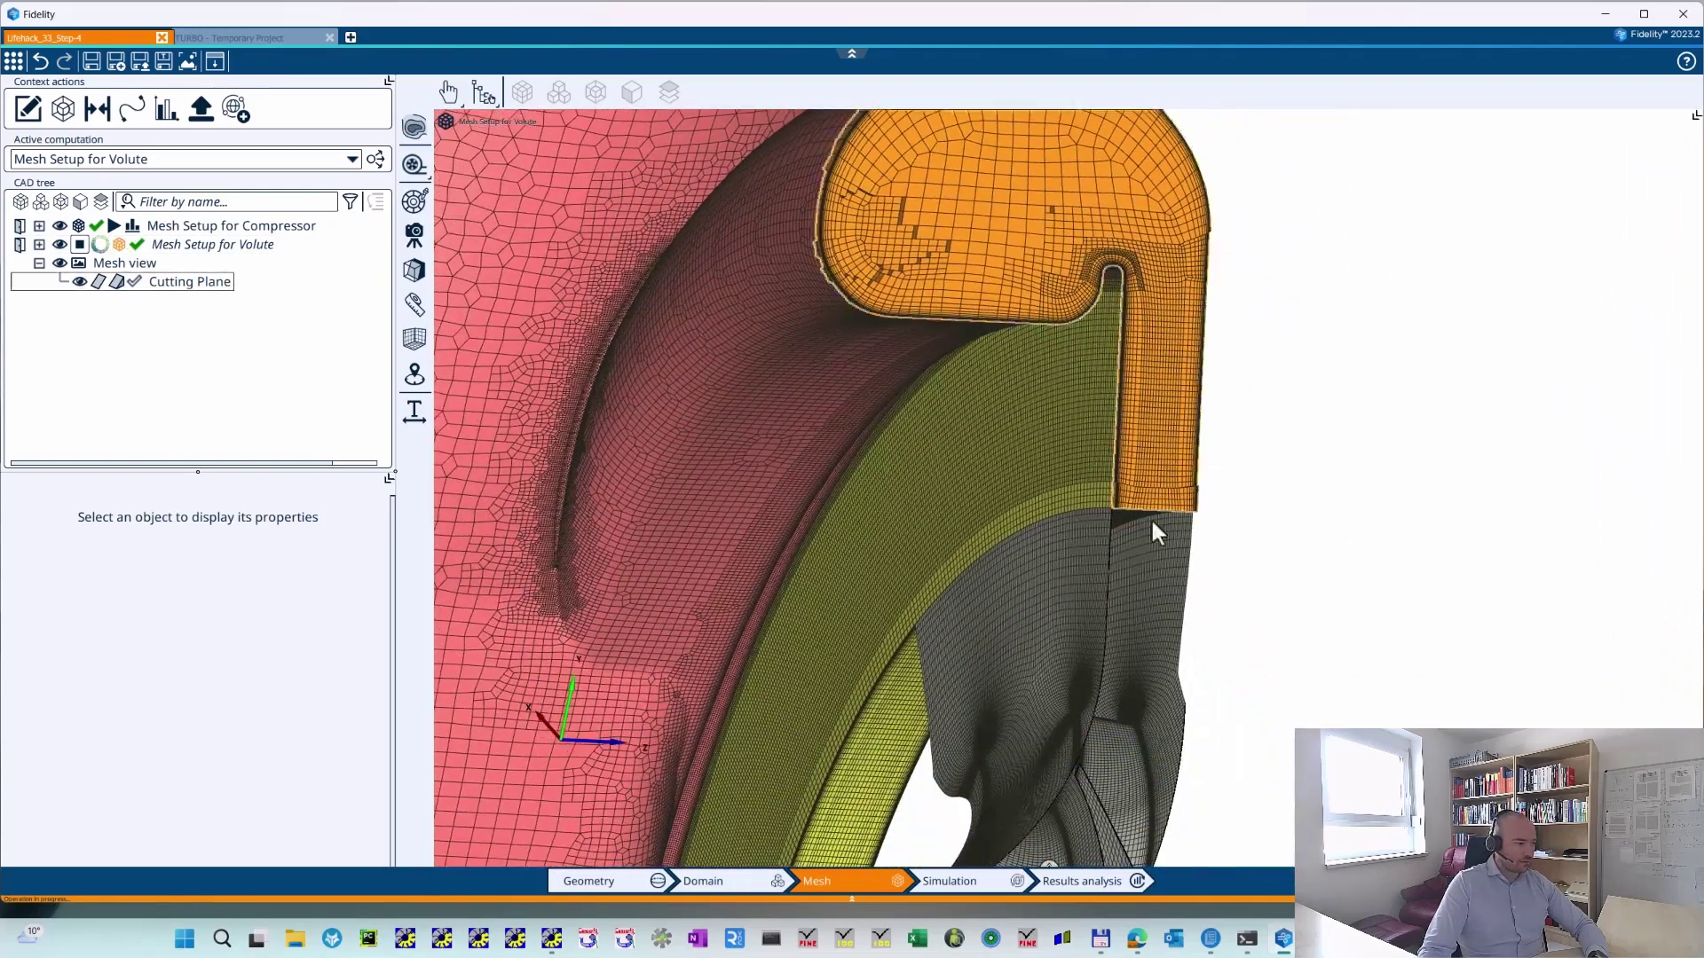
middle_drag(1354, 422, 1505, 485)
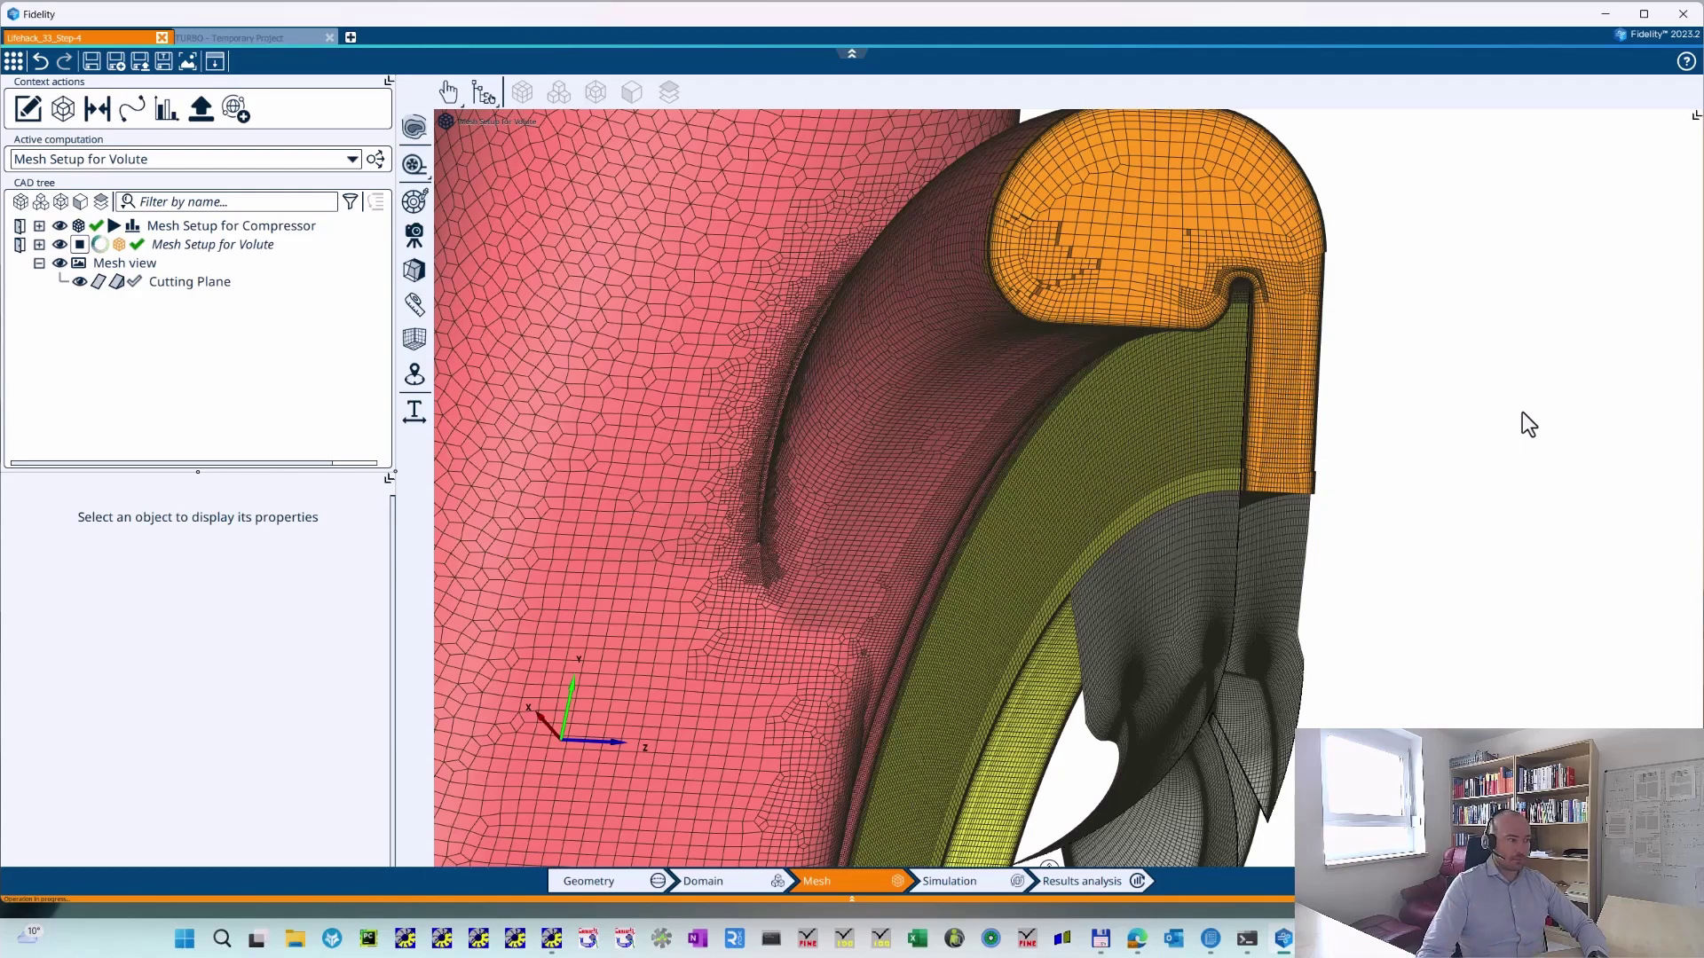
scroll(1457, 433, down, 5)
scroll(1284, 503, up, 1)
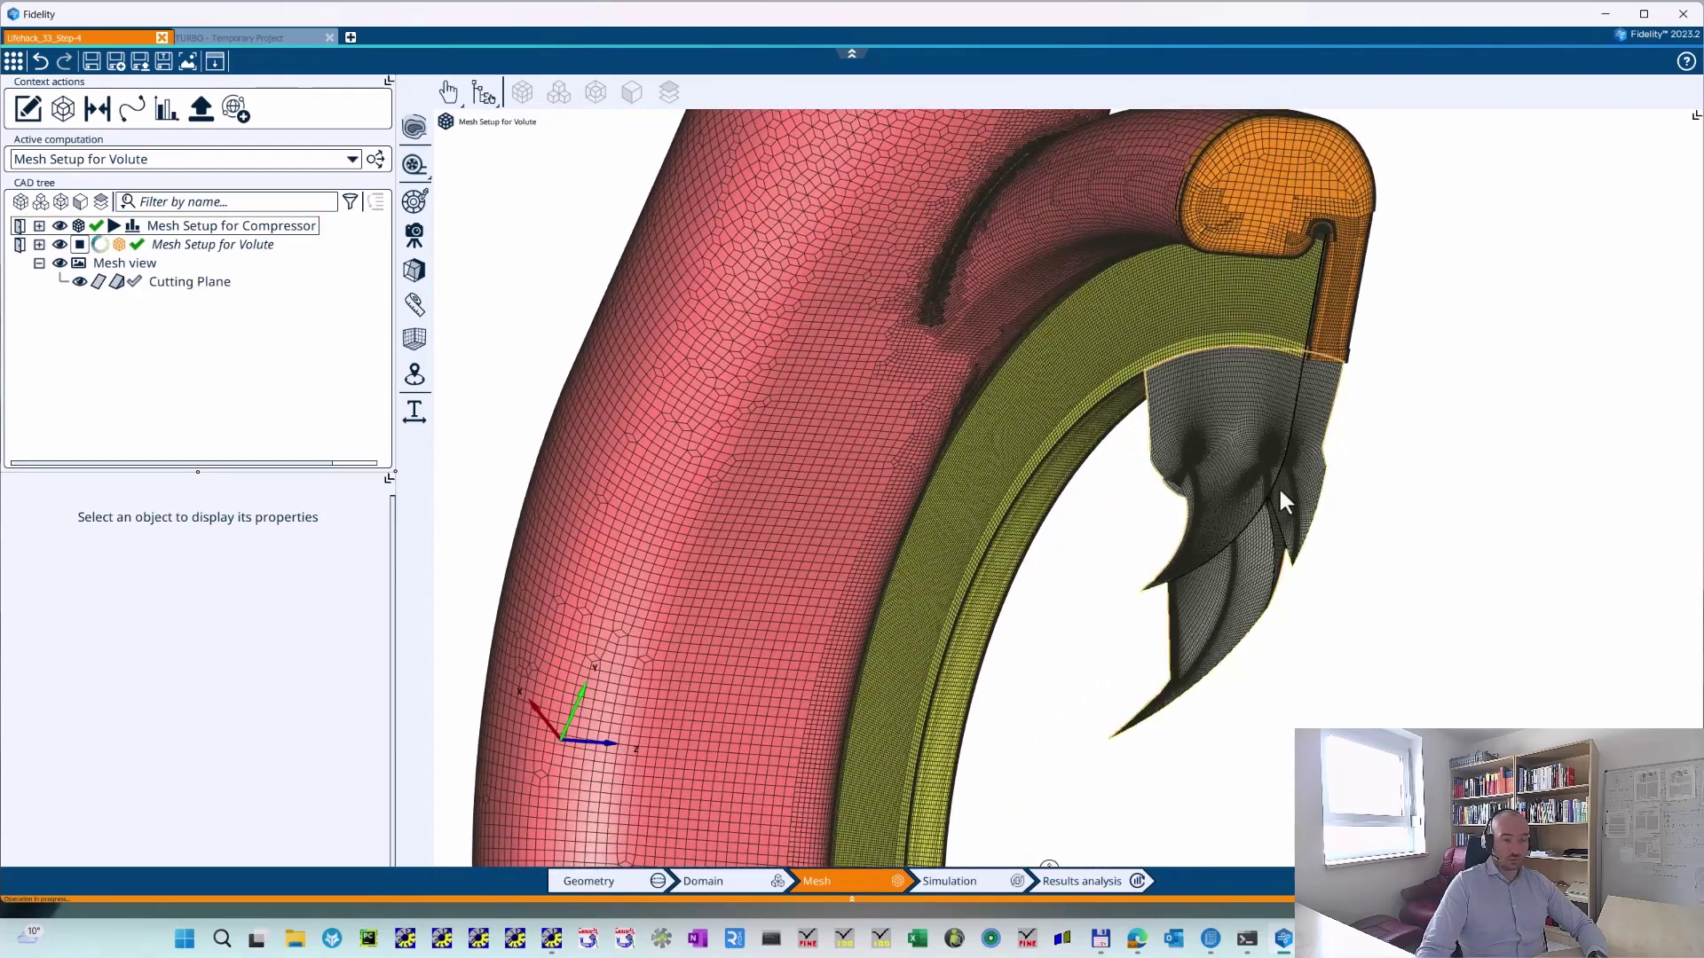